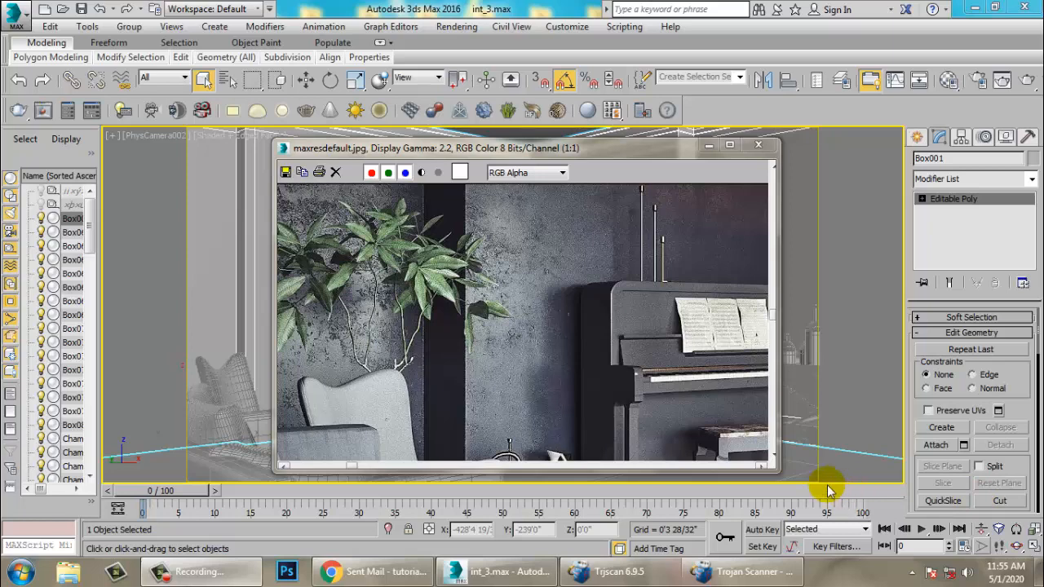
- Arrange the reference render window beside the viewport and examine the reference image and the piano corner of the scene
{"action": "left_click_drag", "start_coordinate": [494, 147], "coordinate": [351, 77]}
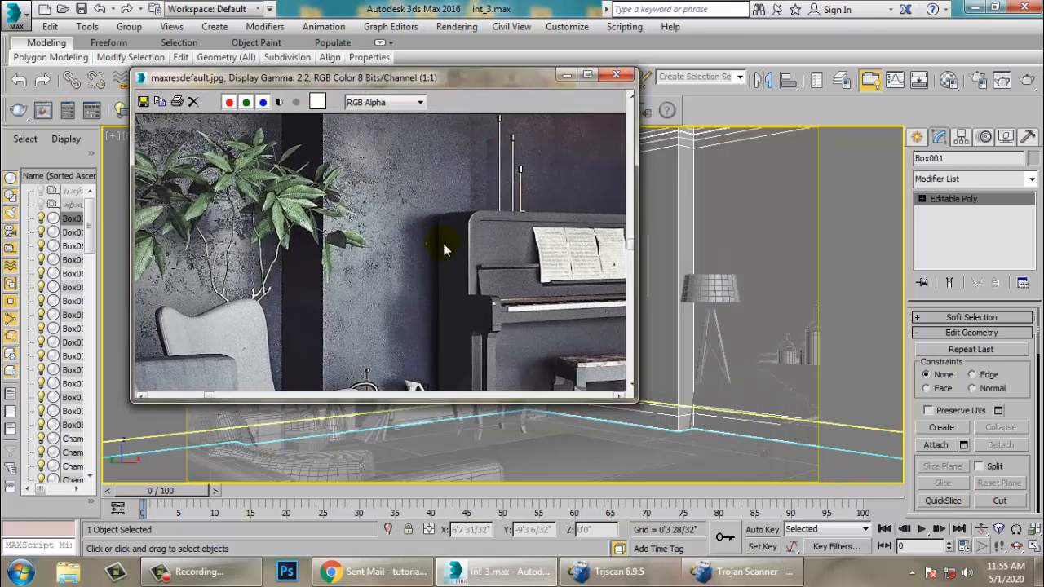
{"action": "scroll", "coordinate": [397, 292], "scroll_direction": "down", "scroll_amount": 1}
{"action": "left_click", "coordinate": [759, 202]}
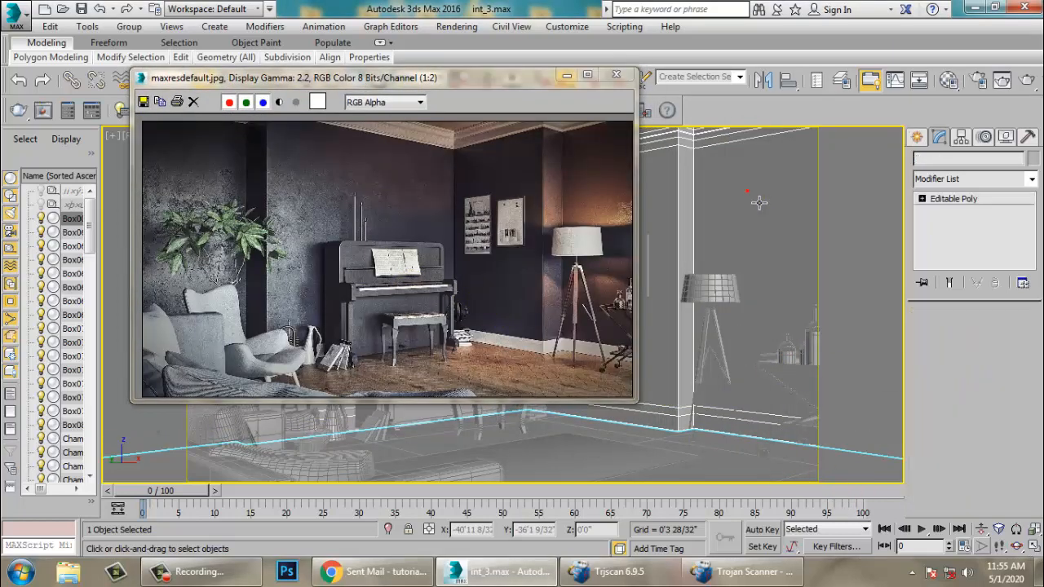
{"action": "left_click", "coordinate": [759, 202]}
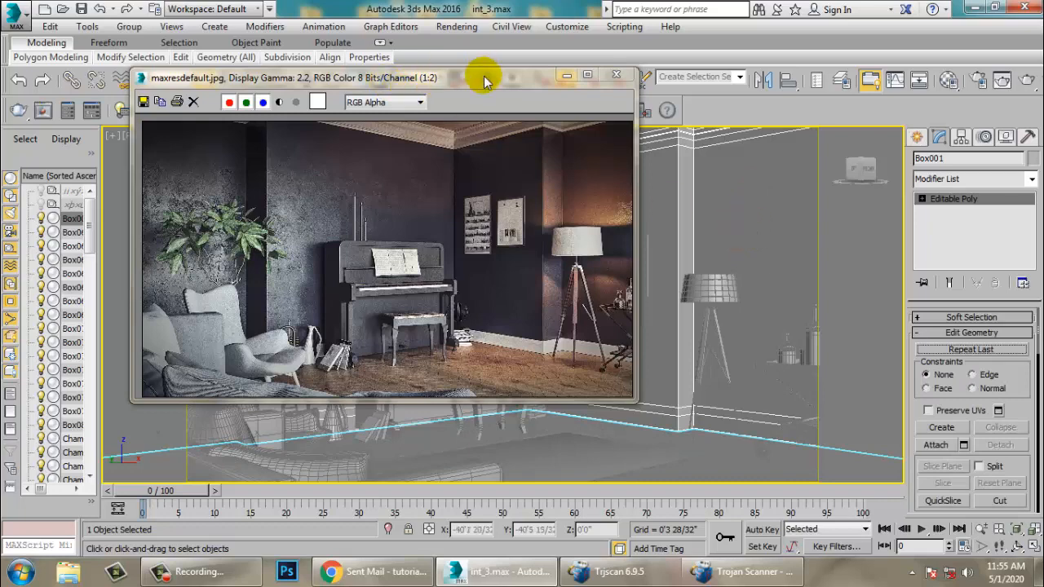
{"action": "left_click_drag", "start_coordinate": [485, 77], "coordinate": [368, 57]}
{"action": "middle_click_drag", "start_coordinate": [636, 281], "coordinate": [813, 324], "text": "alt"}
{"action": "scroll", "coordinate": [702, 329], "scroll_direction": "down", "scroll_amount": 5}
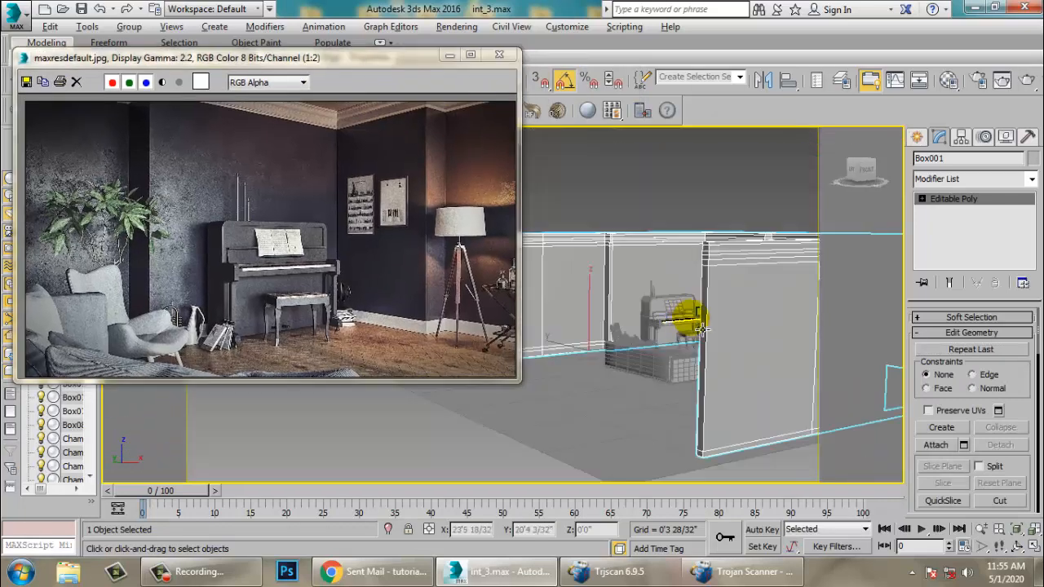
{"action": "scroll", "coordinate": [688, 337], "scroll_direction": "up", "scroll_amount": 5}
{"action": "middle_click_drag", "start_coordinate": [702, 330], "coordinate": [744, 332], "text": "alt"}
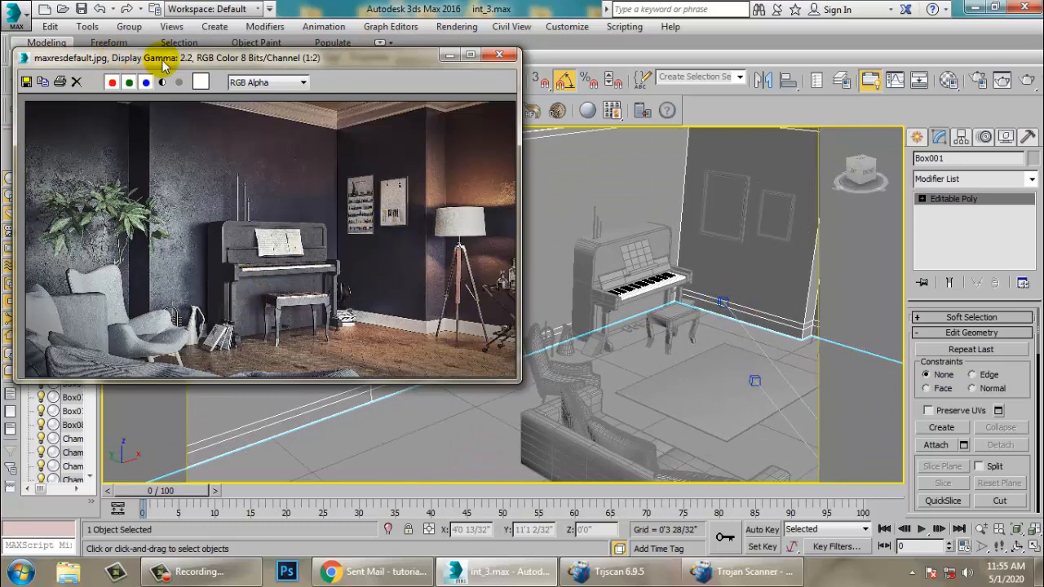
{"action": "left_click_drag", "start_coordinate": [163, 66], "coordinate": [396, 23]}
{"action": "scroll", "coordinate": [336, 170], "scroll_direction": "up", "scroll_amount": 1}
{"action": "middle_click_drag", "start_coordinate": [306, 163], "coordinate": [409, 200]}
{"action": "left_click_drag", "start_coordinate": [487, 16], "coordinate": [283, 24]}
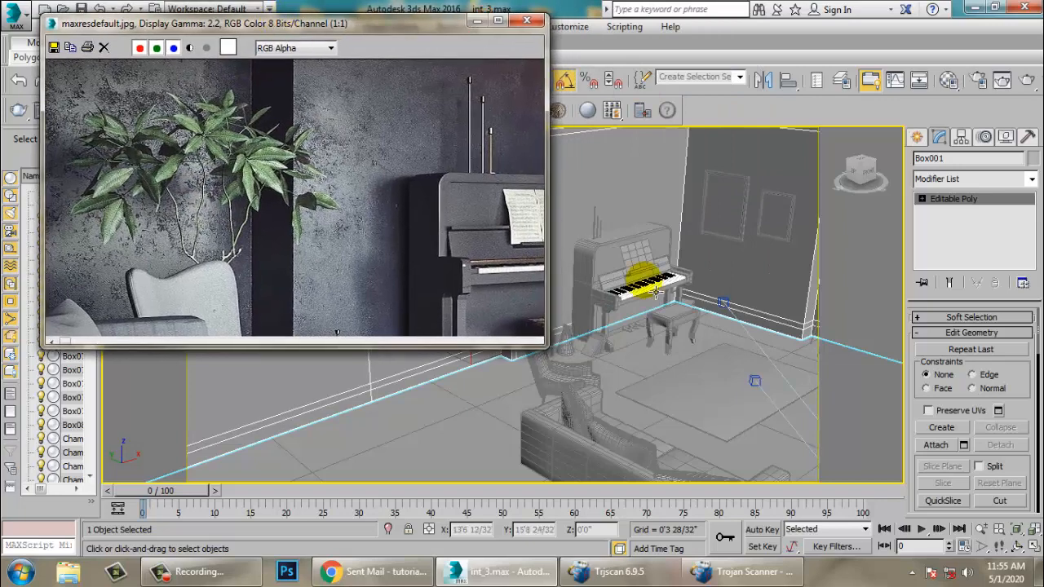
{"action": "middle_click_drag", "start_coordinate": [667, 330], "coordinate": [722, 339]}
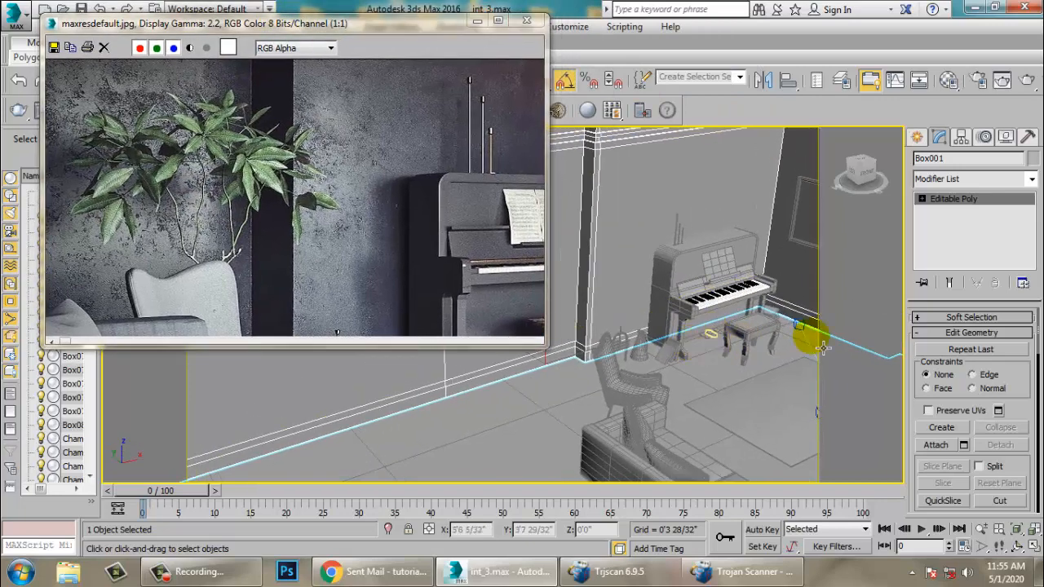
- Create a cylinder about 0'11 7/32" in radius and 1'4 1/32" high on the floor beside the armchair
{"action": "left_click", "coordinate": [918, 138]}
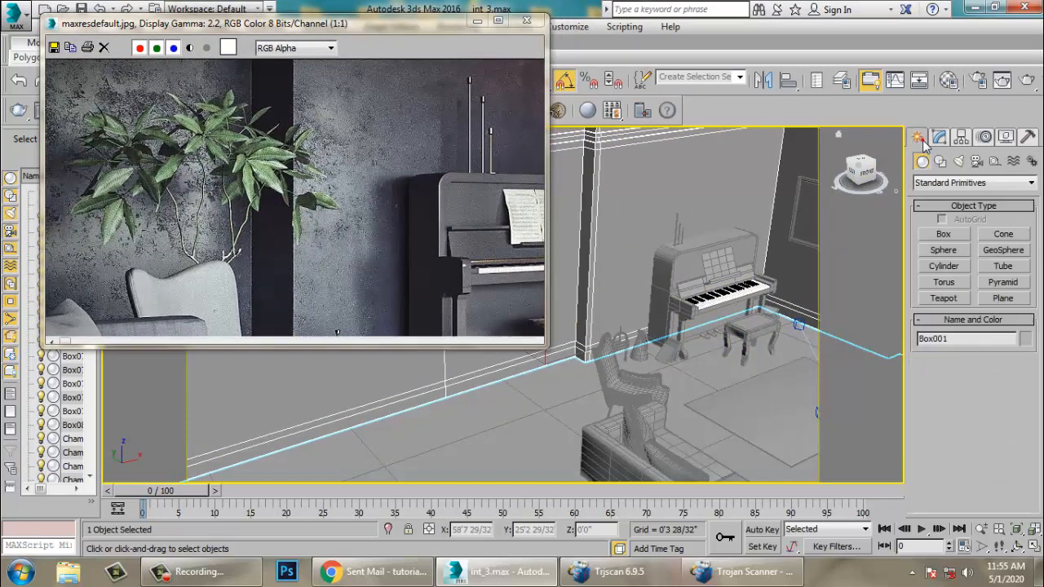
{"action": "left_click", "coordinate": [944, 266]}
{"action": "middle_click_drag", "start_coordinate": [604, 322], "coordinate": [724, 428], "text": "alt"}
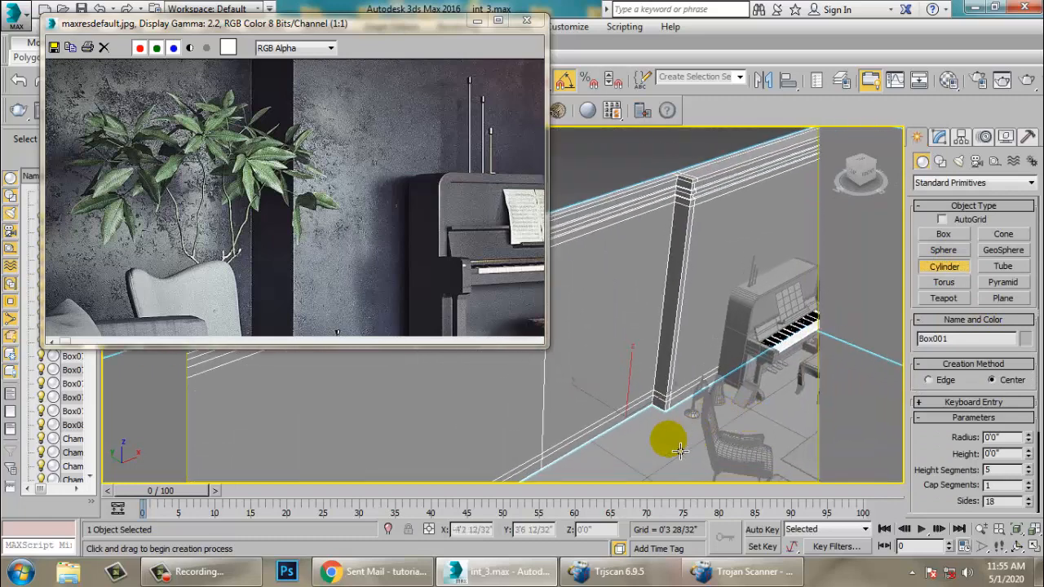
{"action": "left_click_drag", "start_coordinate": [667, 440], "coordinate": [678, 450]}
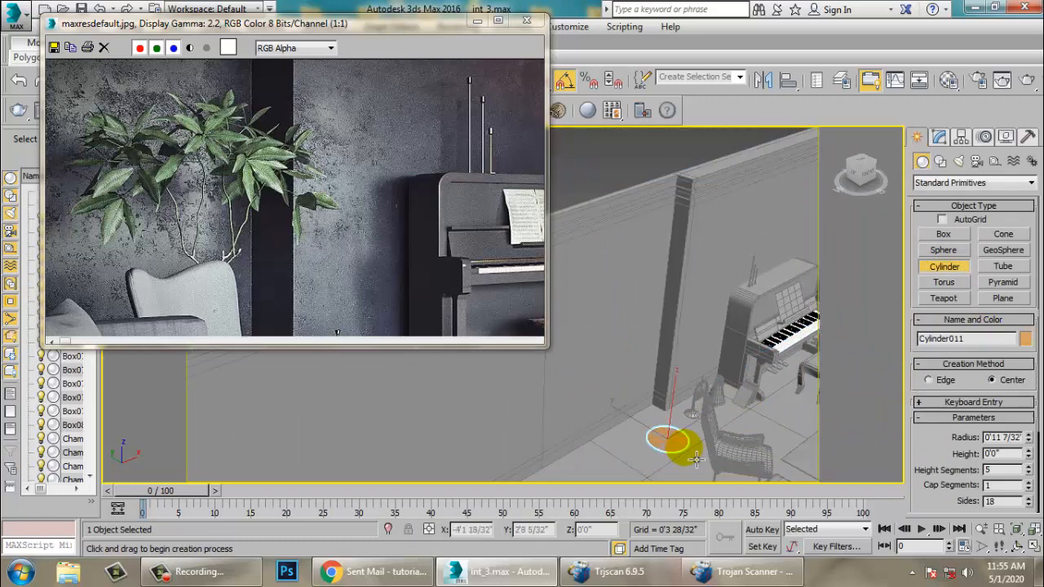
{"action": "right_click", "coordinate": [697, 429]}
{"action": "middle_click_drag", "start_coordinate": [697, 430], "coordinate": [870, 223], "text": "alt"}
- Add a Taper modifier to the new cylinder
{"action": "left_click", "coordinate": [939, 137]}
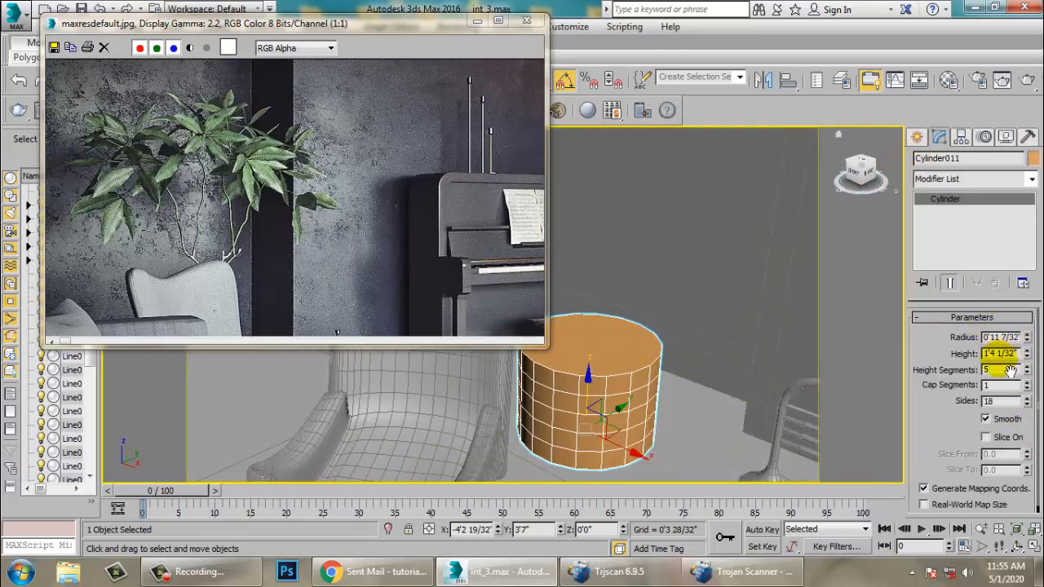
{"action": "left_click", "coordinate": [1032, 179]}
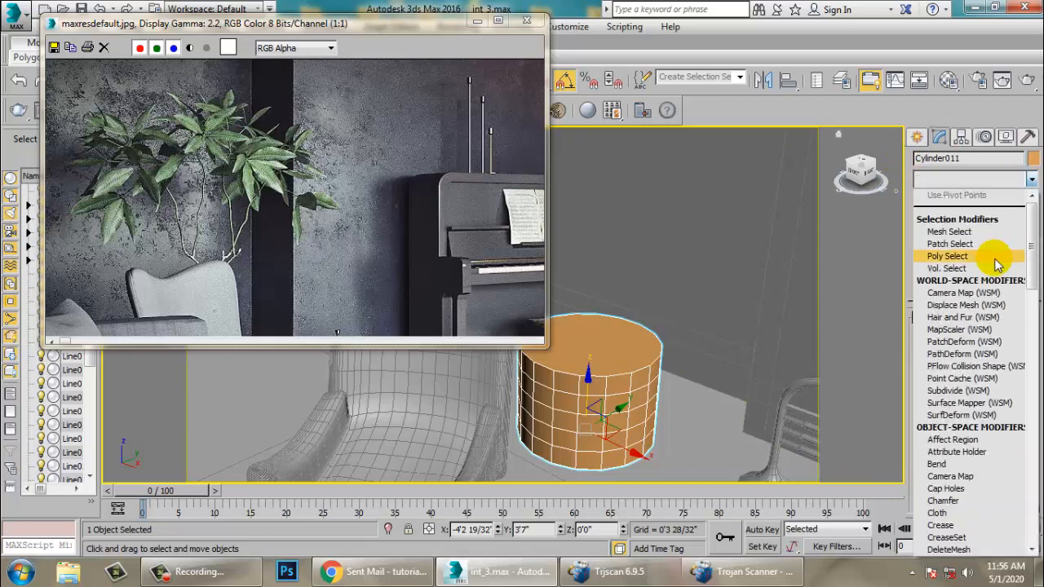
{"action": "type", "text": "t"}
{"action": "key", "text": "Return"}
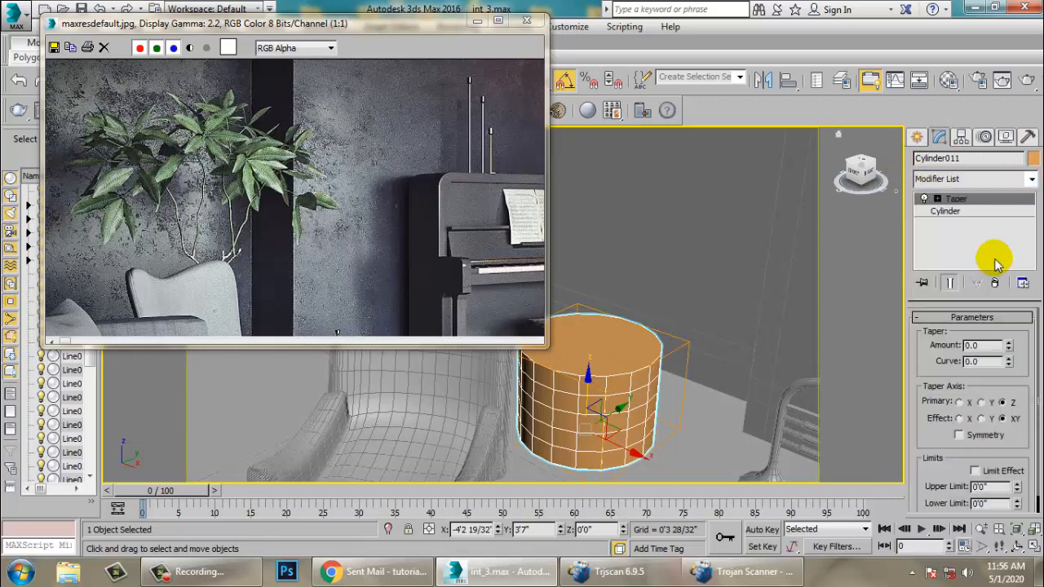
- Set the Taper amount to 0.37 so the cylinder widens toward its top
{"action": "left_click_drag", "start_coordinate": [1009, 347], "coordinate": [1028, 358]}
{"action": "left_click", "coordinate": [969, 237]}
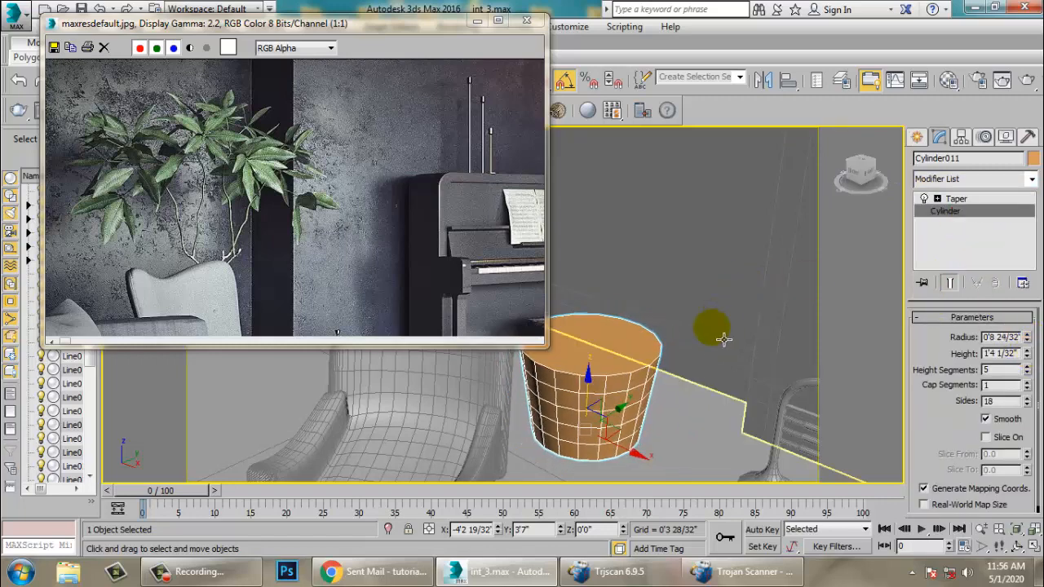
{"action": "middle_click_drag", "start_coordinate": [723, 340], "coordinate": [652, 394], "text": "alt"}
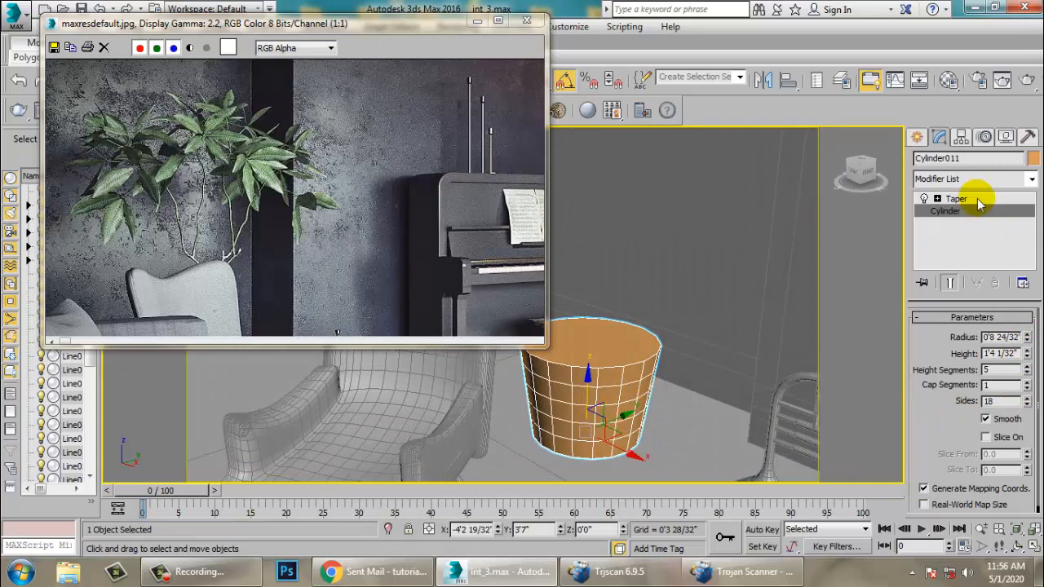
{"action": "left_click", "coordinate": [977, 198]}
{"action": "left_click_drag", "start_coordinate": [1009, 344], "coordinate": [1003, 337]}
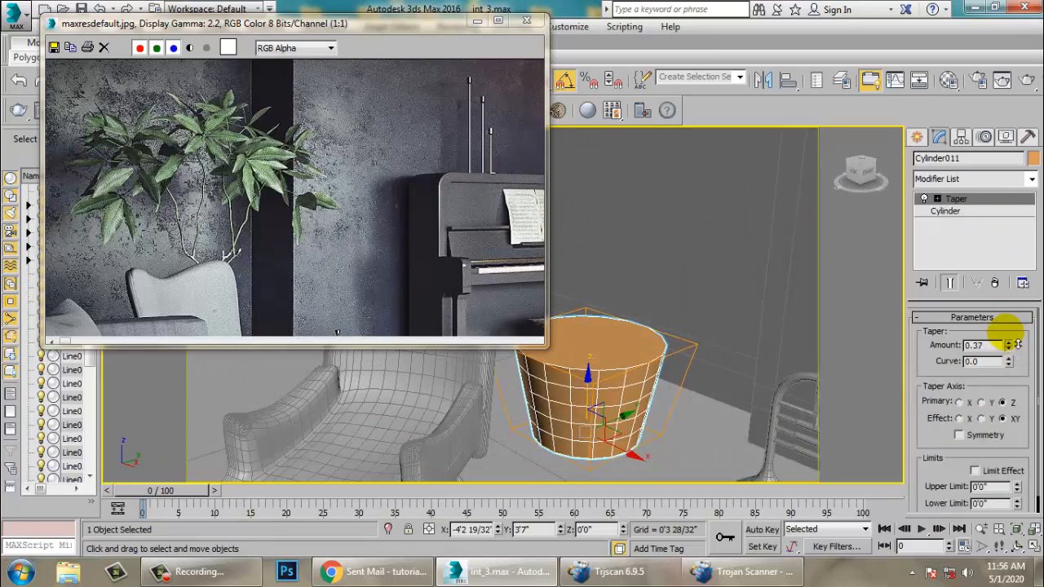
- Convert the tapered cylinder to Editable Poly and switch to polygon sub-object level
{"action": "right_click", "coordinate": [627, 347]}
{"action": "mouse_move", "coordinate": [684, 514]}
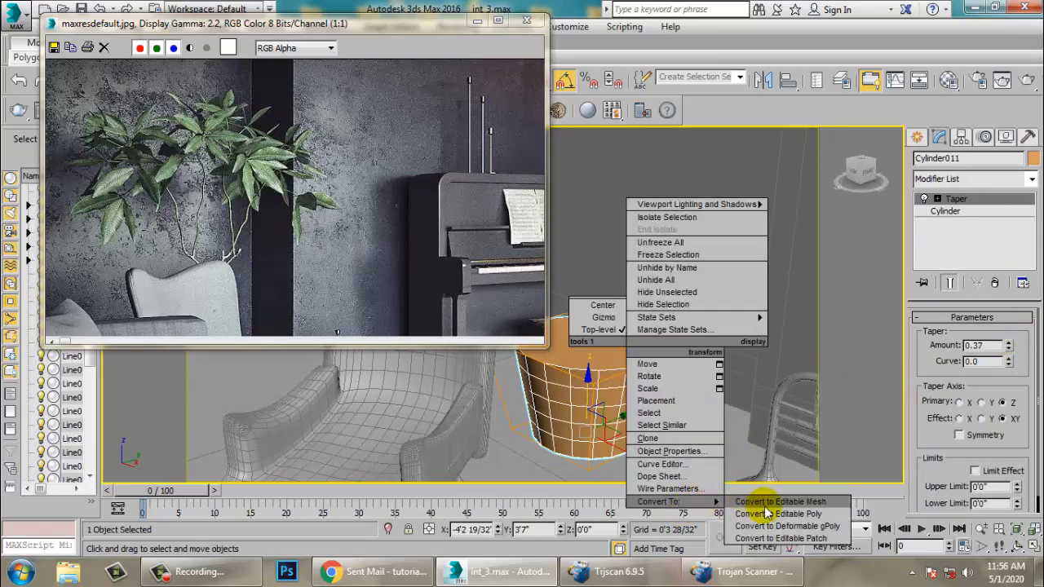
{"action": "left_click", "coordinate": [763, 515]}
{"action": "key", "text": "4"}
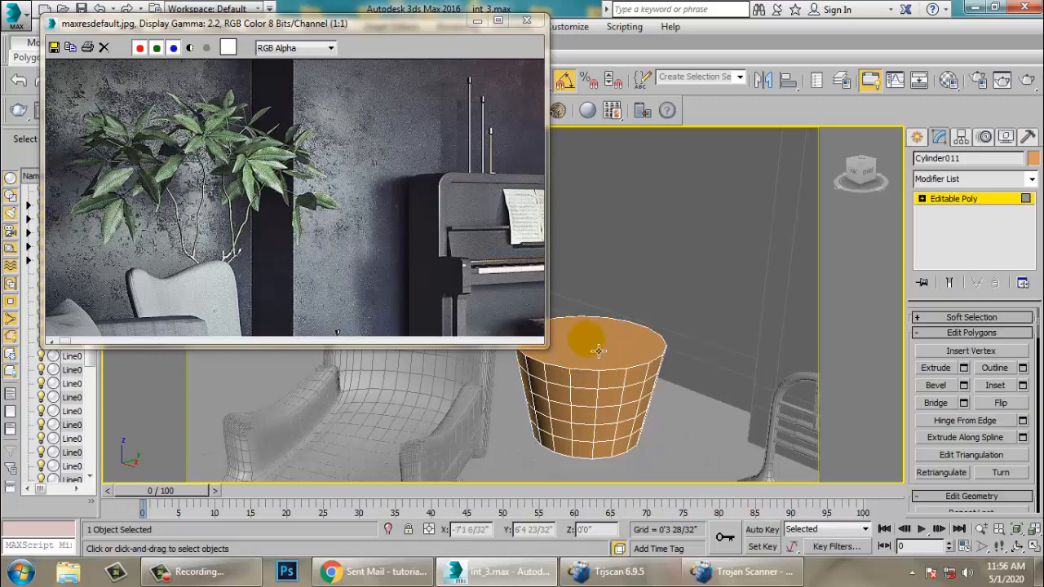
- Select the cylinder's top face and inset it by 0'0 22/32"
{"action": "left_click", "coordinate": [581, 346]}
{"action": "middle_click_drag", "start_coordinate": [581, 346], "coordinate": [732, 368], "text": "alt"}
{"action": "scroll", "coordinate": [708, 367], "scroll_direction": "up", "scroll_amount": 3}
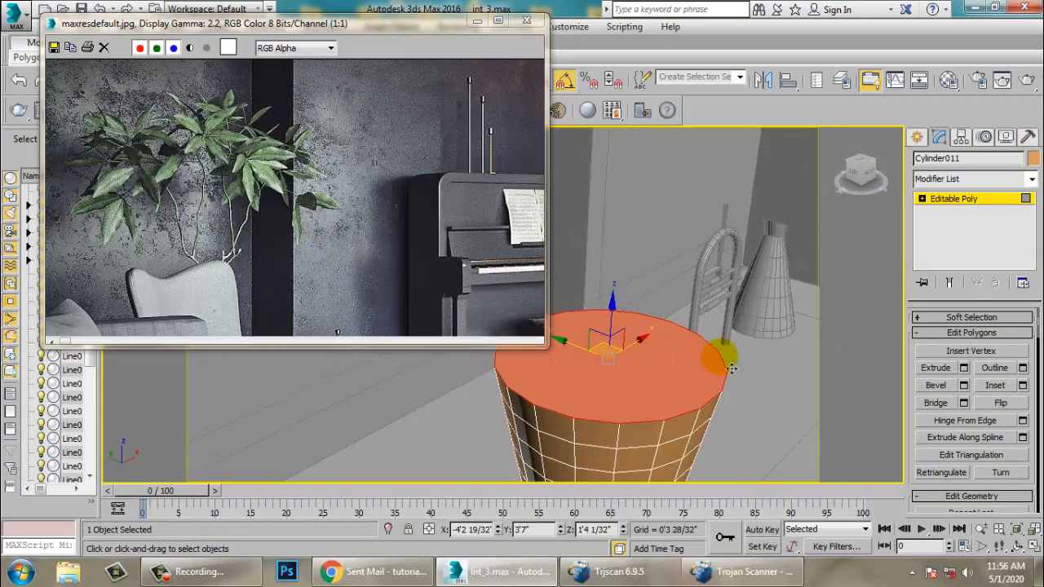
{"action": "left_click", "coordinate": [1024, 387]}
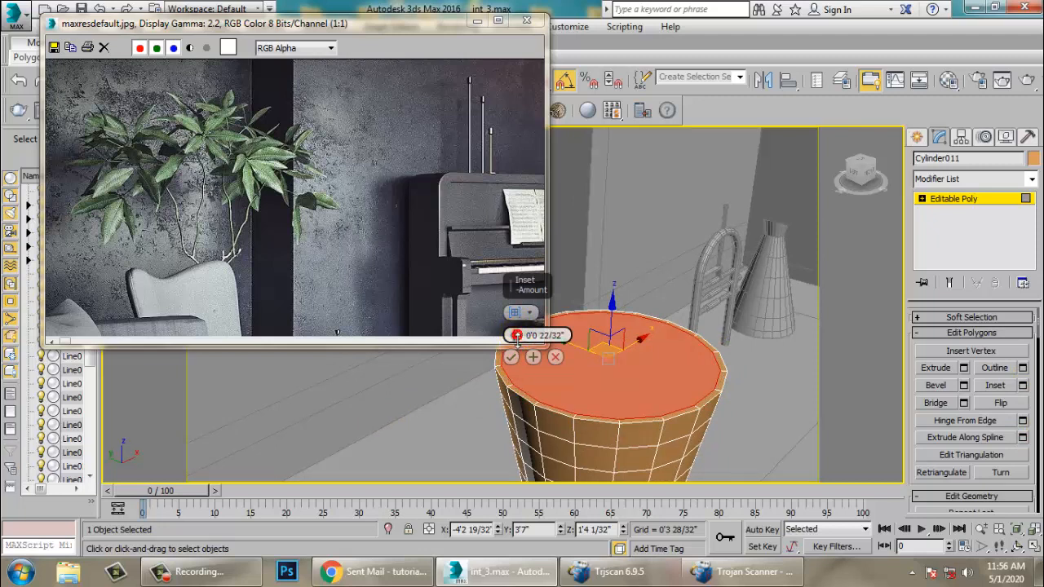
{"action": "left_click", "coordinate": [511, 356]}
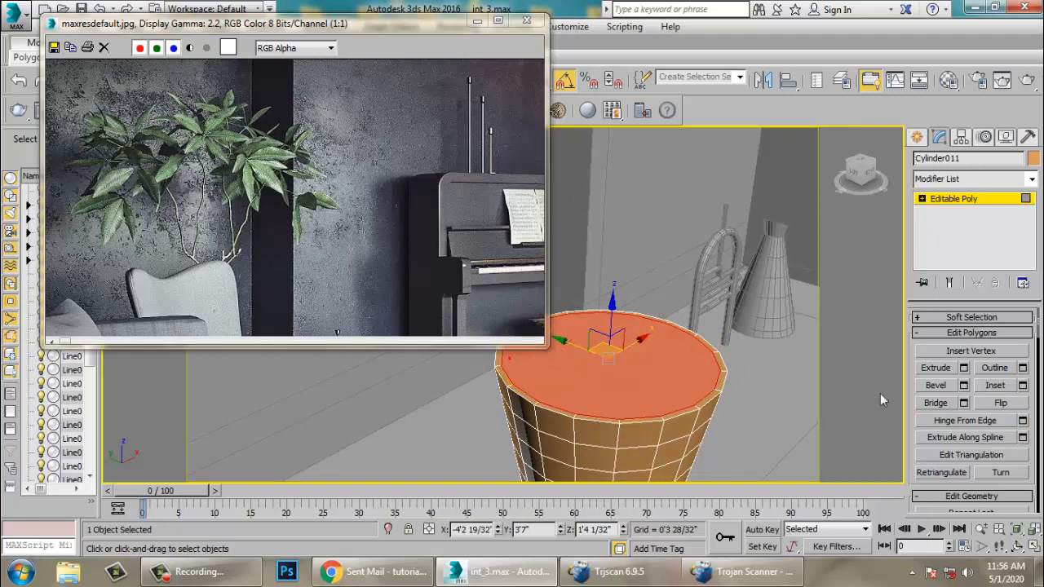
- Bevel the inset top face inward with height -0'4 19/32" and outline -0'1 27/32" to hollow the pot
{"action": "left_click", "coordinate": [964, 386]}
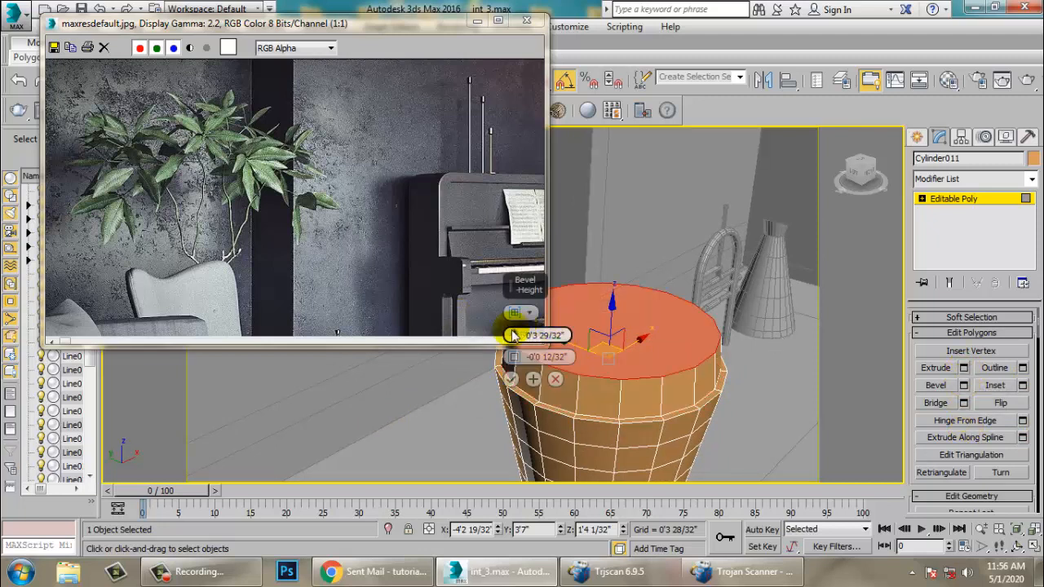
{"action": "left_click_drag", "start_coordinate": [516, 343], "coordinate": [538, 430]}
{"action": "left_click_drag", "start_coordinate": [514, 357], "coordinate": [532, 380]}
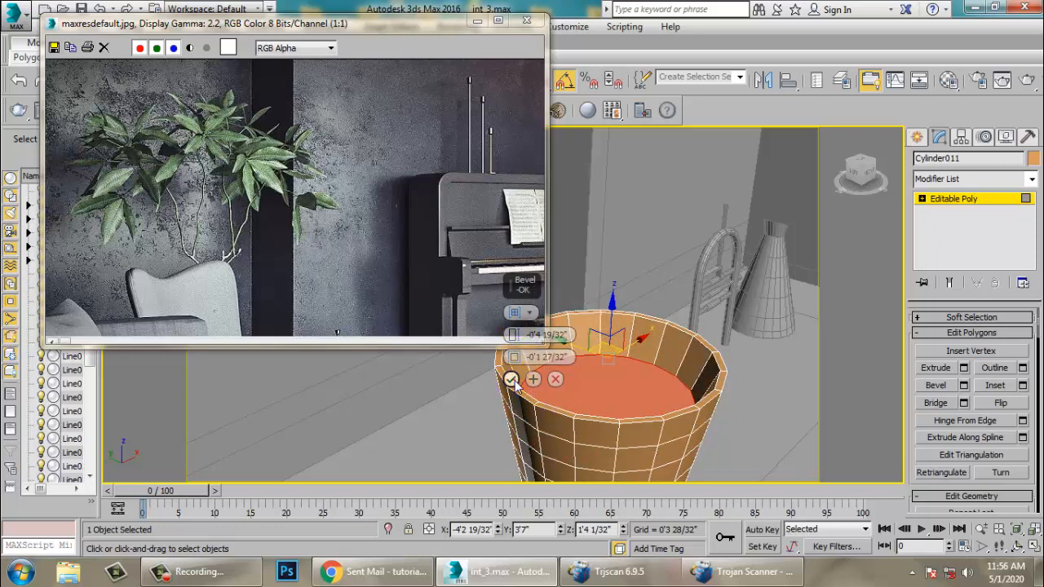
{"action": "left_click", "coordinate": [511, 379]}
- Deselect the face and return the pot to Editable Poly object level
{"action": "middle_click_drag", "start_coordinate": [522, 381], "coordinate": [919, 244], "text": "alt"}
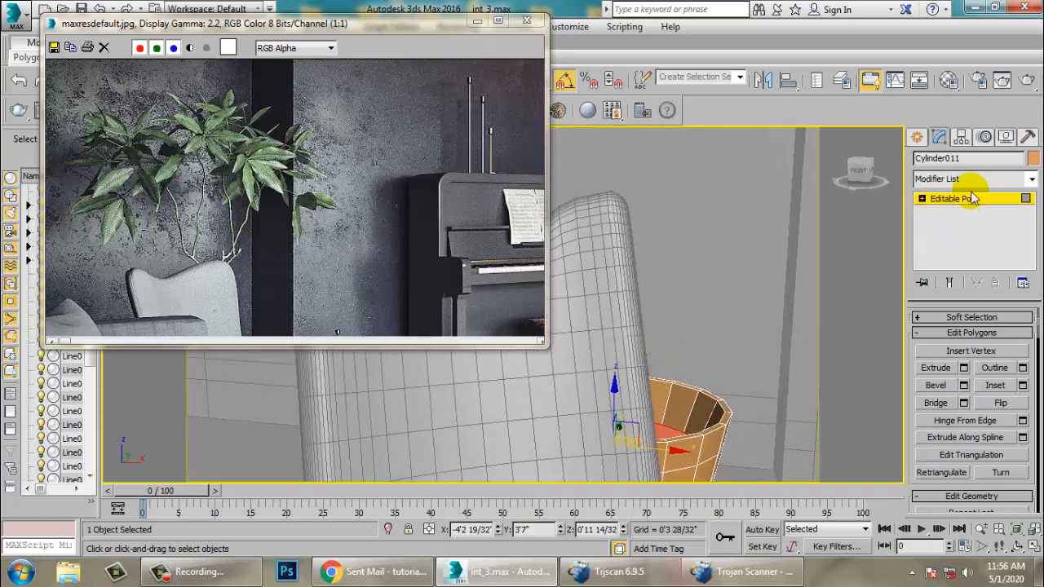
{"action": "left_click", "coordinate": [152, 253]}
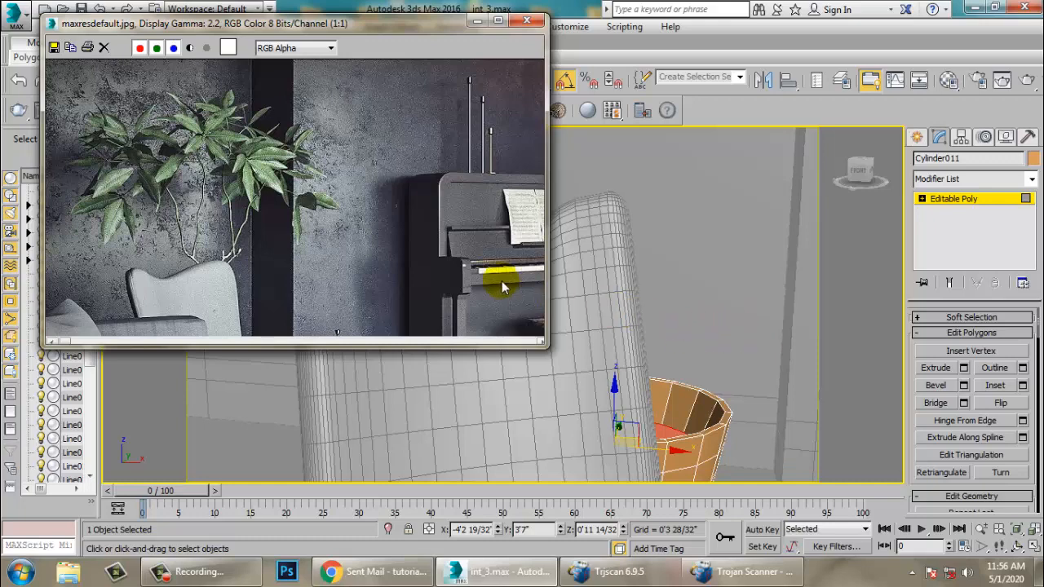
{"action": "left_click", "coordinate": [750, 261]}
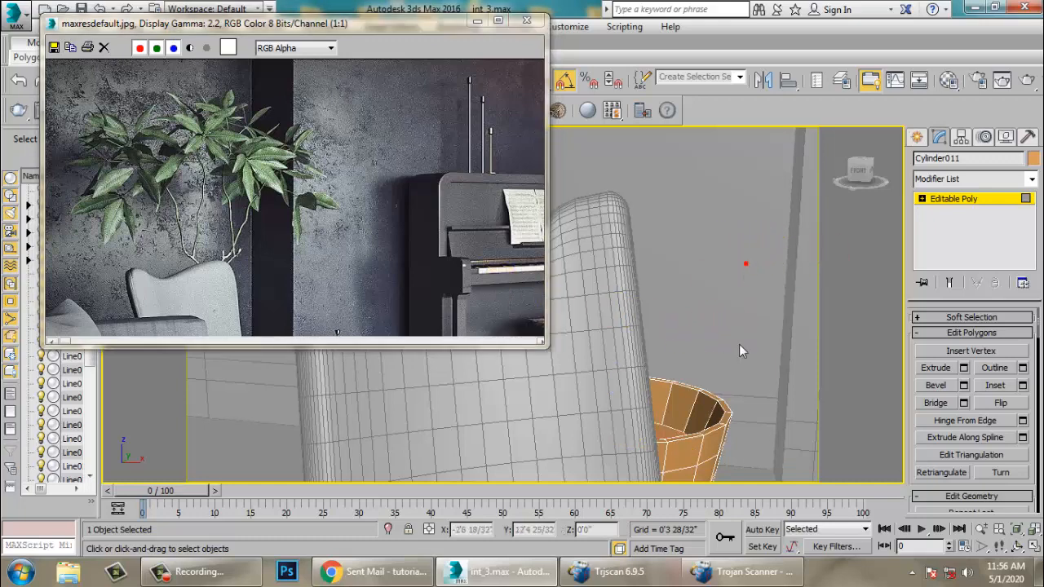
{"action": "left_click", "coordinate": [967, 203]}
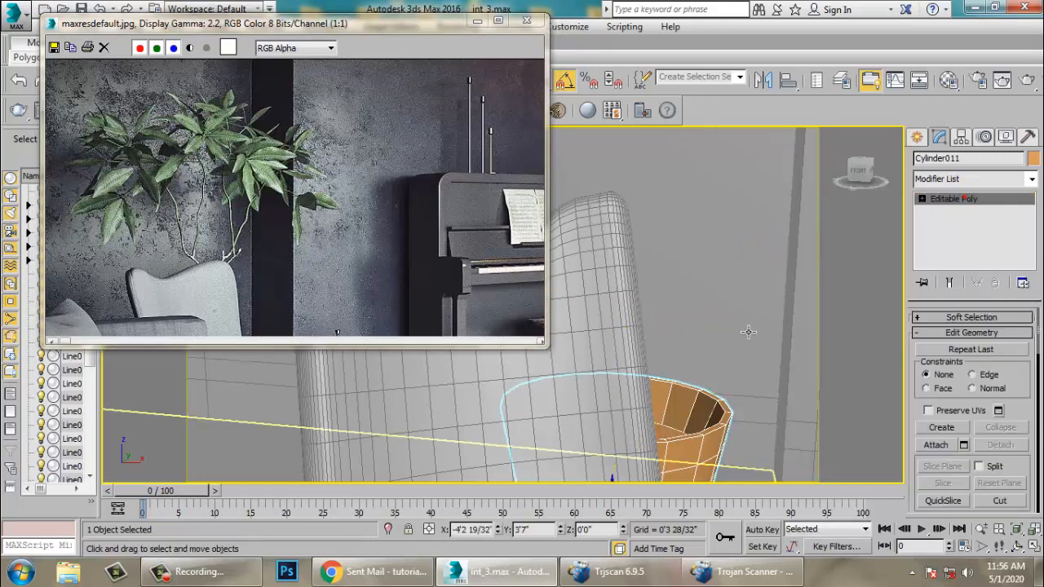
- Inspect the pot from different views and study the plant and pot details in the reference image
{"action": "middle_click_drag", "start_coordinate": [748, 331], "coordinate": [727, 342], "text": "alt"}
{"action": "key", "text": "alt+w"}
{"action": "middle_click", "coordinate": [745, 276]}
{"action": "key", "text": "alt+w"}
{"action": "key", "text": "z"}
{"action": "middle_click_drag", "start_coordinate": [608, 321], "coordinate": [734, 435]}
{"action": "scroll", "coordinate": [820, 330], "scroll_direction": "down", "scroll_amount": 5}
{"action": "scroll", "coordinate": [757, 381], "scroll_direction": "down", "scroll_amount": 5}
{"action": "middle_click_drag", "start_coordinate": [747, 364], "coordinate": [668, 319]}
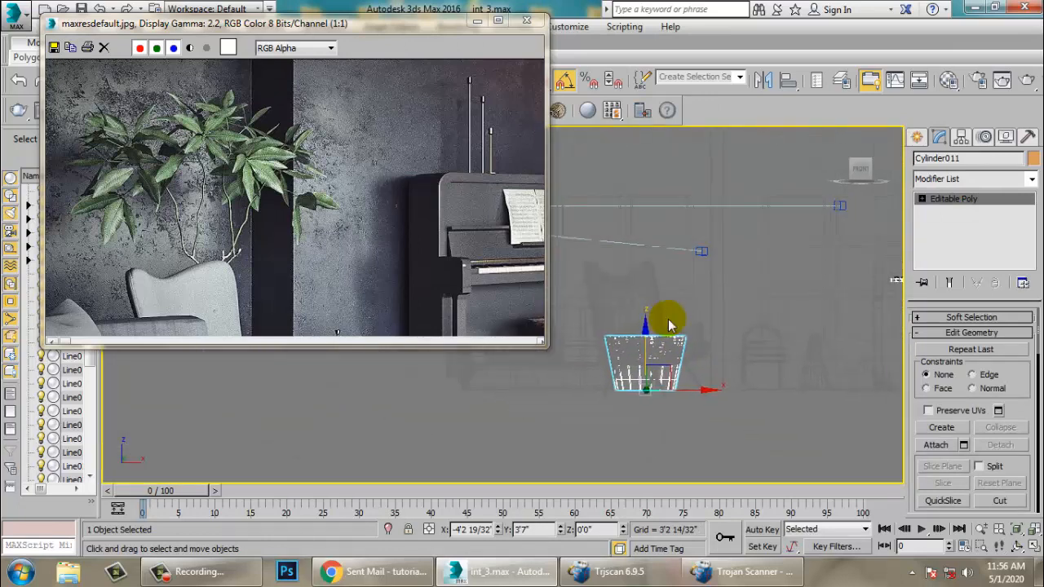
{"action": "scroll", "coordinate": [252, 225], "scroll_direction": "up", "scroll_amount": 1}
{"action": "scroll", "coordinate": [375, 187], "scroll_direction": "up", "scroll_amount": 1}
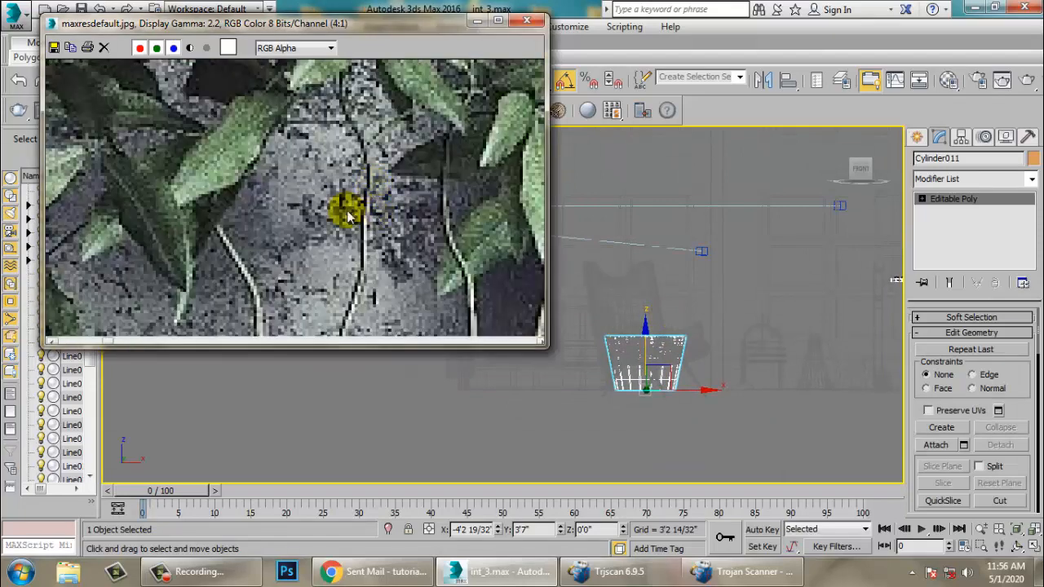
{"action": "middle_click_drag", "start_coordinate": [349, 217], "coordinate": [286, 137]}
{"action": "scroll", "coordinate": [341, 220], "scroll_direction": "down", "scroll_amount": 1}
{"action": "middle_click_drag", "start_coordinate": [429, 260], "coordinate": [343, 148]}
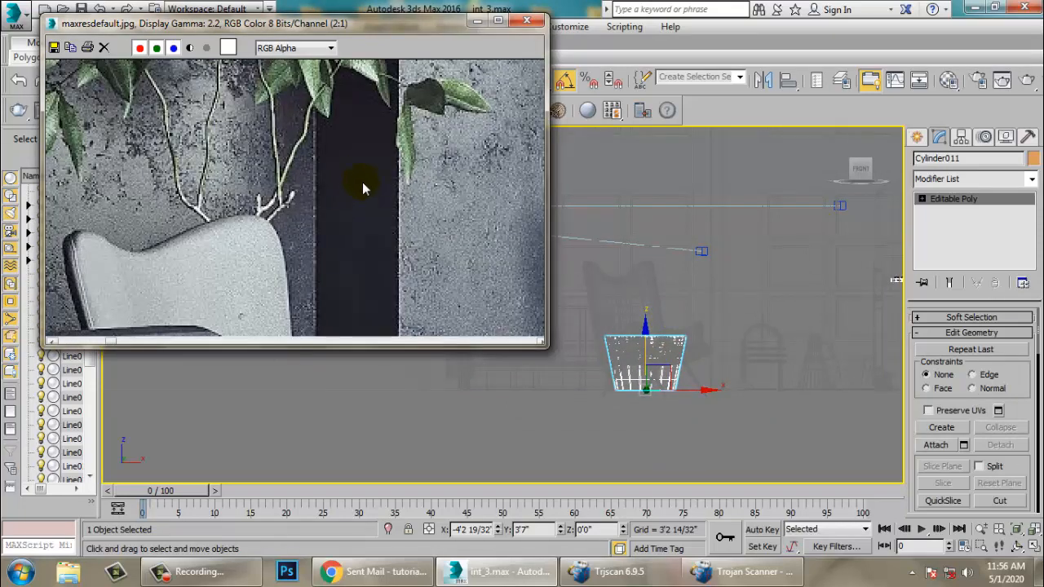
{"action": "middle_click_drag", "start_coordinate": [363, 184], "coordinate": [366, 242]}
- With AutoGrid on, create a small cylinder about 0'0 12/32" in radius on the pot's inner surface
{"action": "left_click", "coordinate": [917, 137]}
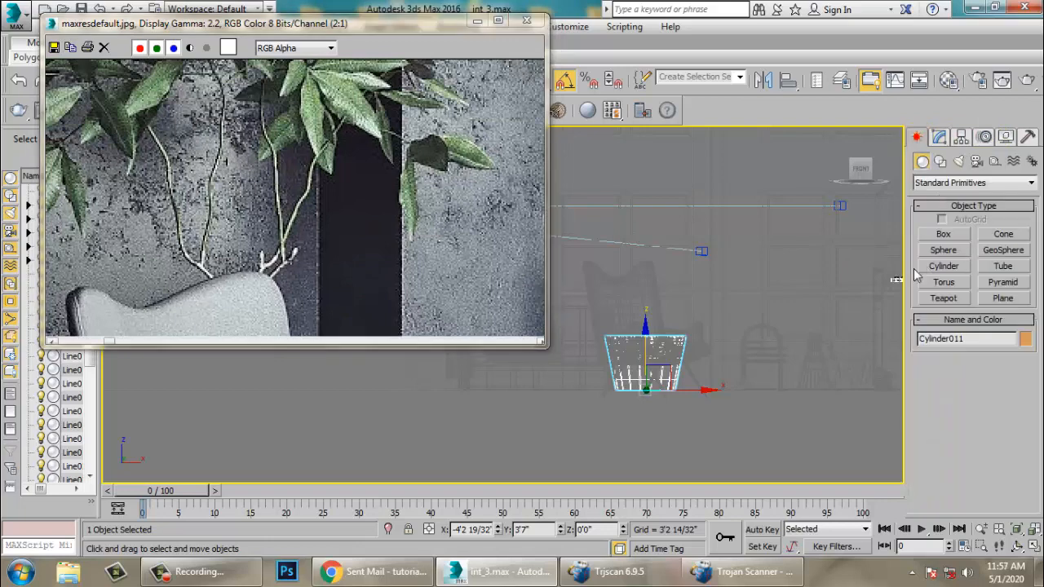
{"action": "left_click", "coordinate": [945, 266]}
{"action": "key", "text": "alt+w"}
{"action": "middle_click", "coordinate": [750, 410]}
{"action": "key", "text": "alt+w"}
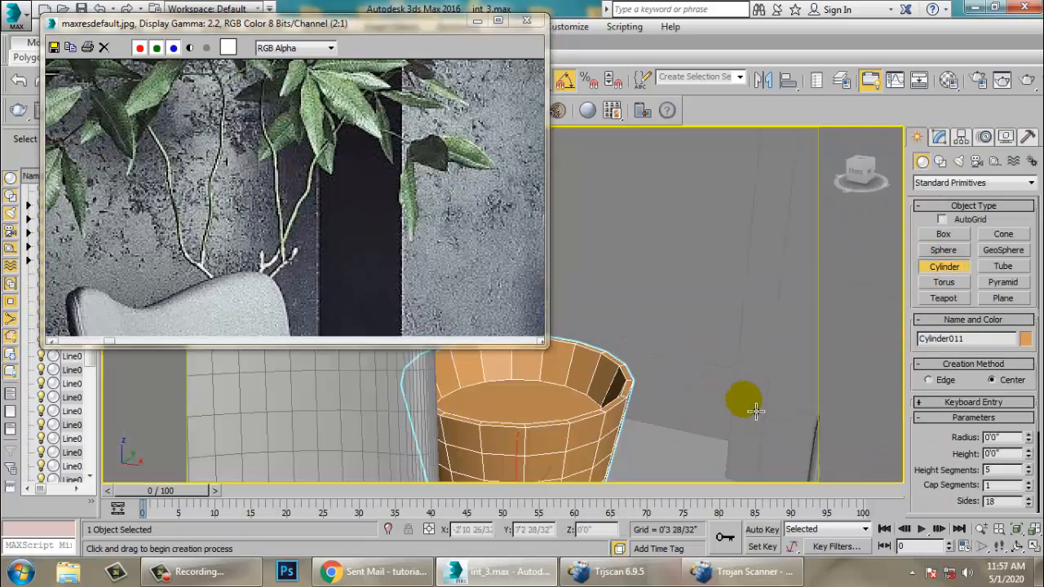
{"action": "middle_click_drag", "start_coordinate": [751, 410], "coordinate": [710, 413], "text": "alt"}
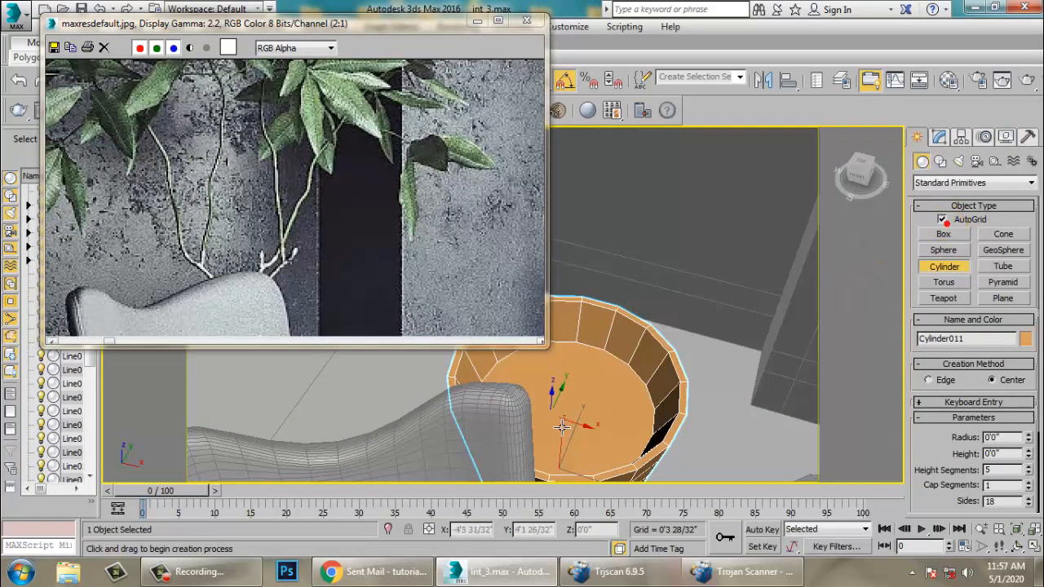
{"action": "left_click_drag", "start_coordinate": [562, 427], "coordinate": [589, 432]}
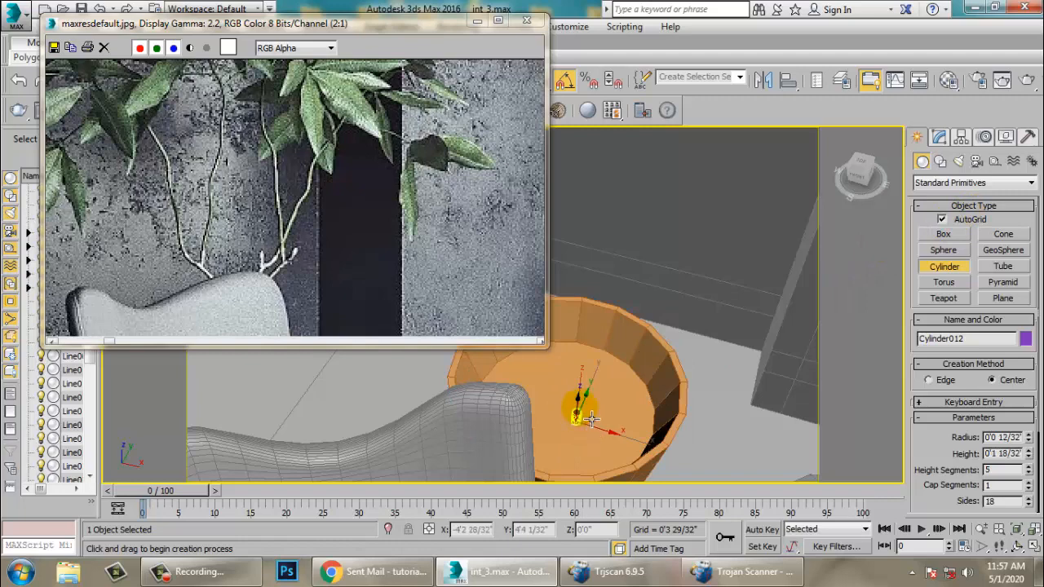
{"action": "right_click", "coordinate": [591, 418]}
{"action": "middle_click_drag", "start_coordinate": [590, 418], "coordinate": [597, 391], "text": "alt"}
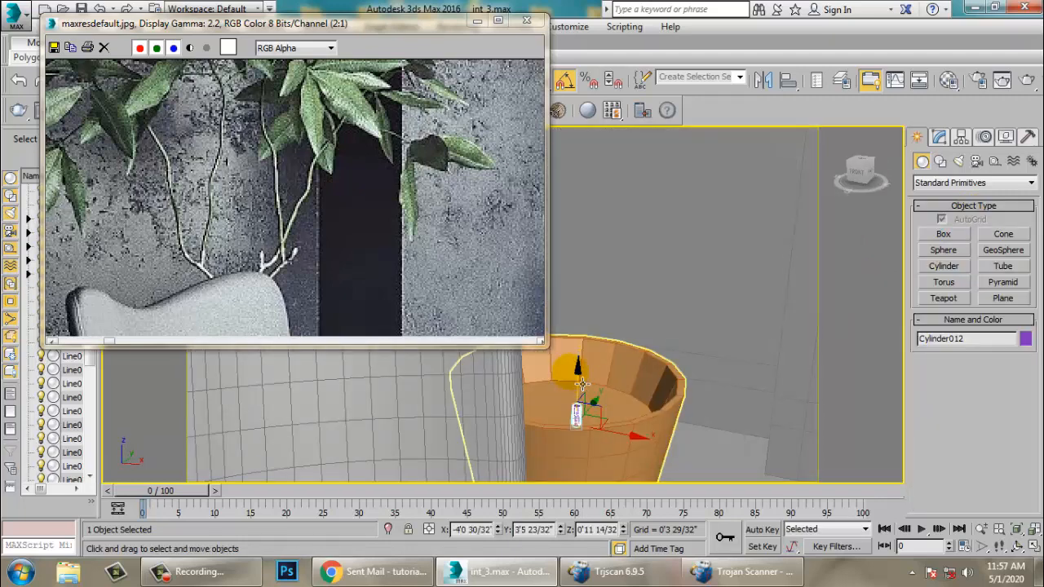
- Nudge the small cylinder into place inside the pot and convert it to Editable Poly
{"action": "left_click_drag", "start_coordinate": [582, 383], "coordinate": [588, 367]}
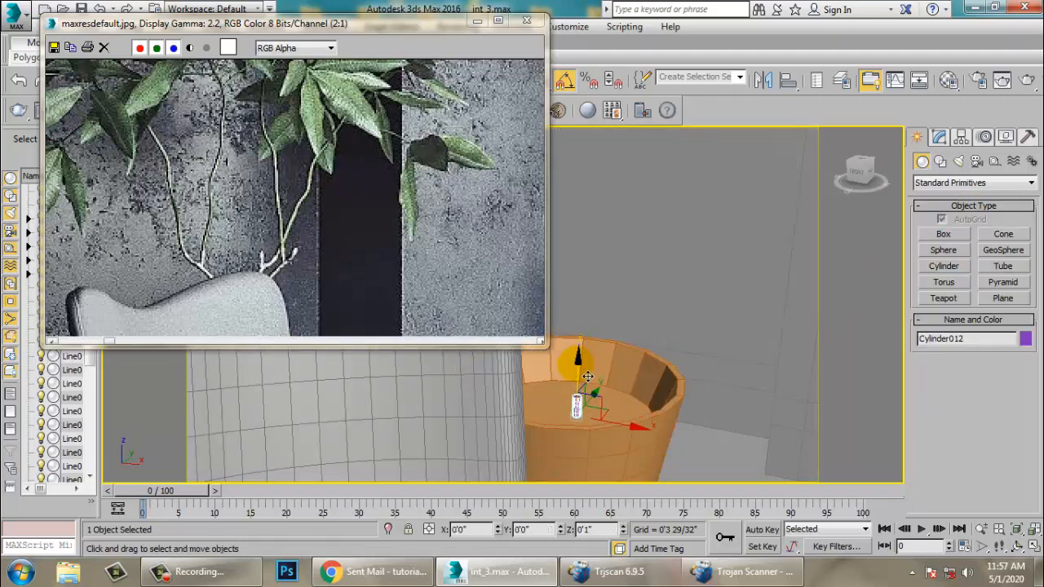
{"action": "key", "text": "r"}
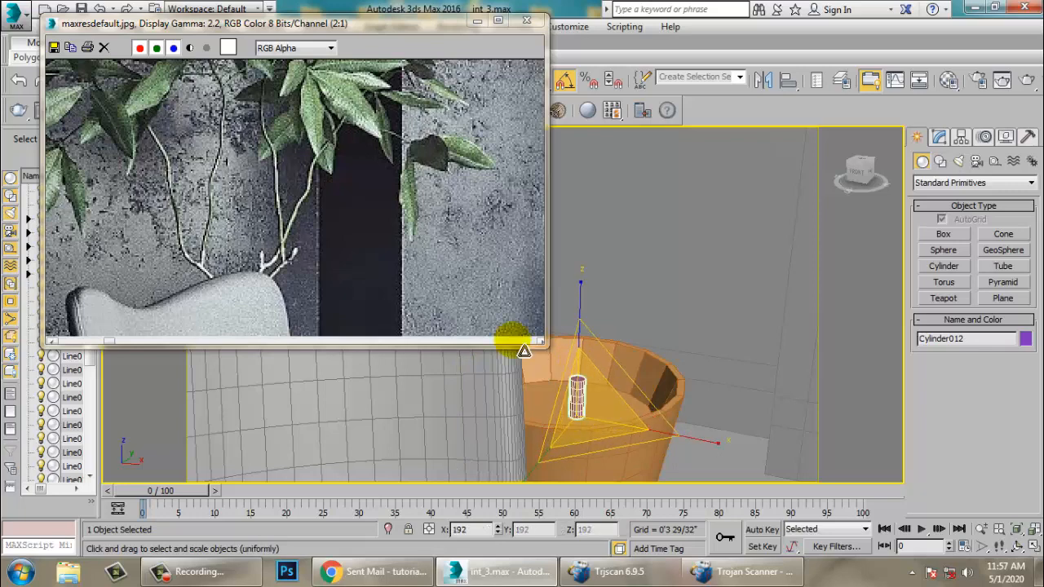
{"action": "key", "text": "w"}
{"action": "scroll", "coordinate": [563, 384], "scroll_direction": "down", "scroll_amount": 3}
{"action": "scroll", "coordinate": [591, 377], "scroll_direction": "up", "scroll_amount": 4}
{"action": "scroll", "coordinate": [575, 388], "scroll_direction": "up", "scroll_amount": 5}
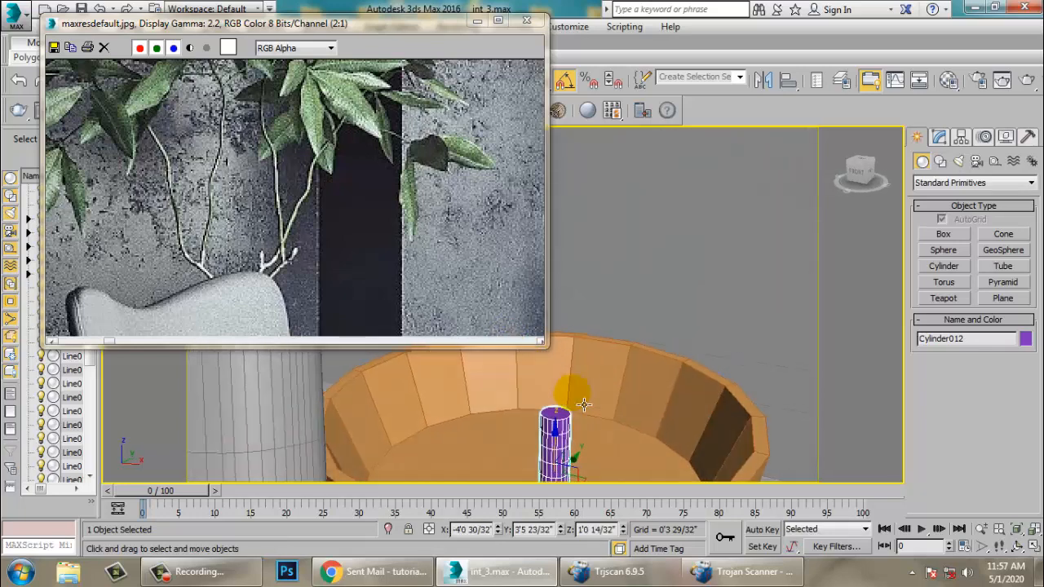
{"action": "scroll", "coordinate": [563, 400], "scroll_direction": "down", "scroll_amount": 4}
{"action": "left_click", "coordinate": [939, 136]}
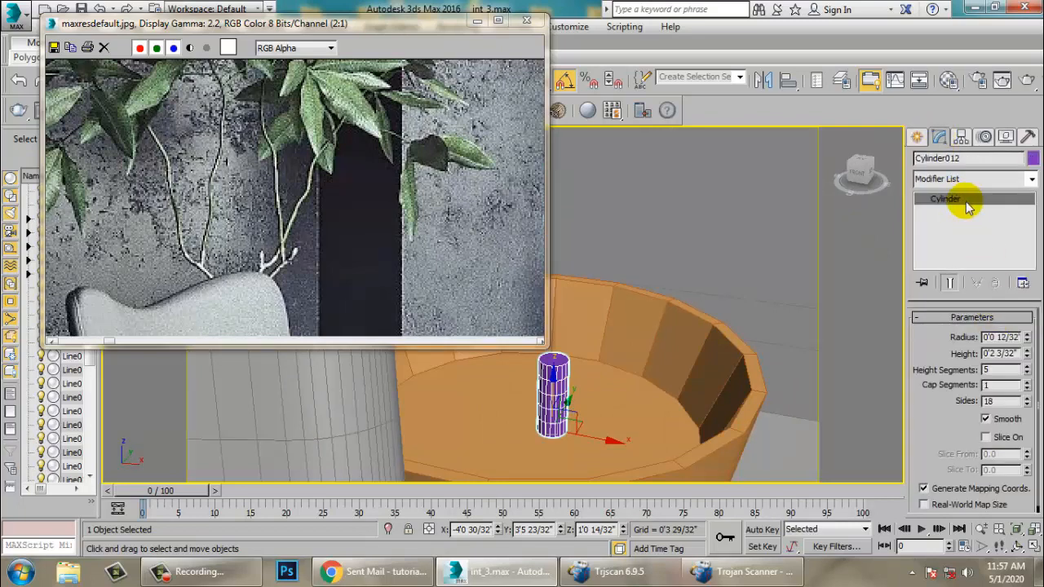
{"action": "right_click", "coordinate": [968, 204]}
{"action": "left_click", "coordinate": [990, 318]}
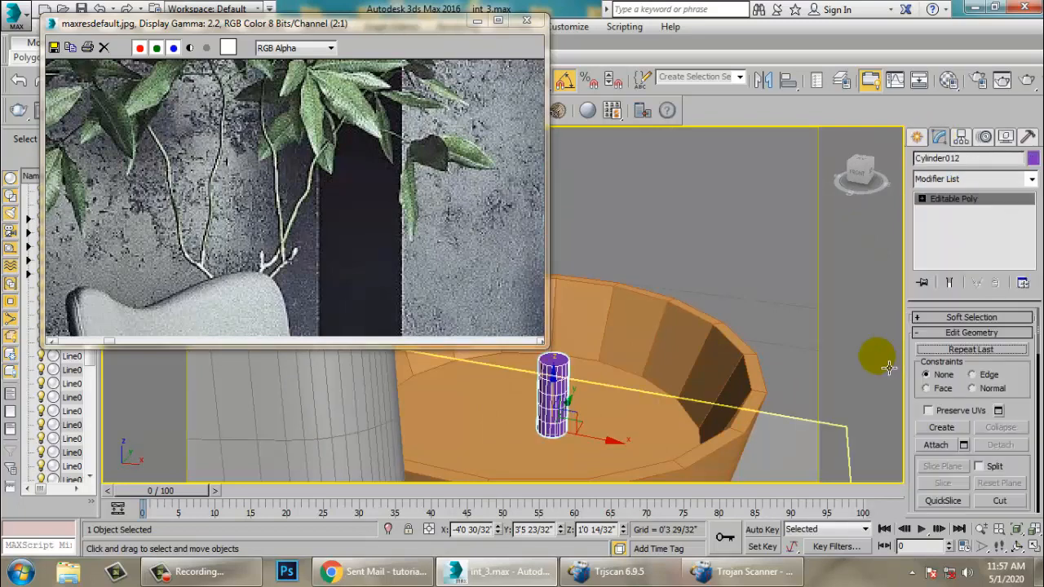
- Select the cylinder's top polygon and extrude it 0'3 29/32" upward to start the plant stem
{"action": "key", "text": "4"}
{"action": "left_click", "coordinate": [554, 364]}
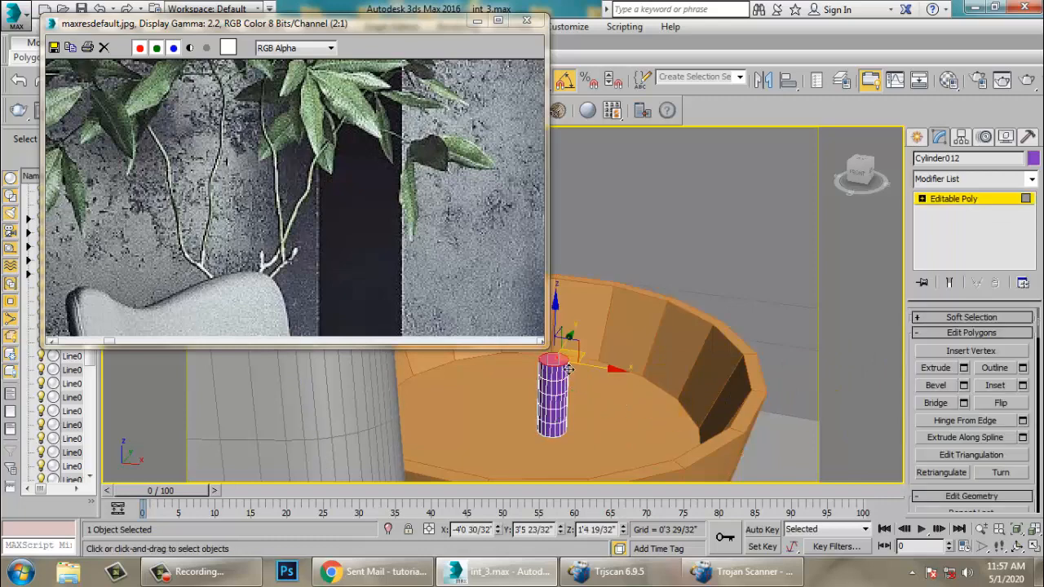
{"action": "left_click", "coordinate": [966, 369]}
{"action": "scroll", "coordinate": [649, 386], "scroll_direction": "down", "scroll_amount": 5}
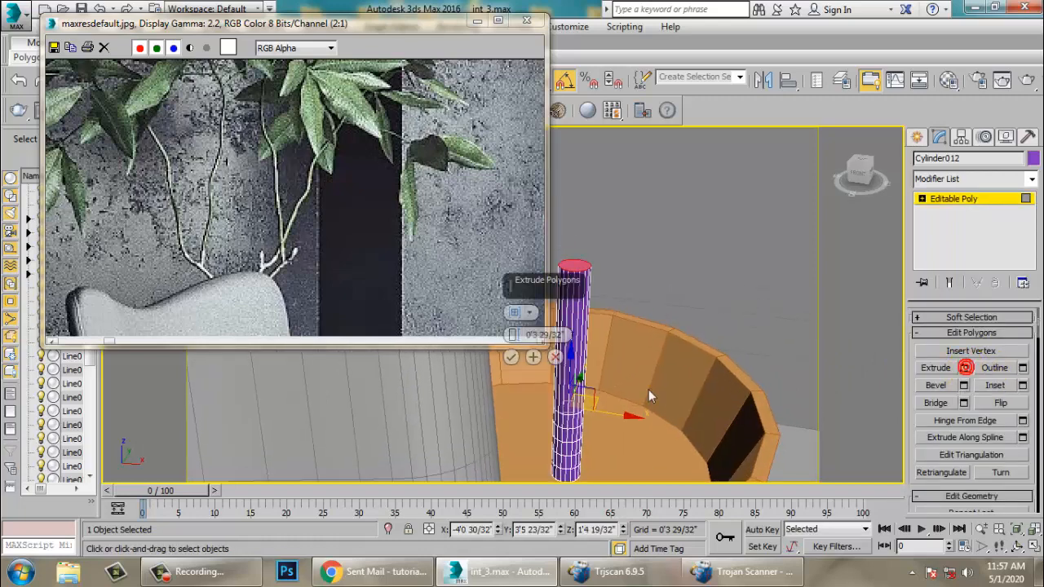
{"action": "left_click", "coordinate": [513, 355]}
{"action": "left_click", "coordinate": [514, 355]}
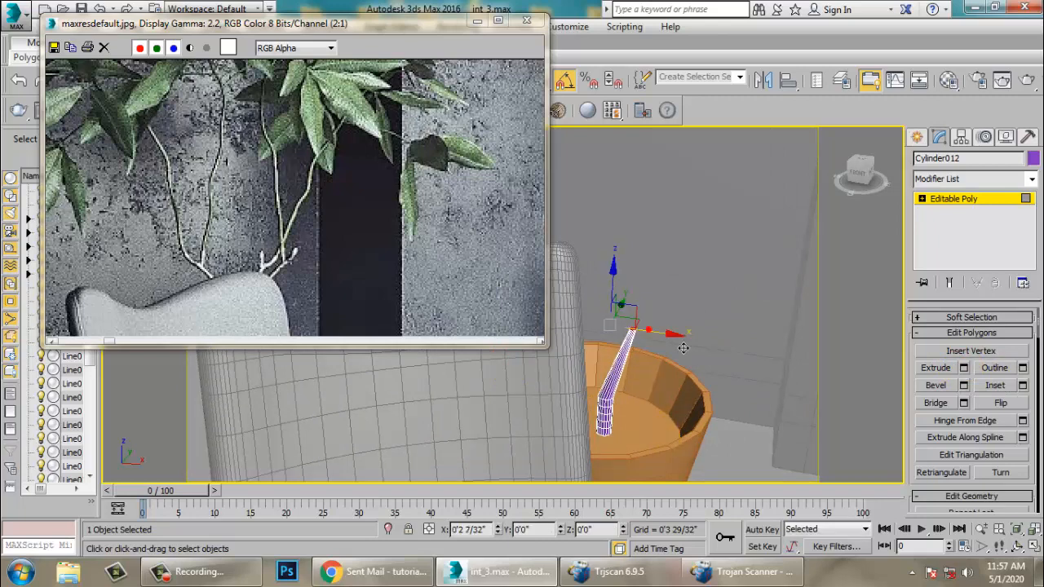
- Move the stem's top face sideways to angle the stem, then extrude another segment of 0'3 29/32"
{"action": "middle_click_drag", "start_coordinate": [660, 341], "coordinate": [710, 365], "text": "alt"}
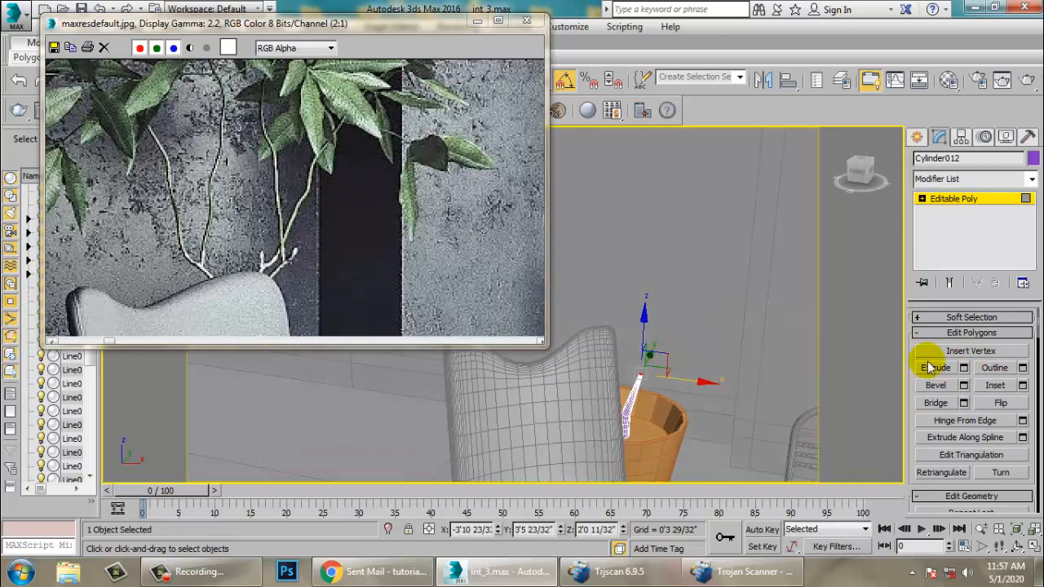
{"action": "left_click", "coordinate": [964, 367]}
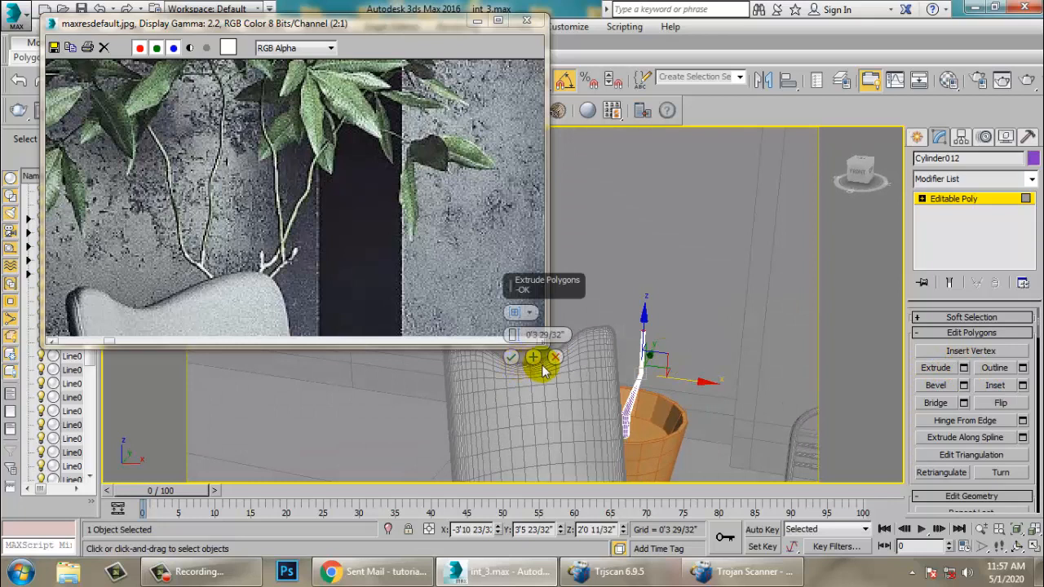
{"action": "left_click", "coordinate": [510, 357]}
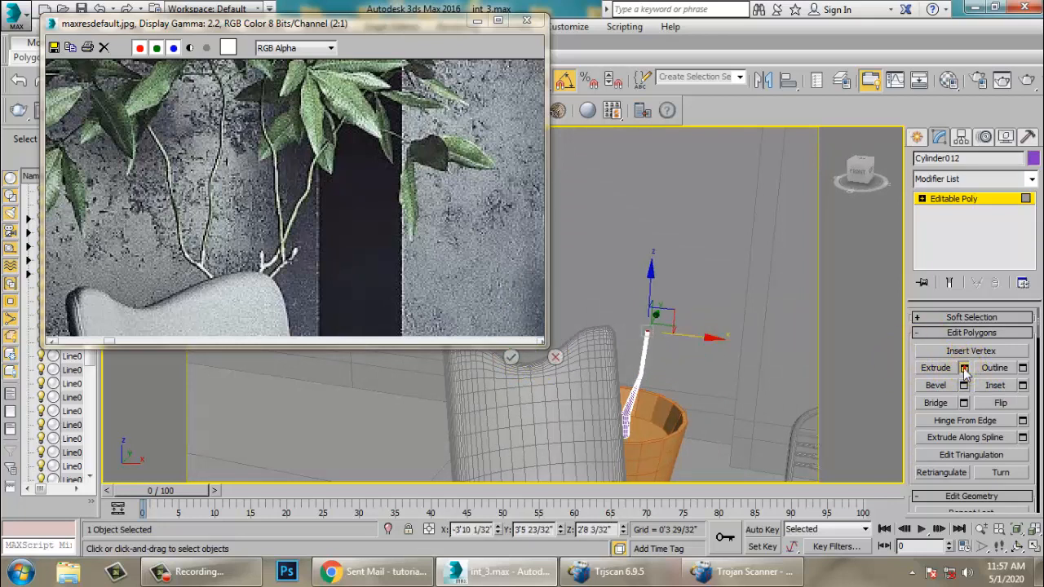
{"action": "left_click", "coordinate": [558, 359]}
{"action": "left_click", "coordinate": [508, 356]}
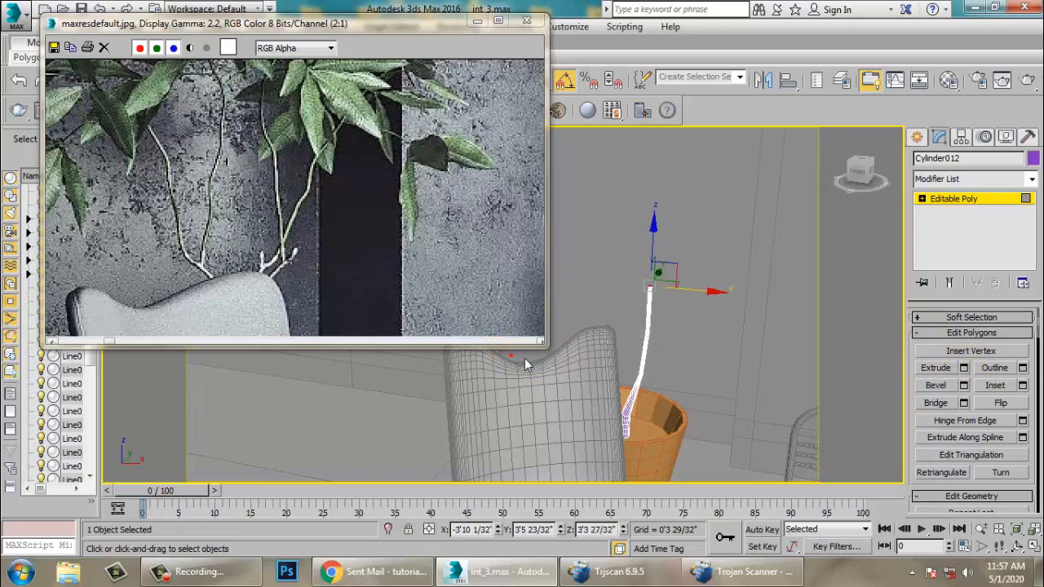
- Reposition and rotate the stem's top face, then extrude another segment of 0'3 29/32"
{"action": "left_click_drag", "start_coordinate": [712, 307], "coordinate": [731, 307]}
{"action": "middle_click_drag", "start_coordinate": [700, 300], "coordinate": [709, 332], "text": "alt"}
{"action": "key", "text": "z"}
{"action": "scroll", "coordinate": [664, 344], "scroll_direction": "down", "scroll_amount": 5}
{"action": "key", "text": "e"}
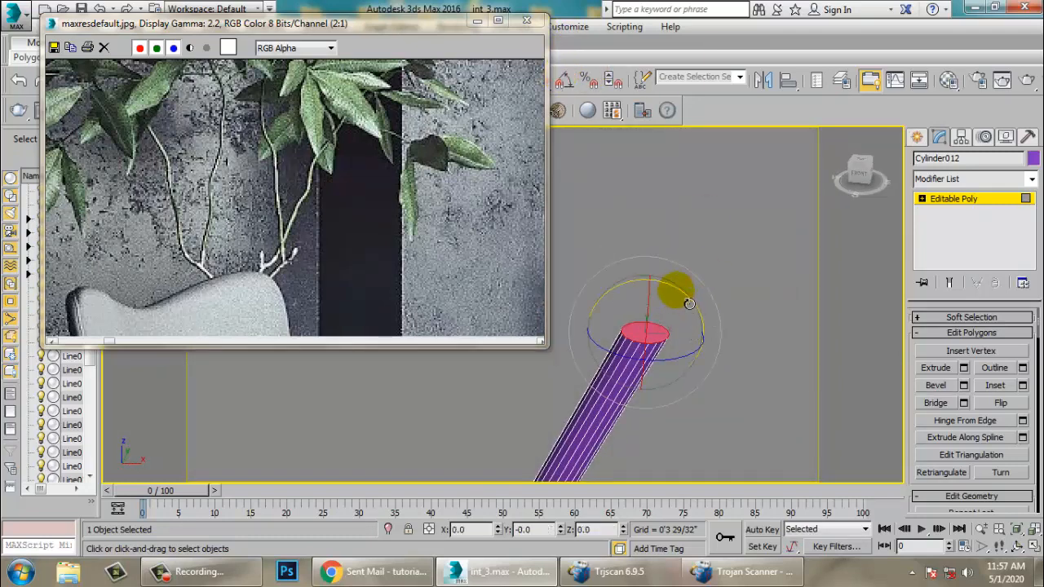
{"action": "scroll", "coordinate": [701, 338], "scroll_direction": "down", "scroll_amount": 4}
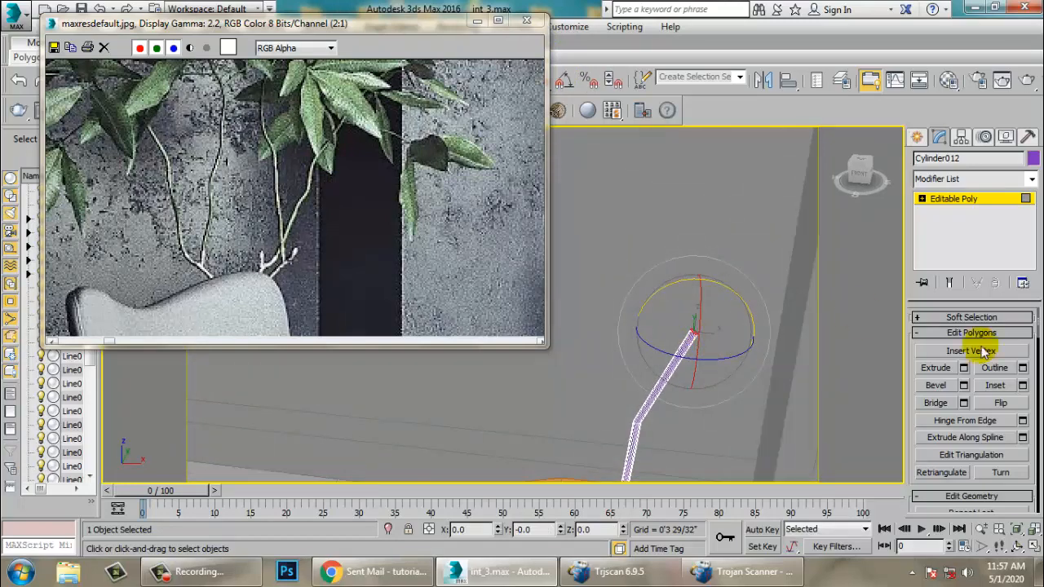
{"action": "left_click", "coordinate": [965, 367]}
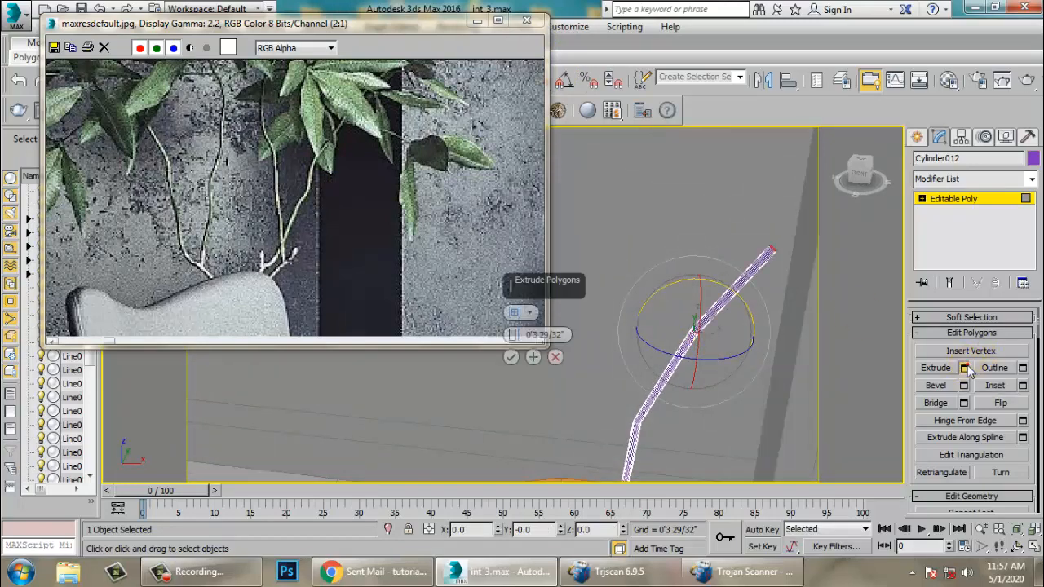
{"action": "left_click", "coordinate": [511, 357]}
- Rotate and move the stem's top face to bend the stem, then extrude one more segment
{"action": "scroll", "coordinate": [690, 310], "scroll_direction": "down", "scroll_amount": 5}
{"action": "middle_click_drag", "start_coordinate": [671, 325], "coordinate": [674, 294], "text": "alt"}
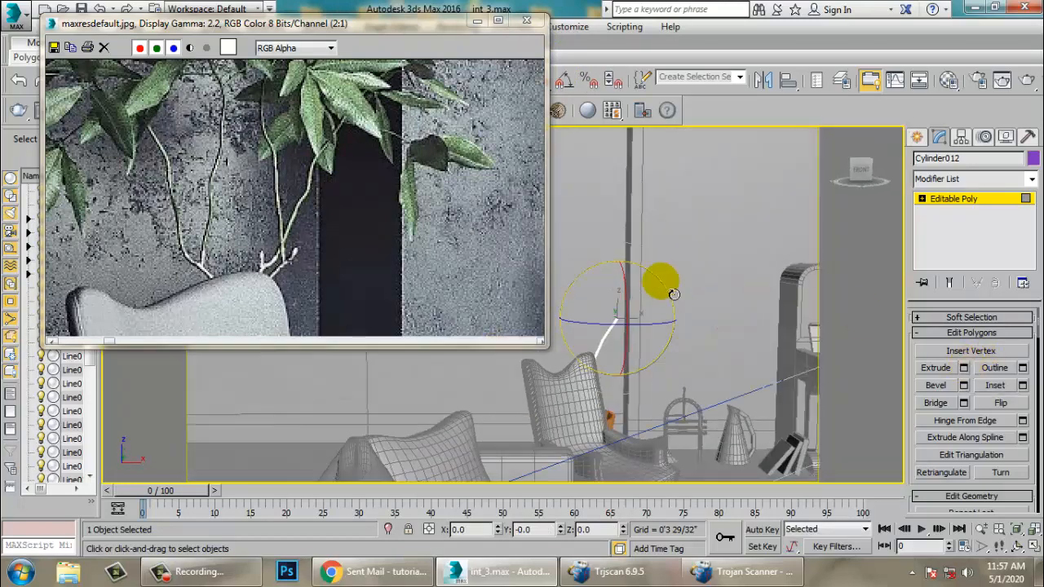
{"action": "scroll", "coordinate": [187, 237], "scroll_direction": "down", "scroll_amount": 2}
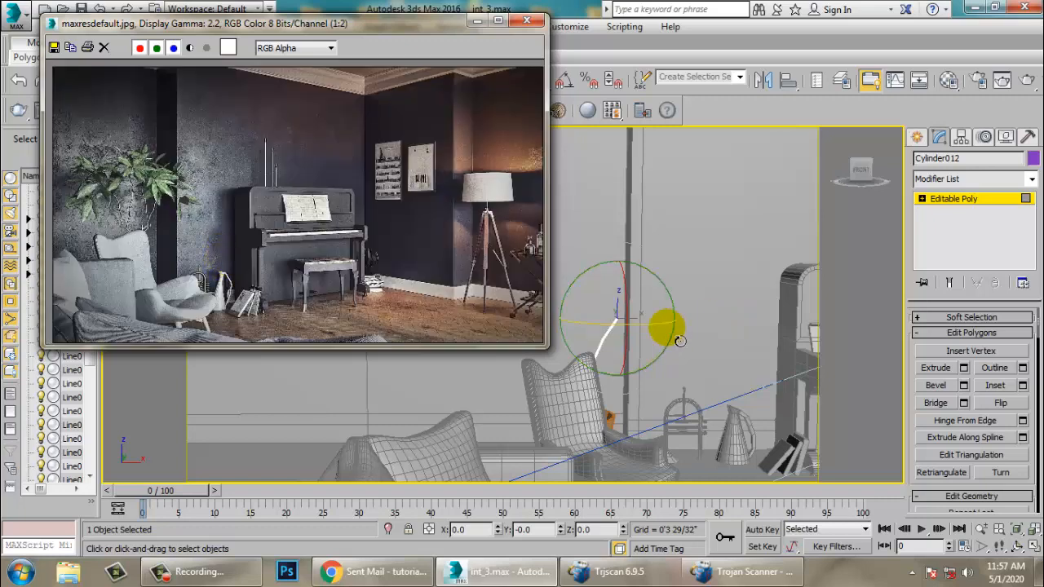
{"action": "scroll", "coordinate": [666, 336], "scroll_direction": "up", "scroll_amount": 5}
{"action": "key", "text": "w"}
{"action": "middle_click_drag", "start_coordinate": [576, 317], "coordinate": [644, 333]}
{"action": "middle_click_drag", "start_coordinate": [645, 333], "coordinate": [631, 339], "text": "alt"}
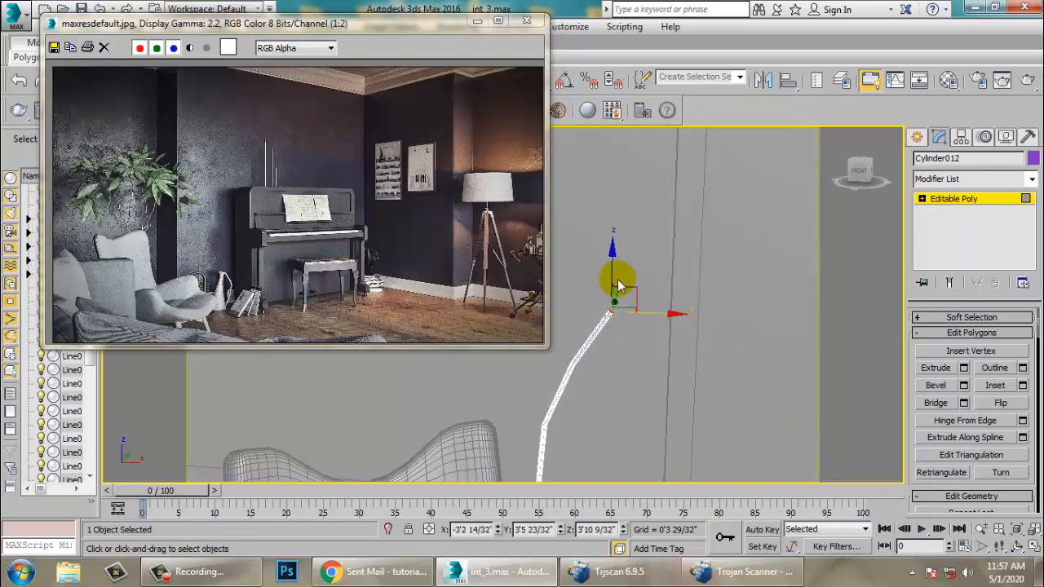
{"action": "left_click_drag", "start_coordinate": [622, 270], "coordinate": [621, 272]}
{"action": "scroll", "coordinate": [620, 274], "scroll_direction": "up", "scroll_amount": 4}
{"action": "middle_click_drag", "start_coordinate": [622, 278], "coordinate": [641, 319]}
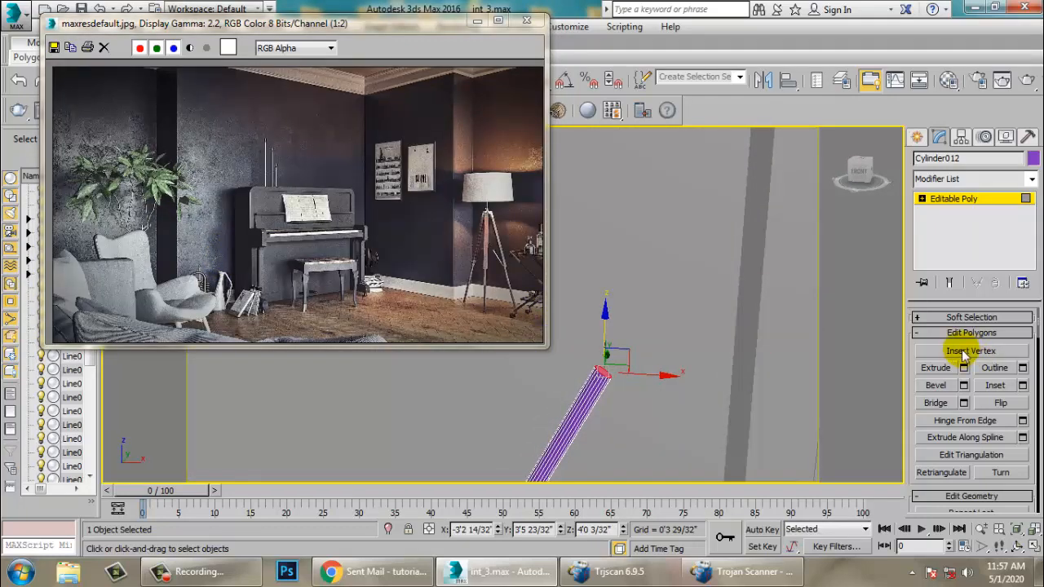
{"action": "left_click", "coordinate": [965, 368]}
{"action": "left_click", "coordinate": [510, 359]}
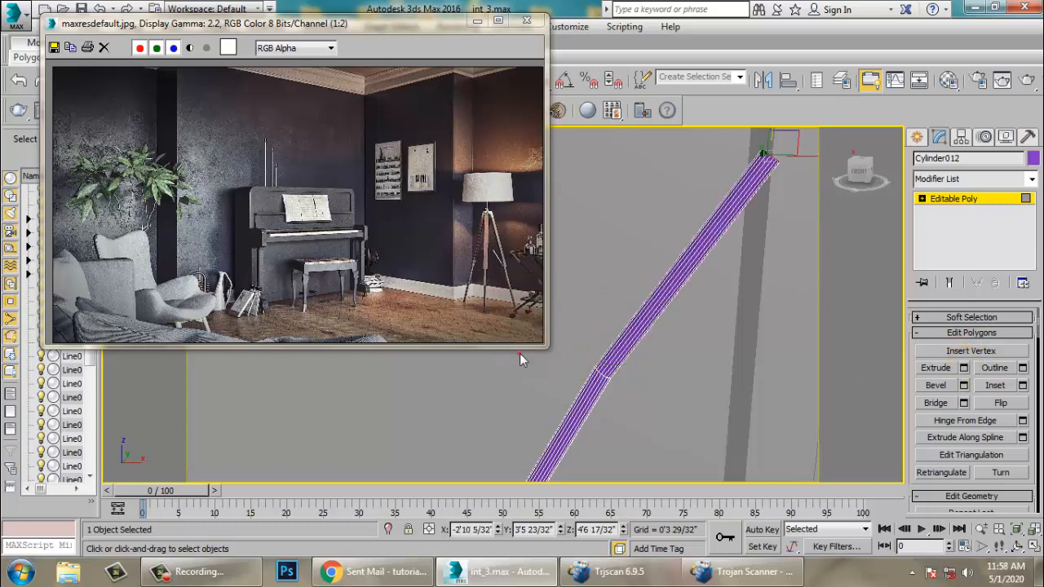
- Shift the top face again to curve the stem and extrude a further segment of 0'3 29/32"
{"action": "scroll", "coordinate": [614, 281], "scroll_direction": "down", "scroll_amount": 5}
{"action": "middle_click_drag", "start_coordinate": [616, 282], "coordinate": [633, 342]}
{"action": "left_click_drag", "start_coordinate": [643, 361], "coordinate": [561, 368]}
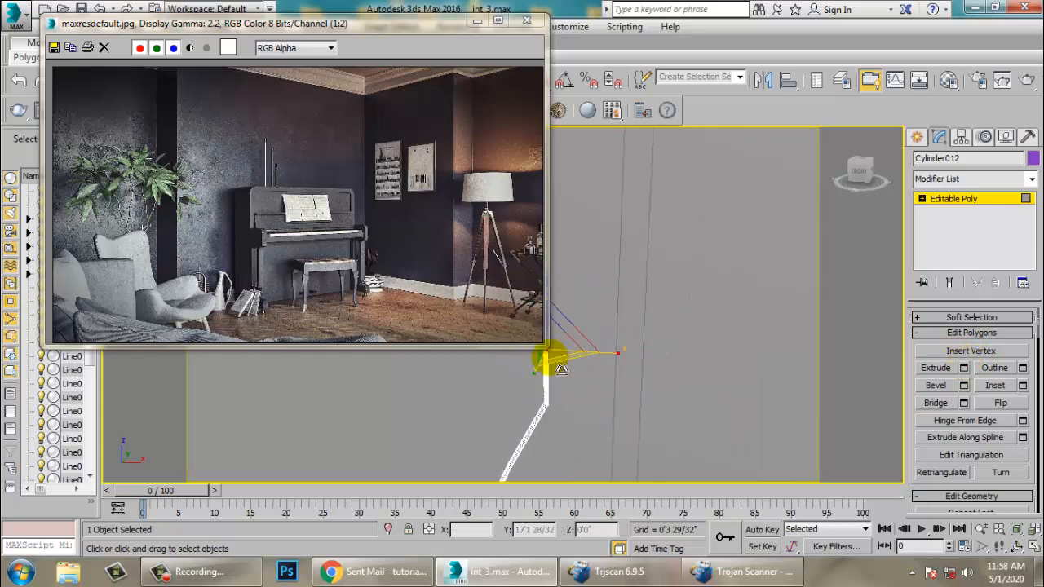
{"action": "middle_click_drag", "start_coordinate": [606, 339], "coordinate": [670, 362]}
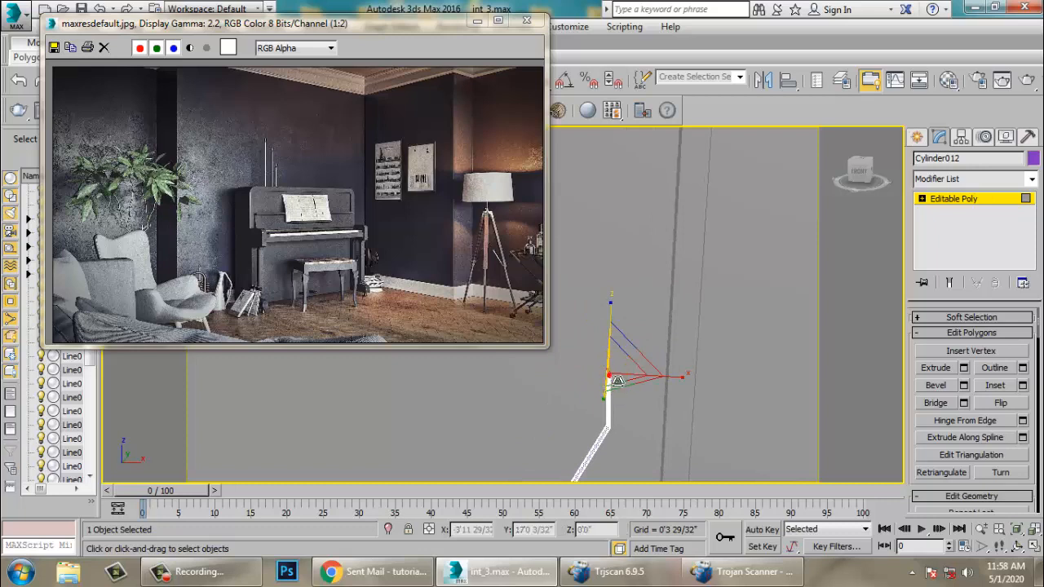
{"action": "left_click_drag", "start_coordinate": [590, 353], "coordinate": [677, 400]}
{"action": "scroll", "coordinate": [618, 374], "scroll_direction": "up", "scroll_amount": 3}
{"action": "key", "text": "w"}
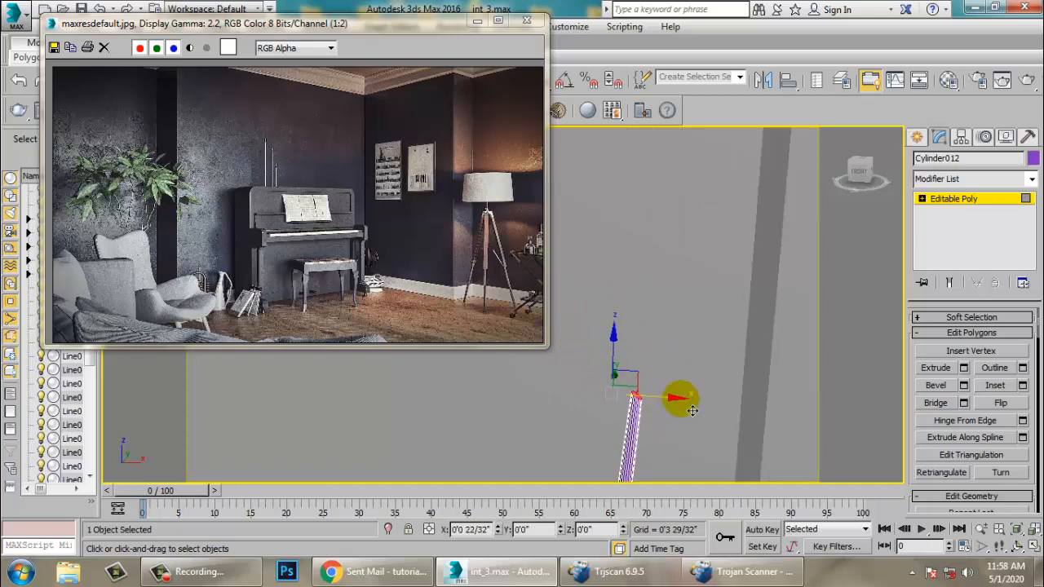
{"action": "left_click", "coordinate": [964, 367]}
{"action": "scroll", "coordinate": [591, 387], "scroll_direction": "down", "scroll_amount": 5}
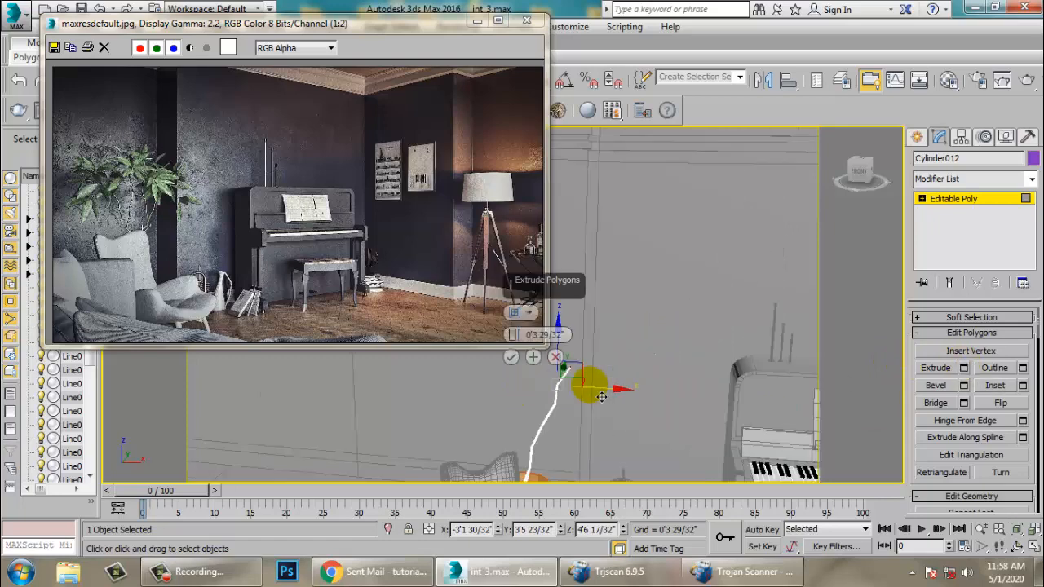
{"action": "middle_click_drag", "start_coordinate": [592, 387], "coordinate": [562, 343]}
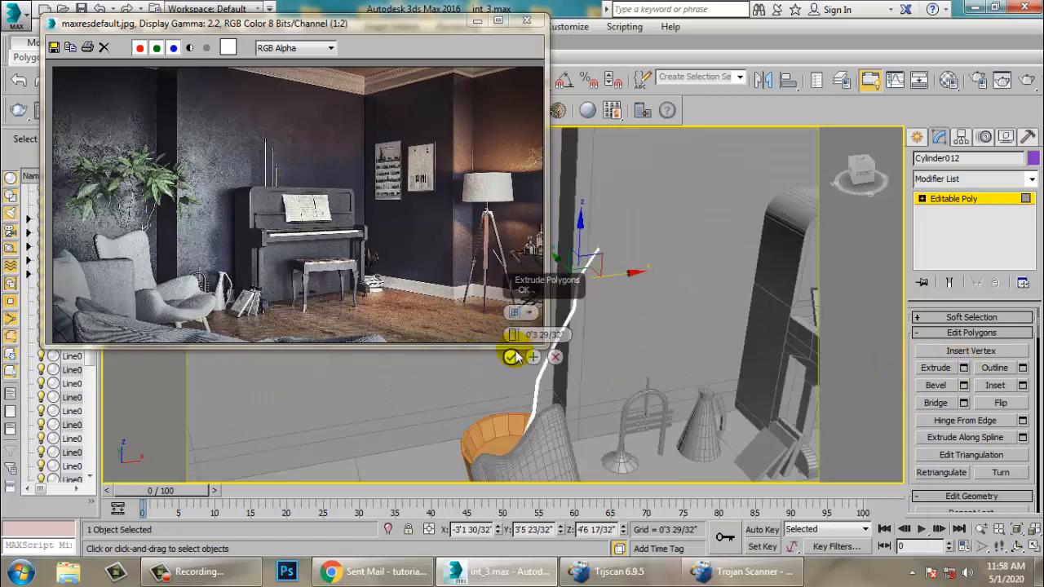
{"action": "left_click", "coordinate": [511, 356]}
- Adjust the position of the stem's top face and return to Editable Poly object level
{"action": "scroll", "coordinate": [612, 354], "scroll_direction": "up", "scroll_amount": 4}
{"action": "scroll", "coordinate": [659, 297], "scroll_direction": "up", "scroll_amount": 3}
{"action": "scroll", "coordinate": [655, 397], "scroll_direction": "down", "scroll_amount": 2}
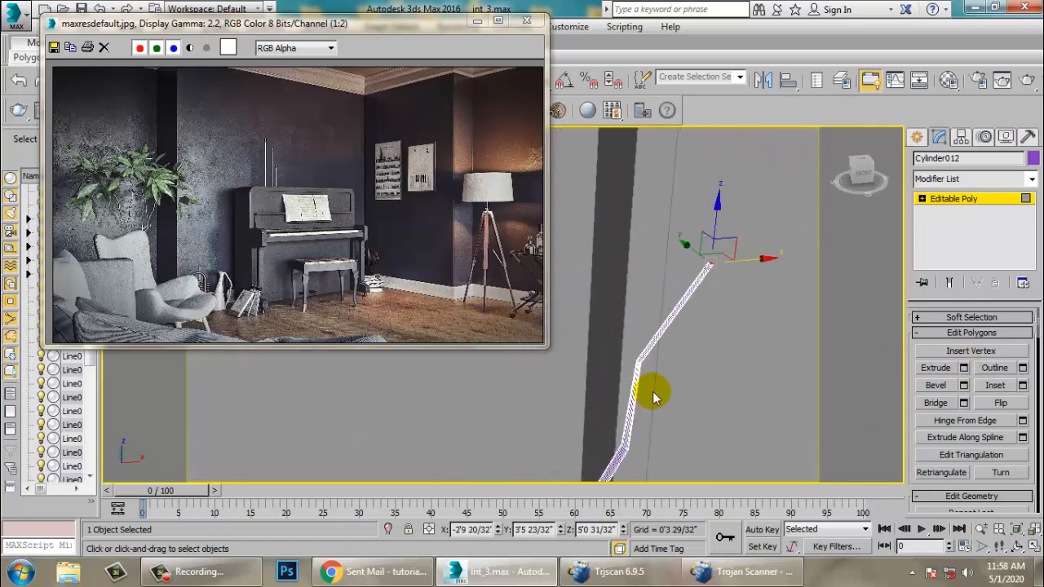
{"action": "middle_click_drag", "start_coordinate": [753, 390], "coordinate": [695, 372]}
{"action": "scroll", "coordinate": [697, 380], "scroll_direction": "down", "scroll_amount": 5}
{"action": "scroll", "coordinate": [664, 337], "scroll_direction": "up", "scroll_amount": 5}
{"action": "middle_click_drag", "start_coordinate": [664, 339], "coordinate": [704, 383], "text": "alt"}
{"action": "left_click", "coordinate": [956, 205]}
{"action": "mouse_move", "coordinate": [652, 312]}
{"action": "middle_mouse_down"}
{"action": "mouse_move", "coordinate": [732, 325]}
{"action": "mouse_move", "coordinate": [741, 353]}
{"action": "mouse_move", "coordinate": [674, 291]}
{"action": "mouse_move", "coordinate": [644, 281]}
{"action": "middle_mouse_up"}
- Add an edge loop around the stem near its bend using Swift Loop
{"action": "left_click_drag", "start_coordinate": [321, 25], "coordinate": [250, 129]}
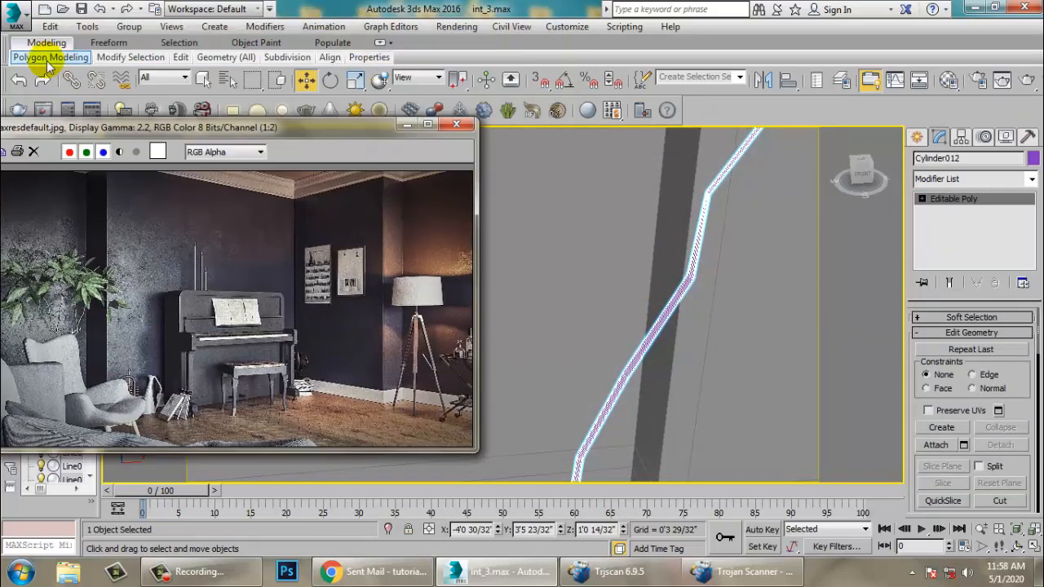
{"action": "left_click", "coordinate": [960, 207]}
{"action": "left_click", "coordinate": [960, 198]}
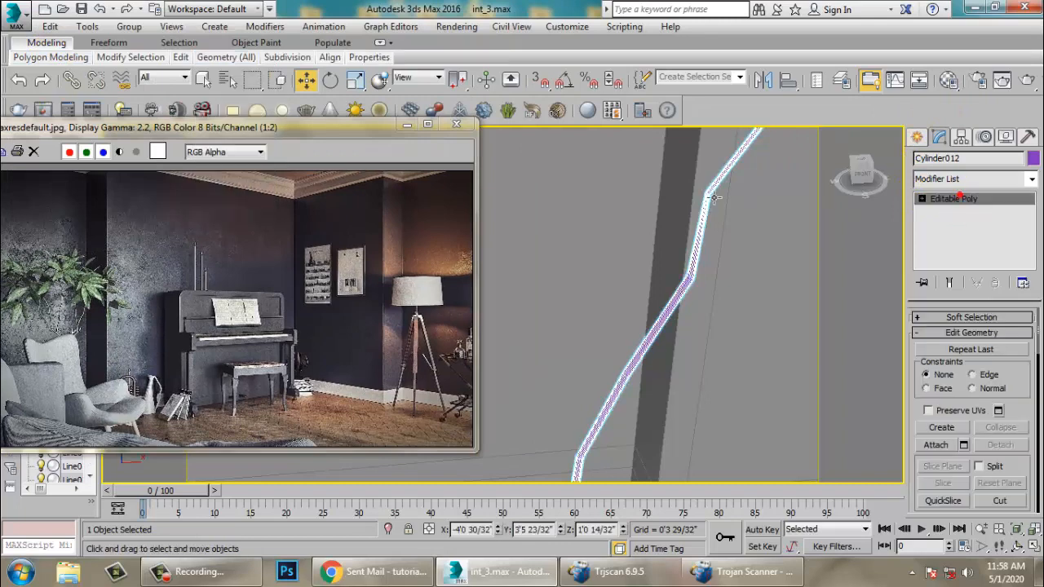
{"action": "left_click", "coordinate": [47, 44]}
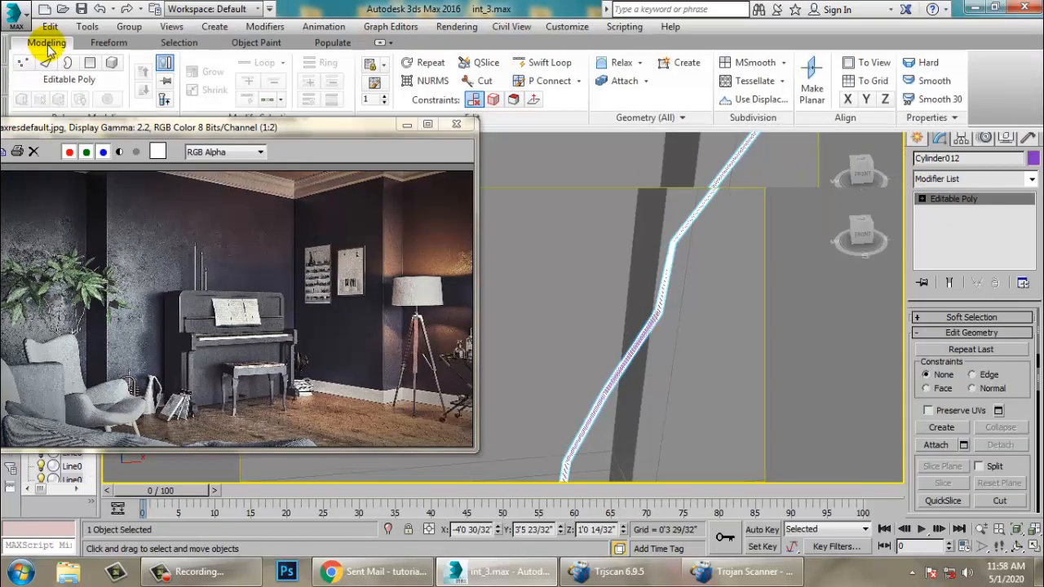
{"action": "left_click", "coordinate": [549, 63]}
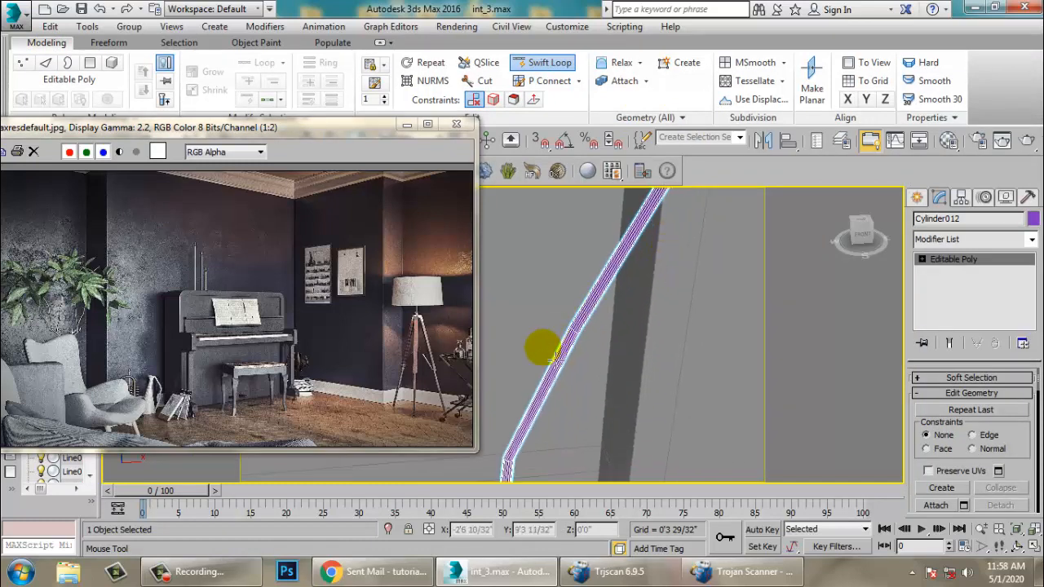
{"action": "middle_click_drag", "start_coordinate": [674, 262], "coordinate": [652, 326]}
{"action": "right_click", "coordinate": [652, 326]}
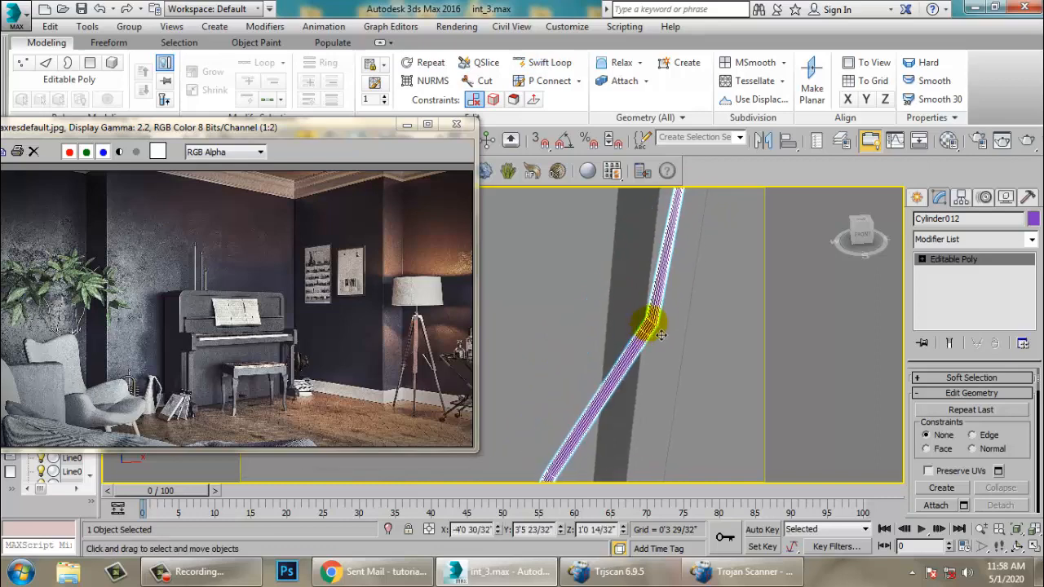
- Select a face on the stem's side near the bend and extrude it 0'1 7/32" to start a branch, then return to object level
{"action": "scroll", "coordinate": [647, 323], "scroll_direction": "up", "scroll_amount": 3}
{"action": "left_click", "coordinate": [917, 197]}
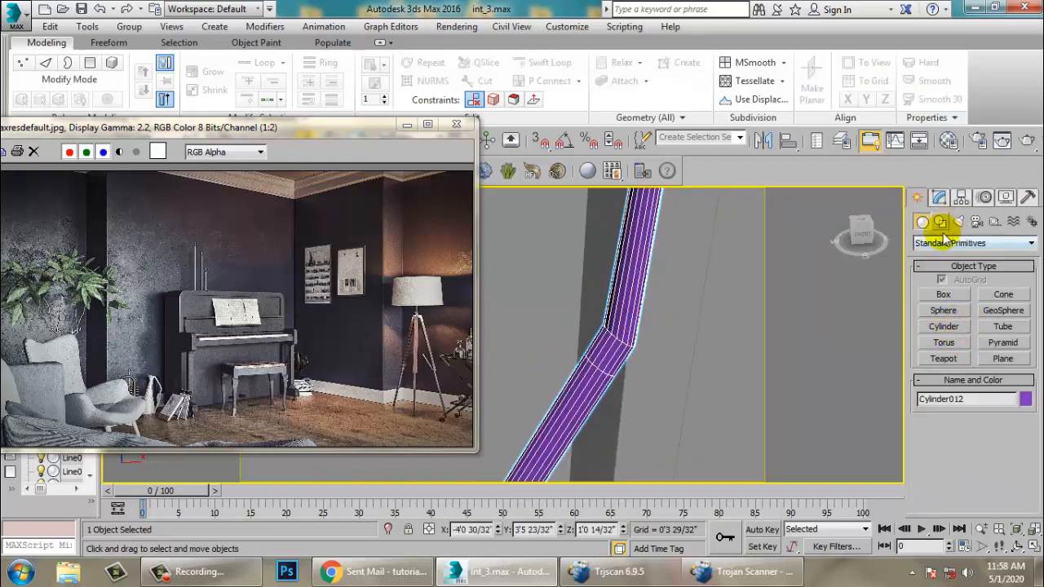
{"action": "left_click", "coordinate": [940, 198]}
{"action": "key", "text": "4"}
{"action": "left_click", "coordinate": [613, 358]}
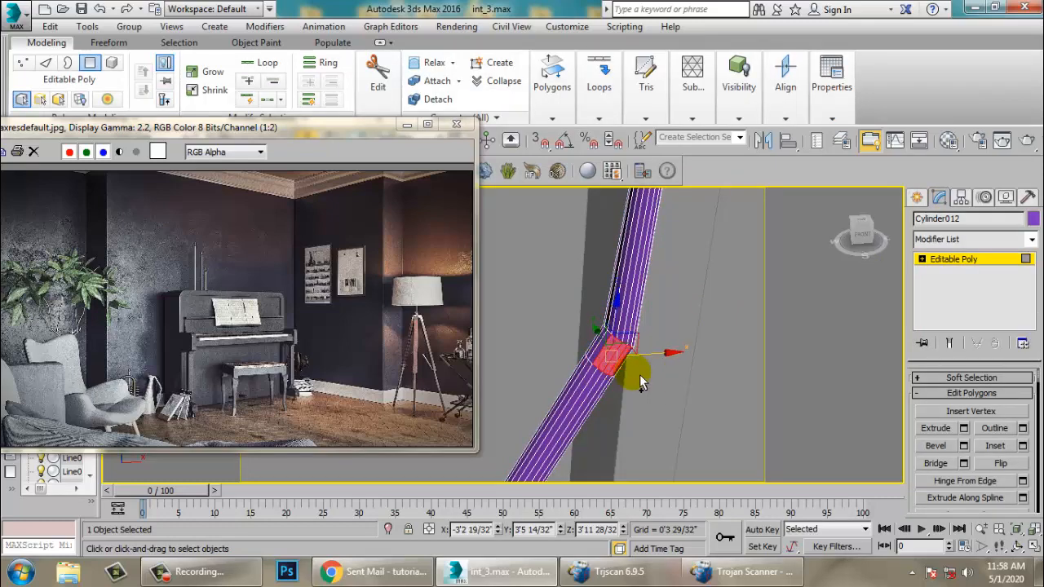
{"action": "middle_click_drag", "start_coordinate": [641, 383], "coordinate": [784, 386], "text": "alt"}
{"action": "left_click", "coordinate": [964, 429]}
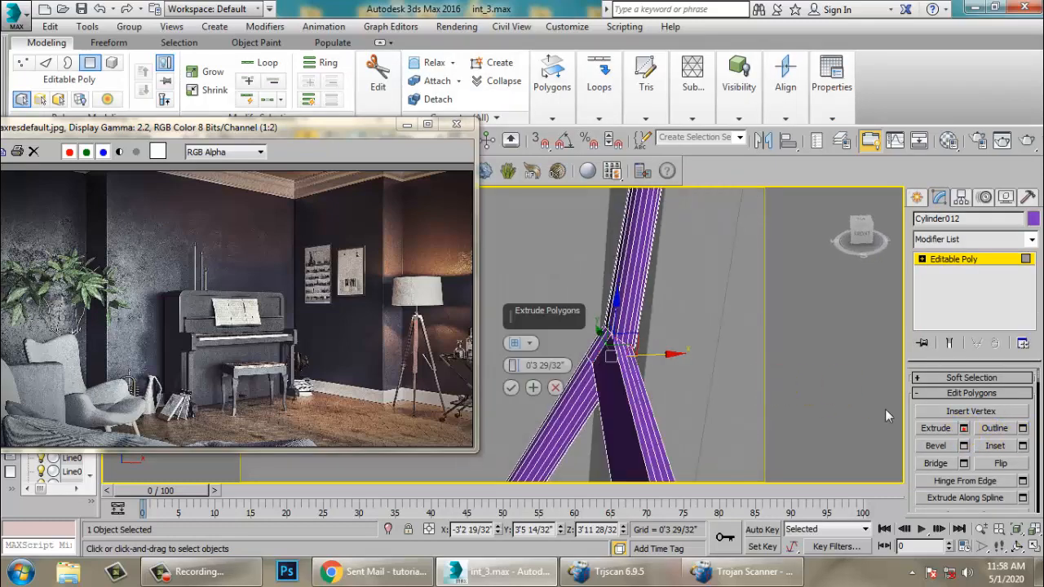
{"action": "middle_click_drag", "start_coordinate": [887, 416], "coordinate": [561, 367], "text": "alt"}
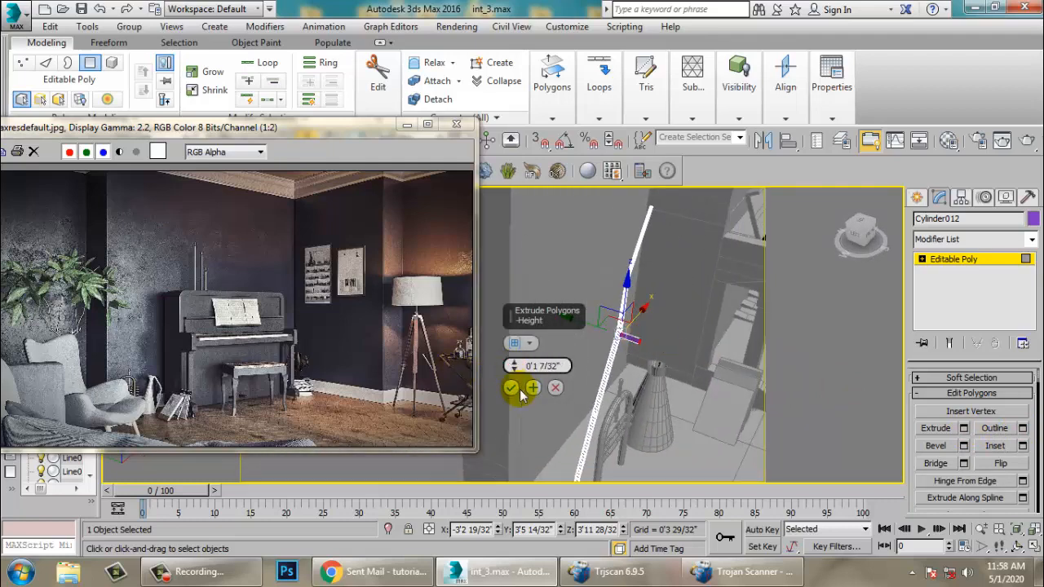
{"action": "left_click", "coordinate": [521, 389]}
{"action": "middle_click_drag", "start_coordinate": [522, 383], "coordinate": [575, 245], "text": "alt"}
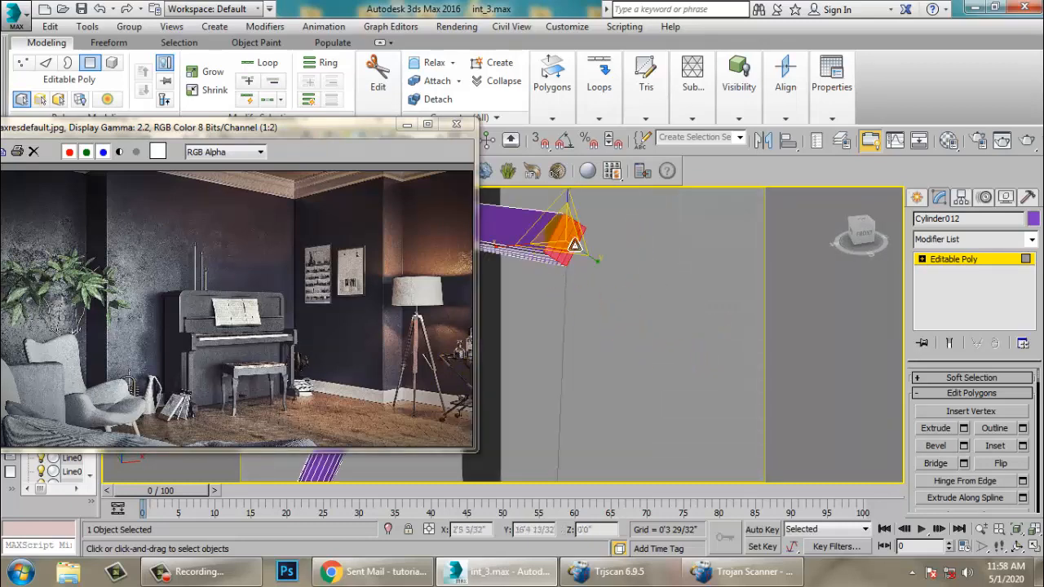
{"action": "mouse_move", "coordinate": [629, 372]}
{"action": "middle_mouse_down", "text": "alt"}
{"action": "mouse_move", "coordinate": [613, 373]}
{"action": "mouse_move", "coordinate": [636, 375]}
{"action": "middle_mouse_up", "text": "alt"}
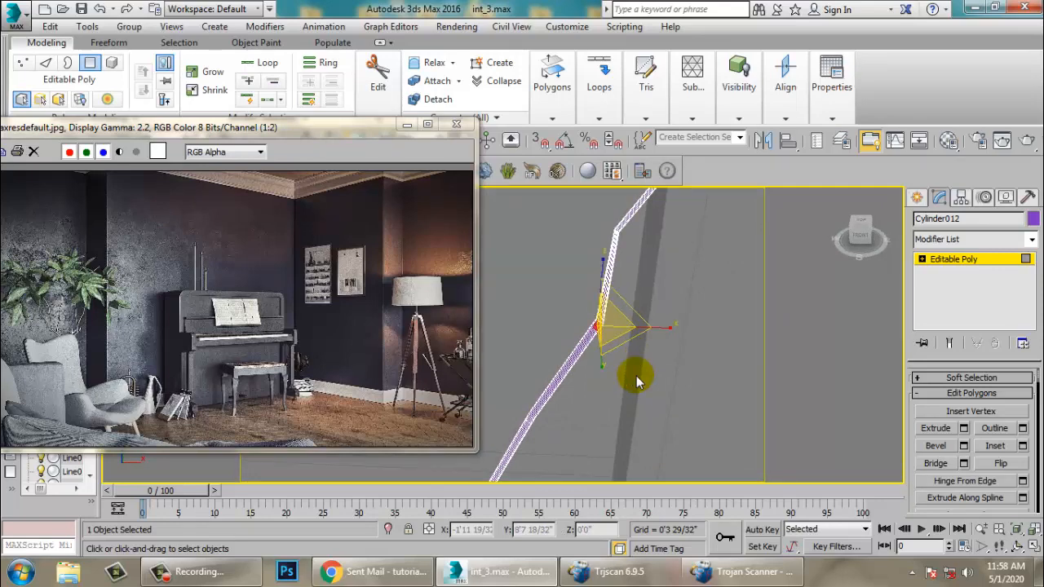
{"action": "left_click", "coordinate": [973, 259]}
- Create a 9-sided cylinder beside the stem with a radius of about 0'0 25/32"
{"action": "left_click", "coordinate": [917, 198]}
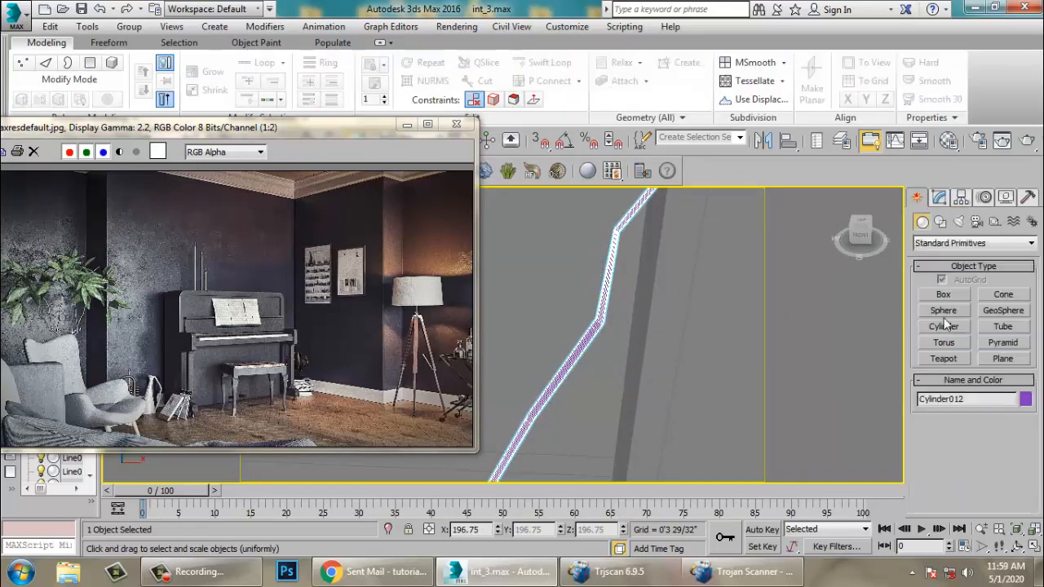
{"action": "left_click", "coordinate": [947, 326]}
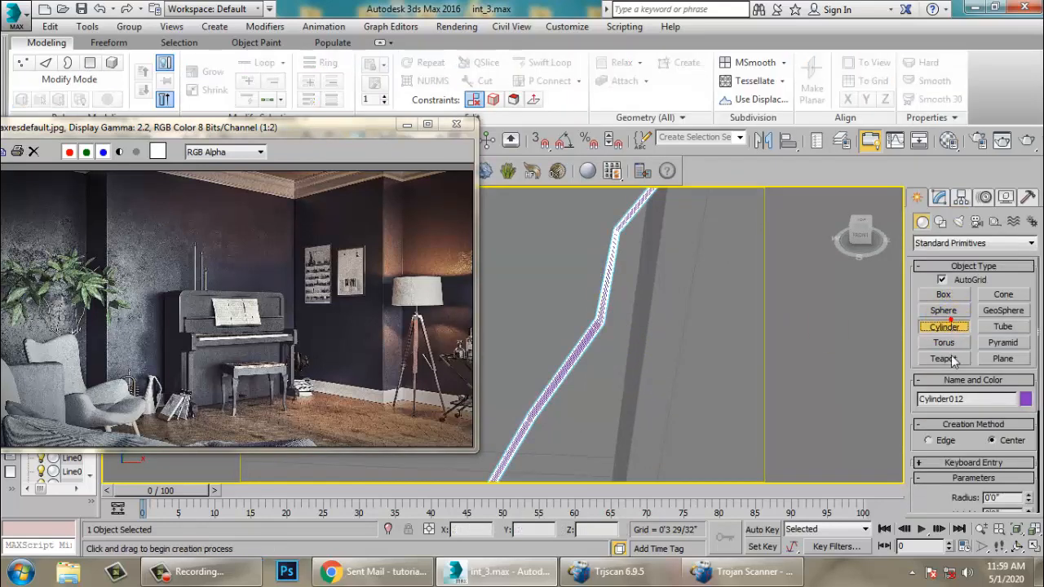
{"action": "left_click_drag", "start_coordinate": [936, 495], "coordinate": [948, 412]}
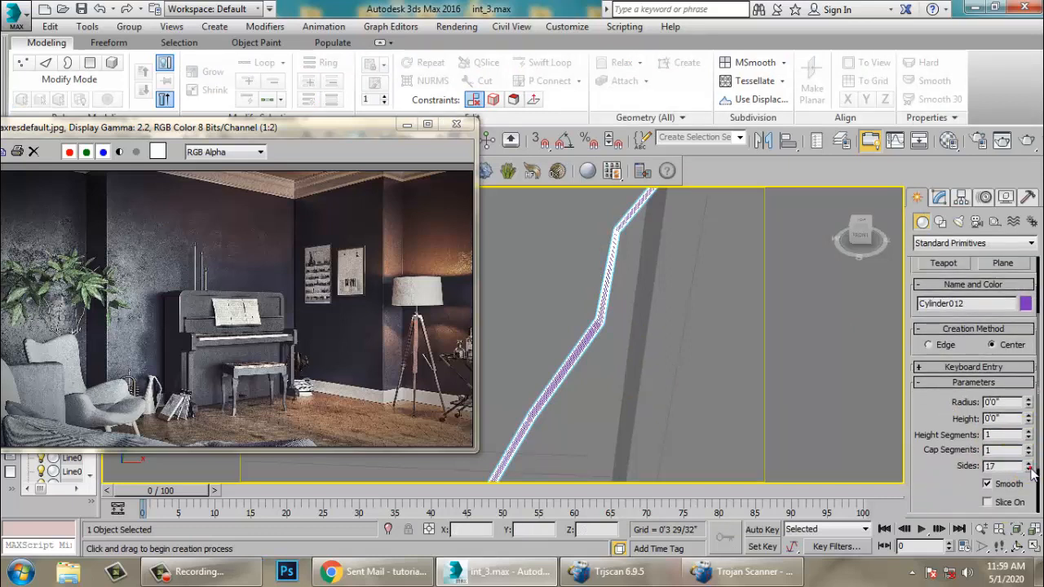
{"action": "middle_click_drag", "start_coordinate": [717, 454], "coordinate": [722, 342]}
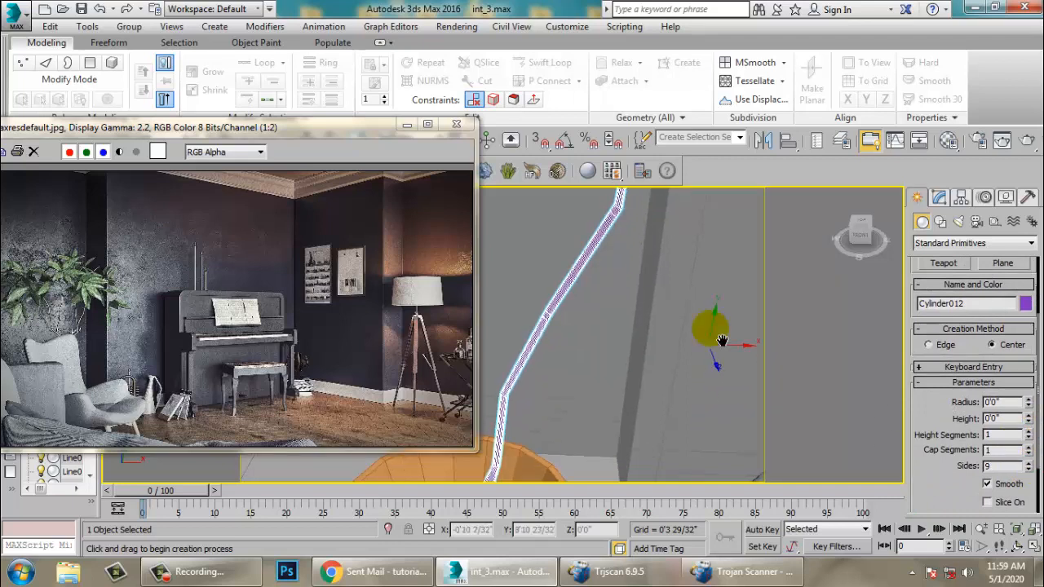
{"action": "middle_click_drag", "start_coordinate": [644, 450], "coordinate": [652, 351]}
{"action": "left_click_drag", "start_coordinate": [626, 457], "coordinate": [644, 471]}
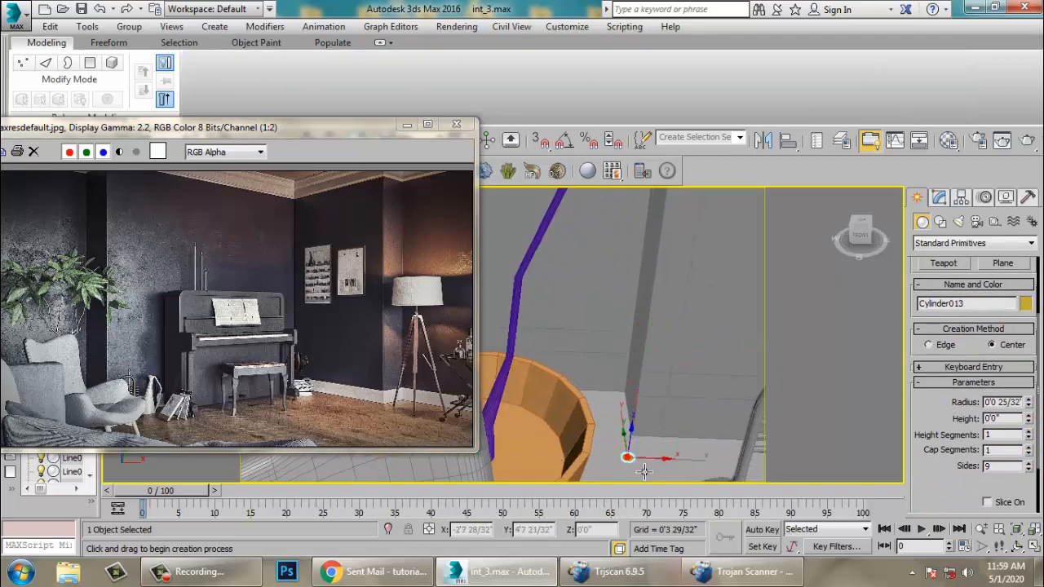
- Move the new cylinder up to the stem and rotate it to tilt like a side branch
{"action": "key", "text": "w"}
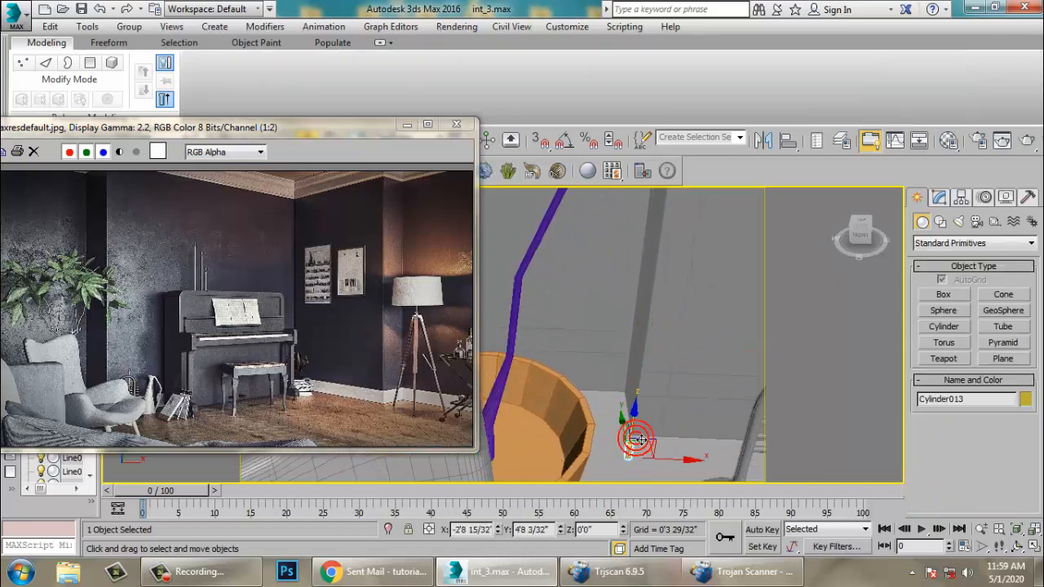
{"action": "left_click_drag", "start_coordinate": [633, 432], "coordinate": [639, 139]}
{"action": "middle_click_drag", "start_coordinate": [660, 351], "coordinate": [635, 443]}
{"action": "key", "text": "e"}
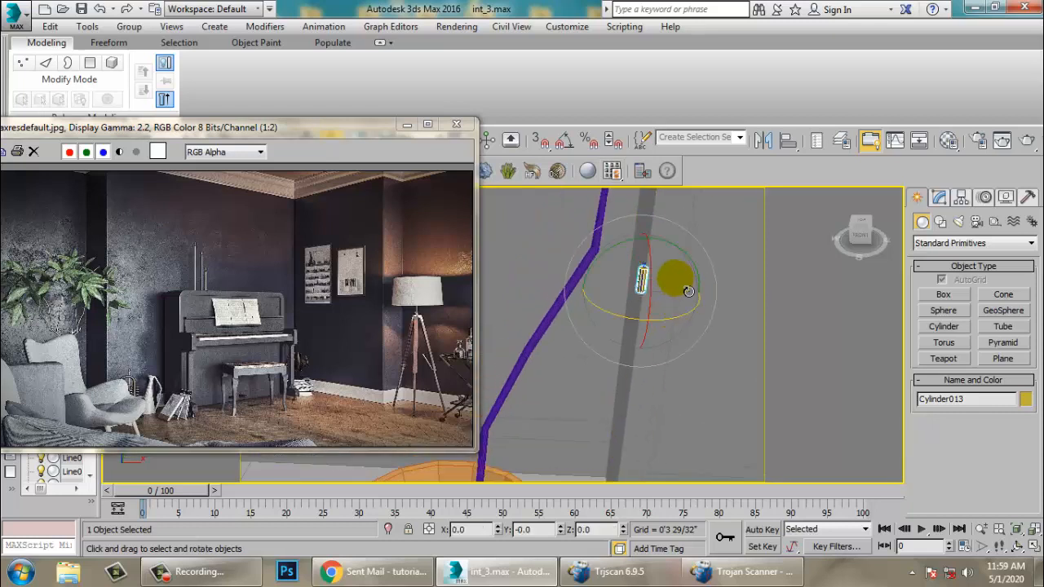
{"action": "left_click_drag", "start_coordinate": [669, 283], "coordinate": [687, 366]}
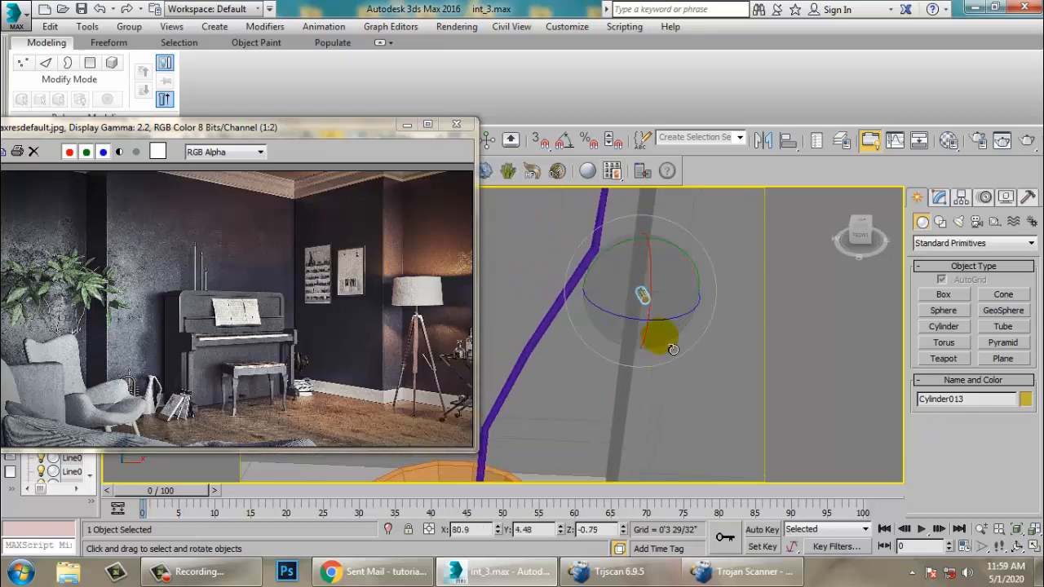
{"action": "key", "text": "w"}
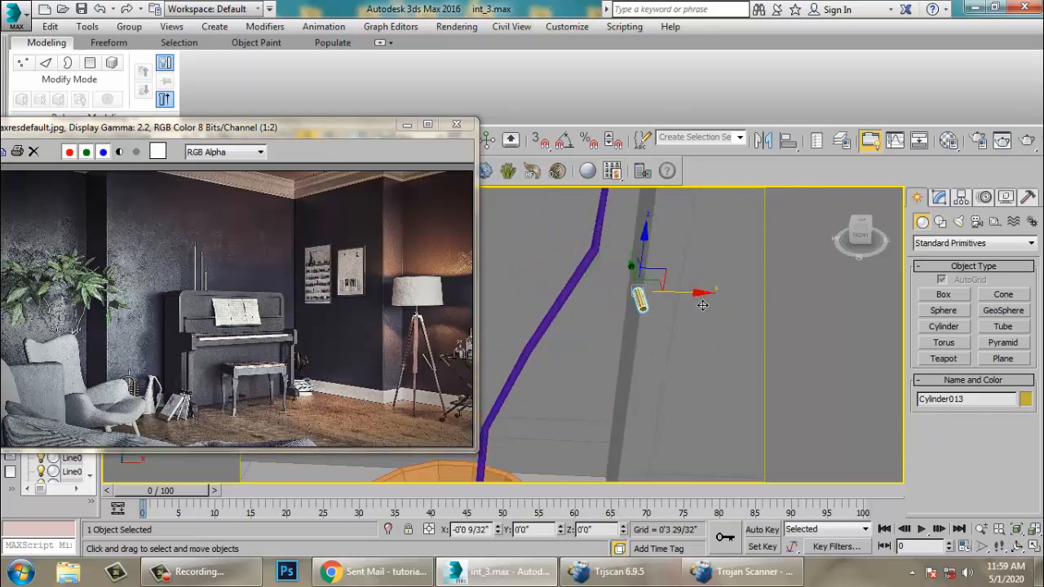
{"action": "middle_click_drag", "start_coordinate": [648, 296], "coordinate": [508, 275], "text": "alt"}
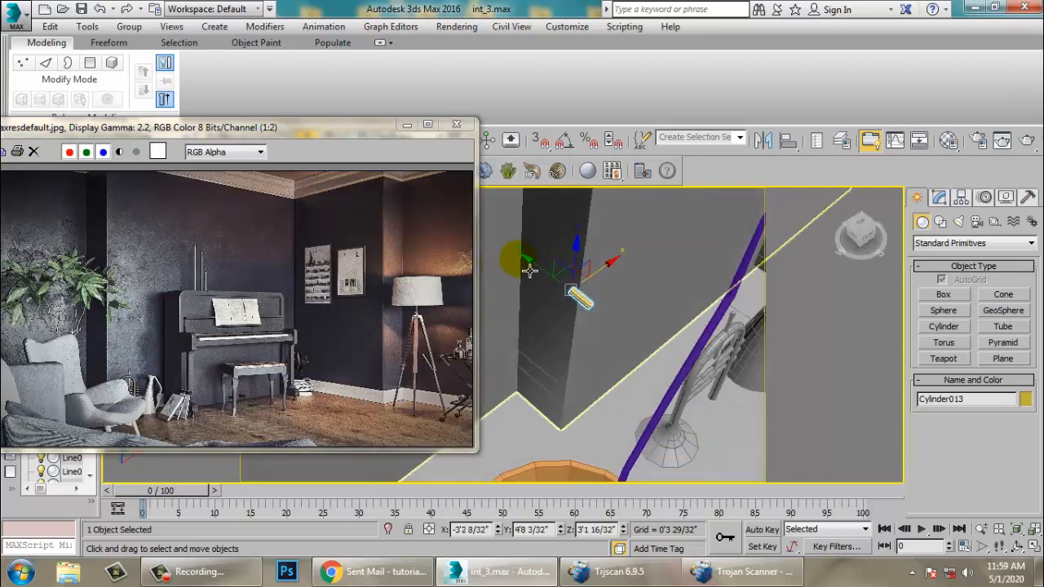
{"action": "left_click_drag", "start_coordinate": [547, 274], "coordinate": [636, 357]}
{"action": "middle_click_drag", "start_coordinate": [691, 383], "coordinate": [635, 361], "text": "alt"}
- Position the branch cylinder against the upper stem, checking its placement from the front view
{"action": "key", "text": "alt+w"}
{"action": "middle_click", "coordinate": [762, 257]}
{"action": "key", "text": "f"}
{"action": "key", "text": "alt+w"}
{"action": "key", "text": "z"}
{"action": "scroll", "coordinate": [711, 272], "scroll_direction": "down", "scroll_amount": 5}
{"action": "middle_click_drag", "start_coordinate": [711, 273], "coordinate": [726, 321]}
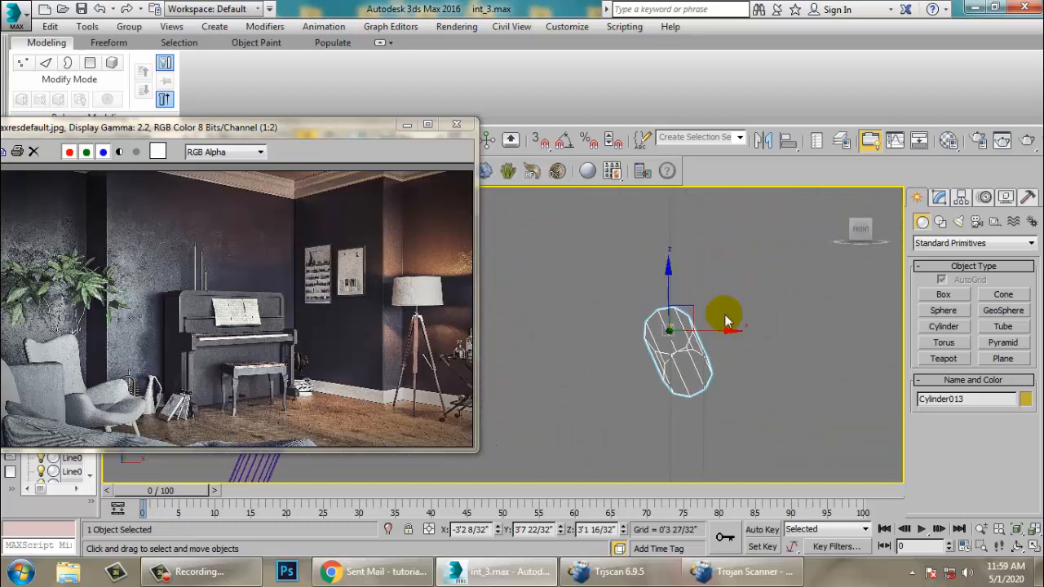
{"action": "scroll", "coordinate": [726, 320], "scroll_direction": "down", "scroll_amount": 5}
{"action": "left_click_drag", "start_coordinate": [708, 279], "coordinate": [708, 159]}
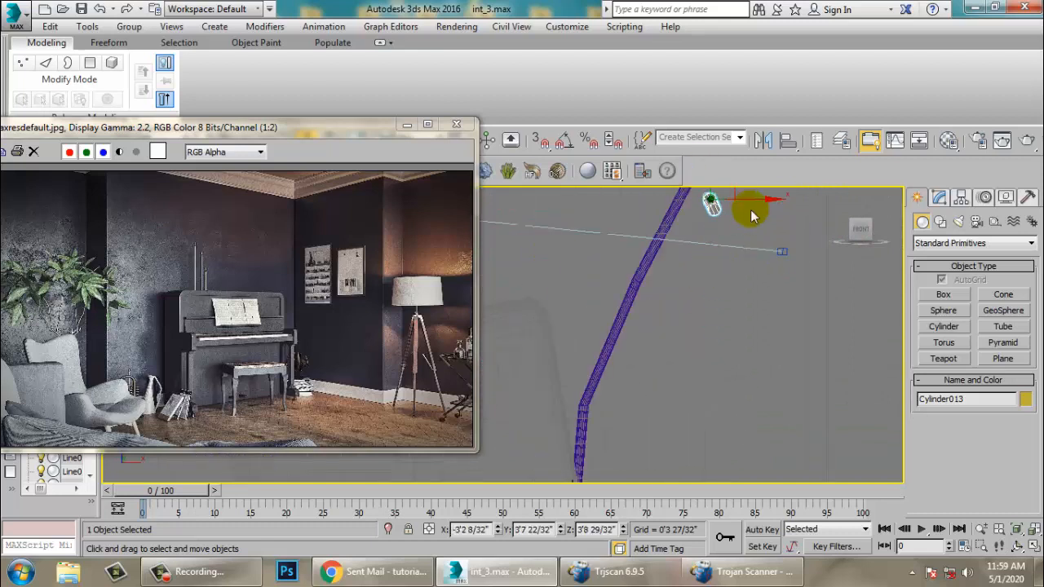
{"action": "middle_click_drag", "start_coordinate": [753, 219], "coordinate": [751, 305]}
{"action": "left_click_drag", "start_coordinate": [764, 292], "coordinate": [734, 292]}
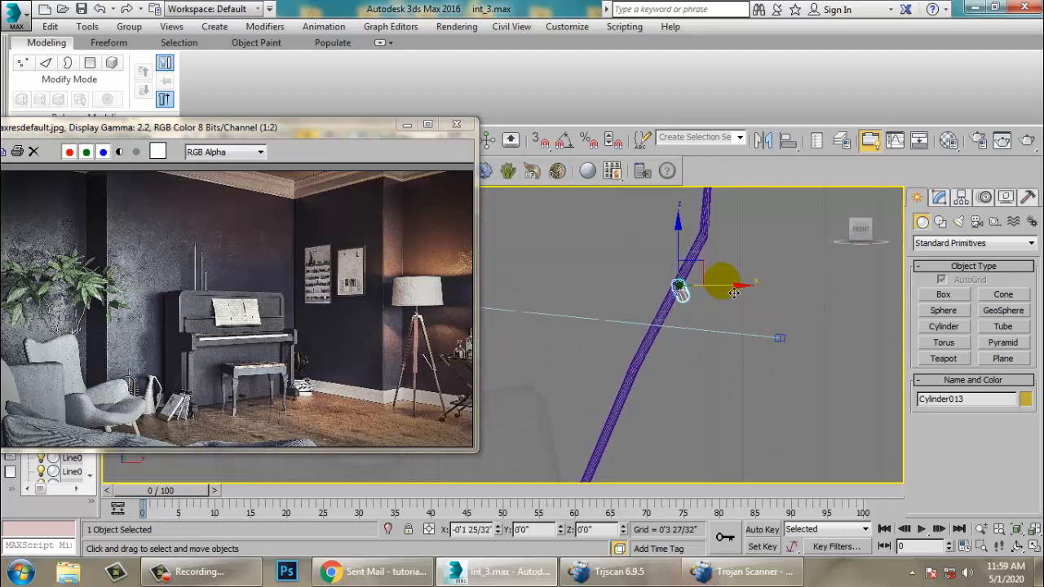
{"action": "key", "text": "alt+w"}
{"action": "middle_click", "coordinate": [739, 397]}
{"action": "key", "text": "z"}
{"action": "key", "text": "alt+w"}
{"action": "middle_click_drag", "start_coordinate": [710, 372], "coordinate": [622, 357], "text": "alt"}
{"action": "scroll", "coordinate": [699, 354], "scroll_direction": "down", "scroll_amount": 5}
{"action": "left_click_drag", "start_coordinate": [595, 318], "coordinate": [636, 343]}
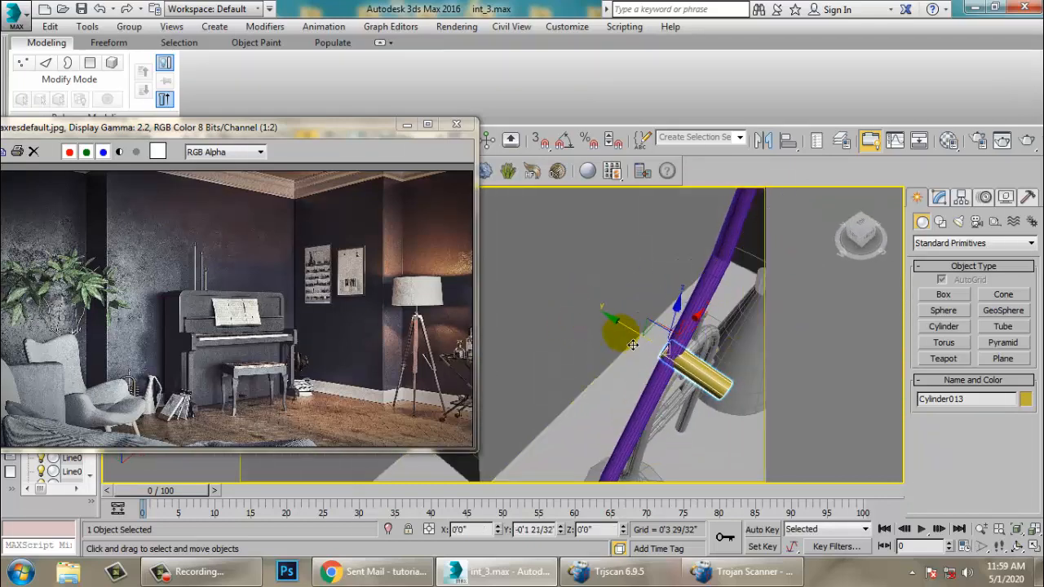
{"action": "middle_click_drag", "start_coordinate": [631, 343], "coordinate": [675, 344], "text": "alt"}
- Set the branch cylinder's radius to 0'0 7/32" and height to 0'3 25/32", then convert it to Editable Poly
{"action": "left_click", "coordinate": [940, 198]}
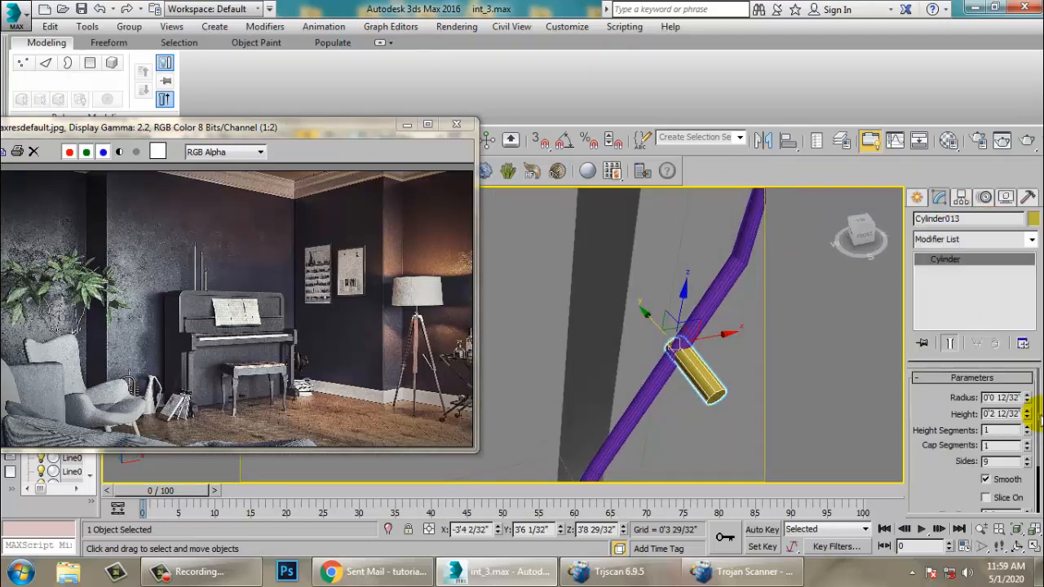
{"action": "left_click_drag", "start_coordinate": [1027, 398], "coordinate": [1026, 431]}
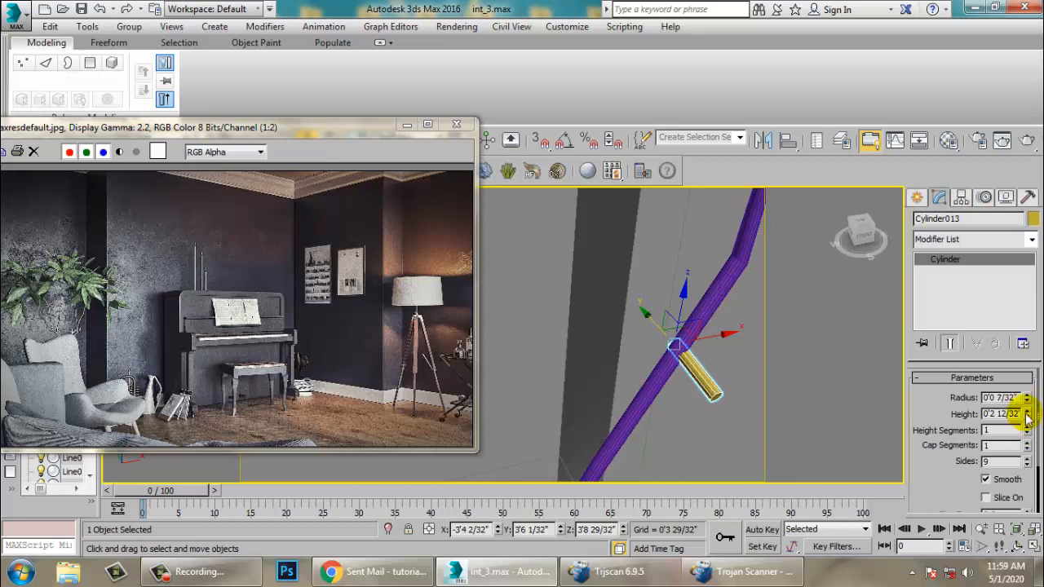
{"action": "middle_click_drag", "start_coordinate": [614, 370], "coordinate": [652, 354], "text": "alt"}
{"action": "right_click", "coordinate": [628, 357]}
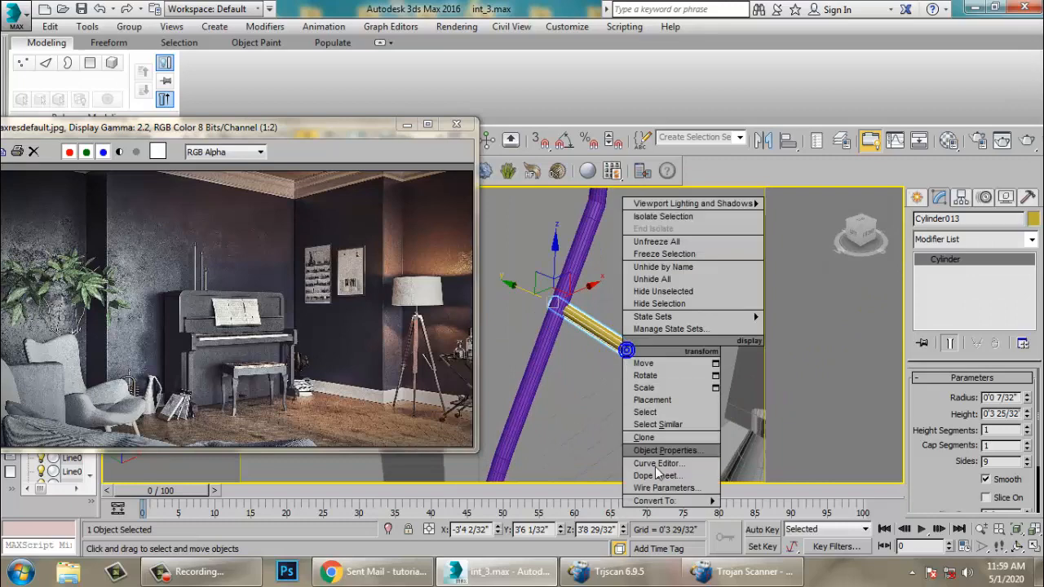
{"action": "mouse_move", "coordinate": [701, 499]}
{"action": "left_click", "coordinate": [771, 515]}
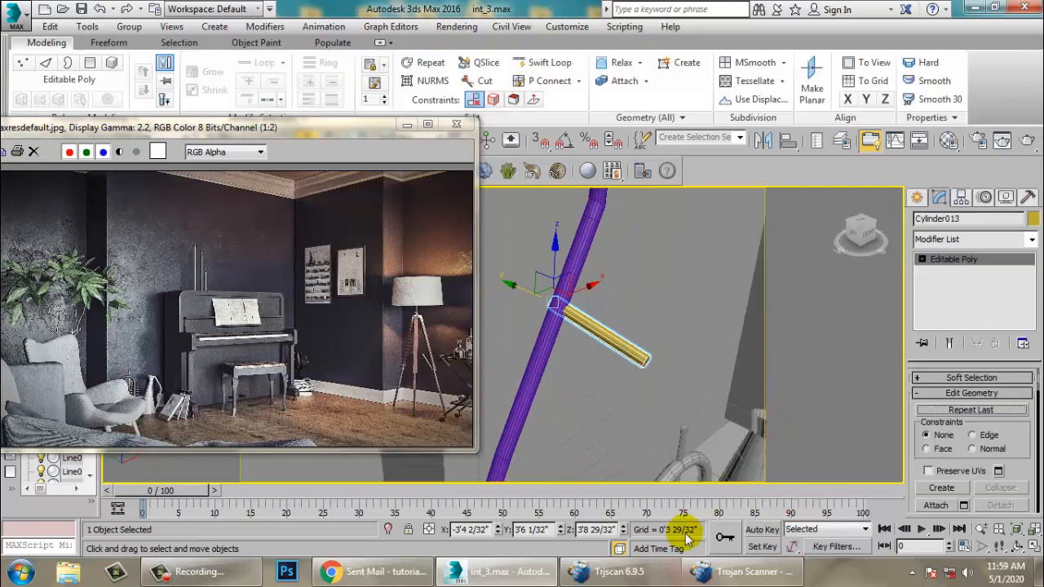
- Select and move the branch's end vertices so the branch starts inside the stem
{"action": "key", "text": "1"}
{"action": "left_click_drag", "start_coordinate": [609, 316], "coordinate": [680, 412]}
{"action": "left_click_drag", "start_coordinate": [663, 341], "coordinate": [598, 341]}
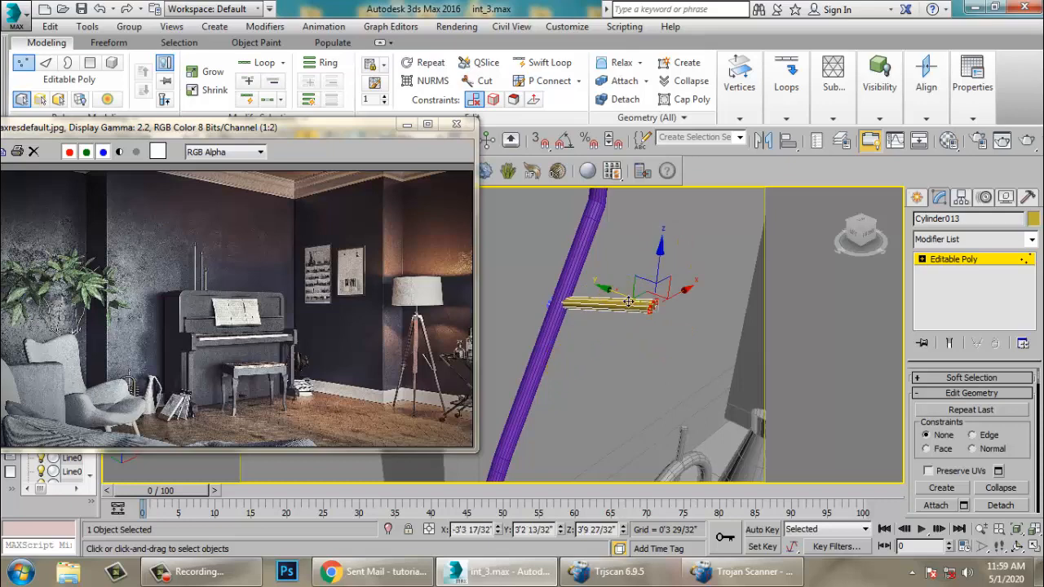
{"action": "left_click_drag", "start_coordinate": [628, 301], "coordinate": [655, 310]}
{"action": "middle_click_drag", "start_coordinate": [618, 289], "coordinate": [666, 340], "text": "alt"}
{"action": "scroll", "coordinate": [664, 302], "scroll_direction": "down", "scroll_amount": 3}
{"action": "scroll", "coordinate": [667, 341], "scroll_direction": "up", "scroll_amount": 4}
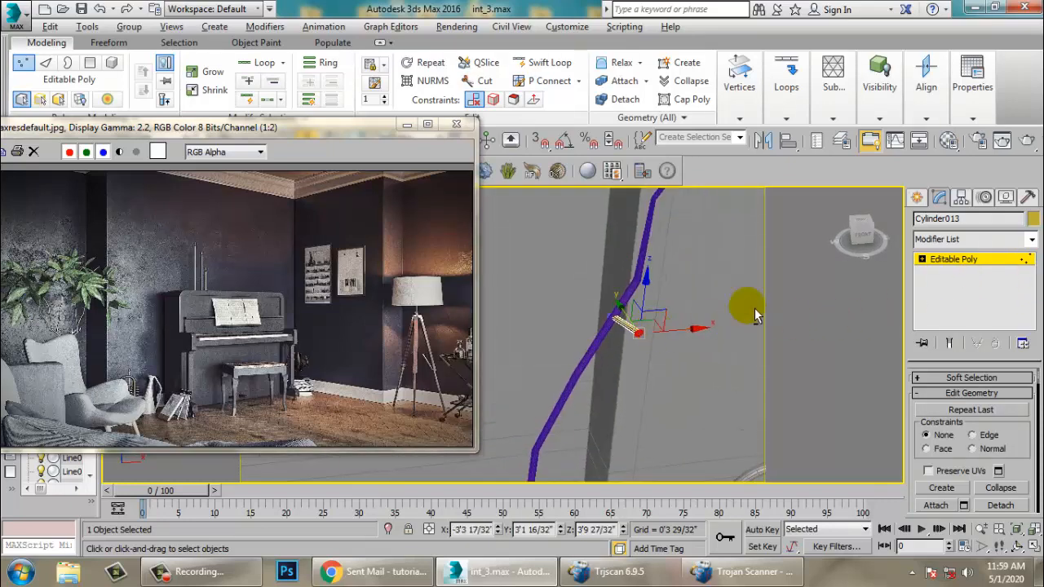
{"action": "middle_click_drag", "start_coordinate": [754, 307], "coordinate": [769, 337], "text": "alt"}
- Extrude the branch's outer end face and move it to bend the branch, then return to object level
{"action": "key", "text": "4"}
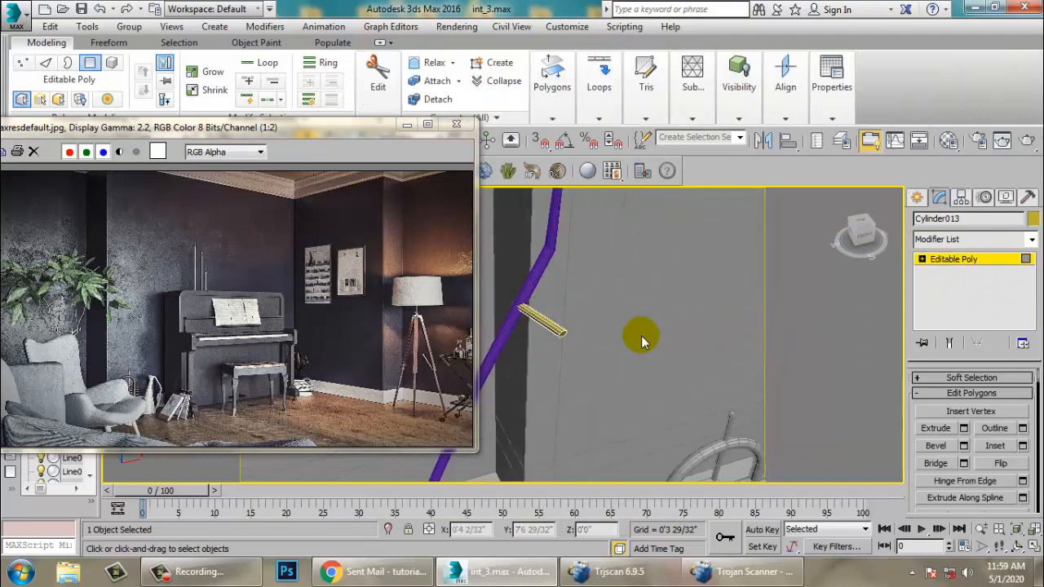
{"action": "left_click", "coordinate": [573, 343]}
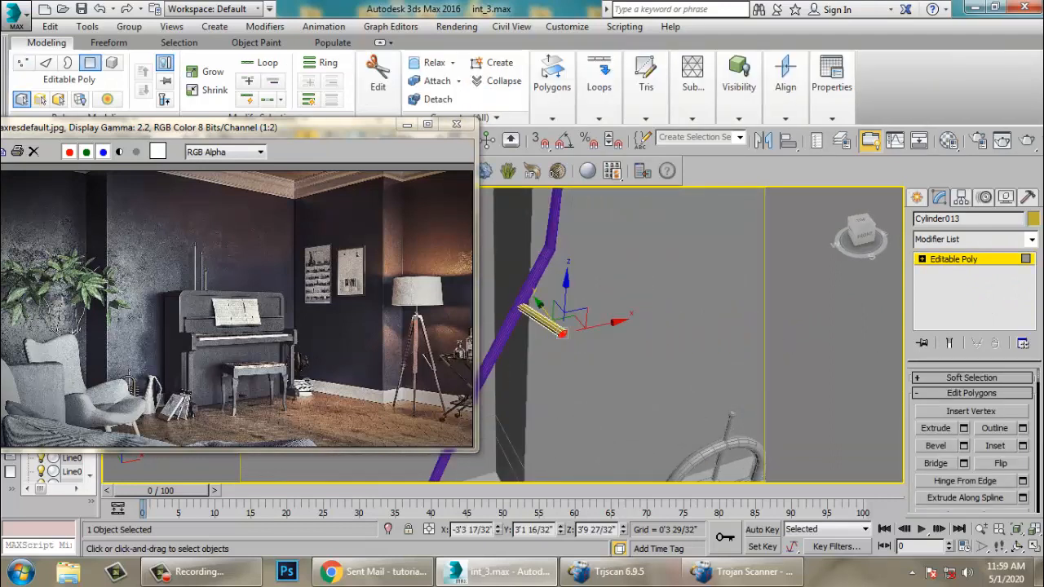
{"action": "left_click", "coordinate": [964, 429]}
{"action": "left_click", "coordinate": [510, 390]}
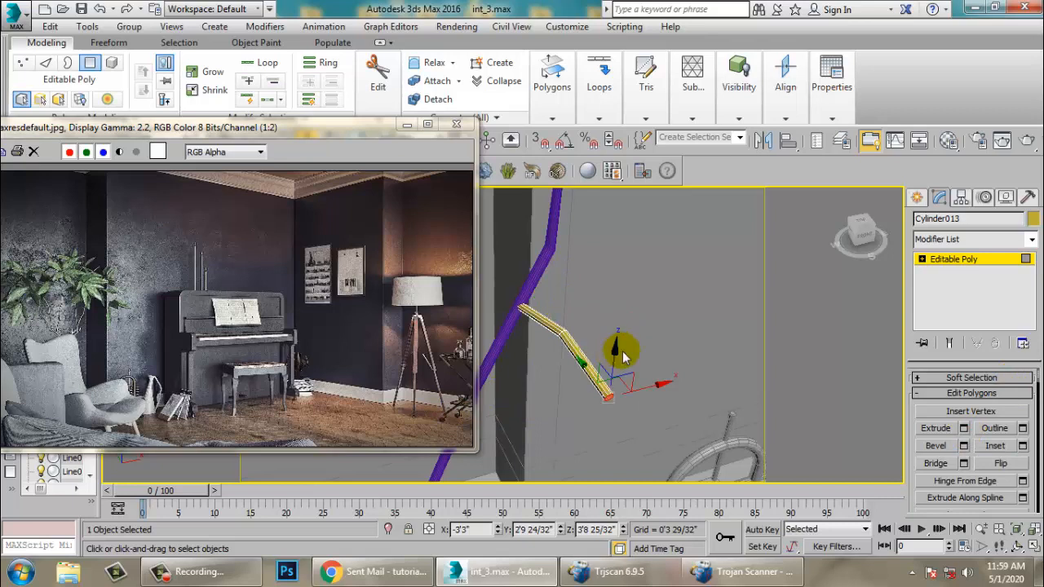
{"action": "left_click_drag", "start_coordinate": [632, 351], "coordinate": [653, 306]}
{"action": "middle_click_drag", "start_coordinate": [652, 306], "coordinate": [611, 315], "text": "alt"}
{"action": "left_click", "coordinate": [961, 261]}
- Copy the main stem to create a second stem rising from the pot
{"action": "middle_click_drag", "start_coordinate": [816, 328], "coordinate": [709, 351], "text": "alt"}
{"action": "left_click", "coordinate": [577, 378]}
{"action": "middle_click_drag", "start_coordinate": [599, 390], "coordinate": [665, 364], "text": "alt"}
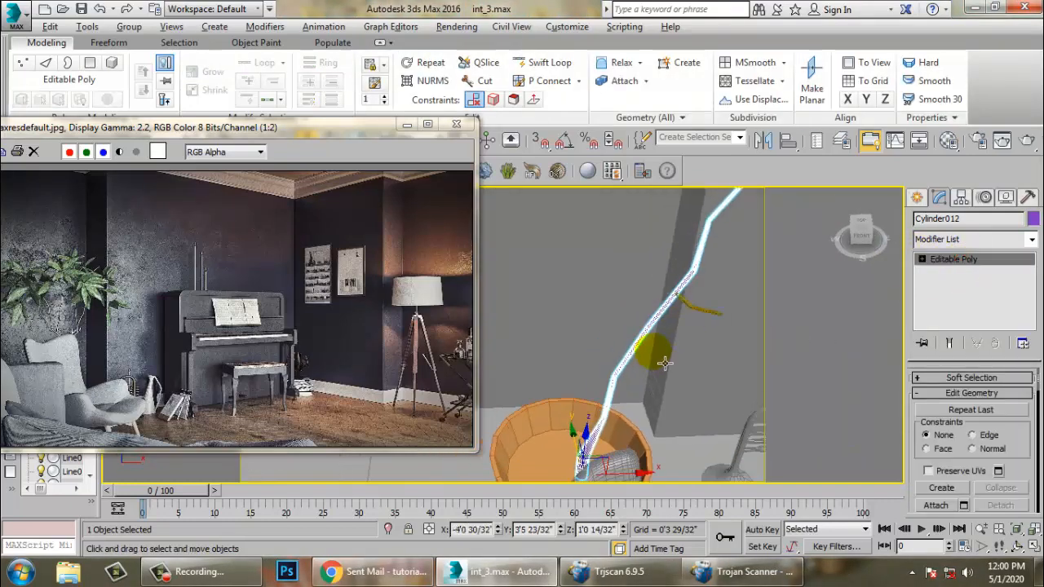
{"action": "middle_click_drag", "start_coordinate": [659, 429], "coordinate": [603, 440], "text": "alt"}
{"action": "left_click_drag", "start_coordinate": [573, 450], "coordinate": [557, 432], "text": "shift"}
{"action": "left_click", "coordinate": [522, 347]}
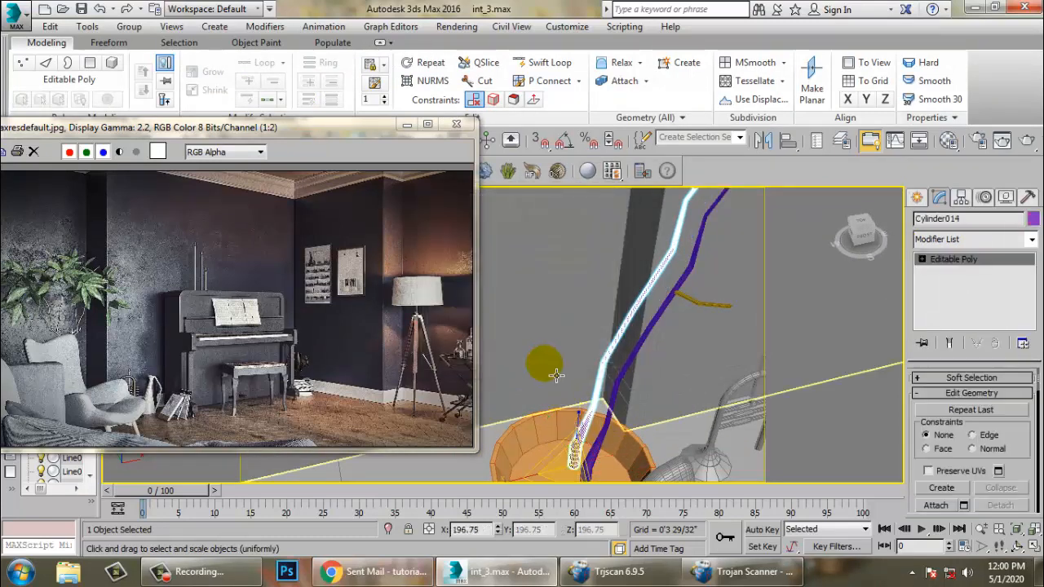
- Rotate the second stem so it leans away from the first within the pot
{"action": "key", "text": "r"}
{"action": "key", "text": "e"}
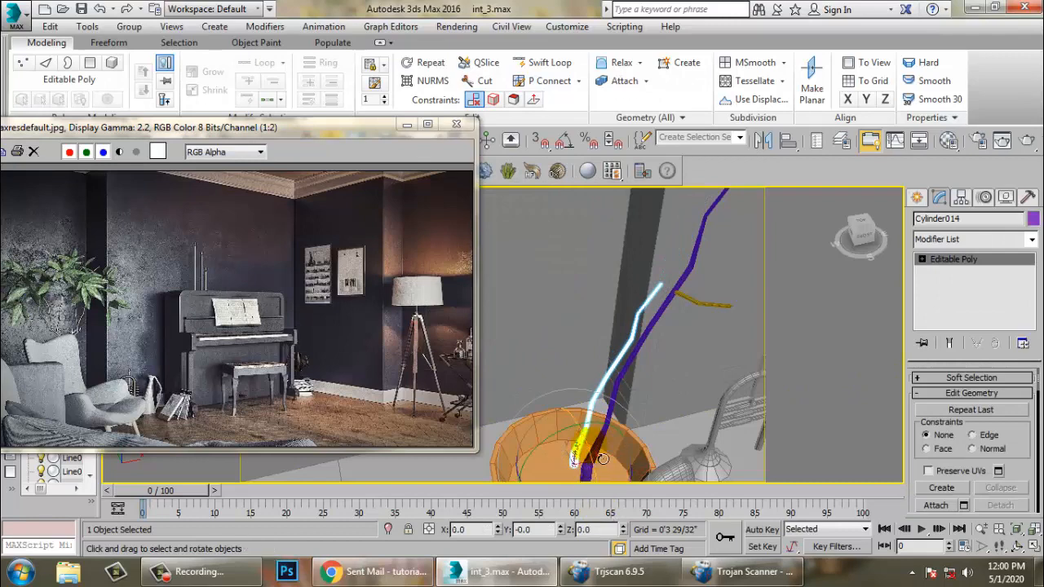
{"action": "middle_click_drag", "start_coordinate": [584, 469], "coordinate": [621, 426], "text": "alt"}
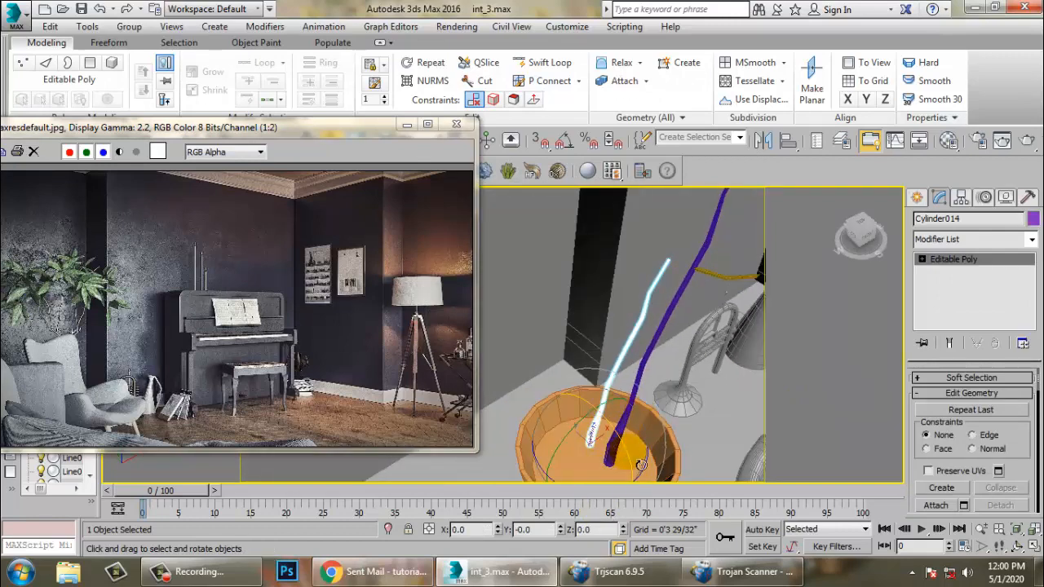
{"action": "mouse_move", "coordinate": [640, 462]}
{"action": "left_mouse_down"}
{"action": "mouse_move", "coordinate": [665, 462]}
{"action": "mouse_move", "coordinate": [633, 449]}
{"action": "mouse_move", "coordinate": [658, 469]}
{"action": "left_mouse_up"}
{"action": "middle_click_drag", "start_coordinate": [657, 468], "coordinate": [662, 436]}
{"action": "left_click_drag", "start_coordinate": [601, 463], "coordinate": [788, 449]}
{"action": "middle_click_drag", "start_coordinate": [718, 427], "coordinate": [571, 367], "text": "alt"}
- Move vertices of the second stem to change the angle of its upper segment
{"action": "key", "text": "w"}
{"action": "key", "text": "1"}
{"action": "scroll", "coordinate": [541, 261], "scroll_direction": "up", "scroll_amount": 3}
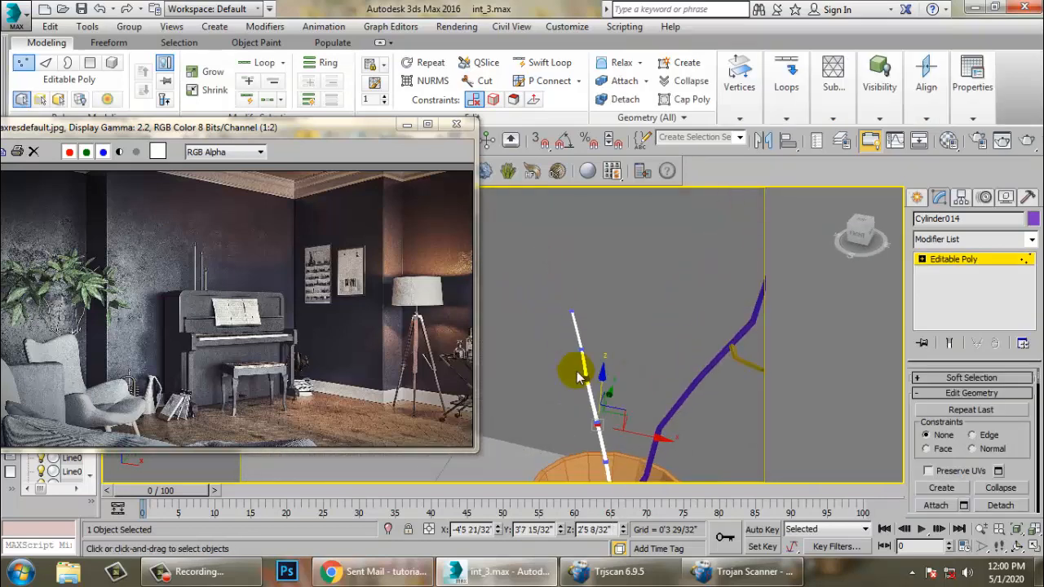
{"action": "mouse_move", "coordinate": [566, 283]}
{"action": "left_mouse_down"}
{"action": "mouse_move", "coordinate": [582, 302]}
{"action": "mouse_move", "coordinate": [581, 359]}
{"action": "mouse_move", "coordinate": [593, 274]}
{"action": "mouse_move", "coordinate": [555, 270]}
{"action": "left_mouse_up"}
{"action": "left_click_drag", "start_coordinate": [557, 371], "coordinate": [621, 319]}
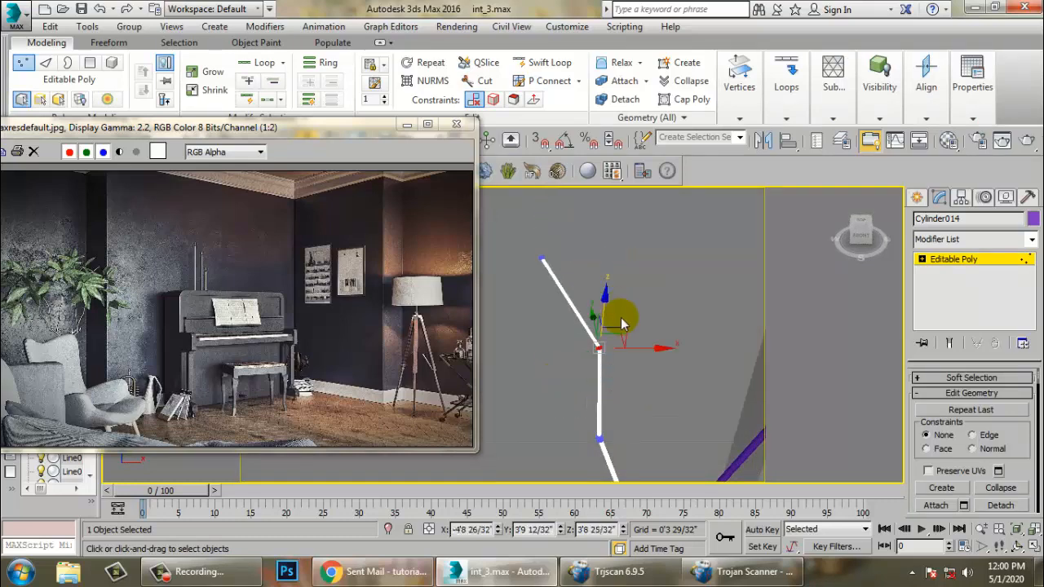
- Adjust a vertex of the second stem once more and return to object level
{"action": "scroll", "coordinate": [592, 315], "scroll_direction": "down", "scroll_amount": 4}
{"action": "middle_click_drag", "start_coordinate": [595, 318], "coordinate": [655, 361], "text": "alt"}
{"action": "left_click", "coordinate": [965, 259]}
{"action": "middle_click_drag", "start_coordinate": [739, 359], "coordinate": [631, 367], "text": "alt"}
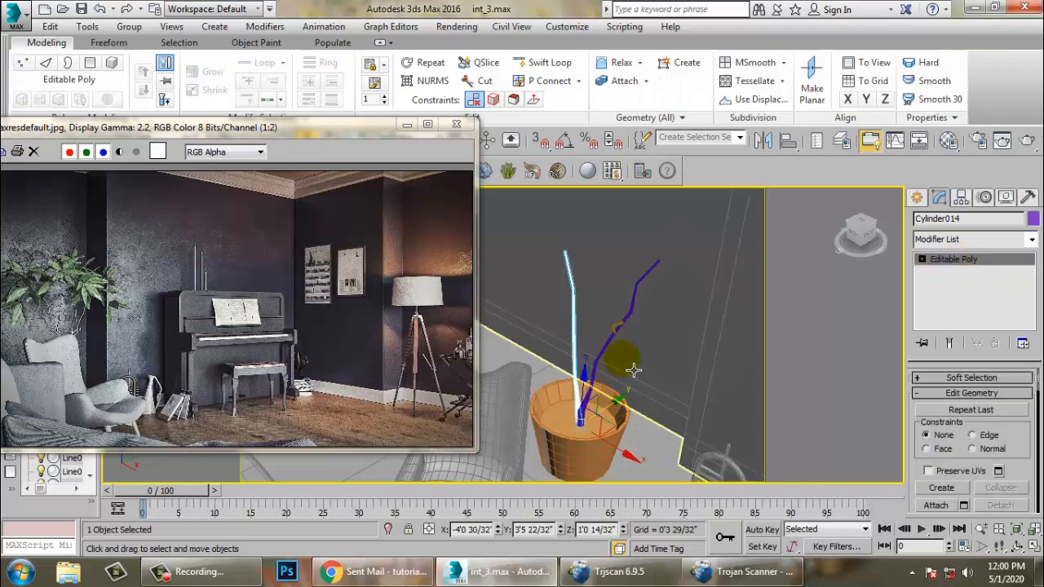
- Select both stems and rotate-clone them as one copy to add two more stems in the pot
{"action": "left_click", "coordinate": [601, 359]}
{"action": "left_click", "coordinate": [573, 342], "text": "ctrl"}
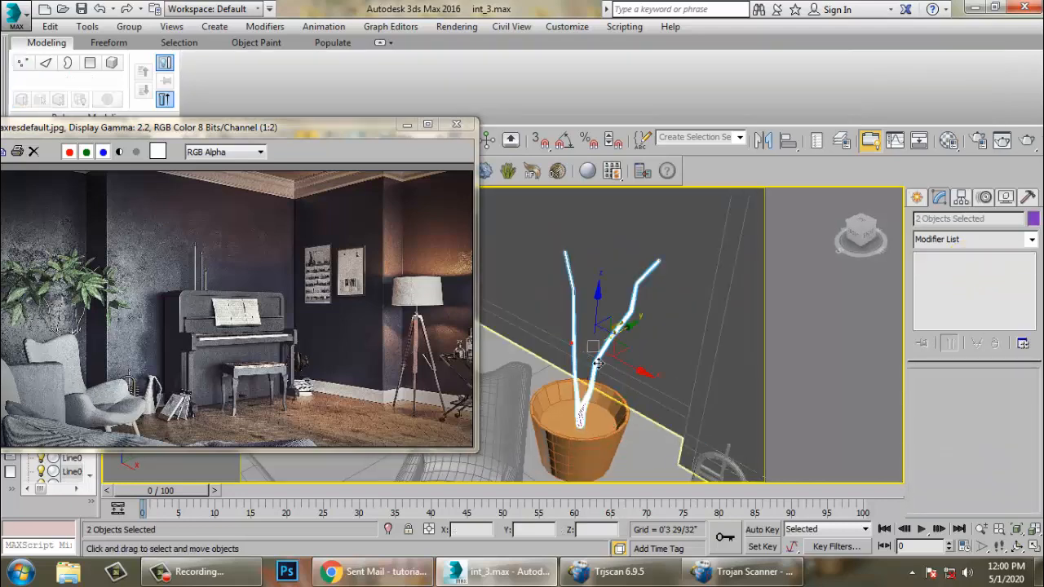
{"action": "key", "text": "e"}
{"action": "middle_click_drag", "start_coordinate": [573, 342], "coordinate": [612, 394], "text": "alt"}
{"action": "mouse_move", "coordinate": [612, 394]}
{"action": "left_mouse_down"}
{"action": "mouse_move", "coordinate": [484, 350]}
{"action": "mouse_move", "coordinate": [511, 352]}
{"action": "left_mouse_up"}
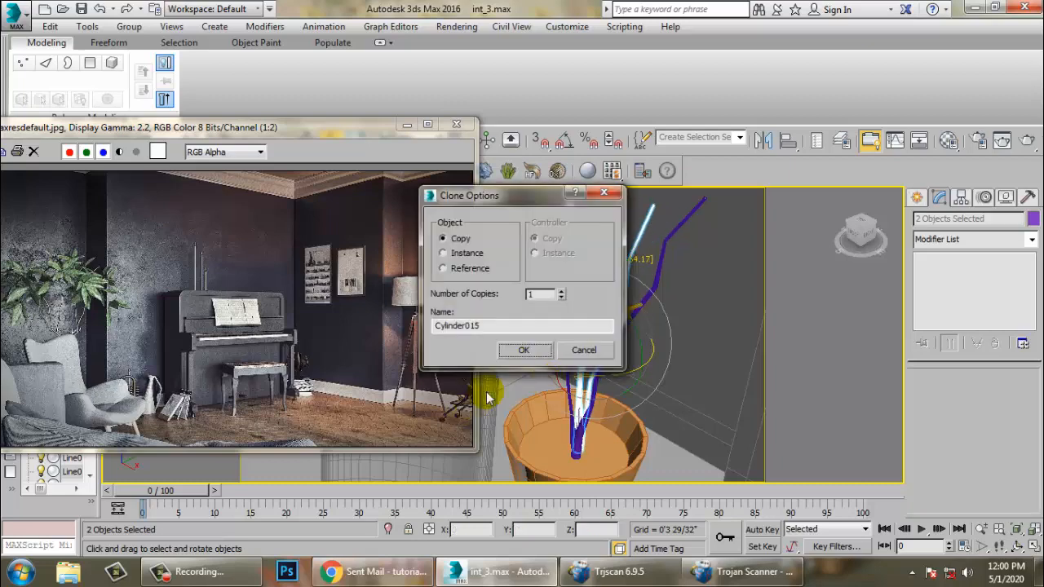
{"action": "left_click", "coordinate": [525, 351]}
- Move the upper vertices of a copied stem to bend it outward, then return to object level
{"action": "mouse_move", "coordinate": [526, 356]}
{"action": "middle_mouse_down", "text": "alt"}
{"action": "mouse_move", "coordinate": [597, 338]}
{"action": "mouse_move", "coordinate": [543, 259]}
{"action": "middle_mouse_up", "text": "alt"}
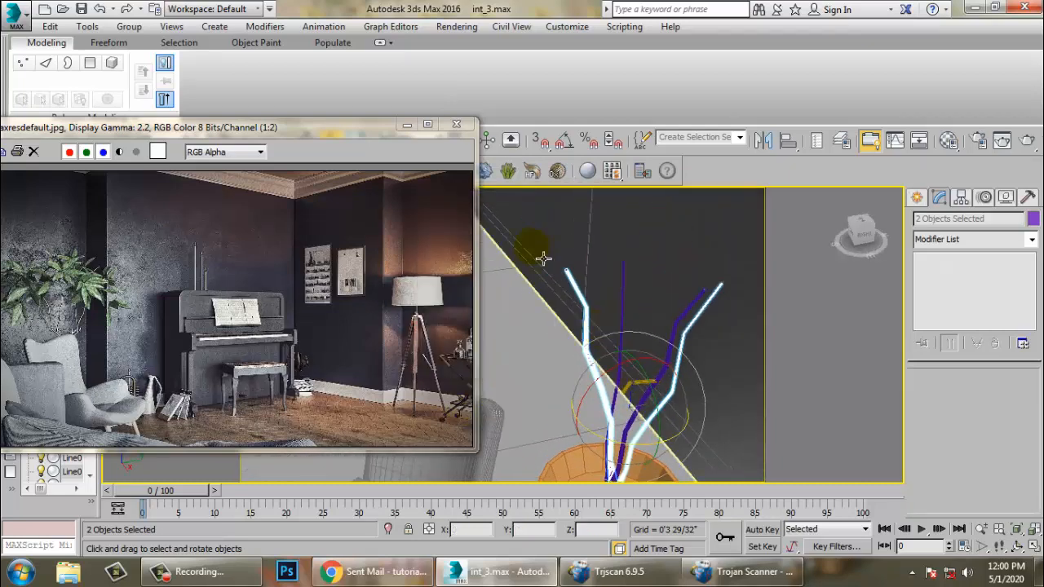
{"action": "left_click", "coordinate": [575, 285]}
{"action": "key", "text": "1"}
{"action": "left_click_drag", "start_coordinate": [522, 226], "coordinate": [595, 355]}
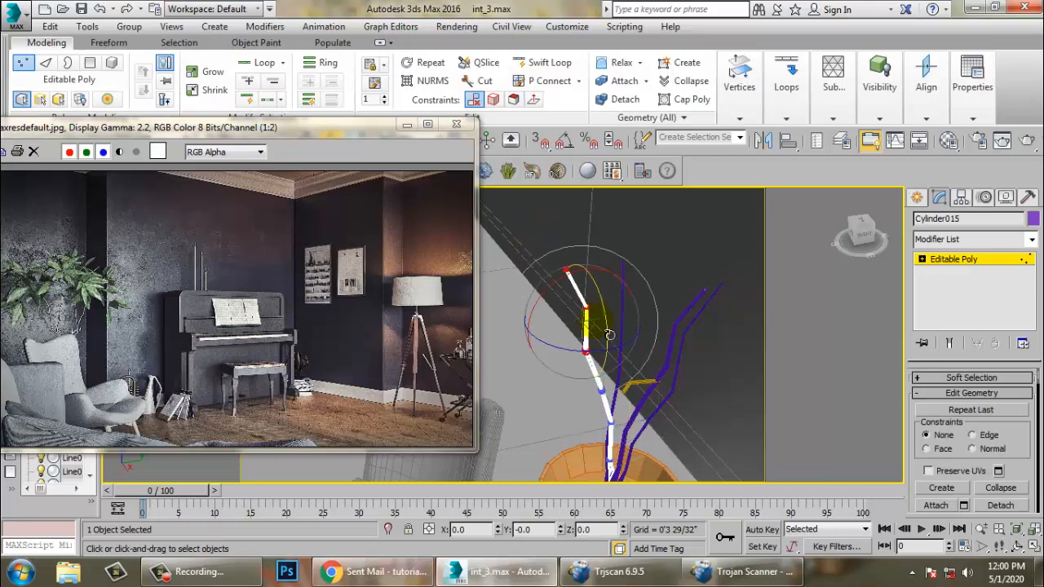
{"action": "key", "text": "w"}
{"action": "left_click_drag", "start_coordinate": [592, 281], "coordinate": [602, 326]}
{"action": "middle_click_drag", "start_coordinate": [602, 327], "coordinate": [568, 335], "text": "alt"}
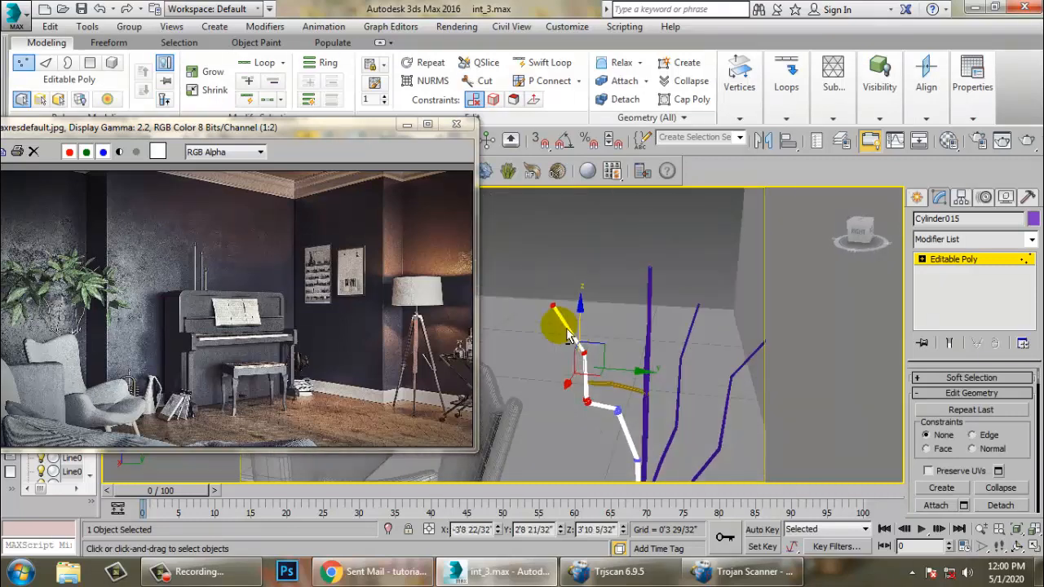
{"action": "left_click_drag", "start_coordinate": [622, 366], "coordinate": [622, 406]}
{"action": "middle_click_drag", "start_coordinate": [621, 407], "coordinate": [1036, 293], "text": "alt"}
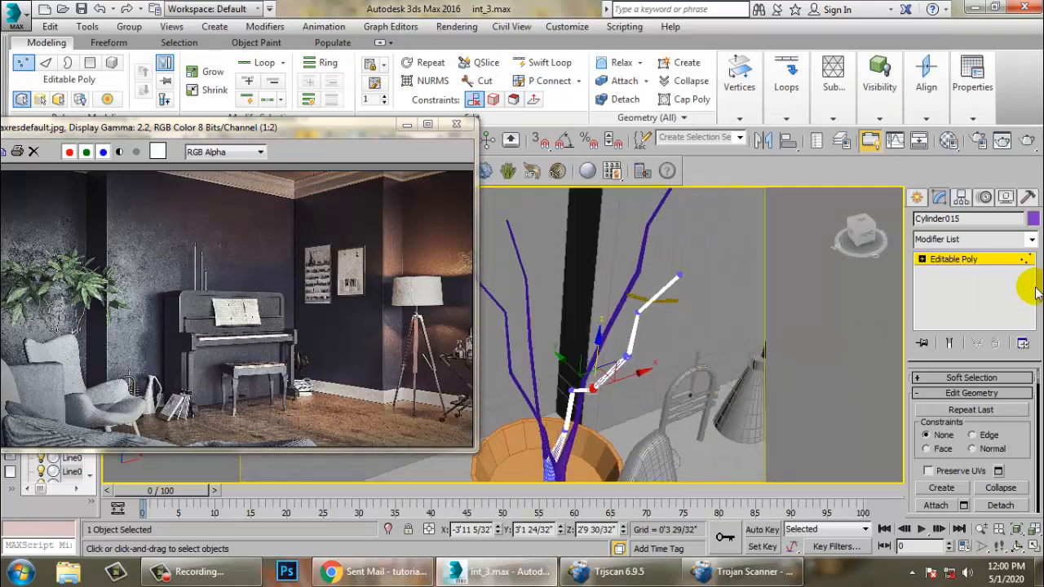
{"action": "left_click", "coordinate": [964, 261]}
- Reshape the main stem by moving its upper vertices to new positions
{"action": "middle_click_drag", "start_coordinate": [718, 318], "coordinate": [636, 287], "text": "alt"}
{"action": "left_click", "coordinate": [652, 286]}
{"action": "key", "text": "1"}
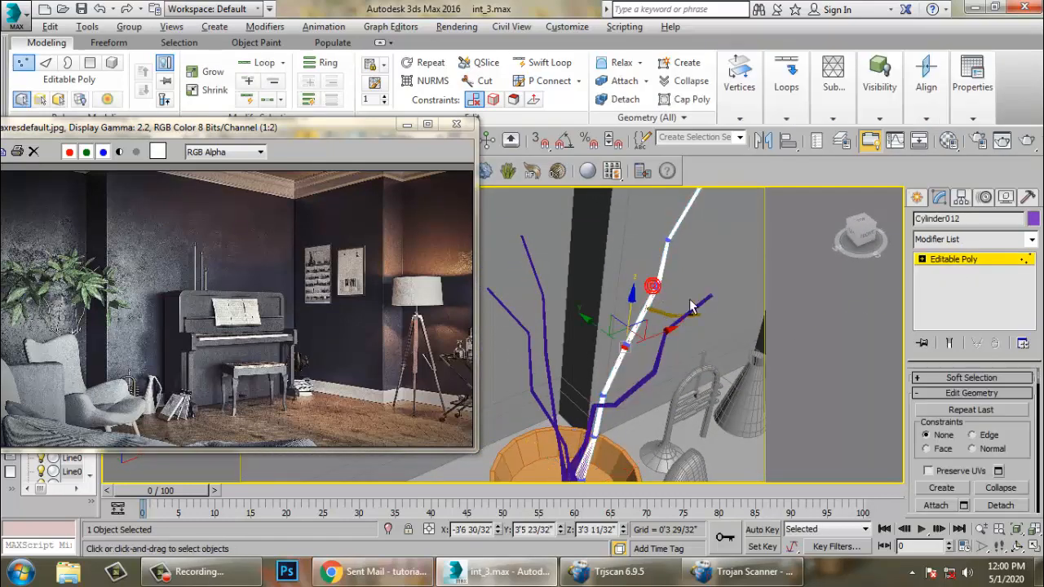
{"action": "middle_click_drag", "start_coordinate": [690, 307], "coordinate": [620, 269], "text": "alt"}
{"action": "left_click_drag", "start_coordinate": [726, 355], "coordinate": [726, 353]}
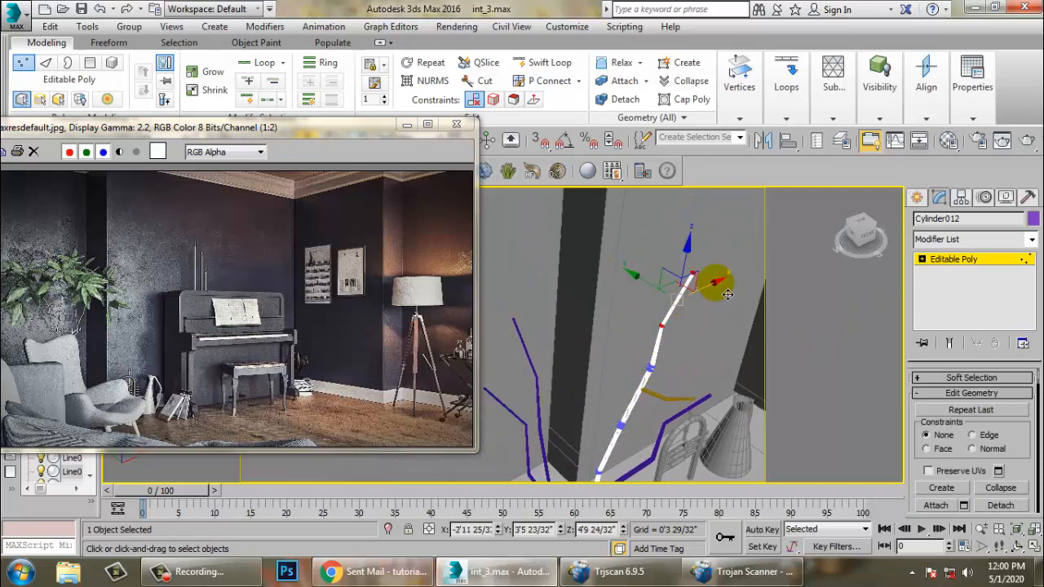
{"action": "left_click_drag", "start_coordinate": [695, 266], "coordinate": [691, 276]}
{"action": "middle_click_drag", "start_coordinate": [647, 376], "coordinate": [624, 366], "text": "alt"}
{"action": "scroll", "coordinate": [636, 367], "scroll_direction": "up", "scroll_amount": 2}
{"action": "left_click_drag", "start_coordinate": [639, 367], "coordinate": [682, 404]}
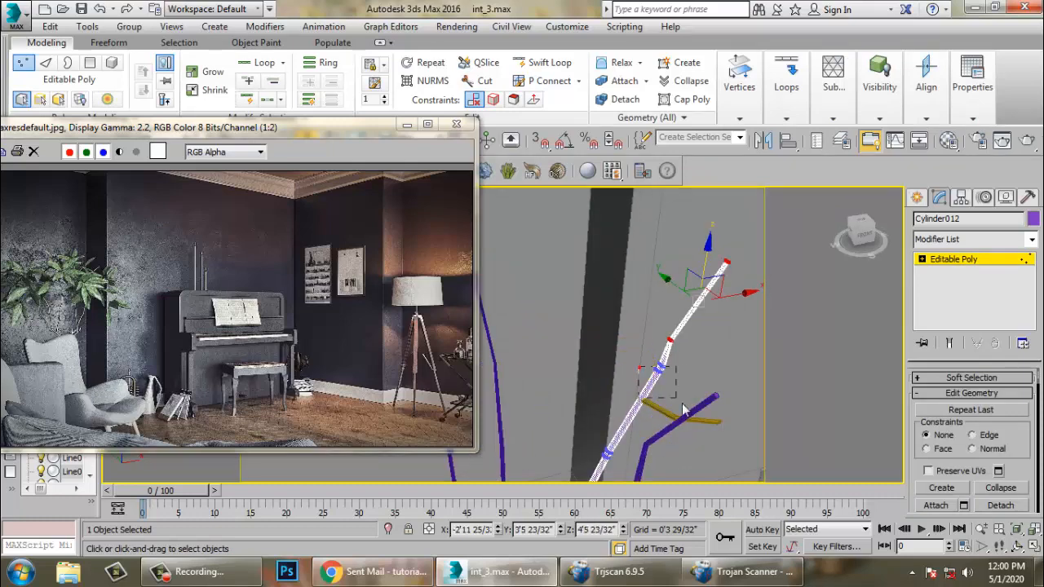
{"action": "left_click_drag", "start_coordinate": [666, 329], "coordinate": [663, 364]}
{"action": "middle_click_drag", "start_coordinate": [696, 388], "coordinate": [684, 353], "text": "alt"}
{"action": "scroll", "coordinate": [630, 377], "scroll_direction": "down", "scroll_amount": 4}
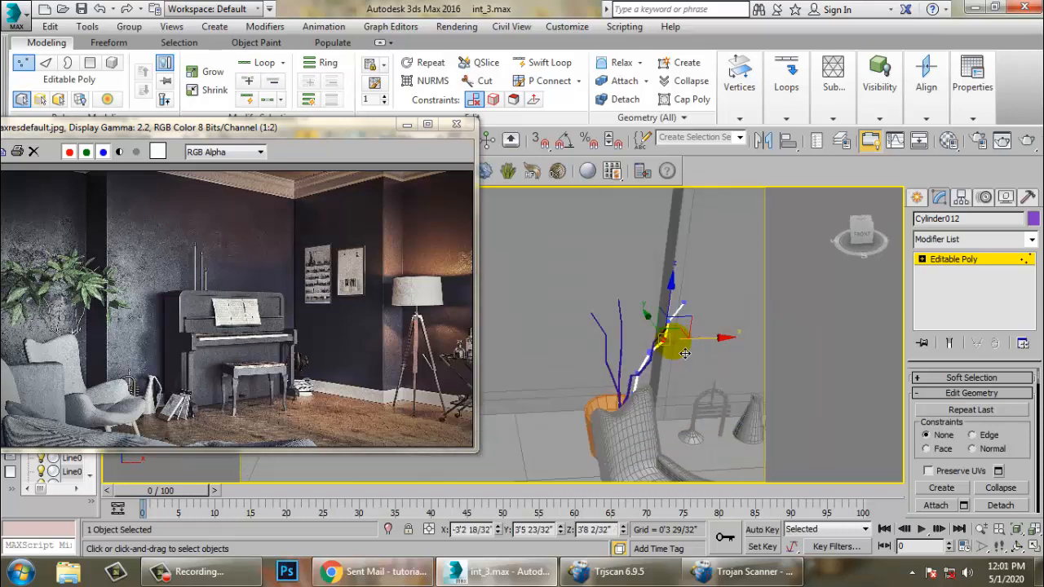
- Nudge another vertex of the main stem and return to object level
{"action": "scroll", "coordinate": [77, 308], "scroll_direction": "up", "scroll_amount": 1}
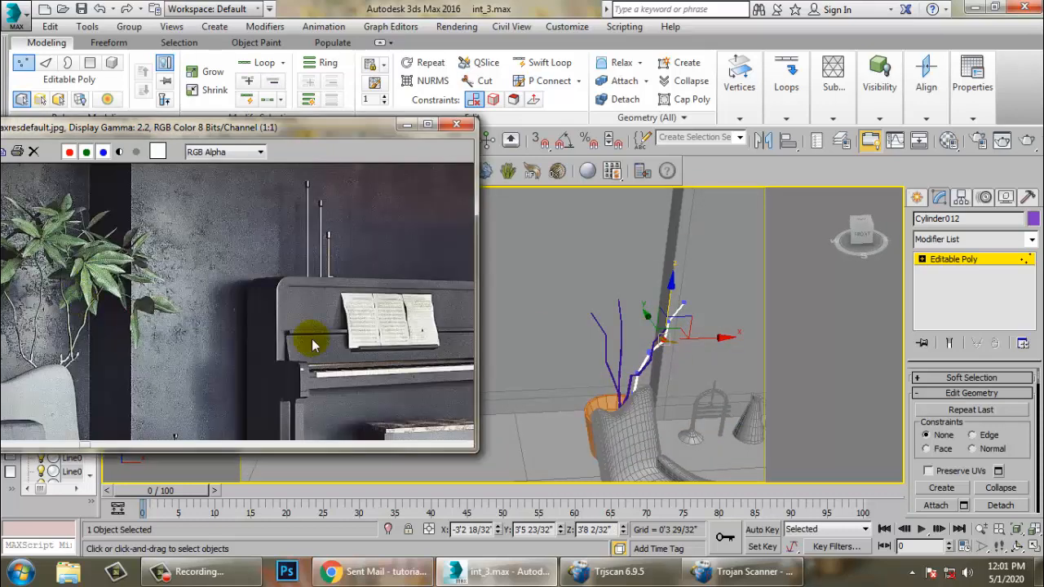
{"action": "left_click_drag", "start_coordinate": [86, 133], "coordinate": [150, 137]}
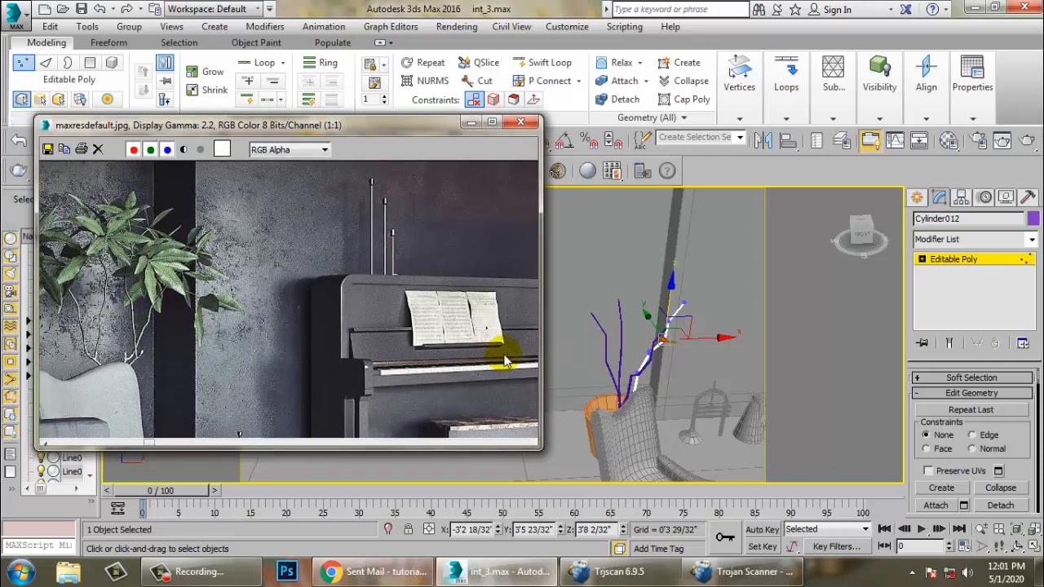
{"action": "middle_click_drag", "start_coordinate": [591, 336], "coordinate": [571, 364], "text": "alt"}
{"action": "left_click", "coordinate": [948, 261]}
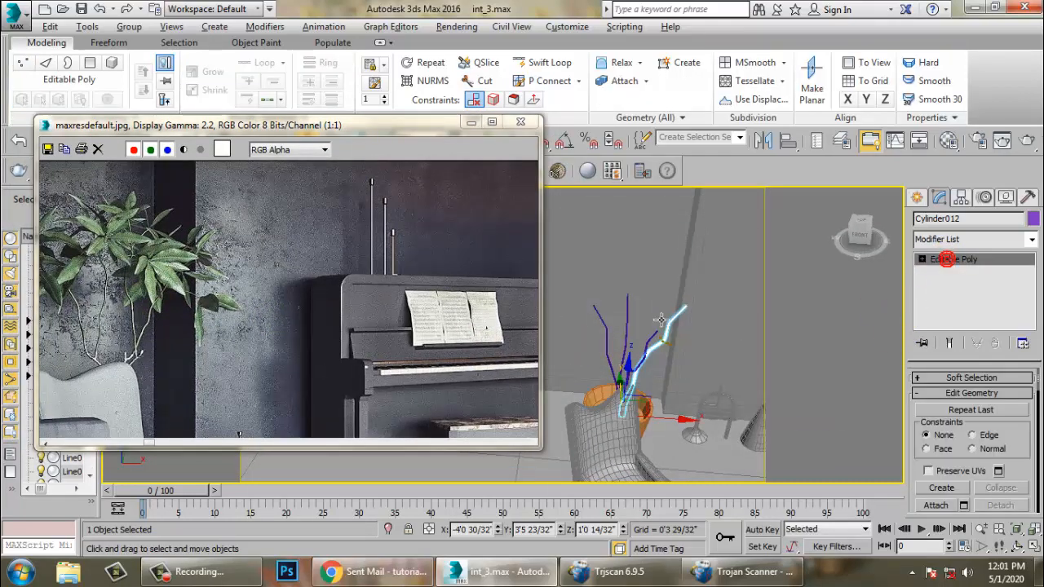
- Try inserting an edge loop with Swift Loop at the bend of the copied stem
{"action": "middle_click_drag", "start_coordinate": [702, 319], "coordinate": [635, 342], "text": "alt"}
{"action": "left_click", "coordinate": [635, 342]}
{"action": "scroll", "coordinate": [631, 347], "scroll_direction": "up", "scroll_amount": 2}
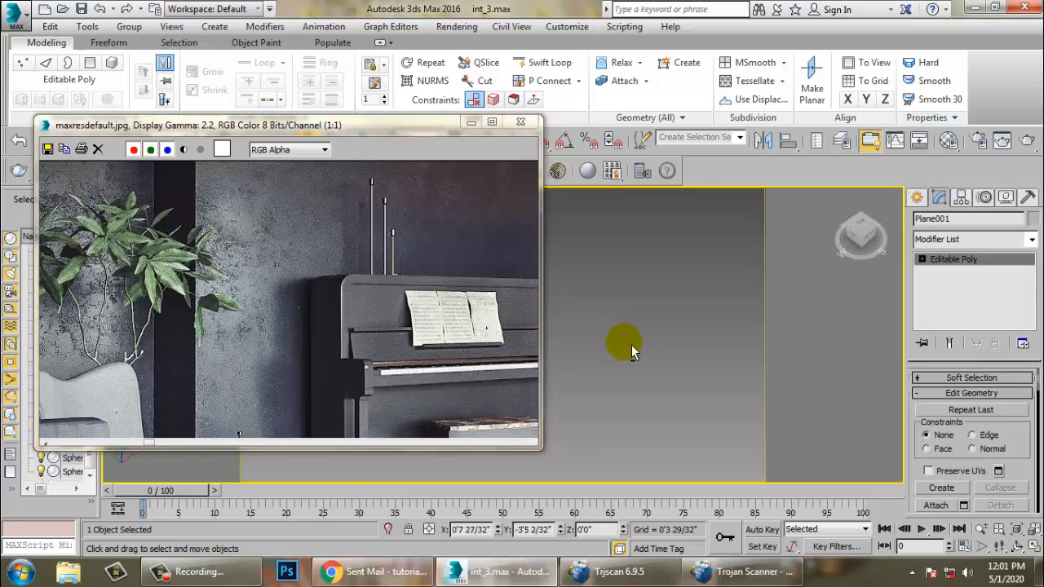
{"action": "scroll", "coordinate": [620, 336], "scroll_direction": "down", "scroll_amount": 1}
{"action": "scroll", "coordinate": [660, 307], "scroll_direction": "down", "scroll_amount": 4}
{"action": "middle_click_drag", "start_coordinate": [686, 341], "coordinate": [708, 339], "text": "alt"}
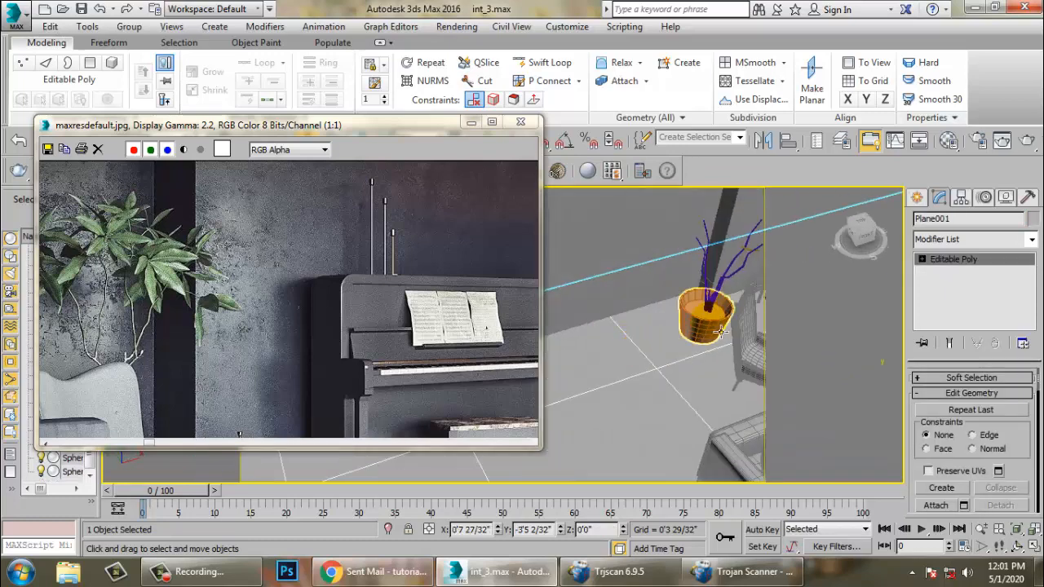
{"action": "left_click", "coordinate": [723, 284]}
{"action": "key", "text": "z"}
{"action": "scroll", "coordinate": [760, 308], "scroll_direction": "down", "scroll_amount": 3}
{"action": "middle_click_drag", "start_coordinate": [758, 308], "coordinate": [685, 297], "text": "alt"}
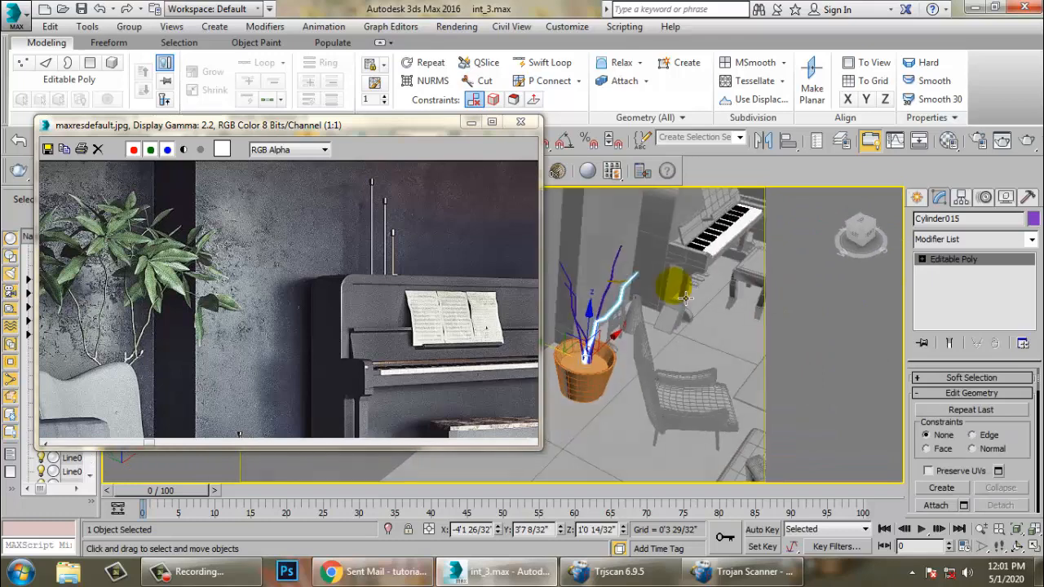
{"action": "scroll", "coordinate": [614, 313], "scroll_direction": "up", "scroll_amount": 6}
{"action": "mouse_move", "coordinate": [643, 335]}
{"action": "middle_mouse_down", "text": "alt"}
{"action": "mouse_move", "coordinate": [595, 345]}
{"action": "mouse_move", "coordinate": [596, 334]}
{"action": "mouse_move", "coordinate": [632, 343]}
{"action": "middle_mouse_up", "text": "alt"}
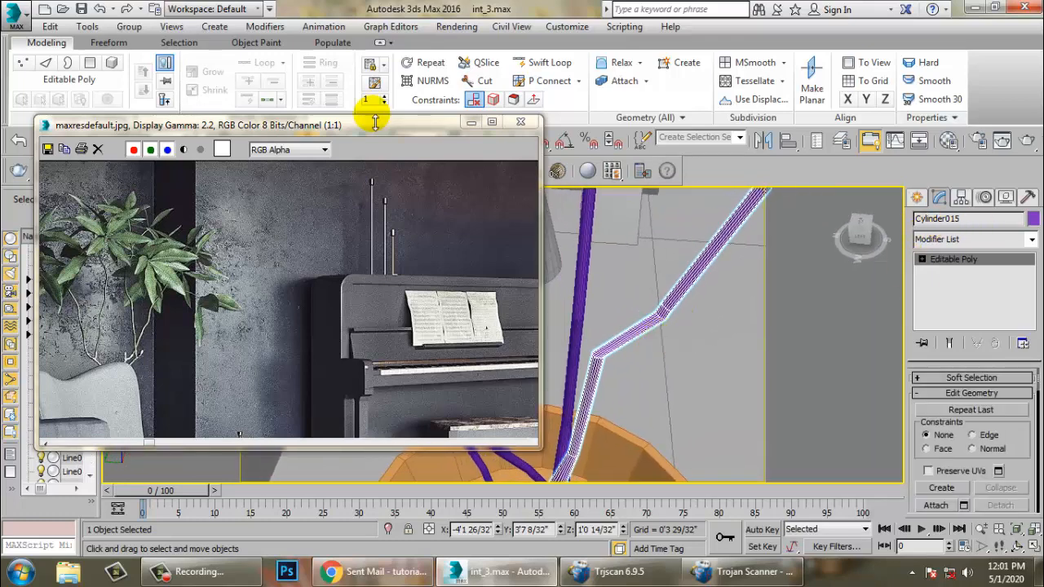
{"action": "right_click", "coordinate": [648, 347]}
{"action": "scroll", "coordinate": [648, 347], "scroll_direction": "up", "scroll_amount": 4}
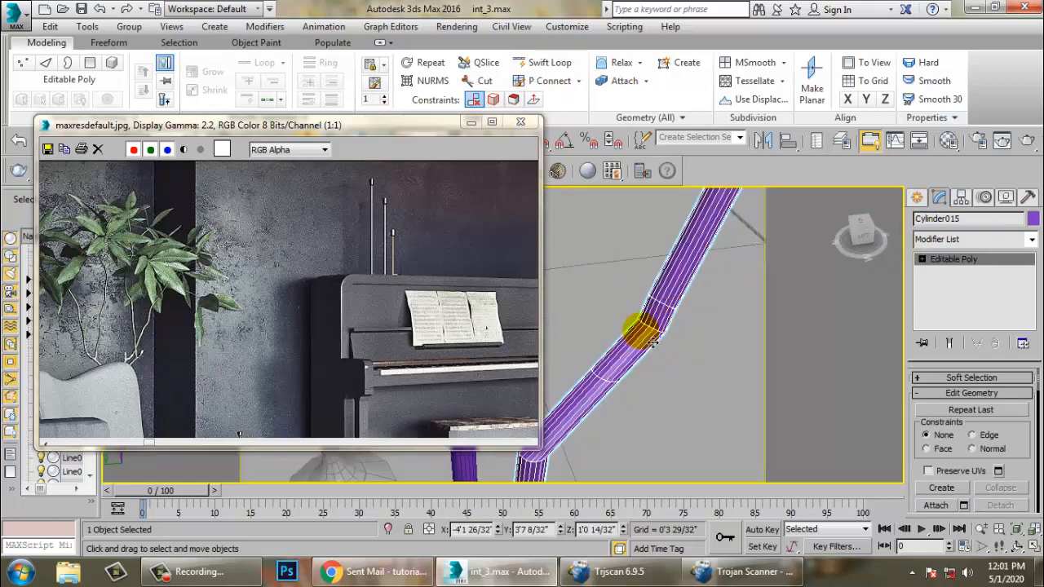
{"action": "left_click", "coordinate": [548, 62]}
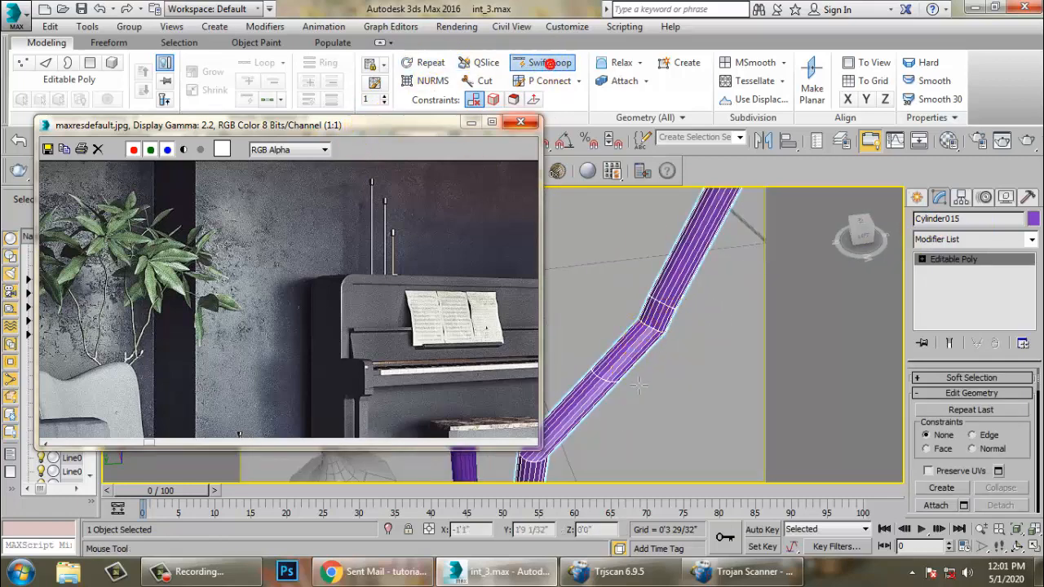
{"action": "right_click", "coordinate": [650, 360]}
- Extrude a polygon at the copied stem's bend and move it outward to form a side branch, then return to object level
{"action": "key", "text": "4"}
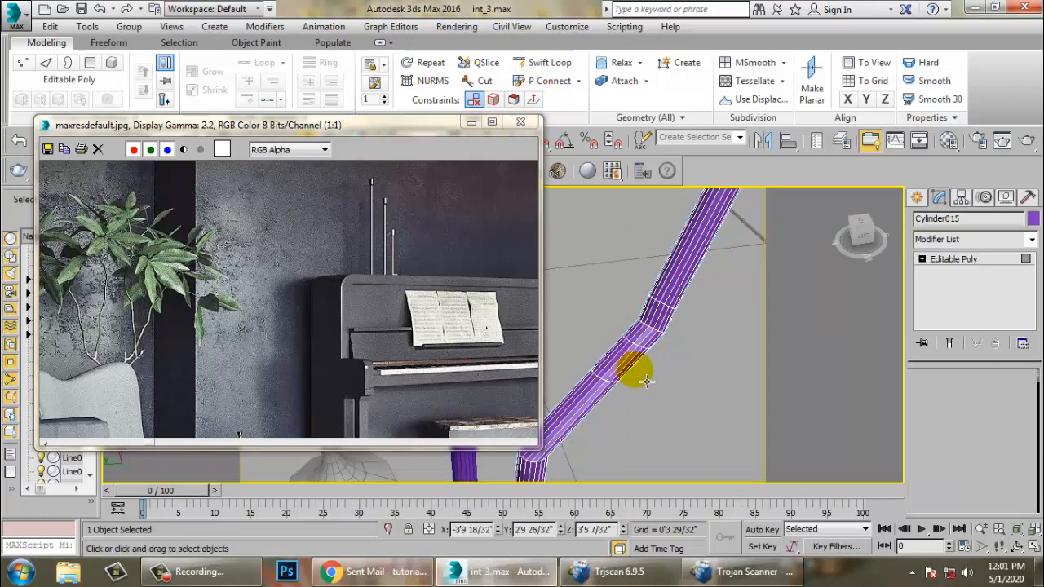
{"action": "scroll", "coordinate": [656, 357], "scroll_direction": "up", "scroll_amount": 3}
{"action": "left_click", "coordinate": [664, 348]}
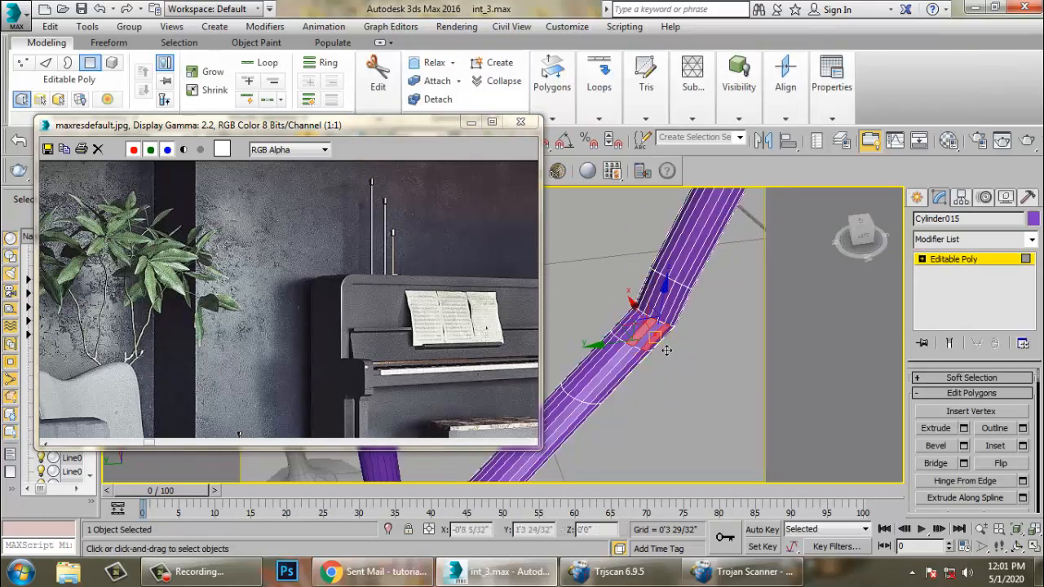
{"action": "left_click", "coordinate": [964, 429]}
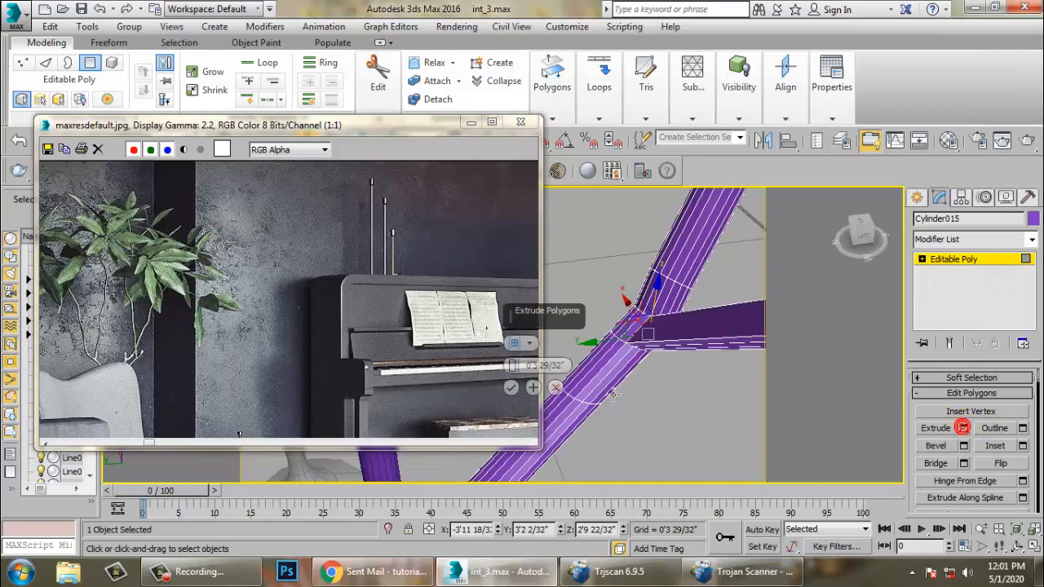
{"action": "left_click", "coordinate": [513, 390]}
{"action": "middle_click_drag", "start_coordinate": [535, 396], "coordinate": [592, 408], "text": "alt"}
{"action": "key", "text": "r"}
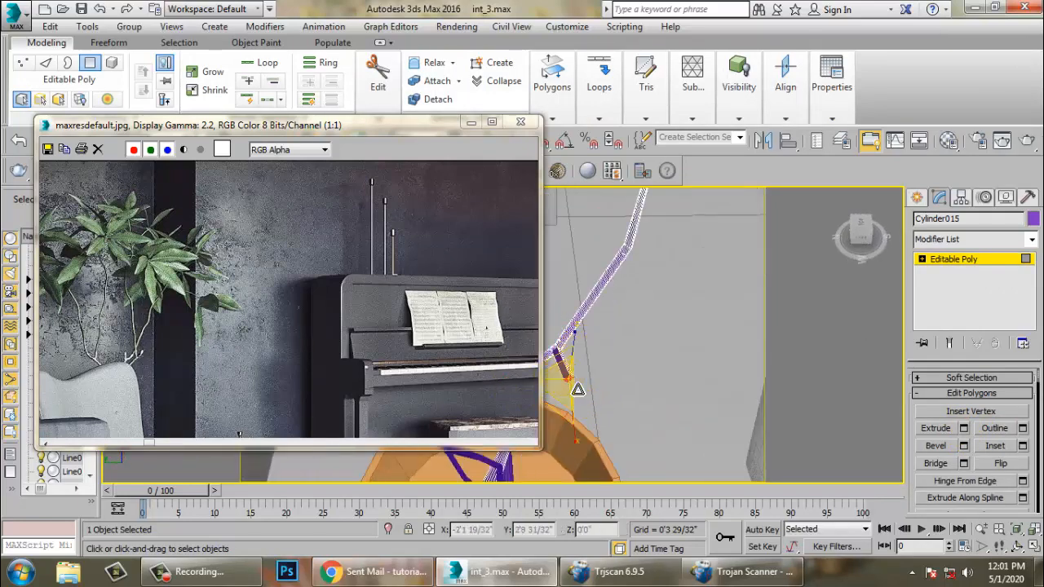
{"action": "key", "text": "w"}
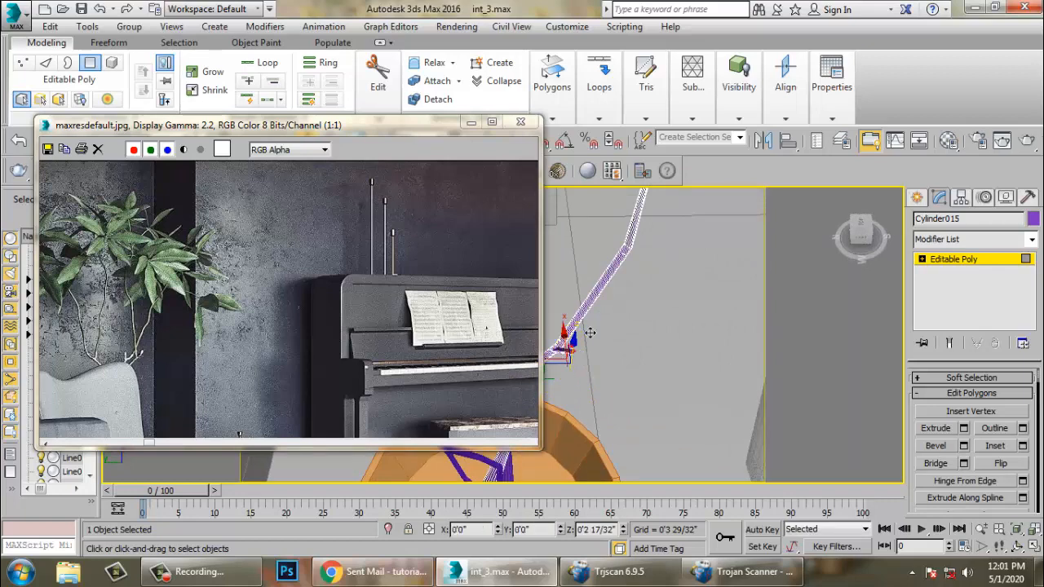
{"action": "middle_click_drag", "start_coordinate": [589, 333], "coordinate": [657, 333], "text": "alt"}
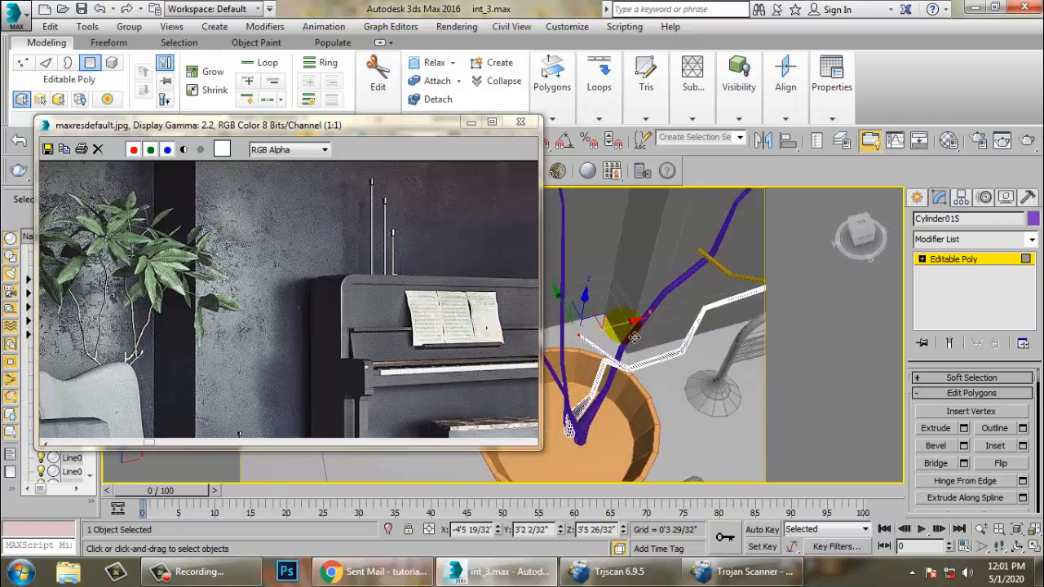
{"action": "left_click", "coordinate": [579, 291]}
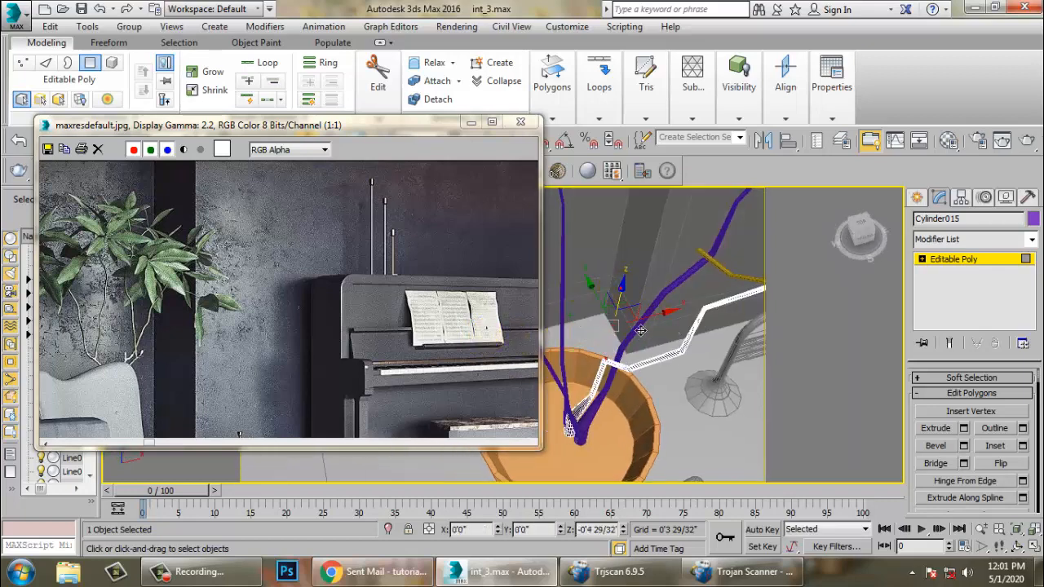
{"action": "middle_click_drag", "start_coordinate": [598, 344], "coordinate": [479, 324], "text": "alt"}
{"action": "left_click", "coordinate": [957, 260]}
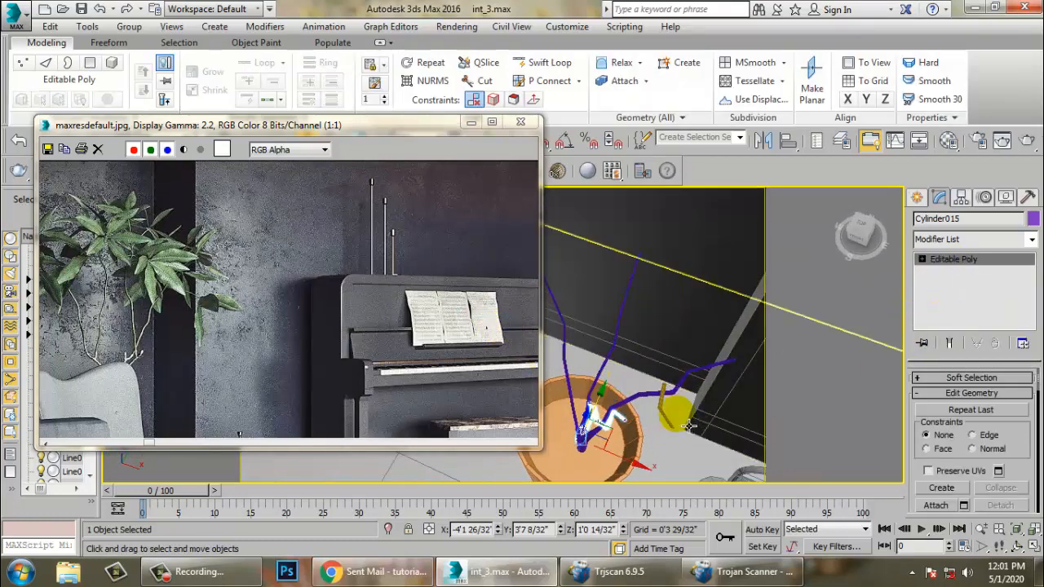
- Turn on angle snap and select the plant's stems and branches to check their arrangement in the pot
{"action": "left_click", "coordinate": [670, 423]}
{"action": "key", "text": "a"}
{"action": "middle_click_drag", "start_coordinate": [672, 424], "coordinate": [686, 395], "text": "alt"}
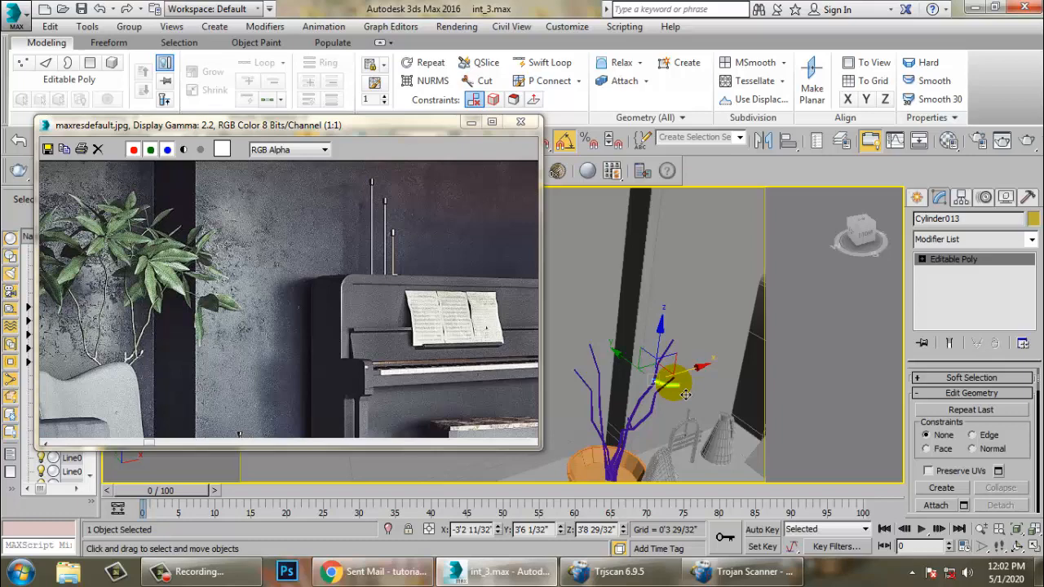
{"action": "middle_click_drag", "start_coordinate": [684, 394], "coordinate": [693, 423], "text": "alt"}
{"action": "left_click", "coordinate": [669, 444]}
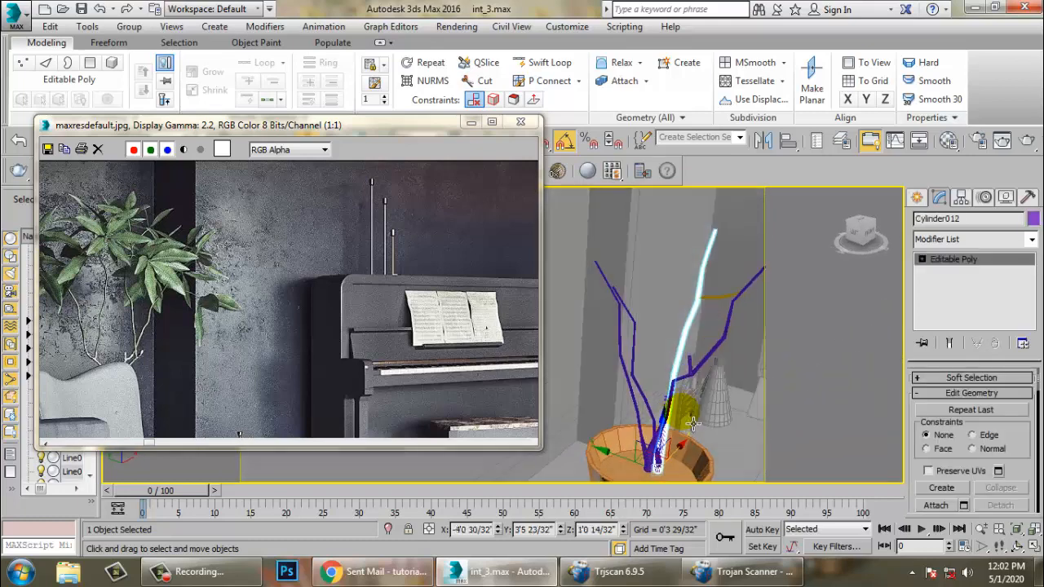
{"action": "left_click", "coordinate": [645, 406], "text": "ctrl"}
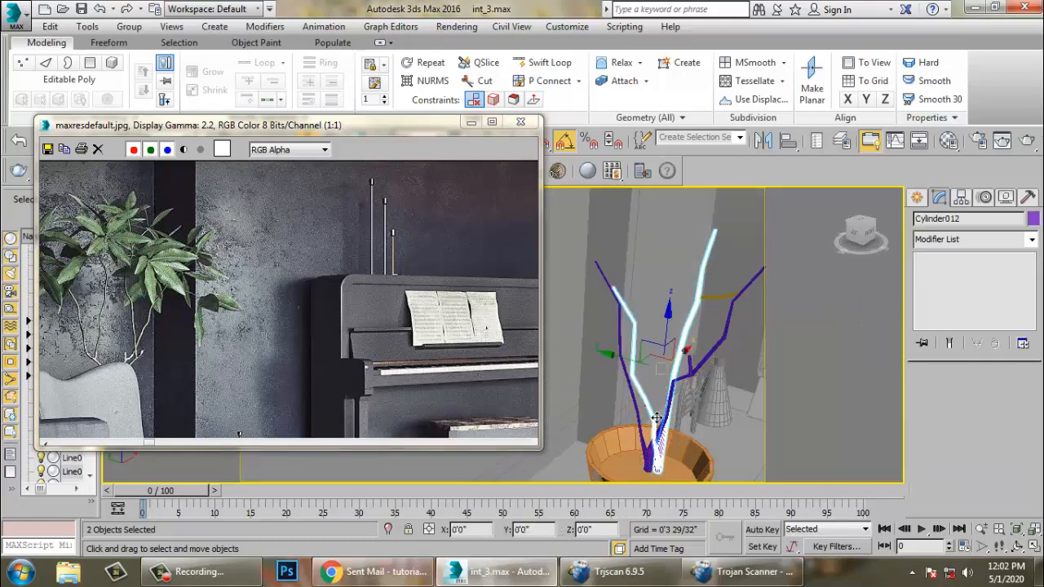
{"action": "left_click", "coordinate": [640, 405], "text": "ctrl"}
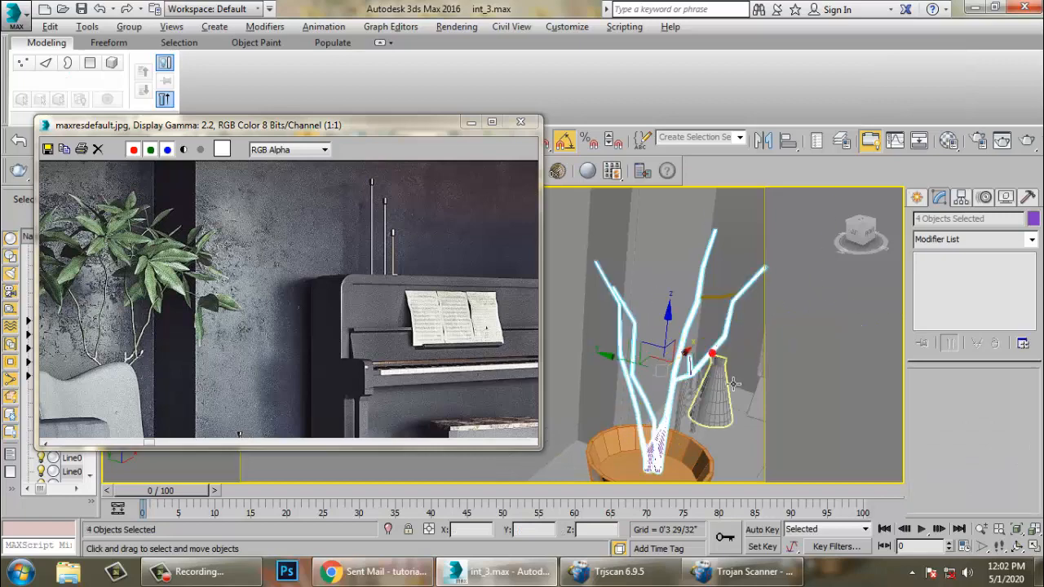
{"action": "middle_click_drag", "start_coordinate": [734, 384], "coordinate": [692, 399], "text": "alt"}
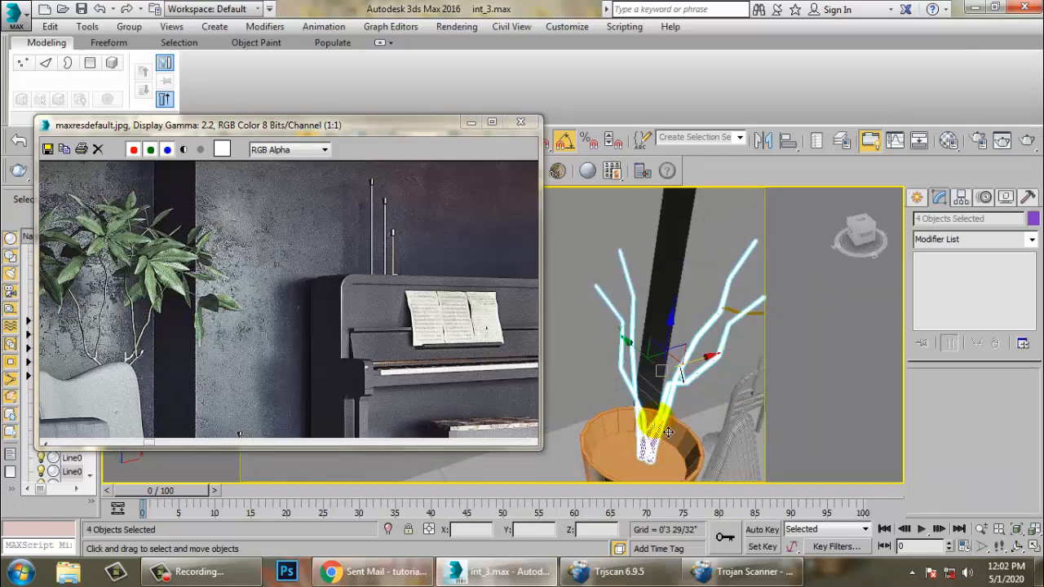
{"action": "left_click", "coordinate": [709, 327]}
{"action": "middle_click_drag", "start_coordinate": [712, 328], "coordinate": [657, 350], "text": "alt"}
{"action": "left_click", "coordinate": [917, 198]}
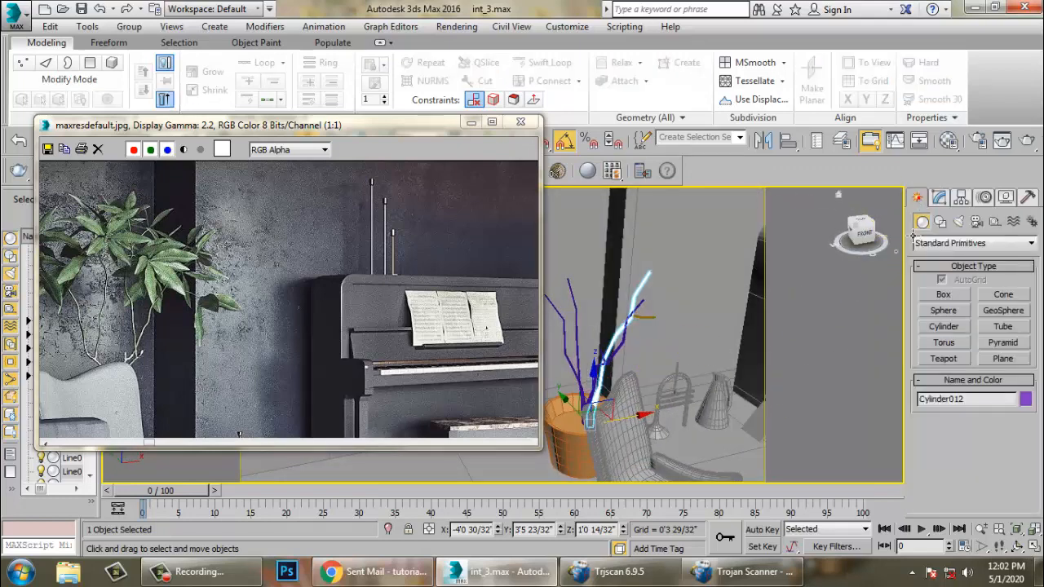
{"action": "key", "text": "alt+w"}
{"action": "middle_click_drag", "start_coordinate": [688, 289], "coordinate": [642, 290]}
{"action": "key", "text": "alt+w"}
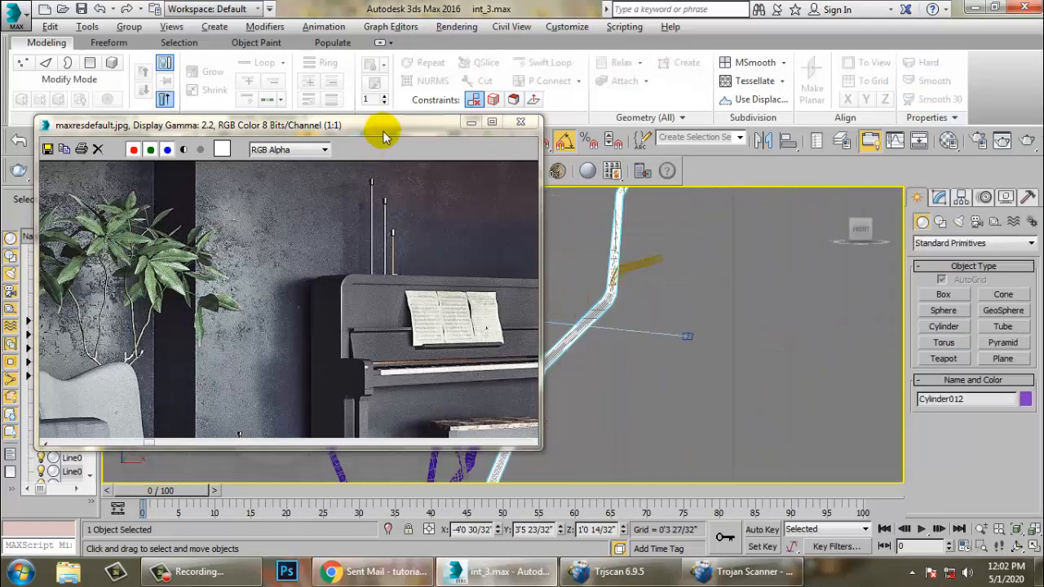
- Create a small circle in the maximized top viewport as the base shape for a leaf
{"action": "left_click_drag", "start_coordinate": [383, 131], "coordinate": [258, 152]}
{"action": "left_click", "coordinate": [455, 292]}
{"action": "key", "text": "alt+w"}
{"action": "left_click", "coordinate": [458, 301]}
{"action": "key", "text": "alt+w"}
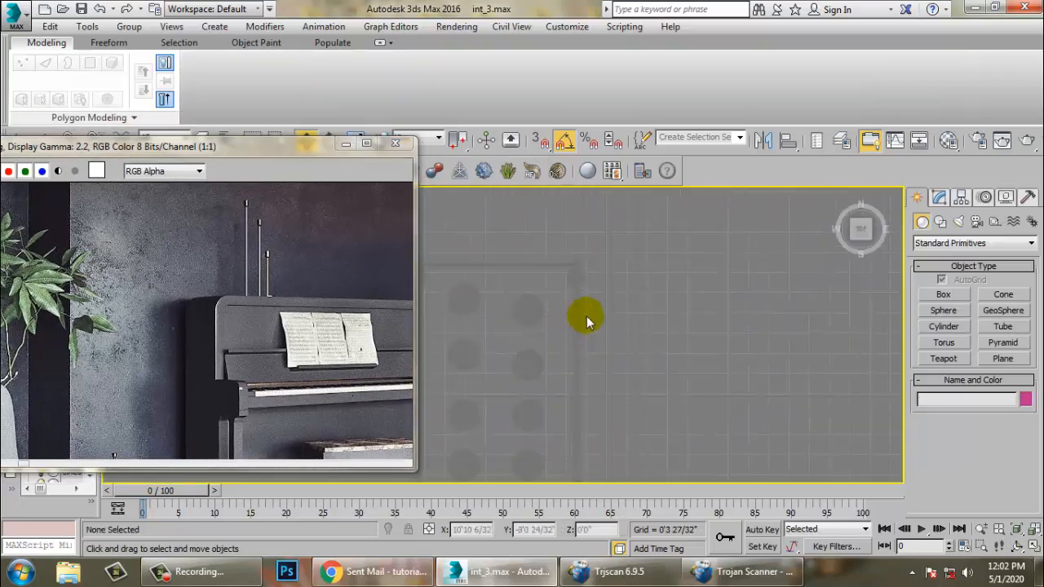
{"action": "left_click", "coordinate": [940, 222]}
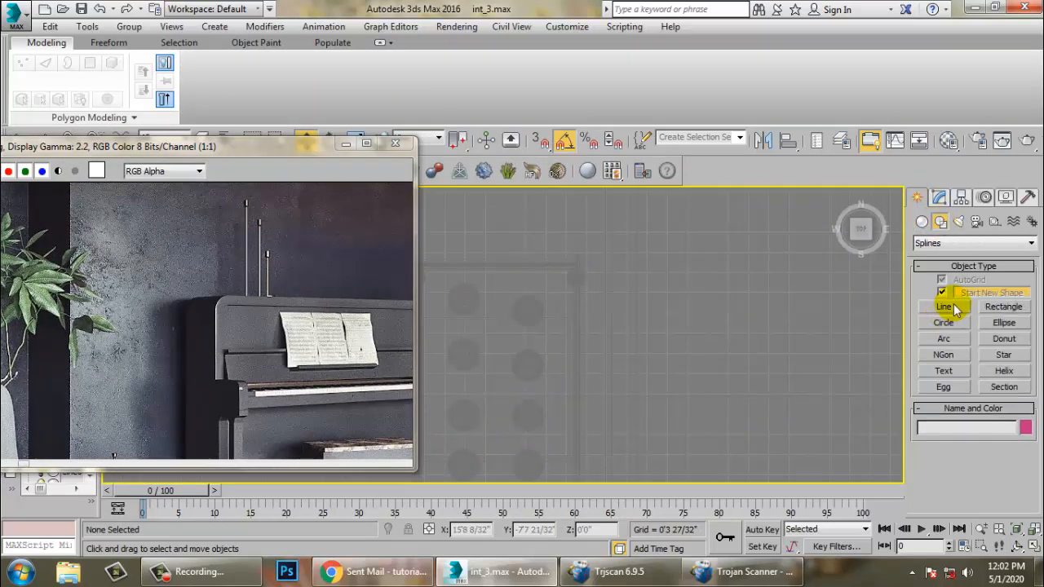
{"action": "left_click", "coordinate": [946, 322]}
{"action": "mouse_move", "coordinate": [649, 342]}
{"action": "left_mouse_down"}
{"action": "mouse_move", "coordinate": [741, 377]}
{"action": "mouse_move", "coordinate": [635, 344]}
{"action": "left_mouse_up"}
{"action": "right_click", "coordinate": [692, 359]}
{"action": "scroll", "coordinate": [674, 359], "scroll_direction": "up", "scroll_amount": 4}
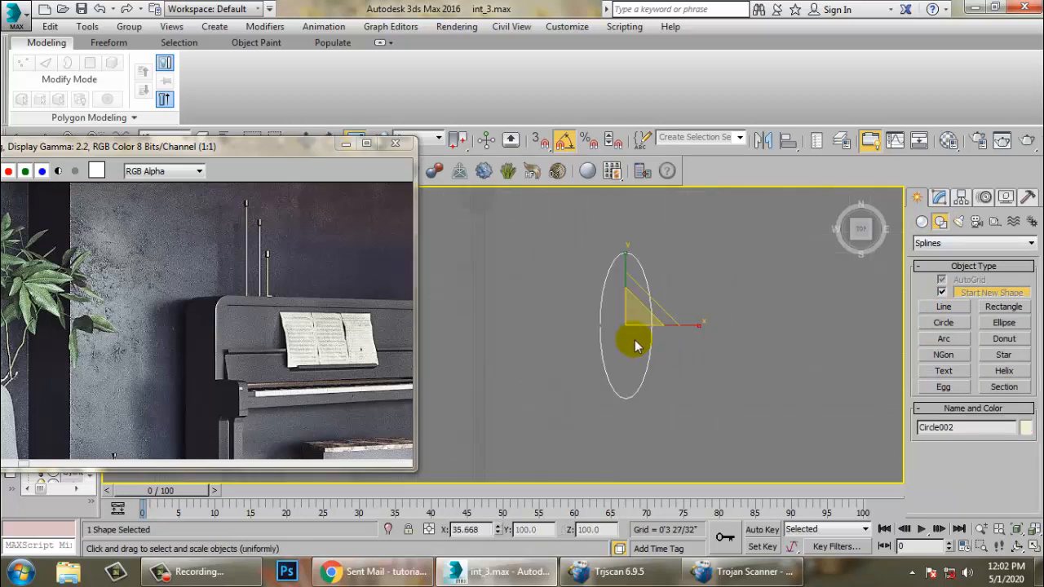
- Convert the leaf circle to an Editable Spline and enter vertex level
{"action": "key", "text": "w"}
{"action": "left_click", "coordinate": [939, 198]}
{"action": "right_click", "coordinate": [943, 263]}
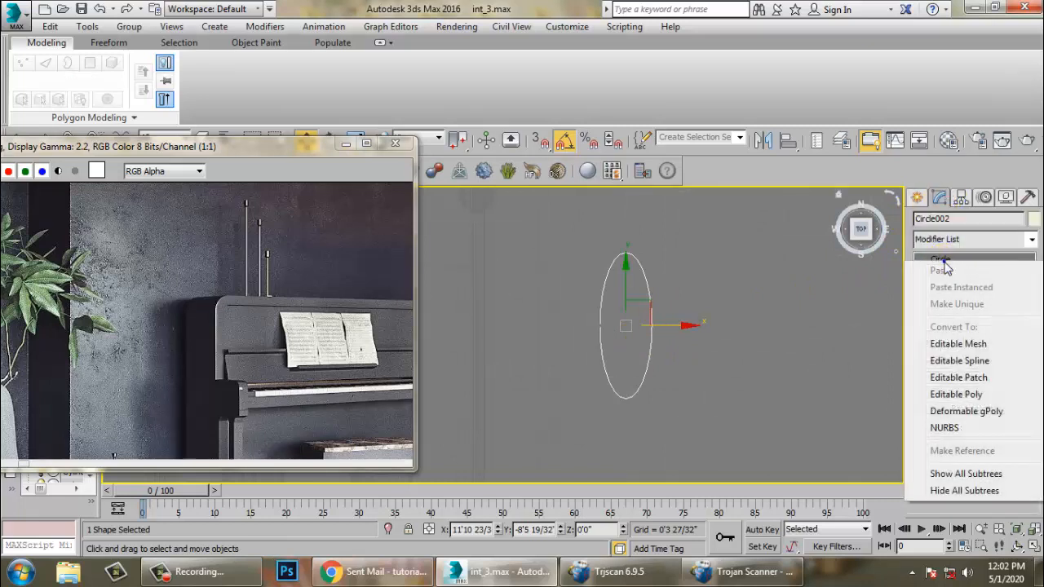
{"action": "left_click", "coordinate": [974, 365]}
{"action": "key", "text": "1"}
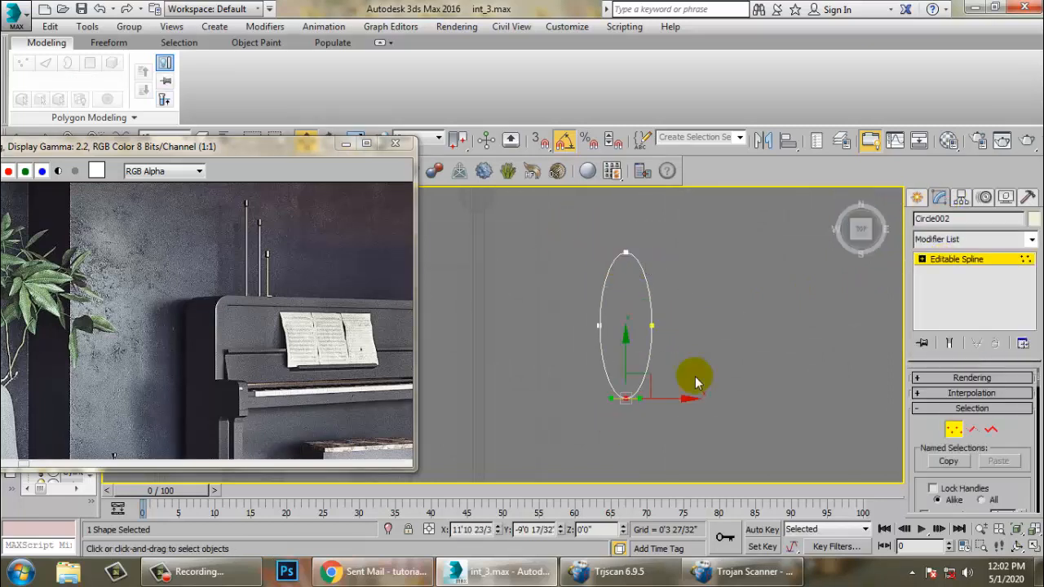
- Set the ellipse's top vertex to Corner to make a pointed leaf tip, then exit vertex level
{"action": "left_click", "coordinate": [626, 252]}
{"action": "right_click", "coordinate": [627, 252]}
{"action": "left_click", "coordinate": [602, 159]}
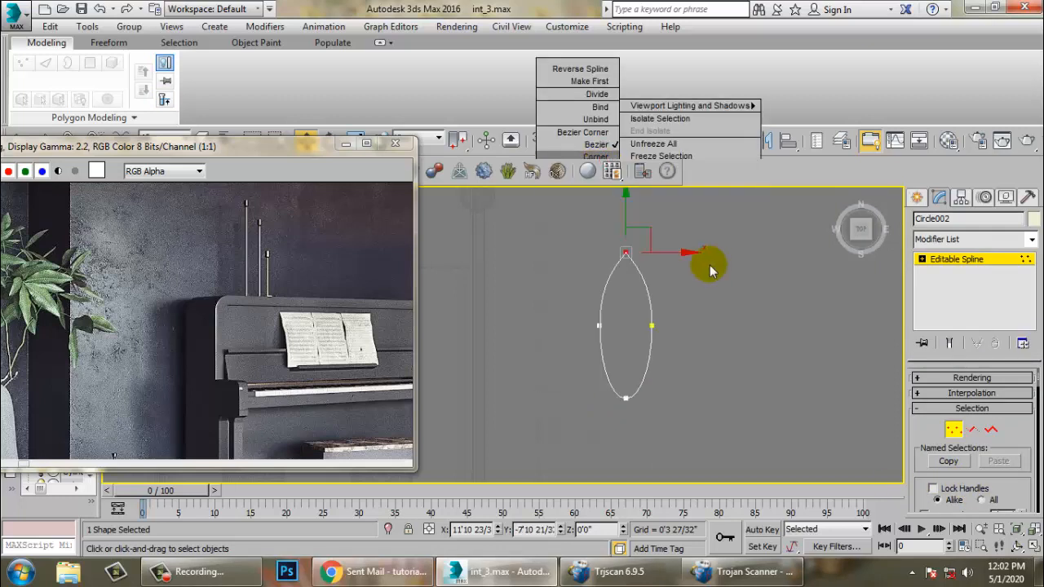
{"action": "middle_click_drag", "start_coordinate": [703, 298], "coordinate": [717, 301]}
{"action": "left_click", "coordinate": [964, 259]}
{"action": "key", "text": "alt+w"}
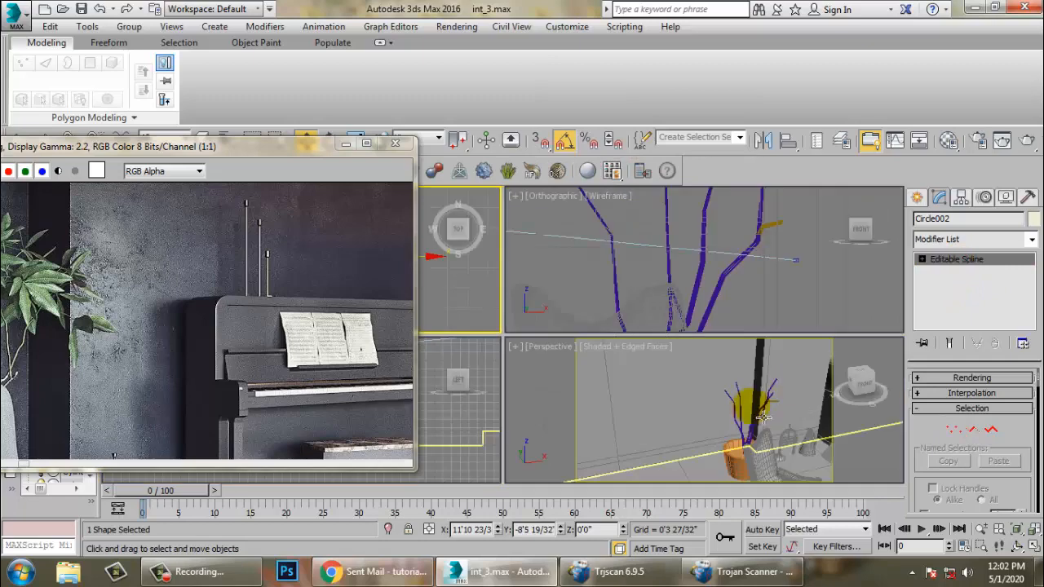
- In the perspective view, select the leaf's side vertices and move them vertically to curve the leaf
{"action": "middle_click", "coordinate": [678, 420]}
{"action": "key", "text": "alt+w"}
{"action": "key", "text": "z"}
{"action": "key", "text": "alt+w"}
{"action": "scroll", "coordinate": [679, 378], "scroll_direction": "down", "scroll_amount": 3}
{"action": "key", "text": "alt+w"}
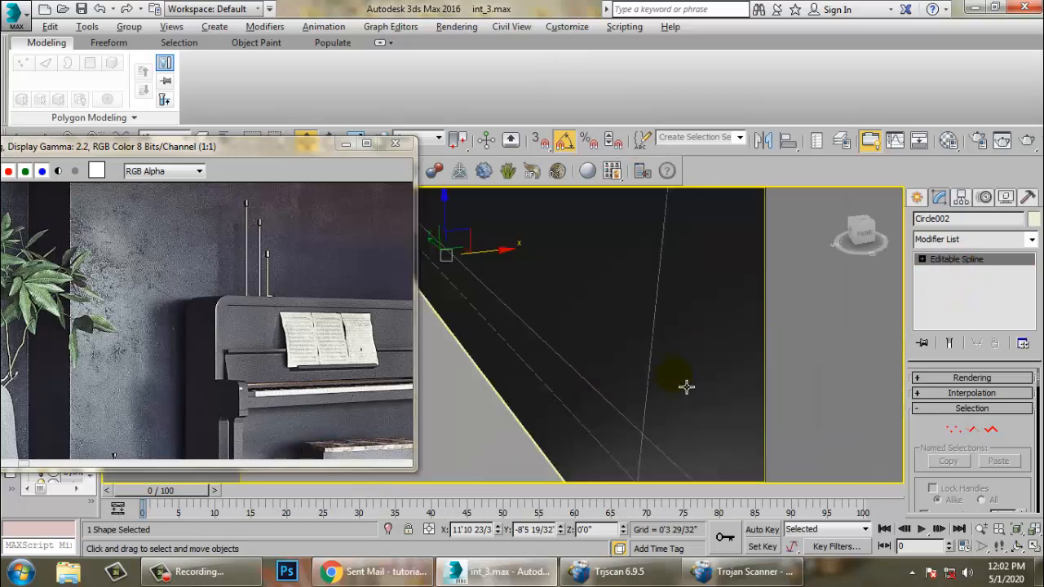
{"action": "scroll", "coordinate": [689, 387], "scroll_direction": "down", "scroll_amount": 8}
{"action": "left_click_drag", "start_coordinate": [694, 389], "coordinate": [700, 281]}
{"action": "left_click", "coordinate": [687, 243]}
{"action": "scroll", "coordinate": [645, 348], "scroll_direction": "up", "scroll_amount": 5}
{"action": "middle_click_drag", "start_coordinate": [645, 348], "coordinate": [640, 382], "text": "alt"}
{"action": "middle_click_drag", "start_coordinate": [625, 275], "coordinate": [657, 358]}
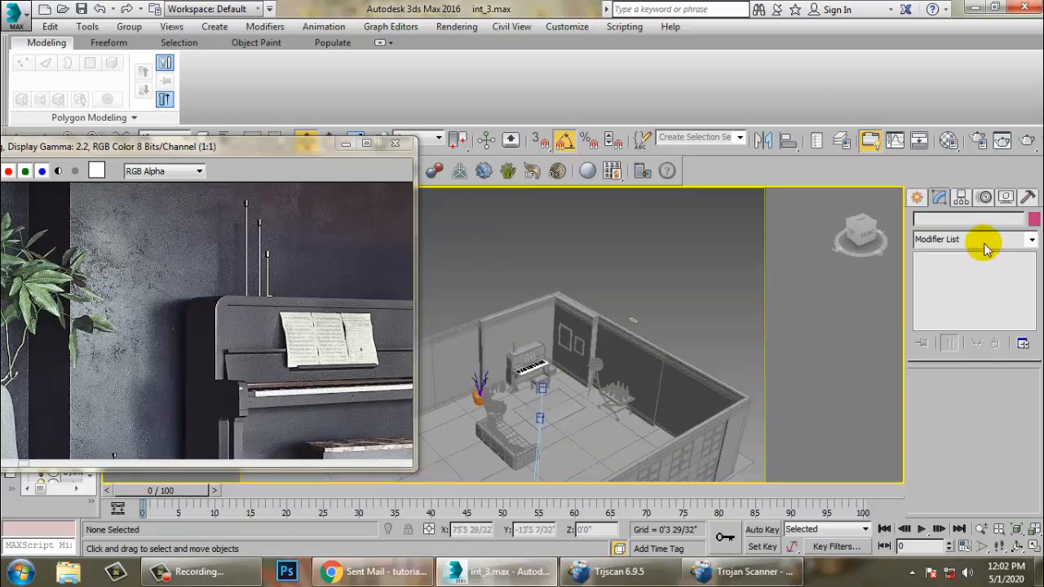
{"action": "left_click", "coordinate": [639, 320]}
{"action": "key", "text": "z"}
{"action": "scroll", "coordinate": [649, 356], "scroll_direction": "down", "scroll_amount": 5}
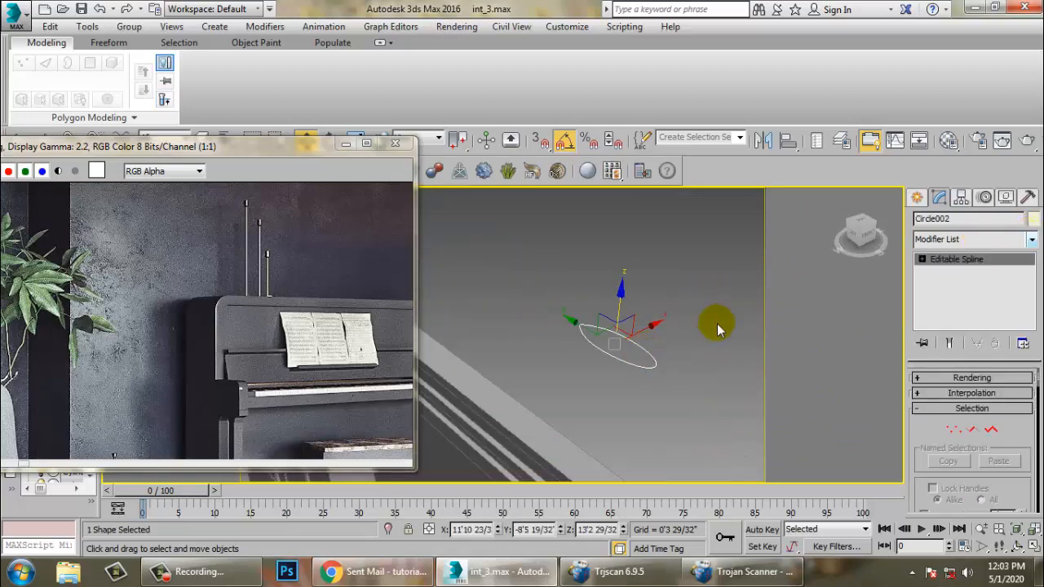
{"action": "scroll", "coordinate": [655, 346], "scroll_direction": "up", "scroll_amount": 6}
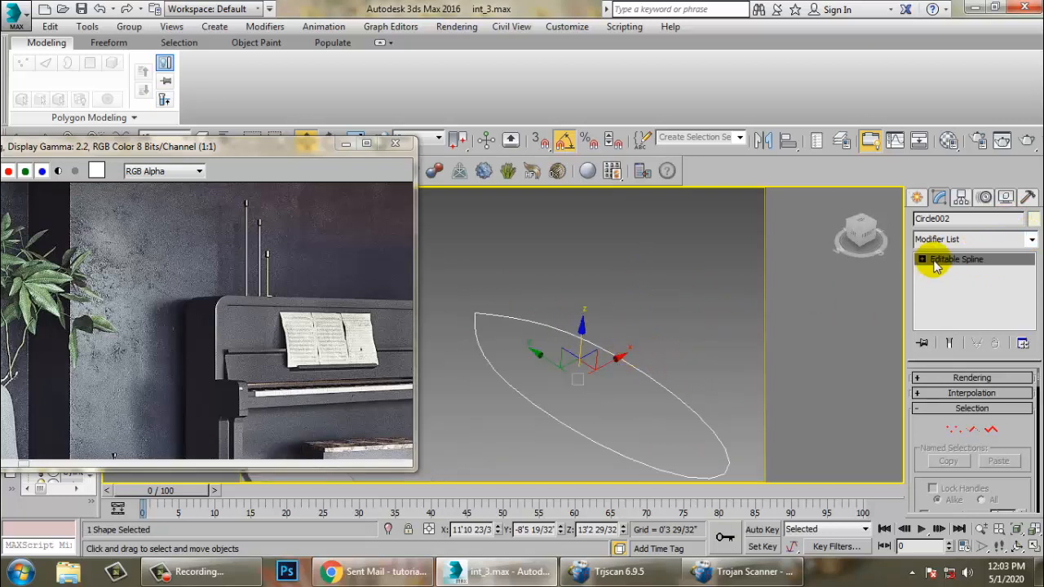
{"action": "right_click", "coordinate": [630, 376]}
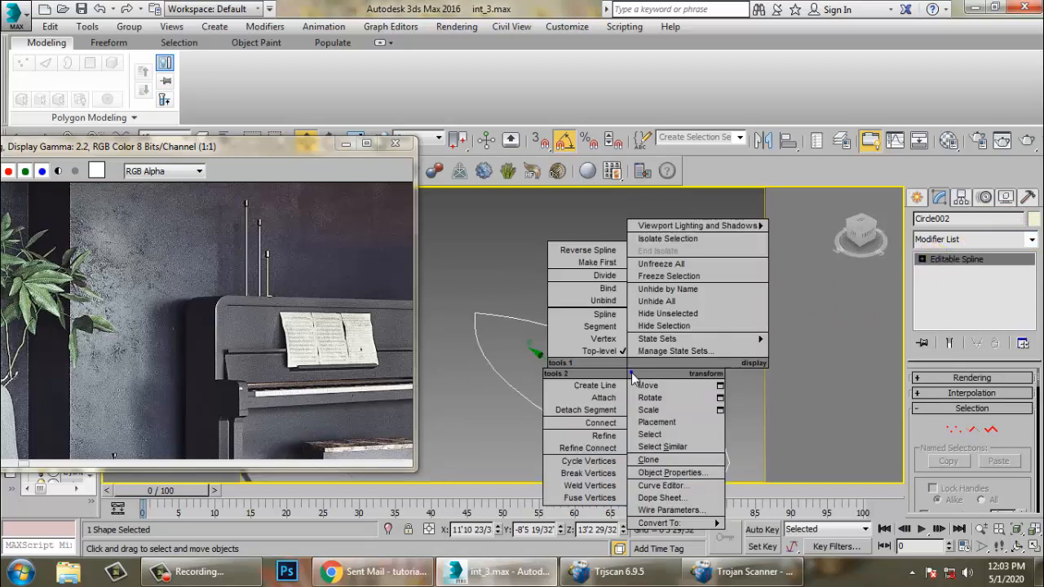
{"action": "left_click", "coordinate": [610, 438]}
{"action": "right_click", "coordinate": [601, 426]}
{"action": "middle_click_drag", "start_coordinate": [599, 426], "coordinate": [523, 309], "text": "alt"}
{"action": "left_click_drag", "start_coordinate": [523, 310], "coordinate": [653, 436]}
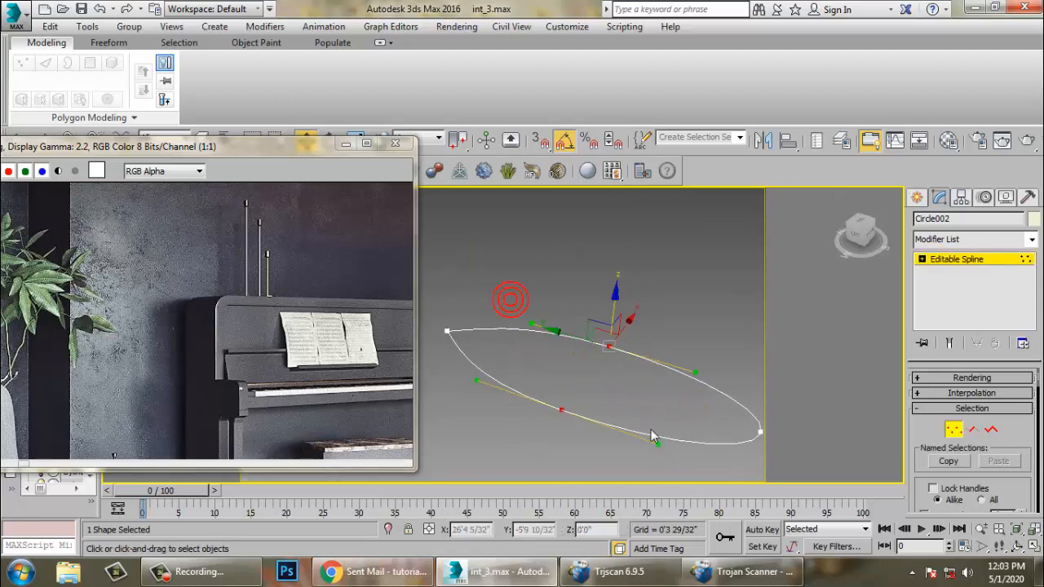
{"action": "left_click_drag", "start_coordinate": [629, 326], "coordinate": [626, 307]}
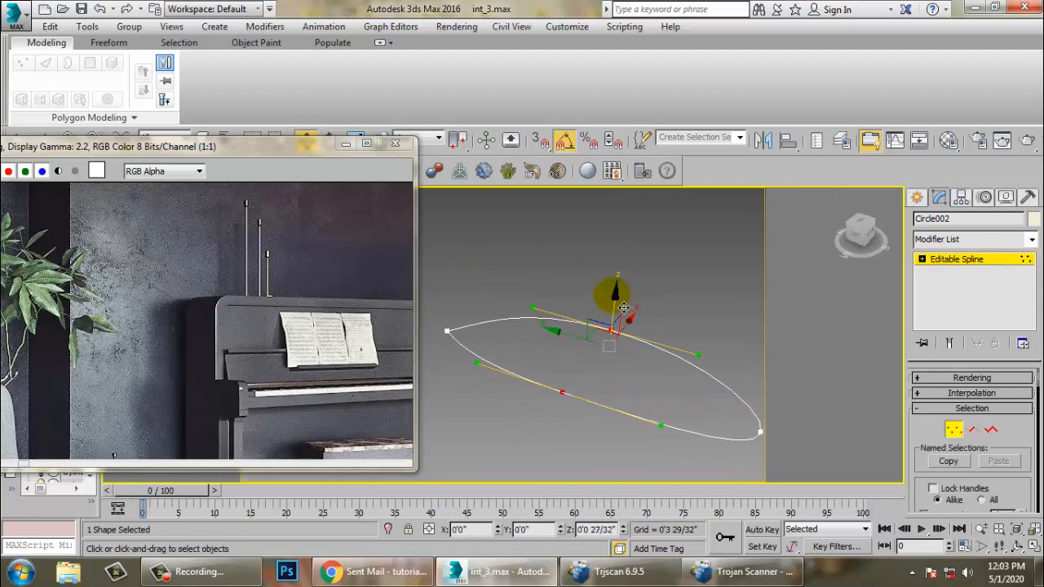
{"action": "middle_click_drag", "start_coordinate": [621, 306], "coordinate": [634, 331], "text": "alt"}
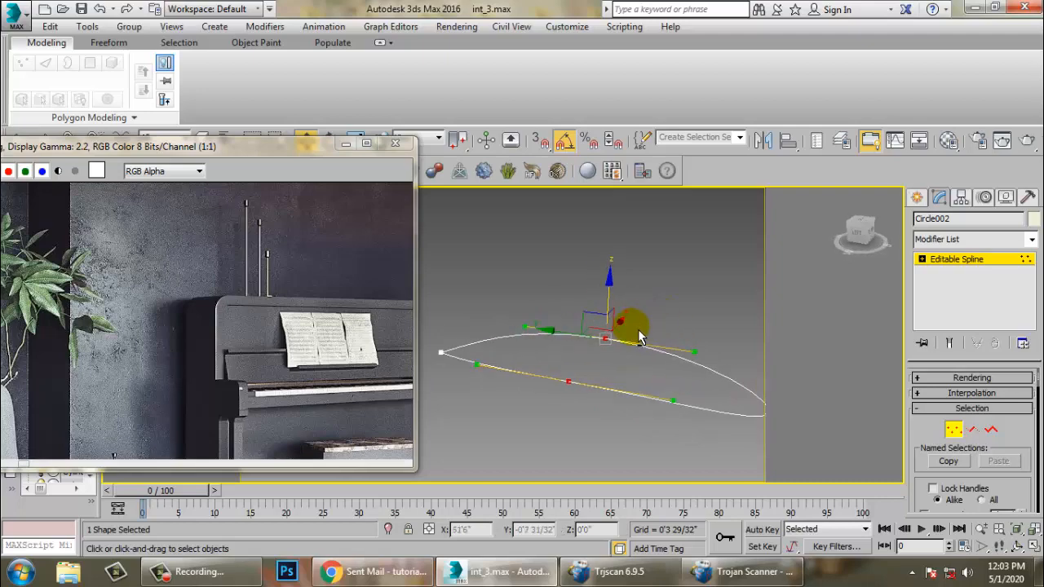
- Apply an Extrude modifier to the leaf spline and convert it to an Editable Poly
{"action": "right_click", "coordinate": [660, 400]}
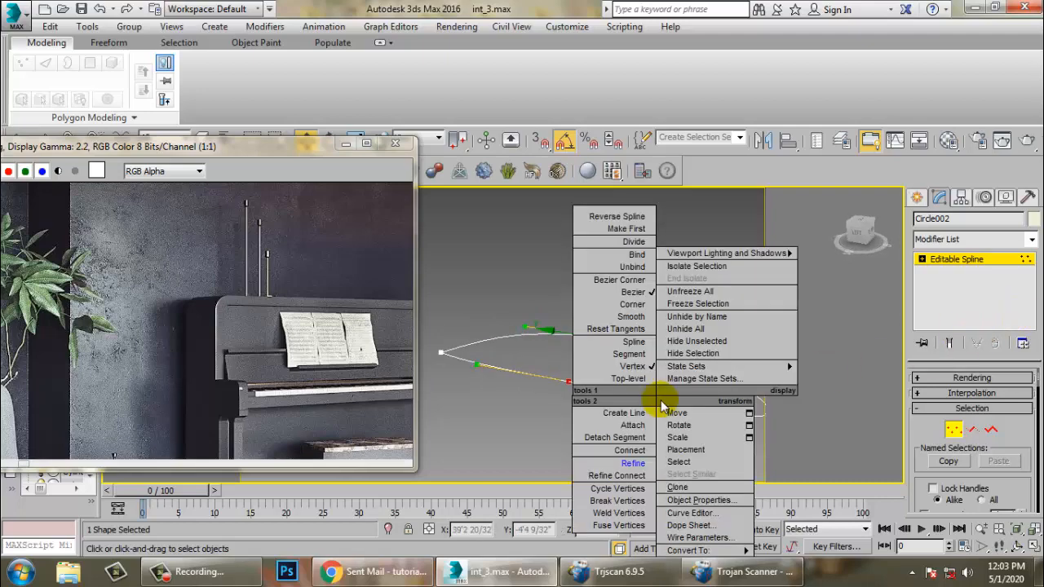
{"action": "left_click", "coordinate": [722, 205]}
{"action": "left_click", "coordinate": [1032, 239]}
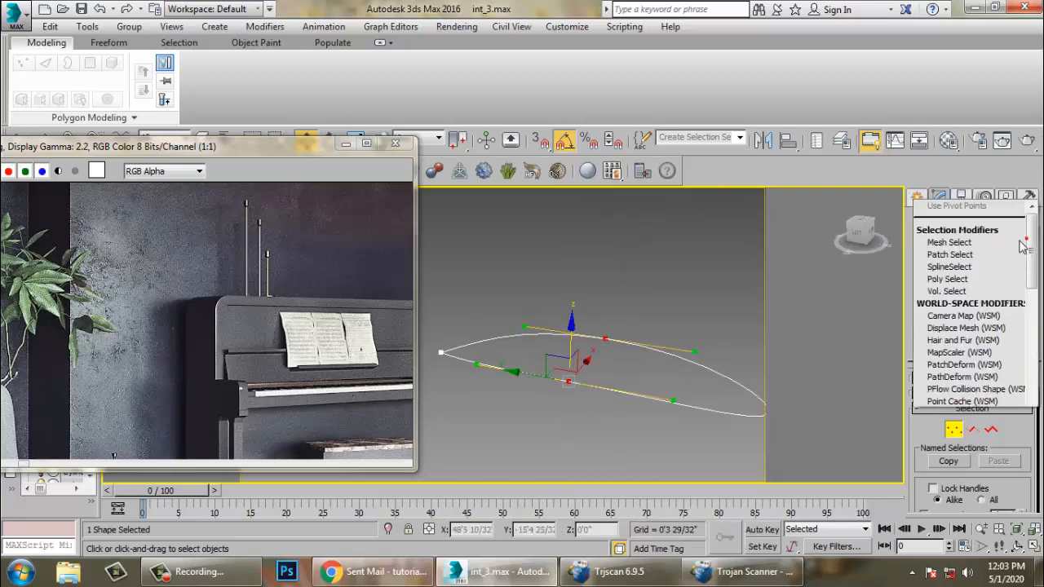
{"action": "scroll", "coordinate": [970, 307], "scroll_direction": "down", "scroll_amount": 10}
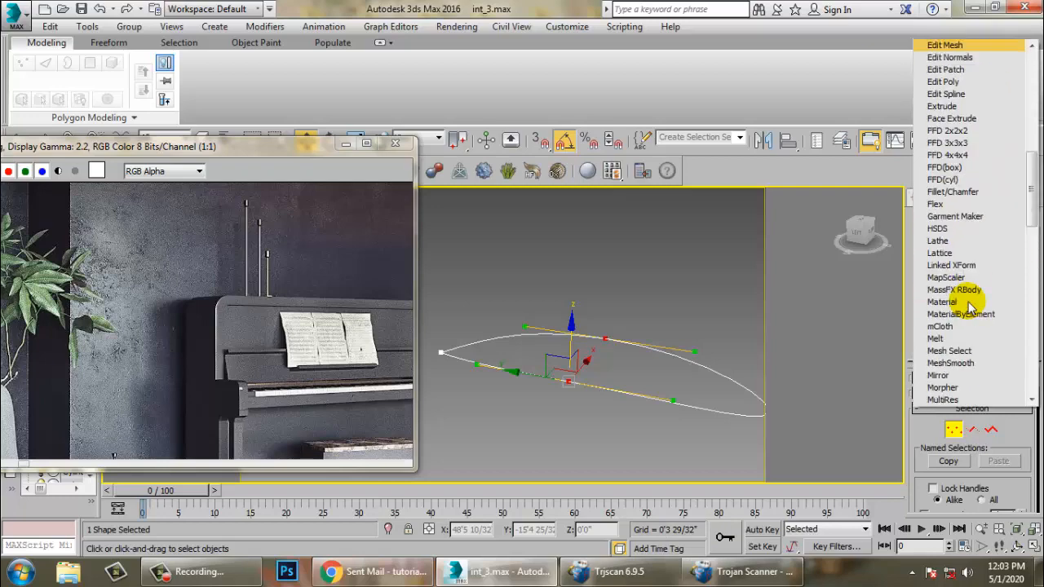
{"action": "scroll", "coordinate": [970, 308], "scroll_direction": "down", "scroll_amount": 1}
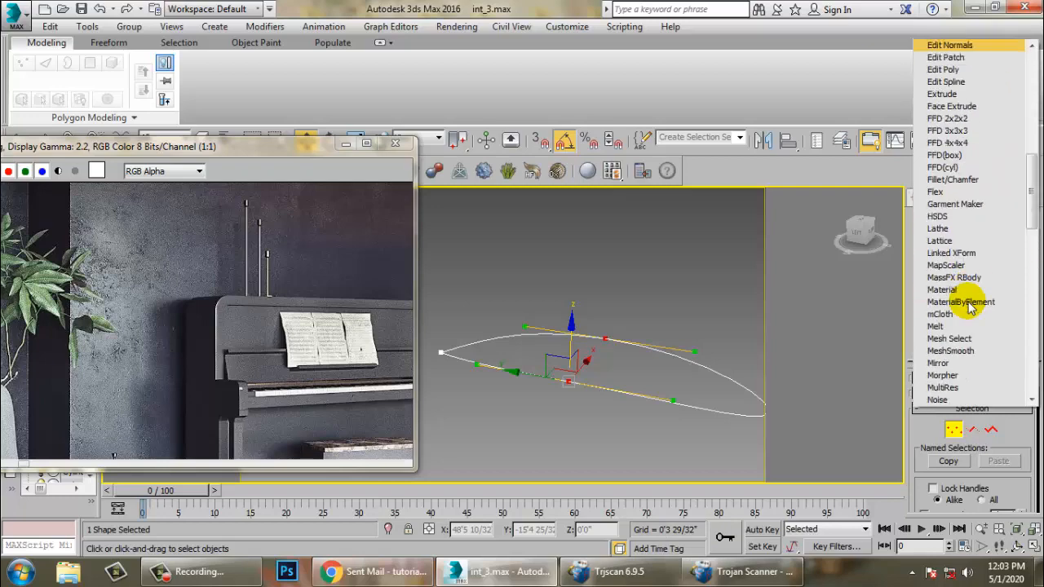
{"action": "left_click", "coordinate": [968, 98]}
{"action": "middle_click_drag", "start_coordinate": [652, 371], "coordinate": [646, 305], "text": "alt"}
{"action": "key", "text": "r"}
{"action": "key", "text": "w"}
{"action": "right_click", "coordinate": [645, 368]}
{"action": "mouse_move", "coordinate": [706, 526]}
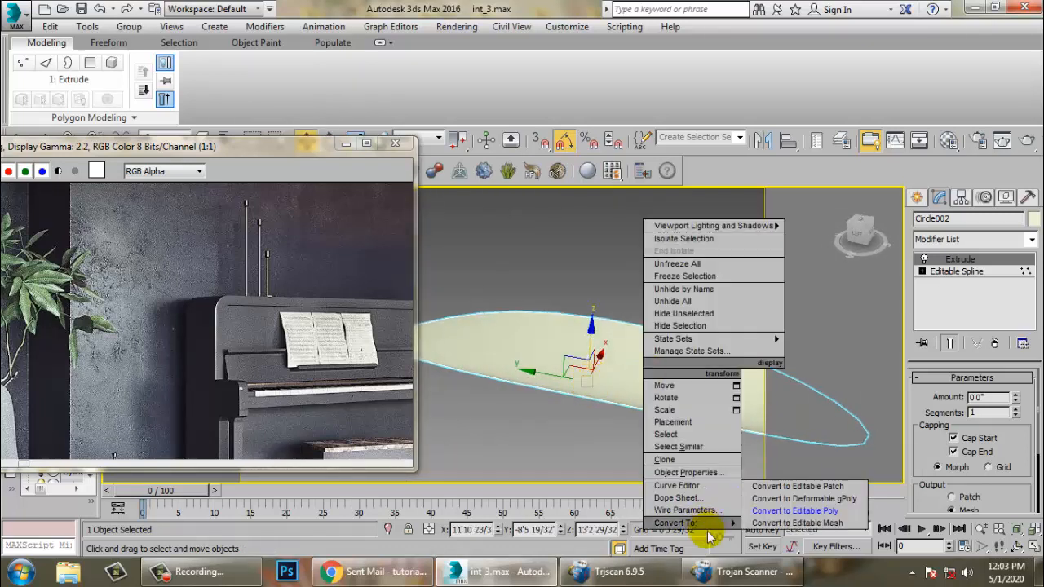
{"action": "left_click", "coordinate": [783, 511]}
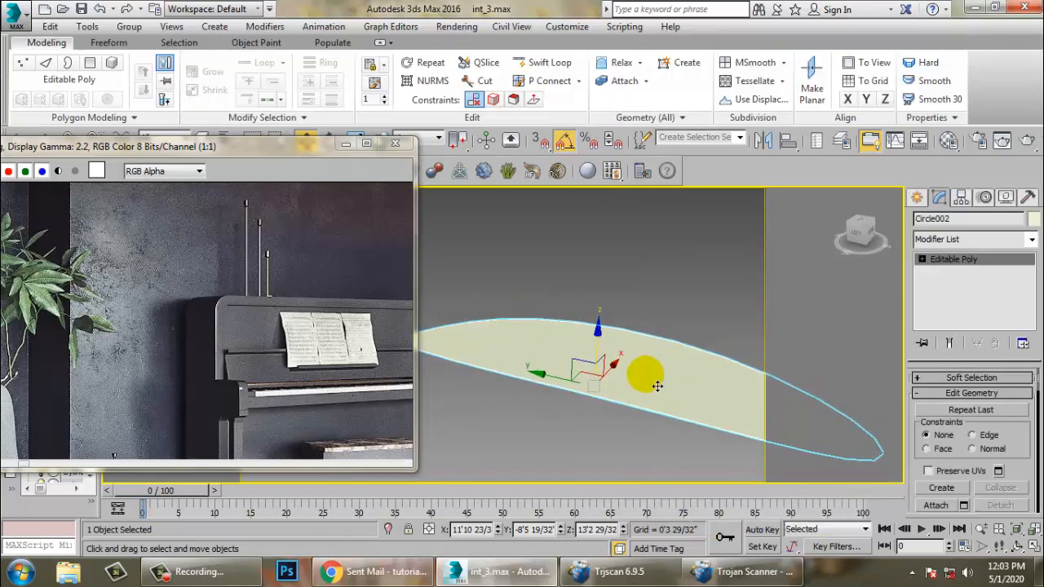
- Start a Cut across the leaf polygon and switch to vertex level
{"action": "right_click", "coordinate": [620, 374]}
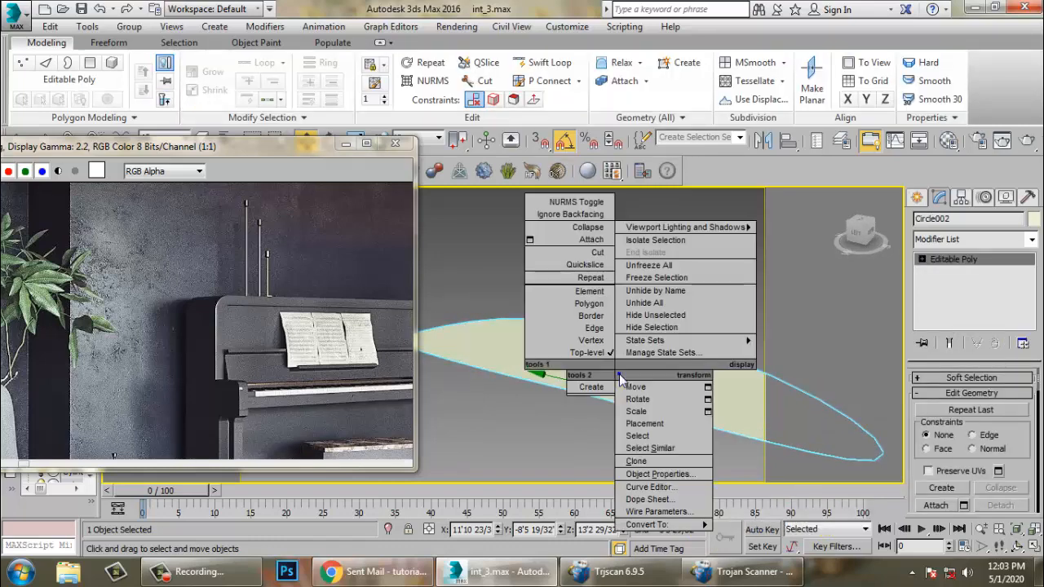
{"action": "left_click", "coordinate": [595, 252]}
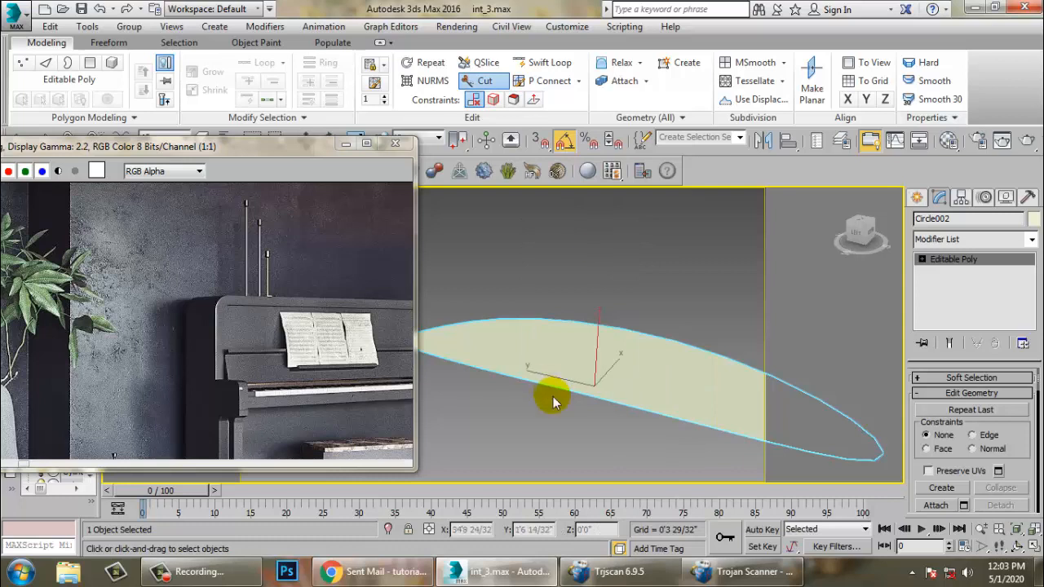
{"action": "mouse_move", "coordinate": [553, 401]}
{"action": "middle_mouse_down", "text": "alt"}
{"action": "mouse_move", "coordinate": [560, 419]}
{"action": "mouse_move", "coordinate": [571, 411]}
{"action": "middle_mouse_up", "text": "alt"}
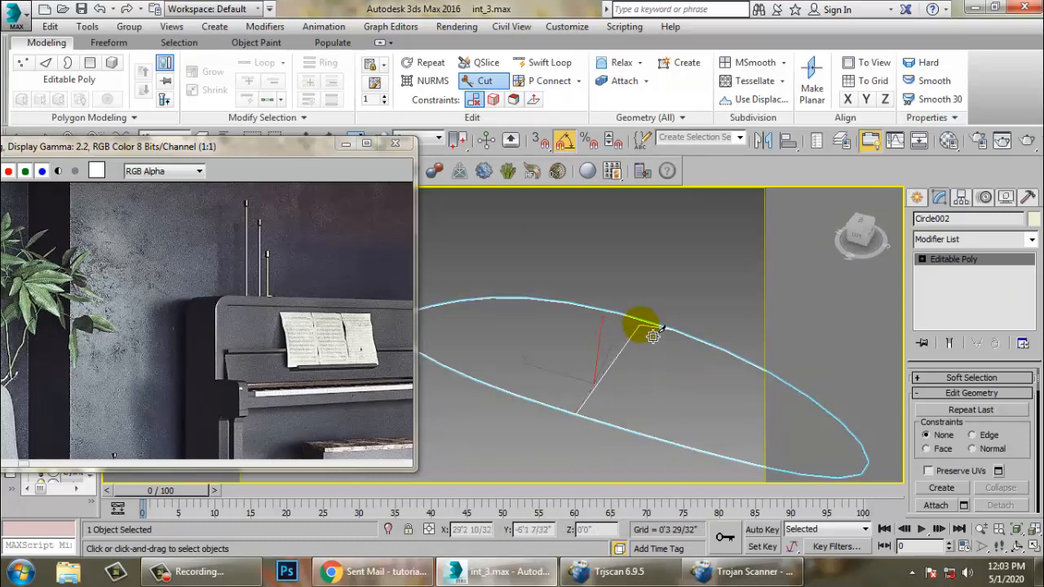
{"action": "right_click", "coordinate": [763, 411]}
{"action": "key", "text": "1"}
{"action": "middle_click_drag", "start_coordinate": [715, 401], "coordinate": [676, 372], "text": "alt"}
{"action": "scroll", "coordinate": [625, 411], "scroll_direction": "up", "scroll_amount": 2}
{"action": "middle_click_drag", "start_coordinate": [636, 406], "coordinate": [611, 412], "text": "alt"}
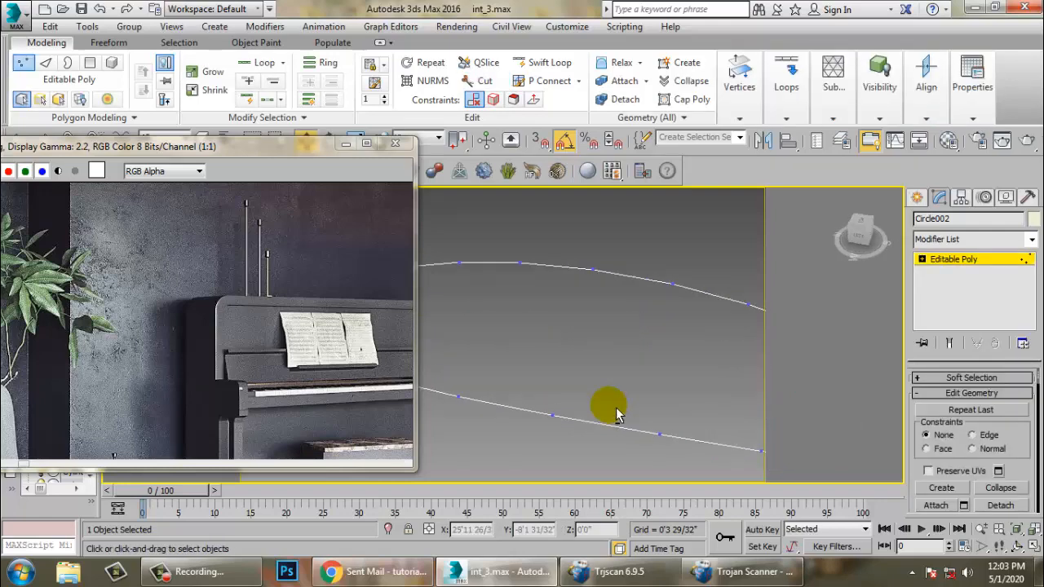
- Cut an edge across the leaf from an upper border vertex to a lower one, then exit vertex level
{"action": "right_click", "coordinate": [611, 411]}
{"action": "left_click", "coordinate": [583, 263]}
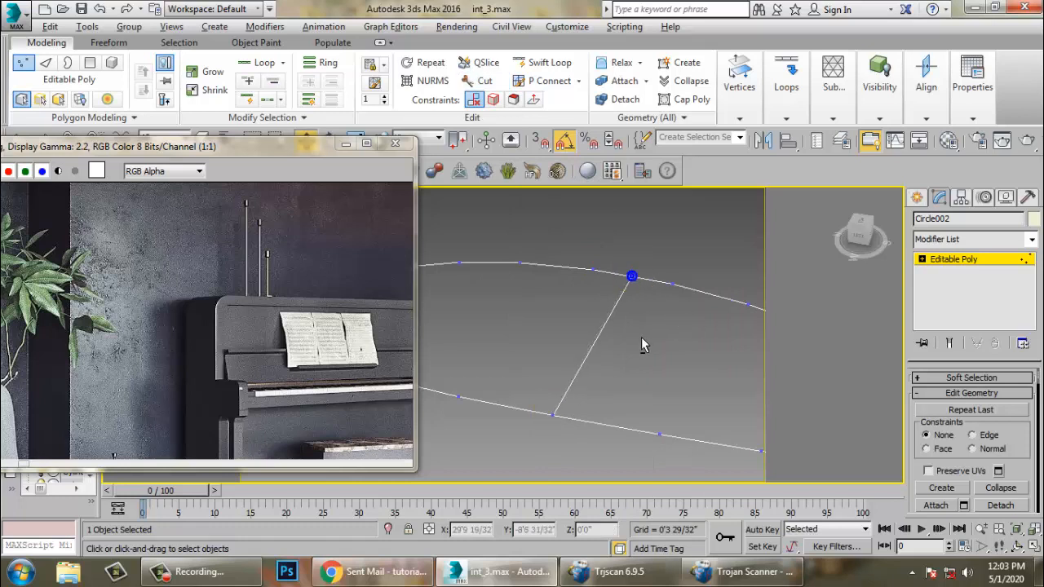
{"action": "middle_click_drag", "start_coordinate": [641, 345], "coordinate": [618, 328], "text": "alt"}
{"action": "left_click_drag", "start_coordinate": [538, 283], "coordinate": [578, 326]}
{"action": "scroll", "coordinate": [580, 327], "scroll_direction": "down", "scroll_amount": 3}
{"action": "middle_click_drag", "start_coordinate": [580, 329], "coordinate": [588, 362], "text": "alt"}
{"action": "left_click", "coordinate": [924, 260]}
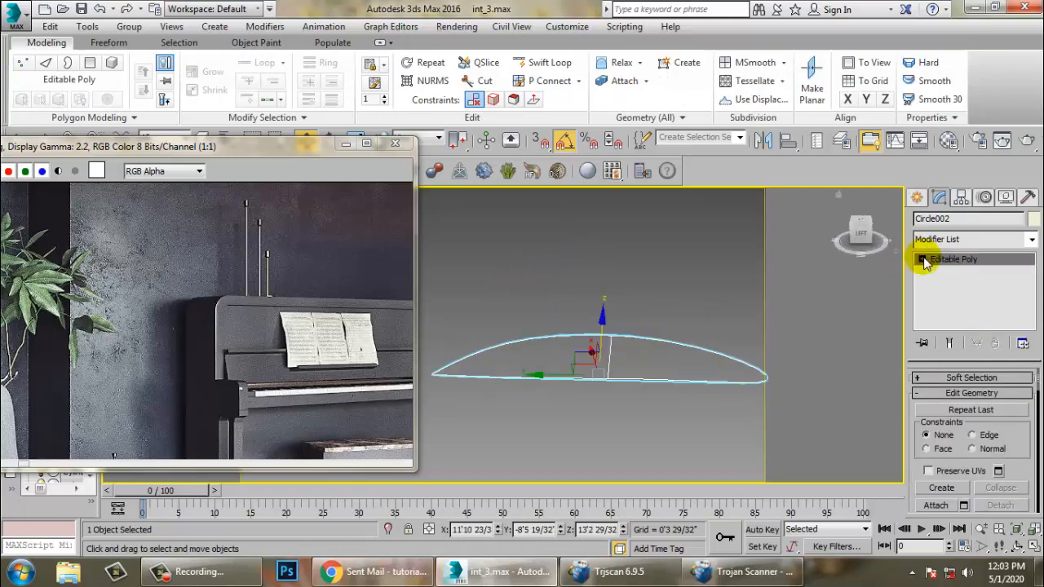
- Enter vertex level and move a group of the leaf's vertices to reshape it, then exit
{"action": "left_click", "coordinate": [923, 259]}
{"action": "left_click", "coordinate": [947, 283]}
{"action": "left_click", "coordinate": [954, 259]}
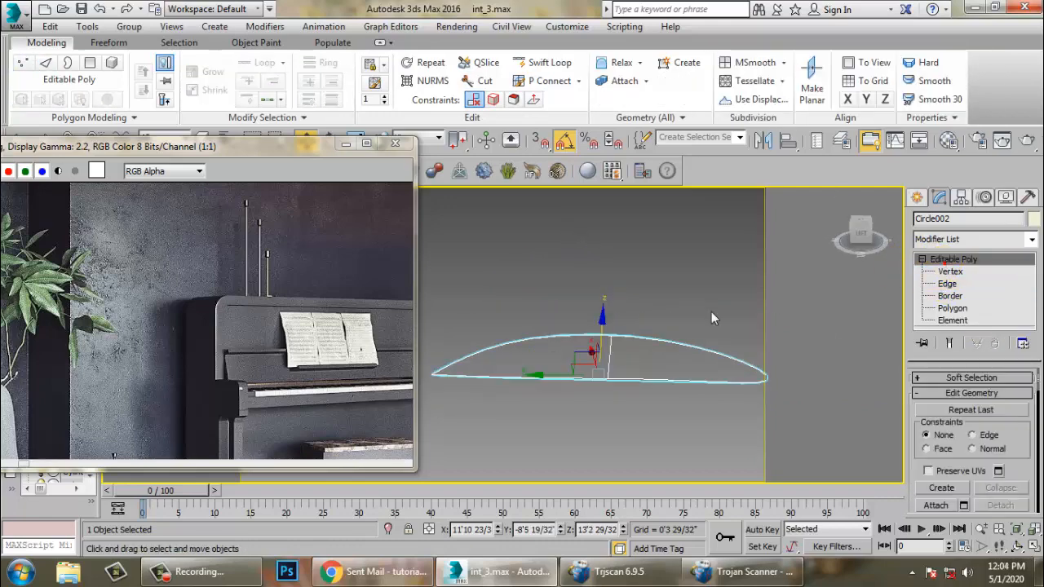
{"action": "left_click", "coordinate": [951, 271]}
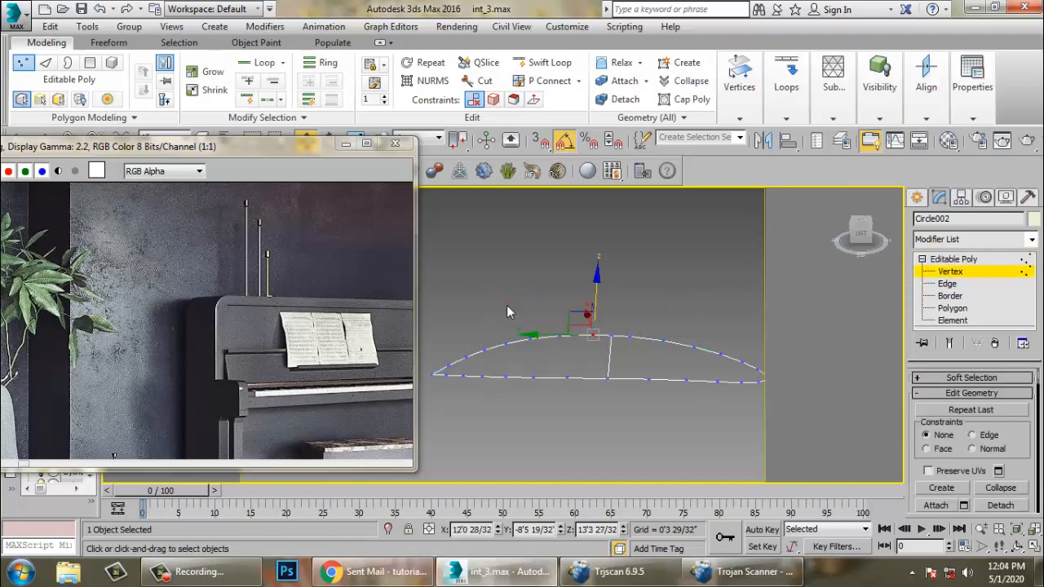
{"action": "left_click_drag", "start_coordinate": [577, 427], "coordinate": [593, 410]}
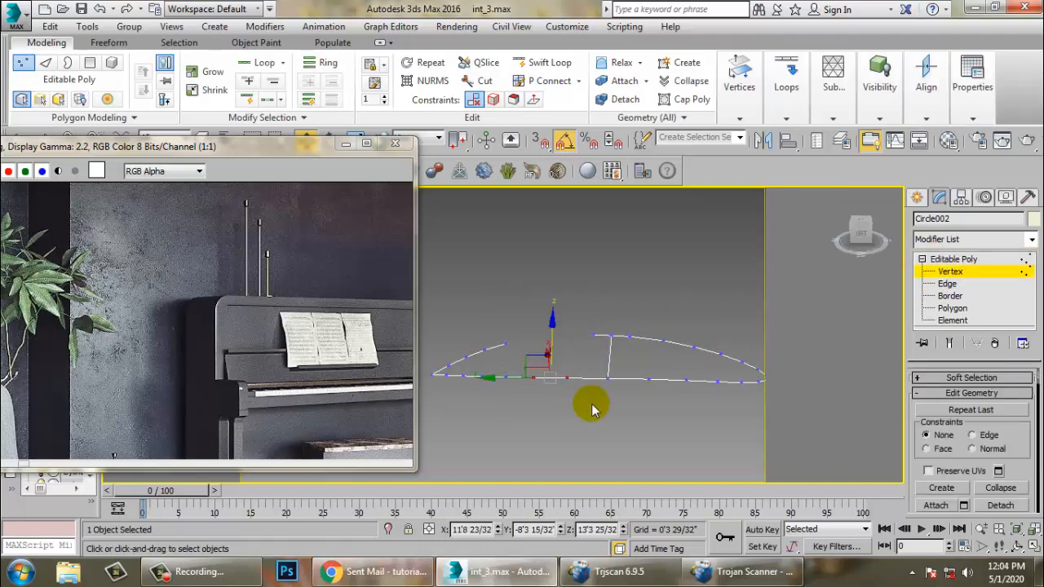
{"action": "left_click", "coordinate": [953, 260]}
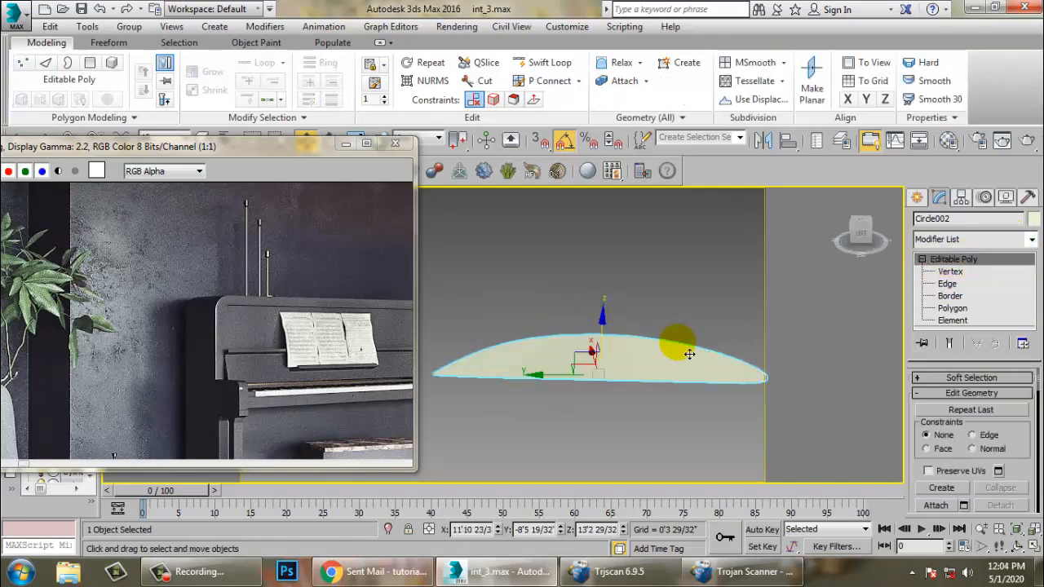
- Cut a midrib edge lengthwise from tip to tip of the leaf and switch to wireframe display
{"action": "middle_click_drag", "start_coordinate": [689, 353], "coordinate": [560, 366], "text": "alt"}
{"action": "key", "text": "1"}
{"action": "right_click", "coordinate": [581, 343]}
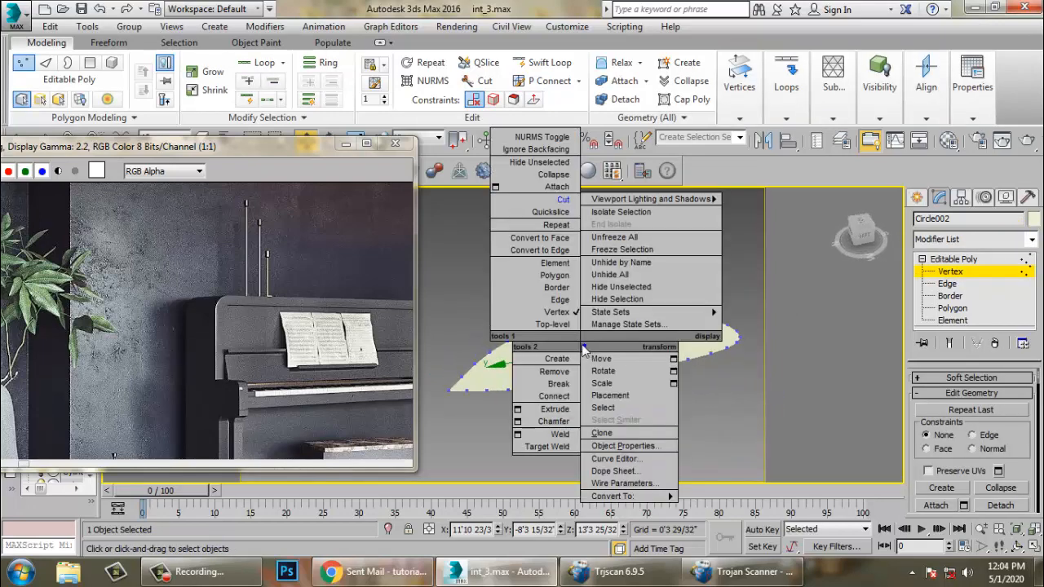
{"action": "left_click", "coordinate": [563, 198]}
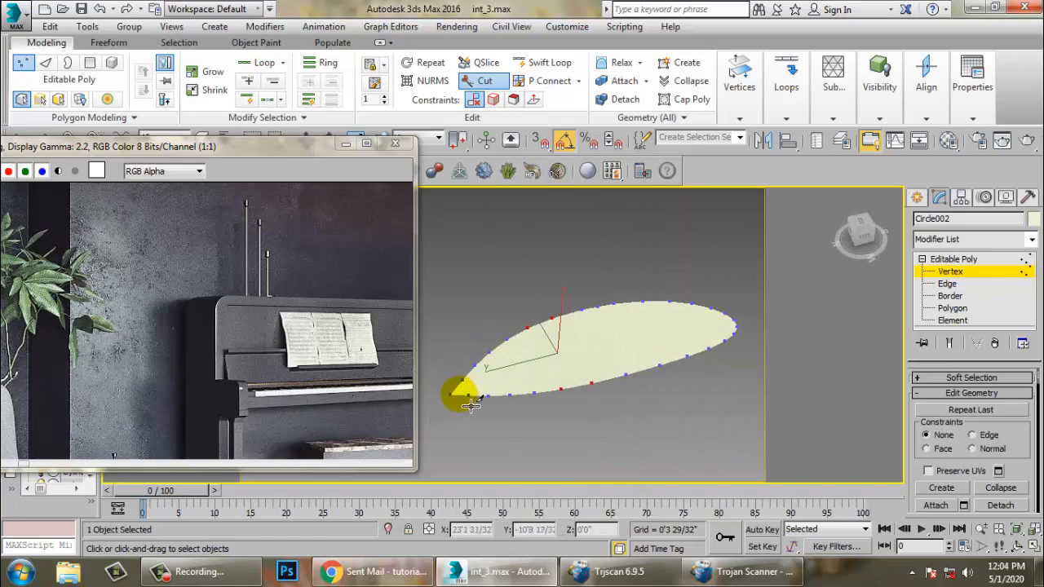
{"action": "left_click", "coordinate": [694, 328]}
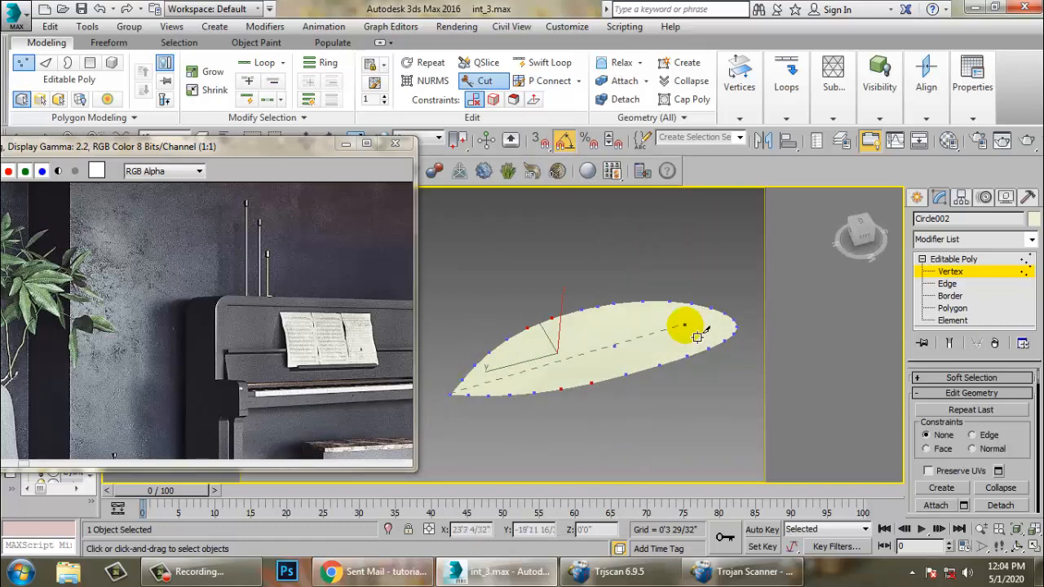
{"action": "key", "text": "F3"}
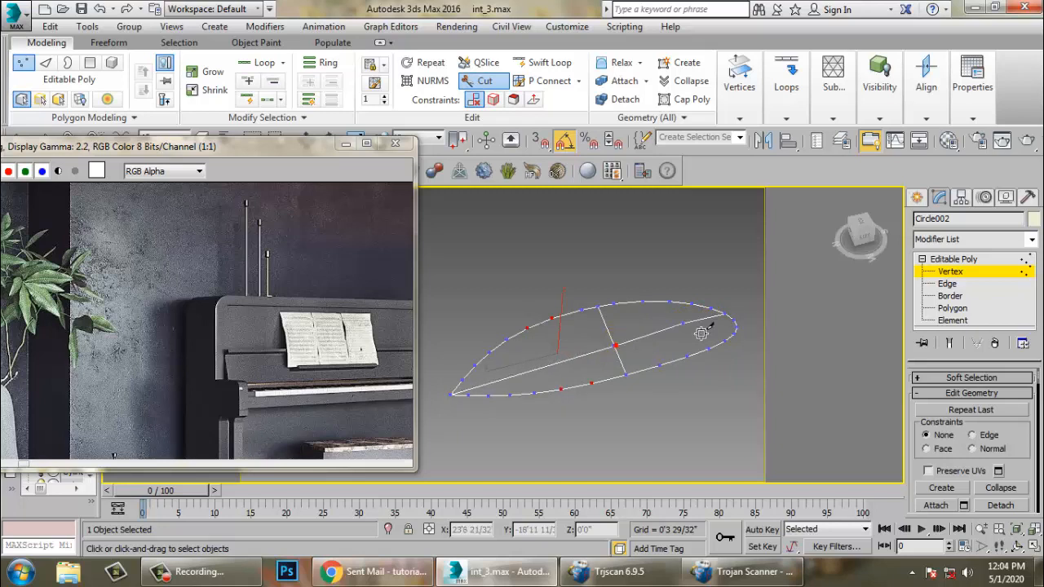
- Finish the Cut and return the leaf to object level
{"action": "right_click", "coordinate": [738, 327]}
{"action": "middle_click_drag", "start_coordinate": [730, 321], "coordinate": [634, 297], "text": "alt"}
{"action": "key", "text": "1"}
{"action": "key", "text": "1"}
{"action": "left_click", "coordinate": [956, 259]}
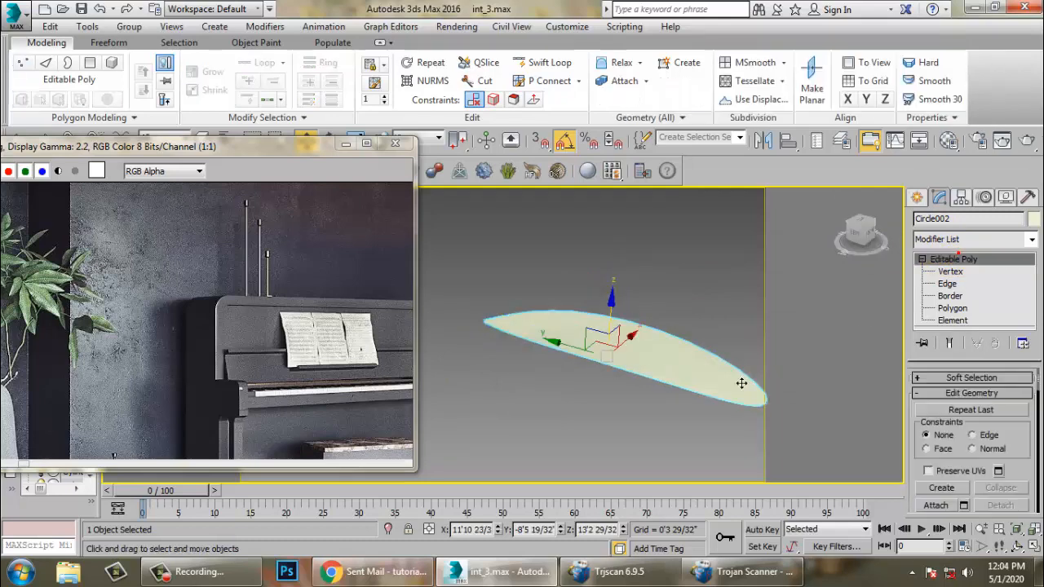
- Move the leaf into the scene beside the plant pot near the piano
{"action": "scroll", "coordinate": [678, 399], "scroll_direction": "down", "scroll_amount": 10}
{"action": "middle_click_drag", "start_coordinate": [741, 383], "coordinate": [694, 343], "text": "alt"}
{"action": "scroll", "coordinate": [667, 404], "scroll_direction": "down", "scroll_amount": 2}
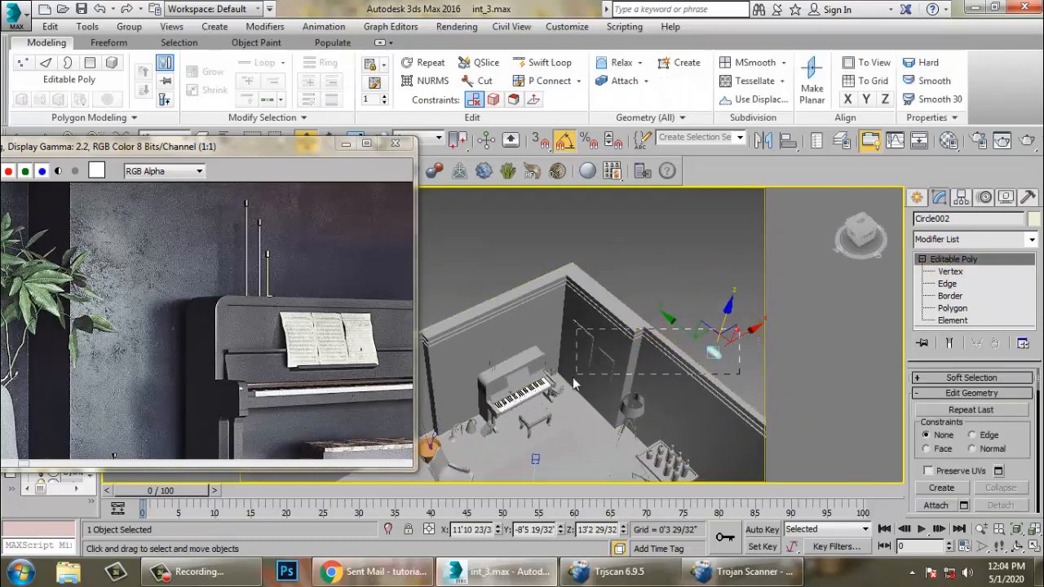
{"action": "left_click_drag", "start_coordinate": [574, 380], "coordinate": [571, 381]}
{"action": "left_click", "coordinate": [721, 351]}
{"action": "left_click_drag", "start_coordinate": [739, 335], "coordinate": [562, 409]}
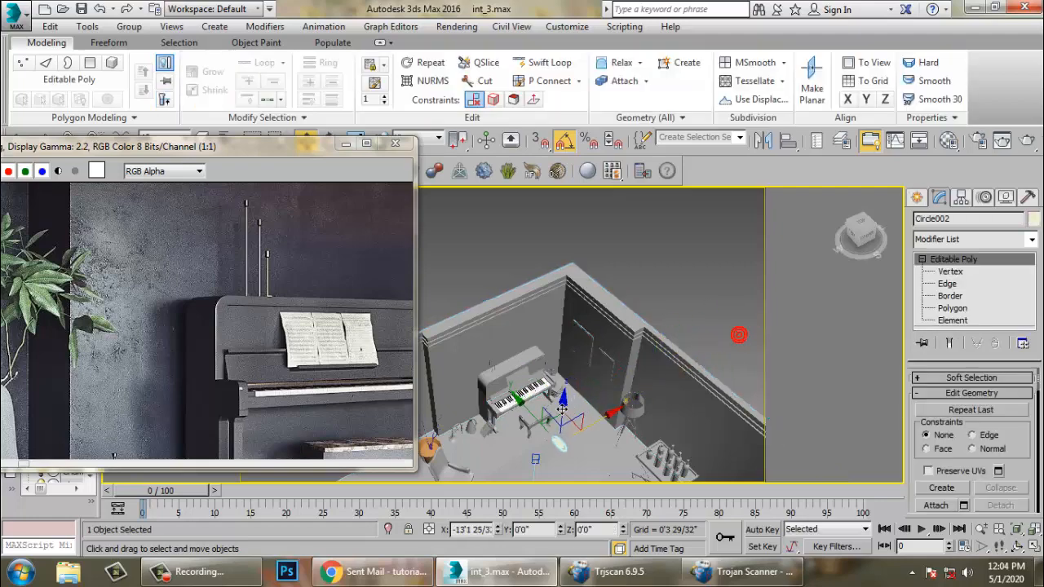
{"action": "middle_click_drag", "start_coordinate": [562, 409], "coordinate": [606, 420], "text": "alt"}
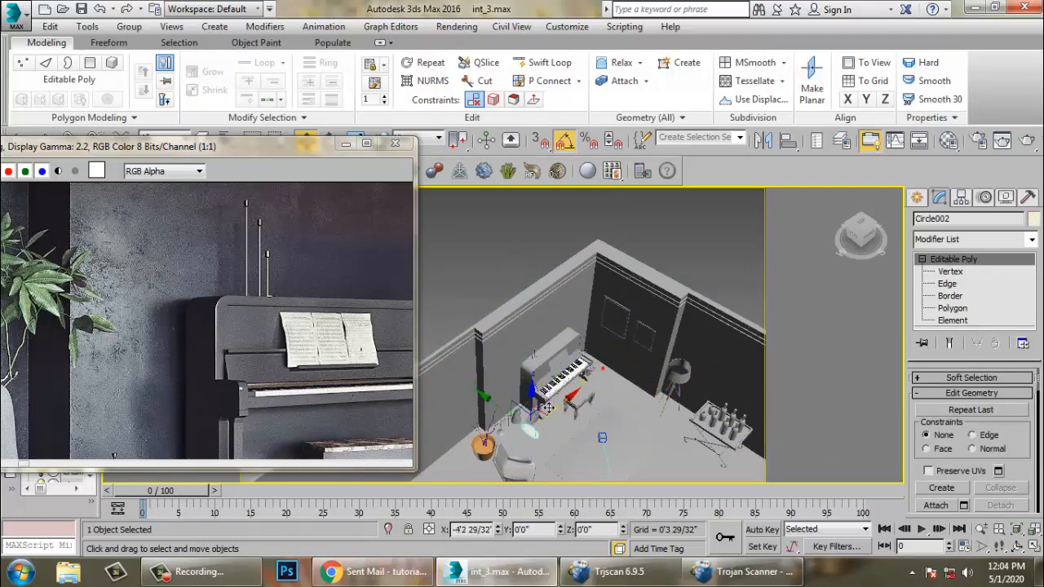
{"action": "left_click_drag", "start_coordinate": [539, 412], "coordinate": [483, 420]}
{"action": "key", "text": "z"}
{"action": "middle_click_drag", "start_coordinate": [482, 420], "coordinate": [666, 435], "text": "alt"}
{"action": "scroll", "coordinate": [576, 373], "scroll_direction": "down", "scroll_amount": 5}
{"action": "middle_click_drag", "start_coordinate": [579, 408], "coordinate": [471, 368], "text": "alt"}
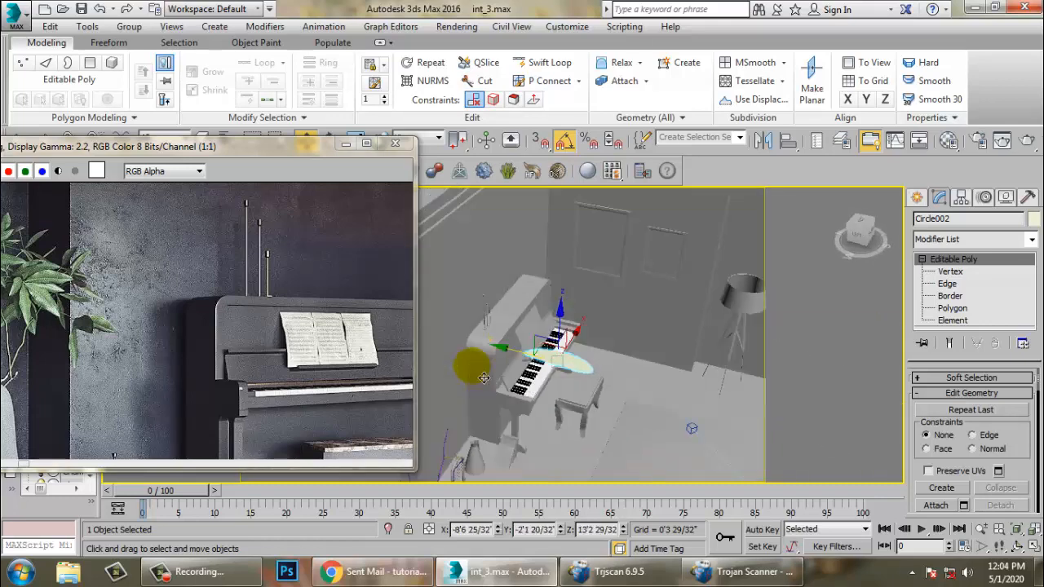
{"action": "scroll", "coordinate": [651, 402], "scroll_direction": "up", "scroll_amount": 3}
{"action": "middle_click_drag", "start_coordinate": [650, 402], "coordinate": [578, 369], "text": "alt"}
{"action": "key", "text": "alt+w"}
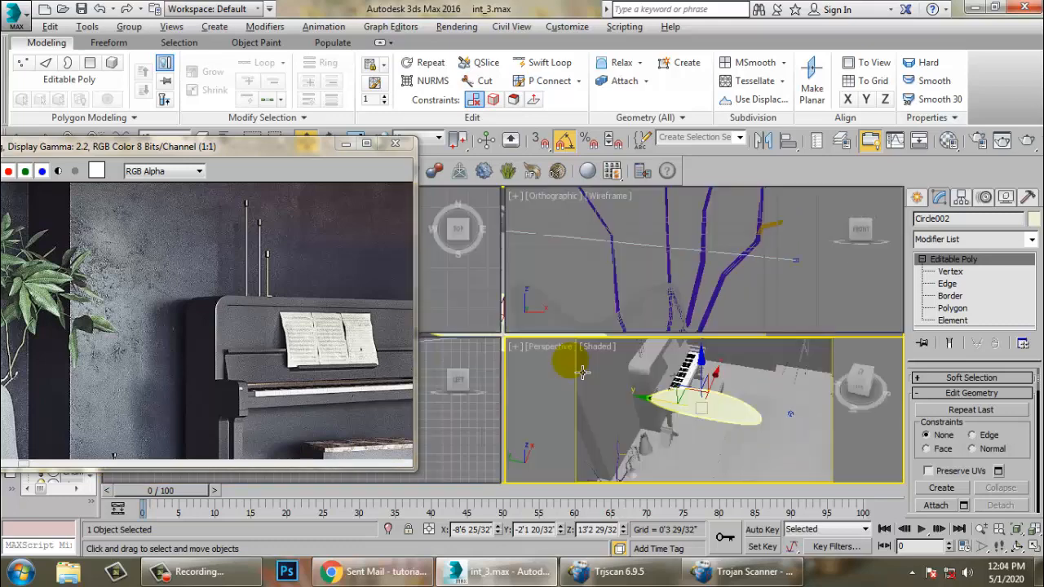
- Move the leaf's pivot to its lower tip using Affect Pivot Only in the top view, then turn it off
{"action": "left_click", "coordinate": [461, 285]}
{"action": "key", "text": "alt+w"}
{"action": "key", "text": "z"}
{"action": "mouse_move", "coordinate": [617, 308]}
{"action": "middle_mouse_down"}
{"action": "mouse_move", "coordinate": [669, 314]}
{"action": "mouse_move", "coordinate": [604, 307]}
{"action": "middle_mouse_up"}
{"action": "scroll", "coordinate": [669, 314], "scroll_direction": "down", "scroll_amount": 2}
{"action": "scroll", "coordinate": [669, 313], "scroll_direction": "up", "scroll_amount": 2}
{"action": "scroll", "coordinate": [471, 295], "scroll_direction": "up", "scroll_amount": 2}
{"action": "middle_click_drag", "start_coordinate": [471, 295], "coordinate": [578, 329]}
{"action": "scroll", "coordinate": [578, 326], "scroll_direction": "up", "scroll_amount": 7}
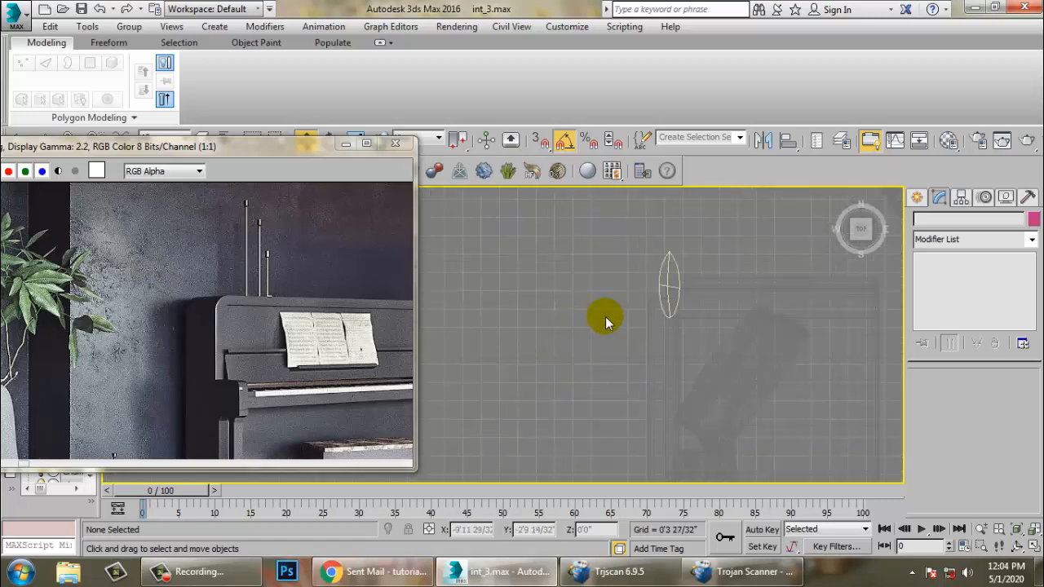
{"action": "left_click", "coordinate": [676, 274]}
{"action": "key", "text": "z"}
{"action": "middle_click_drag", "start_coordinate": [688, 268], "coordinate": [629, 262]}
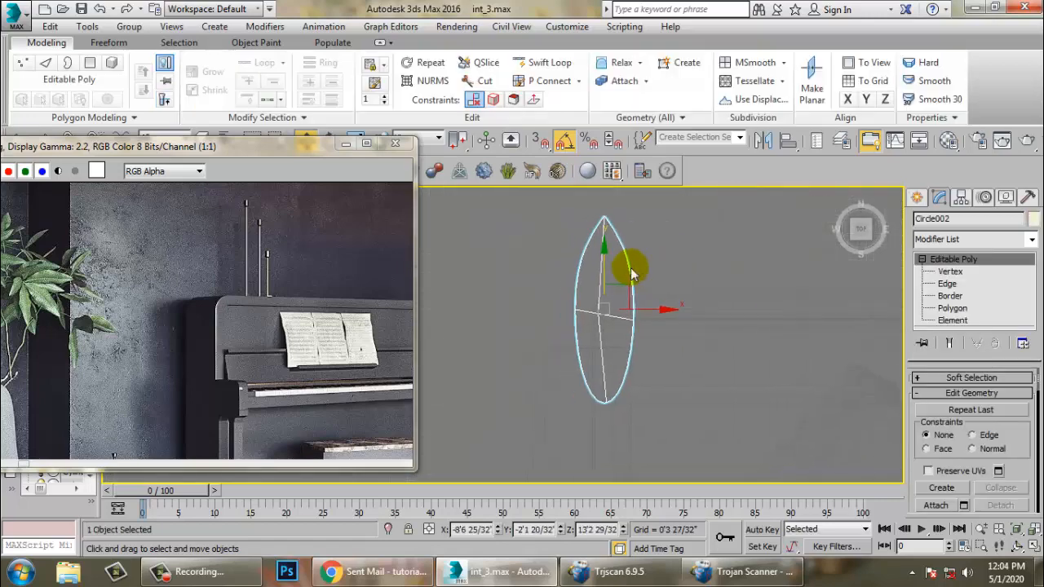
{"action": "left_click", "coordinate": [961, 198]}
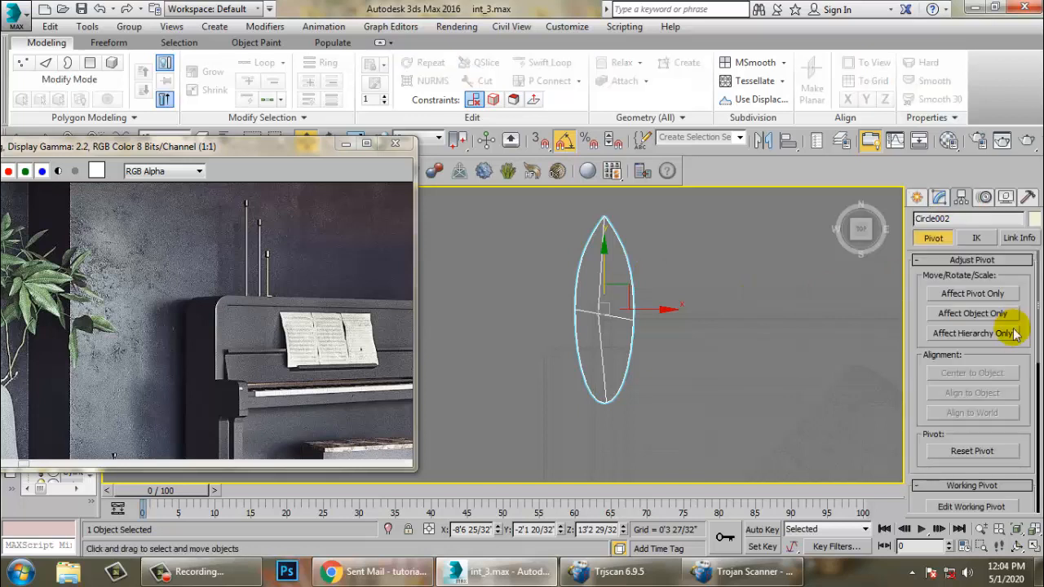
{"action": "left_click", "coordinate": [996, 295]}
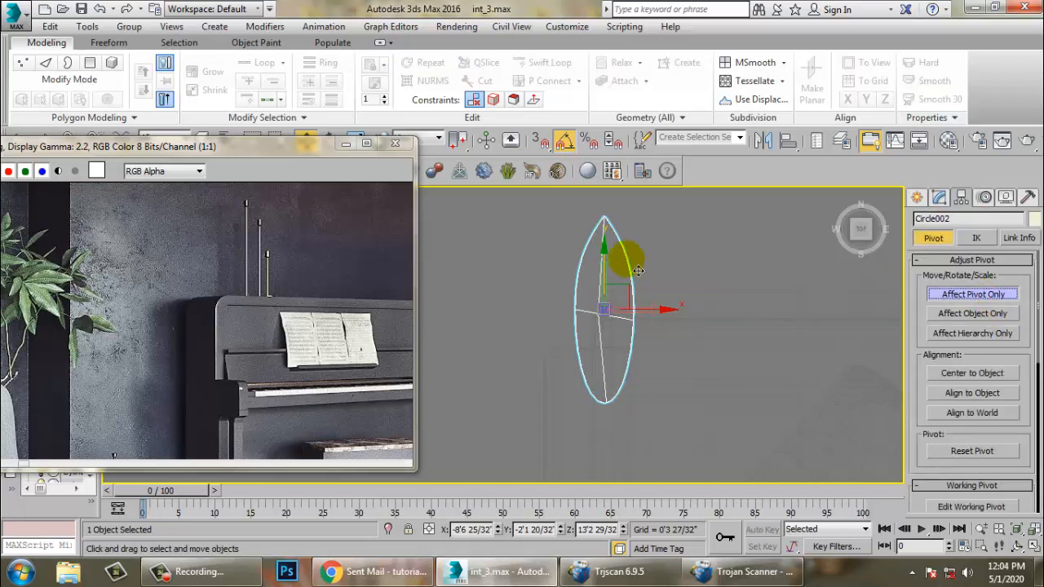
{"action": "left_click_drag", "start_coordinate": [616, 279], "coordinate": [621, 364]}
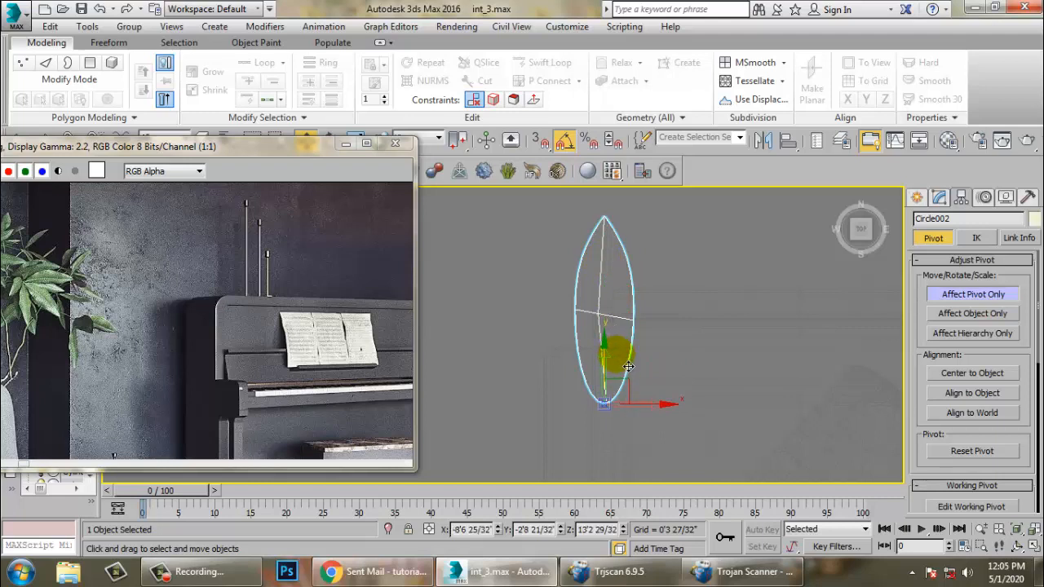
{"action": "scroll", "coordinate": [628, 366], "scroll_direction": "up", "scroll_amount": 5}
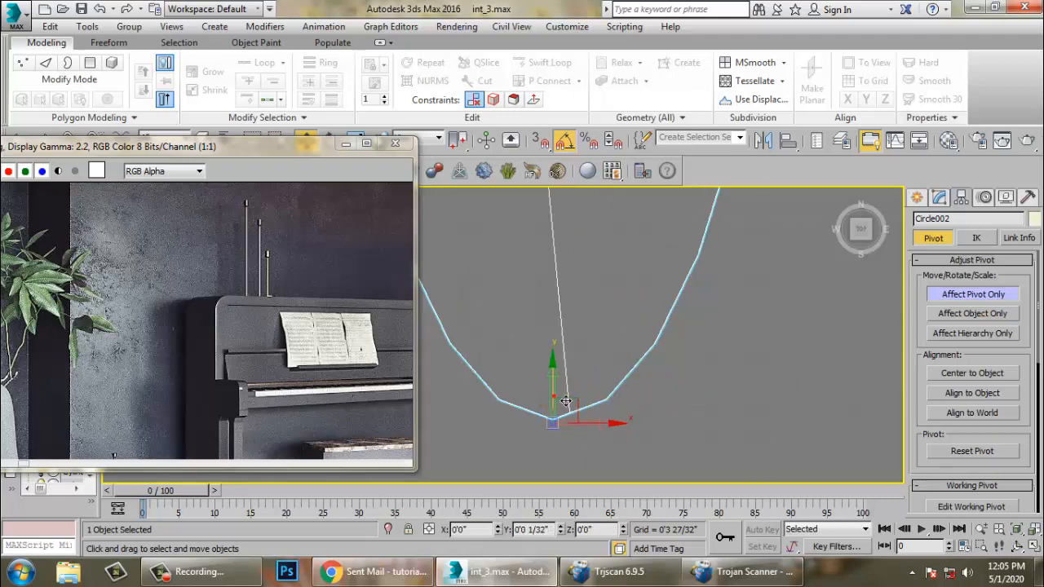
{"action": "left_click_drag", "start_coordinate": [595, 425], "coordinate": [623, 433]}
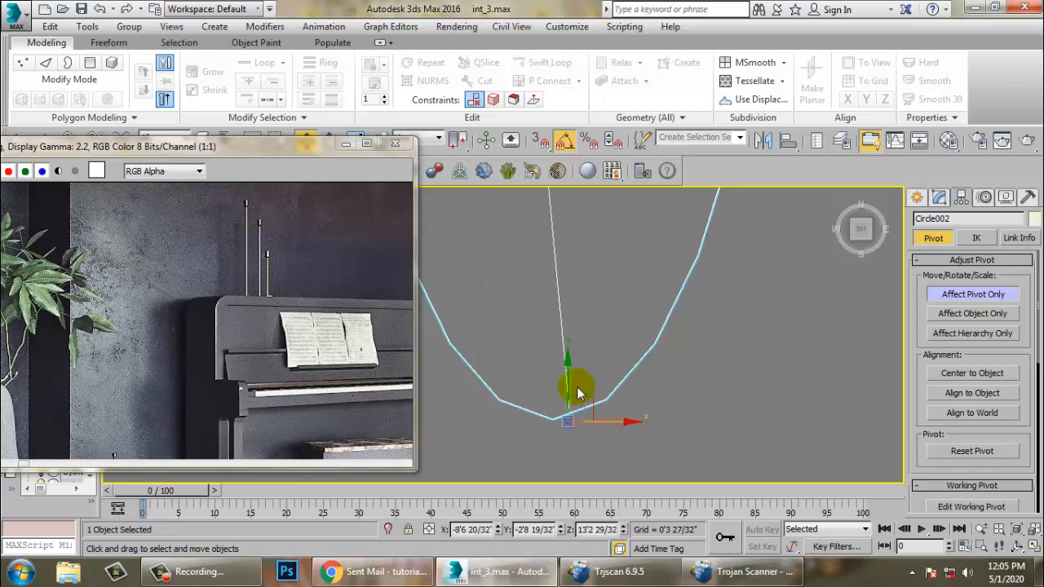
{"action": "left_click_drag", "start_coordinate": [577, 390], "coordinate": [606, 422]}
{"action": "left_click", "coordinate": [697, 384]}
{"action": "left_click", "coordinate": [992, 292]}
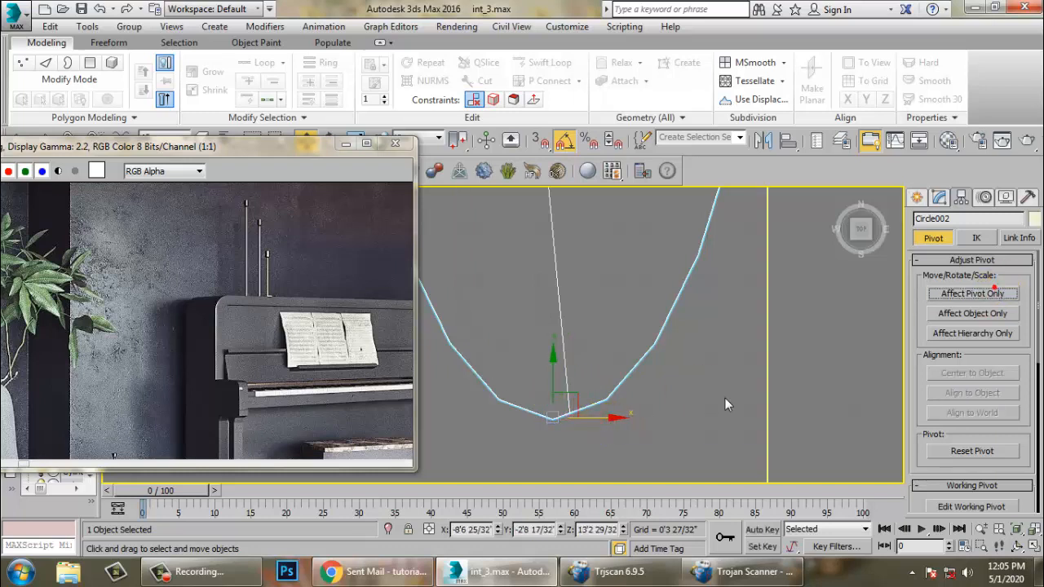
- Try rotating the leaf in the perspective view and undo the rotation
{"action": "key", "text": "alt+w"}
{"action": "middle_click", "coordinate": [641, 380]}
{"action": "key", "text": "alt+w"}
{"action": "middle_click_drag", "start_coordinate": [618, 376], "coordinate": [632, 335], "text": "alt"}
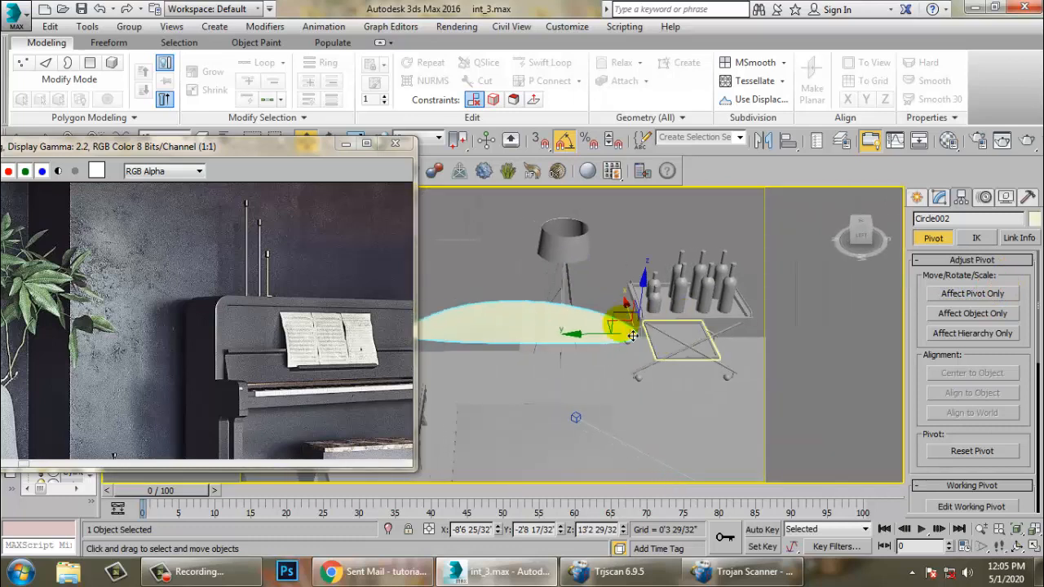
{"action": "key", "text": "e"}
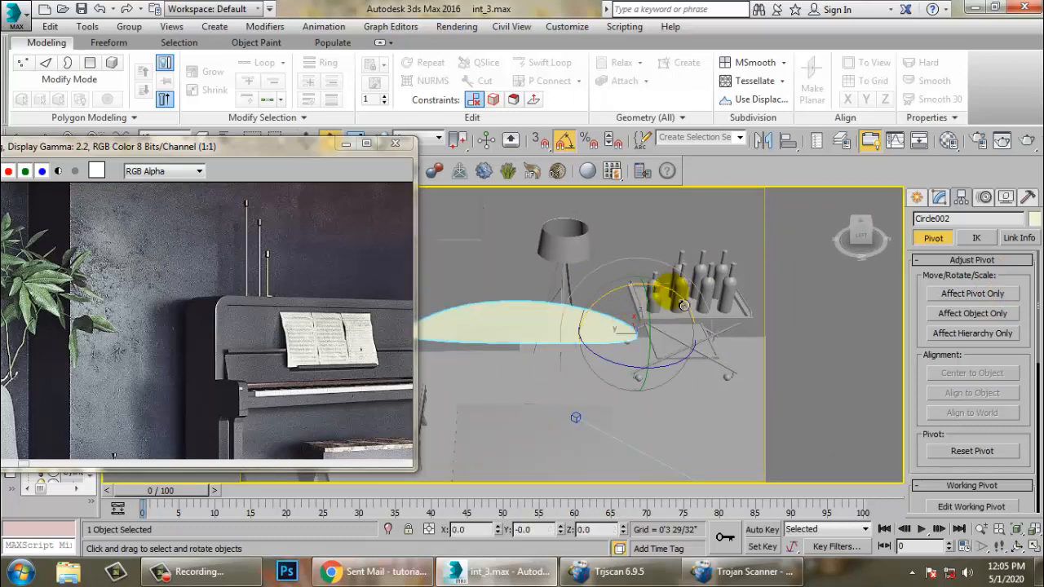
{"action": "left_click_drag", "start_coordinate": [684, 305], "coordinate": [658, 293]}
{"action": "key", "text": "ctrl+z"}
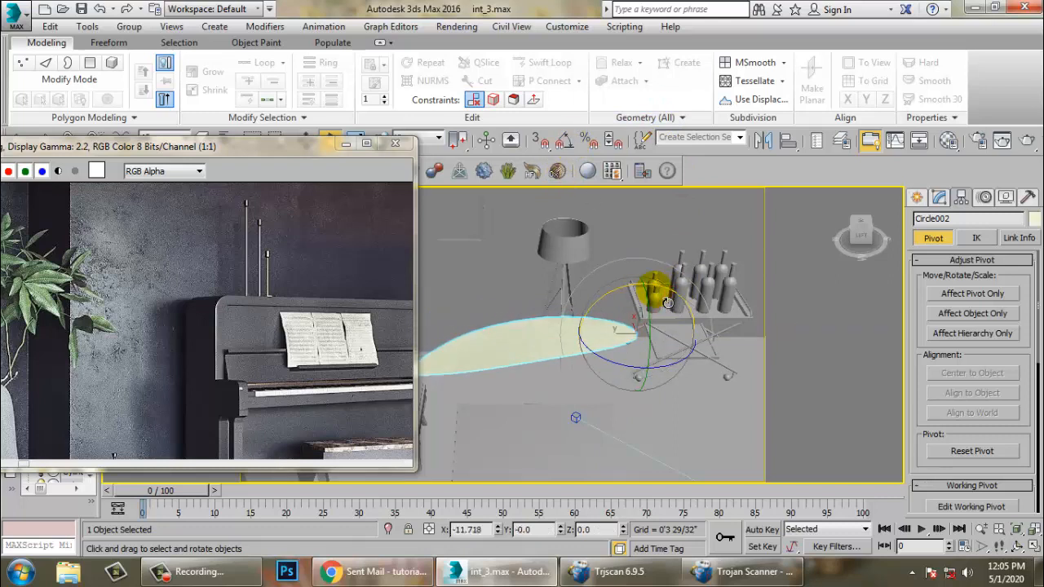
- Rotate-clone the leaf around its pivot with a 45° angle snap, making 5 copies and then one more copy
{"action": "key", "text": "w"}
{"action": "key", "text": "alt+w"}
{"action": "middle_click", "coordinate": [477, 280]}
{"action": "key", "text": "alt+w"}
{"action": "scroll", "coordinate": [552, 289], "scroll_direction": "down", "scroll_amount": 6}
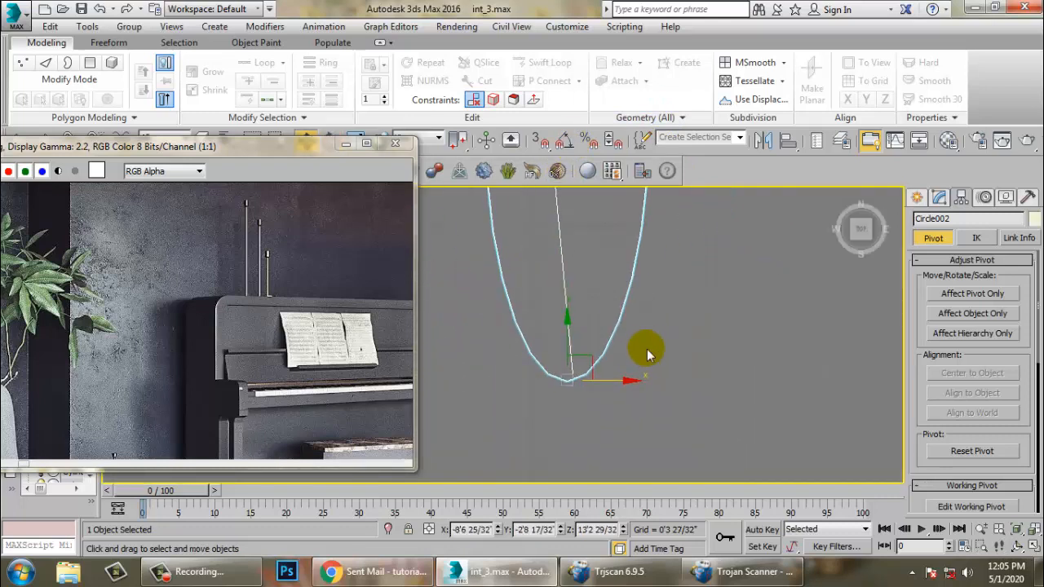
{"action": "key", "text": "e"}
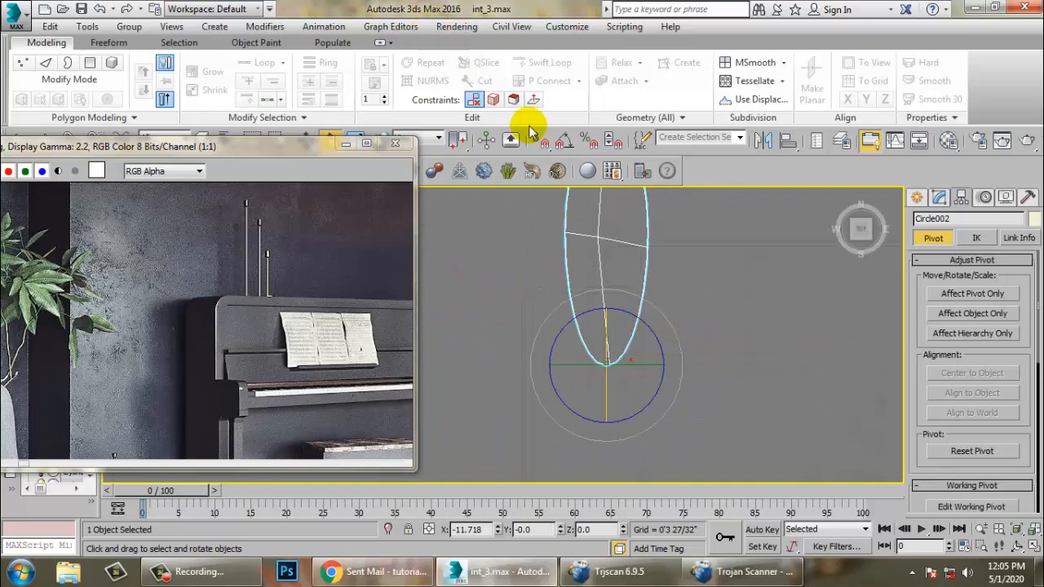
{"action": "right_click", "coordinate": [563, 144]}
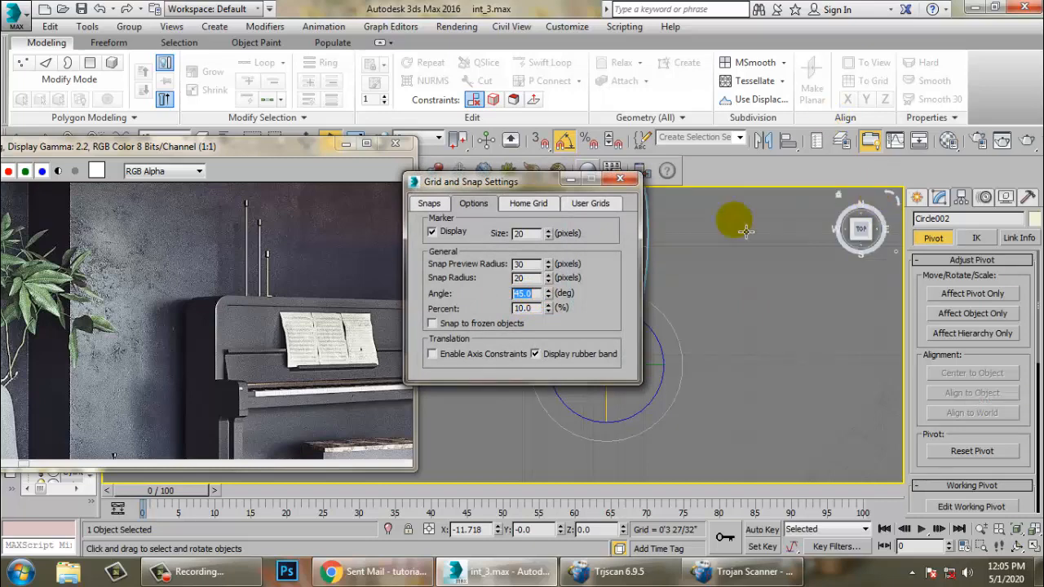
{"action": "left_click", "coordinate": [620, 178]}
{"action": "left_click_drag", "start_coordinate": [667, 349], "coordinate": [661, 346]}
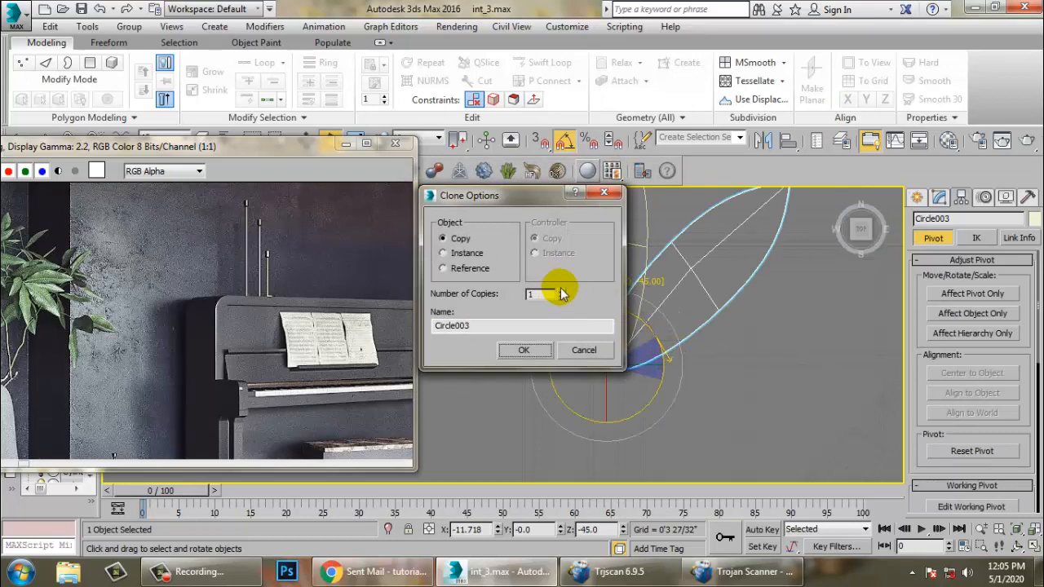
{"action": "left_click", "coordinate": [535, 357]}
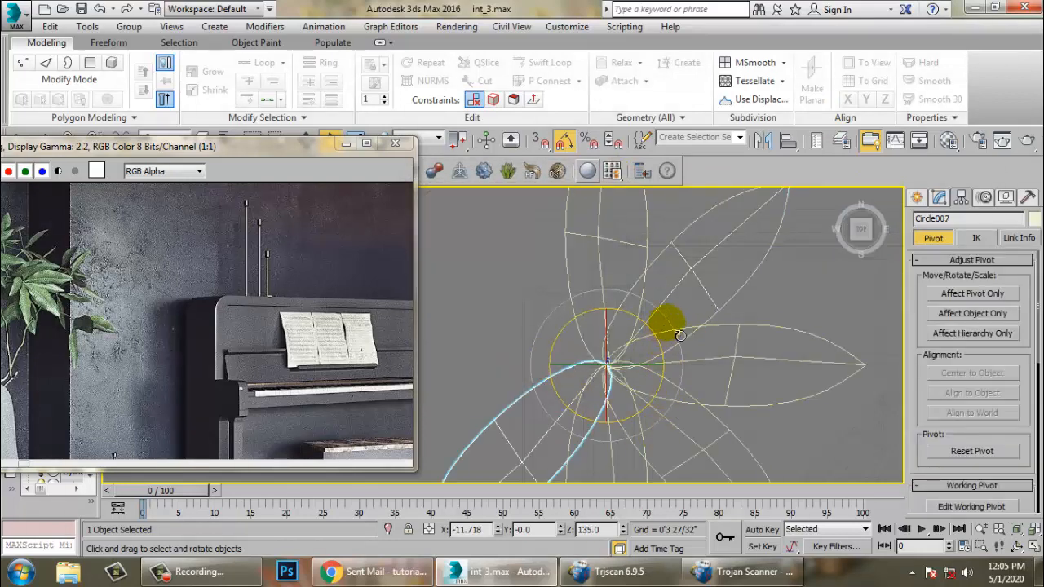
{"action": "left_click_drag", "start_coordinate": [681, 335], "coordinate": [680, 341], "text": "shift"}
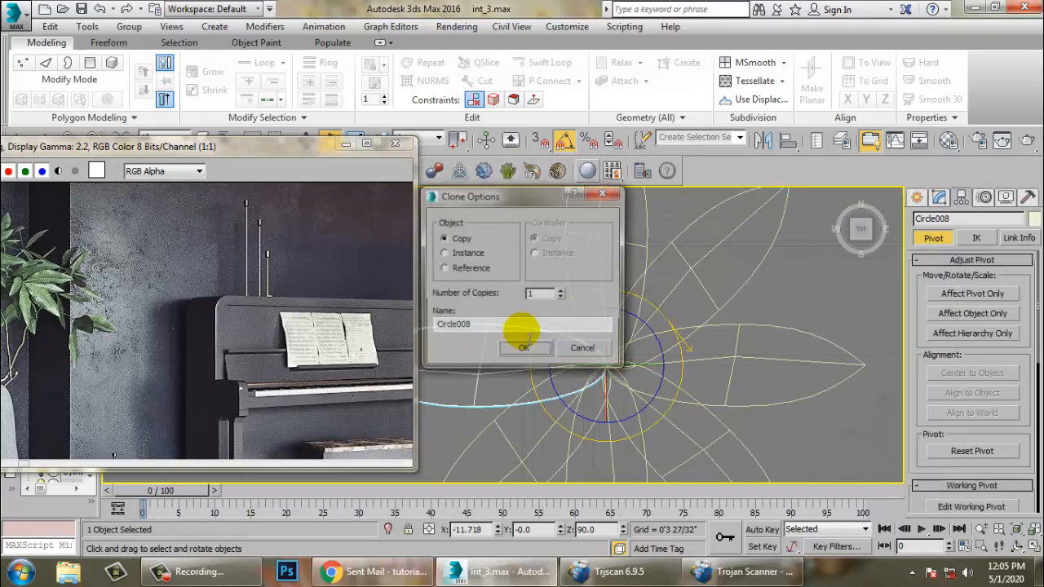
{"action": "left_click", "coordinate": [525, 350]}
- Select all eight leaves and scale them down together
{"action": "mouse_move", "coordinate": [729, 339]}
{"action": "middle_mouse_down"}
{"action": "mouse_move", "coordinate": [556, 323]}
{"action": "mouse_move", "coordinate": [555, 377]}
{"action": "middle_mouse_up"}
{"action": "key", "text": "alt+w"}
{"action": "middle_click", "coordinate": [675, 410]}
{"action": "key", "text": "alt+w"}
{"action": "middle_click_drag", "start_coordinate": [677, 407], "coordinate": [633, 373], "text": "alt"}
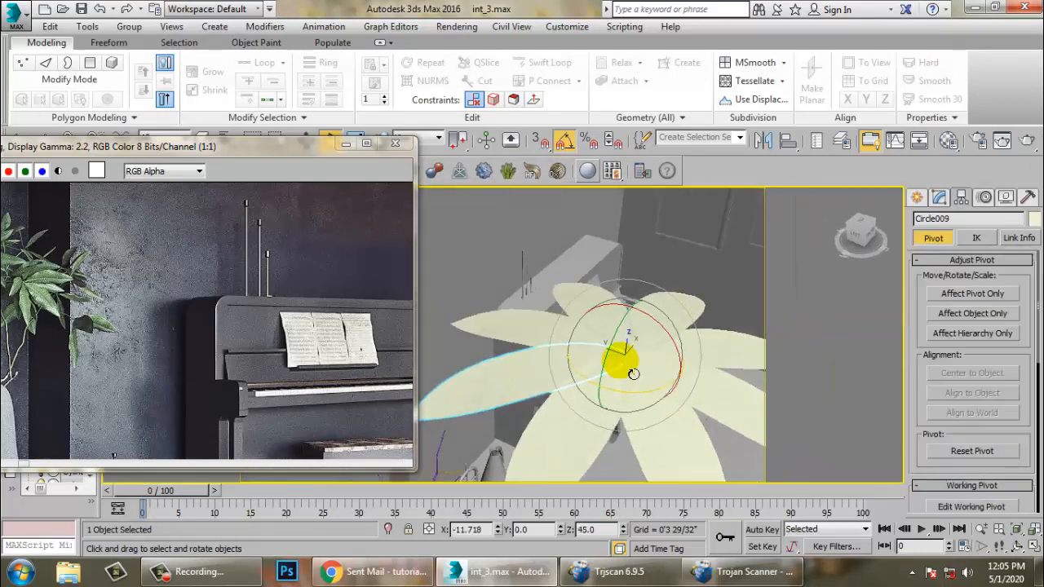
{"action": "scroll", "coordinate": [611, 375], "scroll_direction": "down", "scroll_amount": 4}
{"action": "left_click", "coordinate": [578, 346], "text": "ctrl"}
{"action": "left_click", "coordinate": [615, 337], "text": "ctrl"}
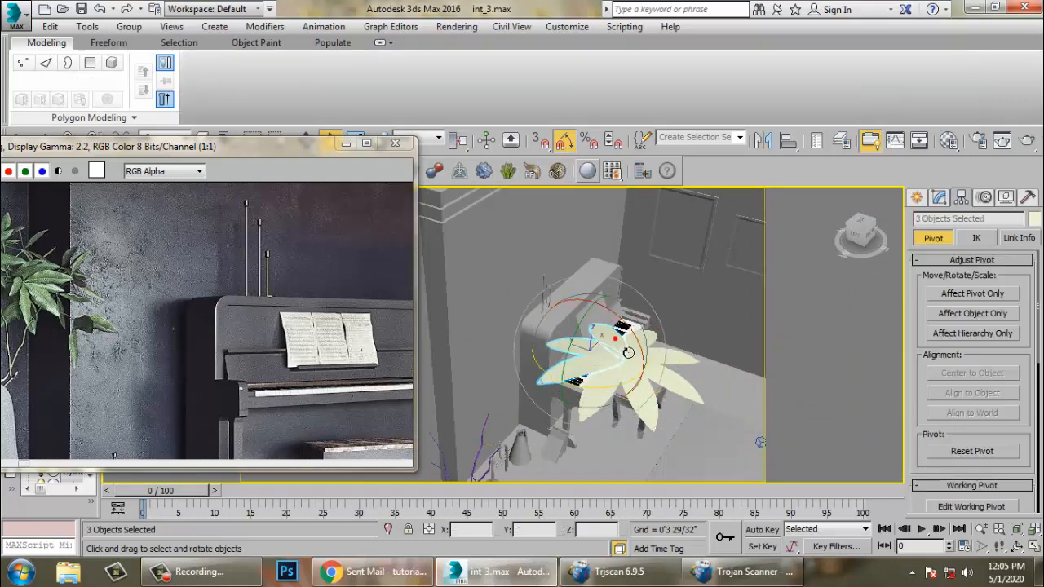
{"action": "key", "text": "w"}
{"action": "left_click", "coordinate": [642, 341], "text": "ctrl"}
{"action": "left_click", "coordinate": [673, 357], "text": "ctrl"}
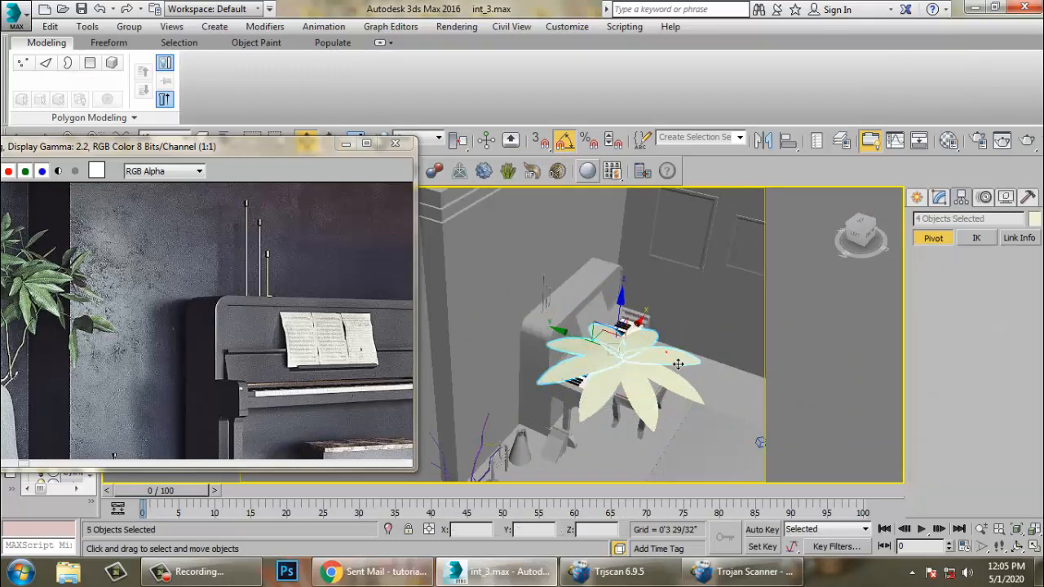
{"action": "left_click", "coordinate": [665, 379], "text": "ctrl"}
{"action": "key", "text": "r"}
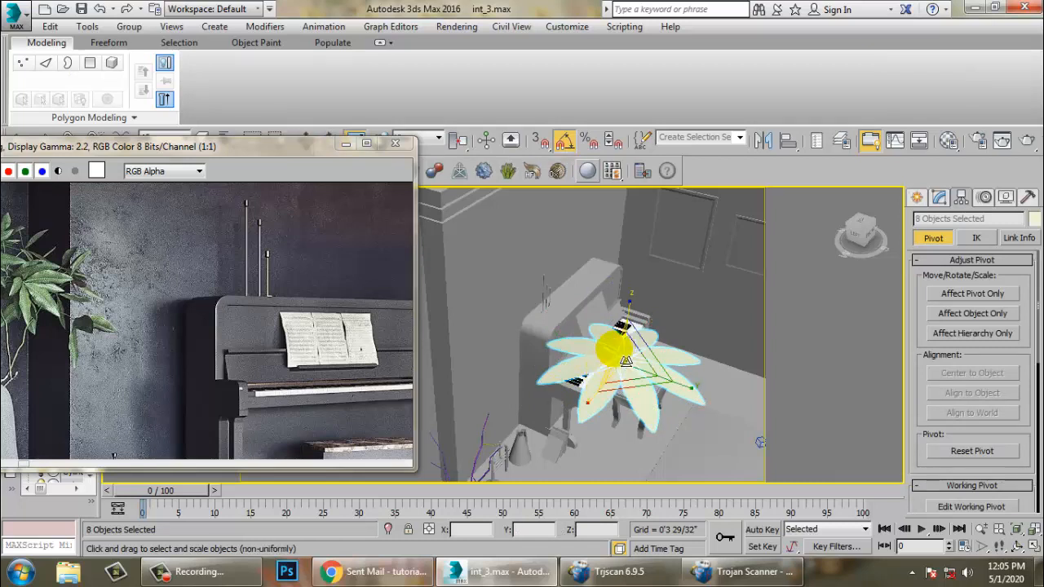
{"action": "left_click_drag", "start_coordinate": [612, 347], "coordinate": [677, 499]}
{"action": "key", "text": "w"}
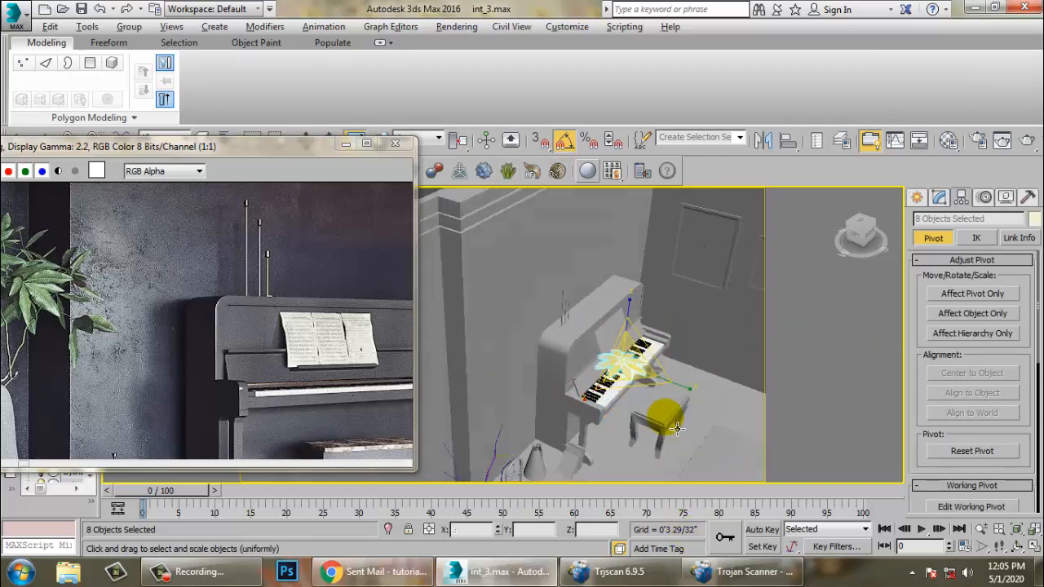
- Move the leaf cluster over the top of a stem in the plant pot
{"action": "middle_click_drag", "start_coordinate": [677, 495], "coordinate": [624, 407], "text": "alt"}
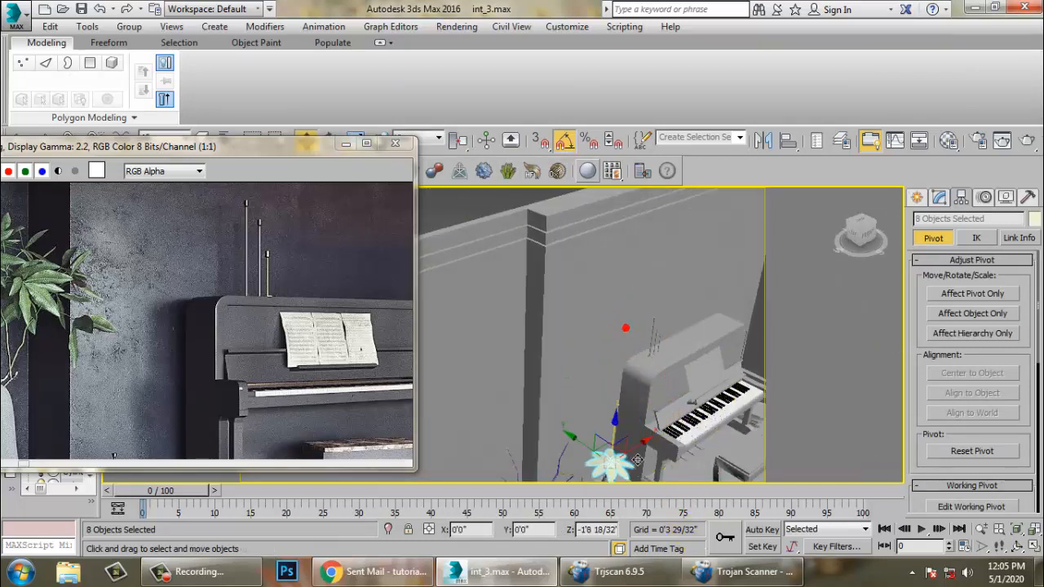
{"action": "middle_click_drag", "start_coordinate": [637, 339], "coordinate": [675, 394], "text": "alt"}
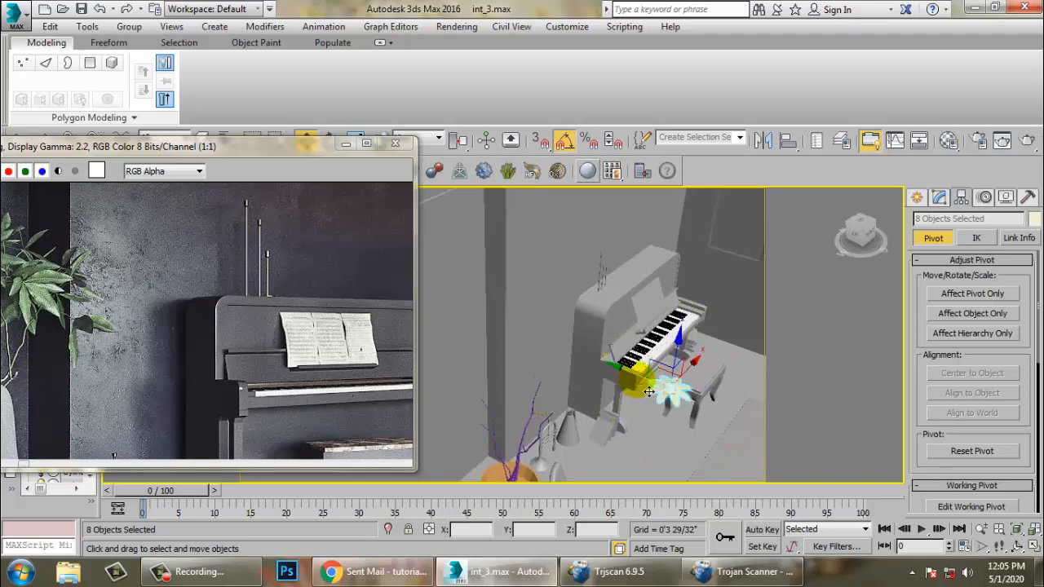
{"action": "left_click_drag", "start_coordinate": [648, 391], "coordinate": [549, 366]}
{"action": "scroll", "coordinate": [548, 369], "scroll_direction": "up", "scroll_amount": 1}
{"action": "key", "text": "z"}
{"action": "middle_click_drag", "start_coordinate": [571, 397], "coordinate": [618, 397], "text": "alt"}
{"action": "scroll", "coordinate": [509, 378], "scroll_direction": "down", "scroll_amount": 1}
{"action": "left_click_drag", "start_coordinate": [534, 349], "coordinate": [421, 329]}
{"action": "scroll", "coordinate": [489, 346], "scroll_direction": "down", "scroll_amount": 2}
{"action": "middle_click_drag", "start_coordinate": [510, 354], "coordinate": [587, 361]}
{"action": "left_click_drag", "start_coordinate": [628, 381], "coordinate": [552, 337]}
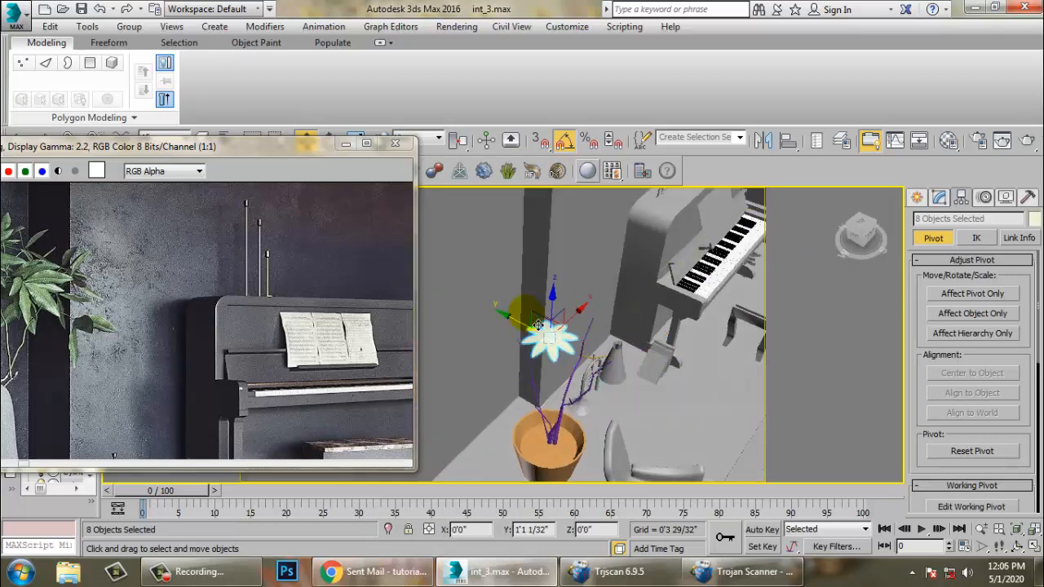
{"action": "middle_click_drag", "start_coordinate": [552, 337], "coordinate": [636, 338], "text": "alt"}
{"action": "left_click_drag", "start_coordinate": [605, 335], "coordinate": [638, 374]}
- Adjust the leaf cluster's height at the stem tip from the front view
{"action": "key", "text": "z"}
{"action": "middle_click_drag", "start_coordinate": [669, 394], "coordinate": [573, 380], "text": "alt"}
{"action": "scroll", "coordinate": [604, 385], "scroll_direction": "down", "scroll_amount": 4}
{"action": "key", "text": "alt+w"}
{"action": "right_click", "coordinate": [661, 276]}
{"action": "key", "text": "alt+w"}
{"action": "key", "text": "z"}
{"action": "scroll", "coordinate": [655, 273], "scroll_direction": "down", "scroll_amount": 5}
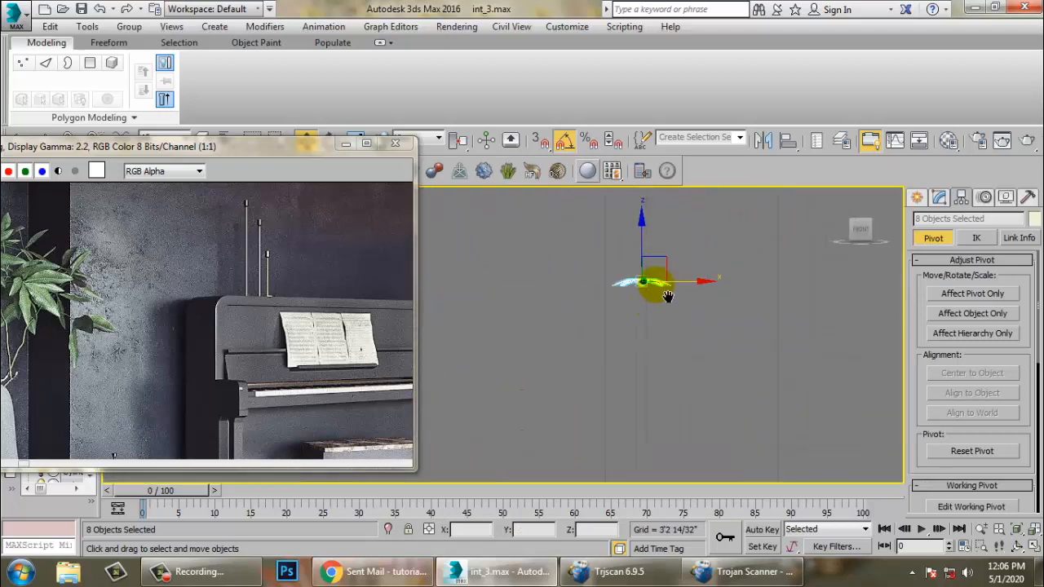
{"action": "middle_click_drag", "start_coordinate": [657, 286], "coordinate": [657, 290]}
{"action": "left_click_drag", "start_coordinate": [653, 263], "coordinate": [823, 368]}
{"action": "scroll", "coordinate": [660, 354], "scroll_direction": "down", "scroll_amount": 5}
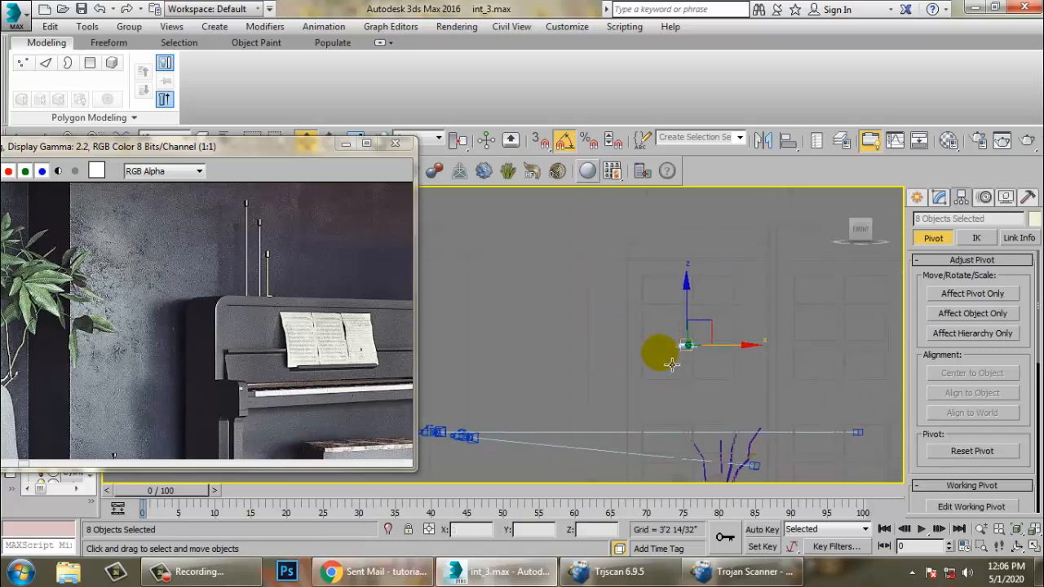
- Try moving the leaf cluster further and undo both moves
{"action": "middle_click_drag", "start_coordinate": [658, 358], "coordinate": [633, 355]}
{"action": "left_click_drag", "start_coordinate": [693, 327], "coordinate": [723, 407]}
{"action": "key", "text": "ctrl+z"}
{"action": "key", "text": "ctrl+z"}
{"action": "key", "text": "alt+w"}
{"action": "right_click", "coordinate": [728, 408]}
{"action": "key", "text": "z"}
{"action": "key", "text": "alt+w"}
{"action": "middle_click_drag", "start_coordinate": [723, 411], "coordinate": [636, 398], "text": "alt"}
- Select three of the leaves in the cluster and delete them
{"action": "left_click", "coordinate": [525, 321]}
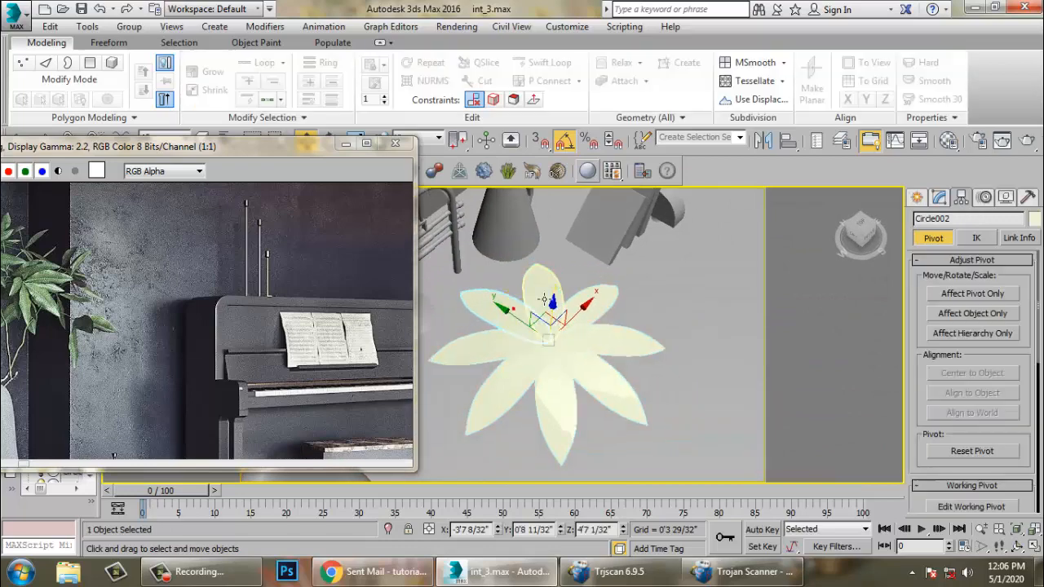
{"action": "left_click", "coordinate": [538, 295], "text": "ctrl"}
{"action": "left_click", "coordinate": [493, 349], "text": "ctrl"}
{"action": "key", "text": "Delete"}
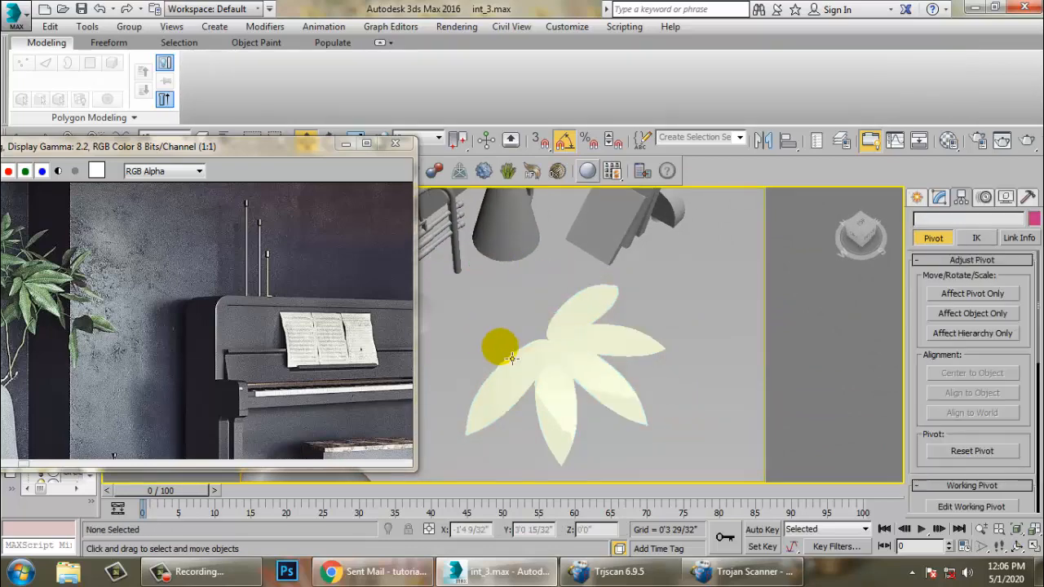
- Select the five remaining leaves of the cluster and group them together
{"action": "left_click", "coordinate": [589, 315]}
{"action": "left_click", "coordinate": [610, 350], "text": "ctrl"}
{"action": "left_click", "coordinate": [601, 387], "text": "ctrl"}
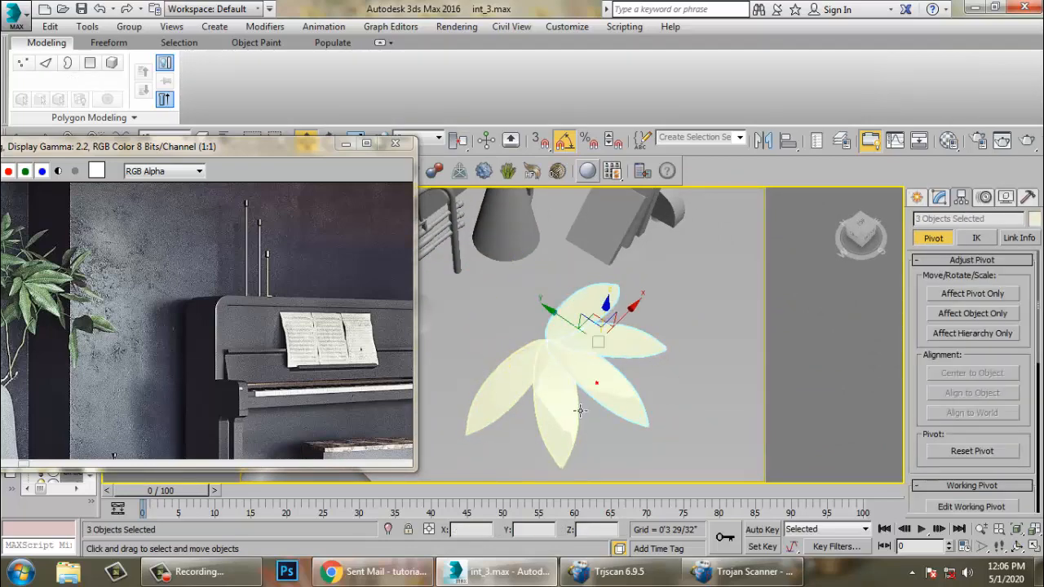
{"action": "left_click", "coordinate": [569, 402], "text": "ctrl"}
{"action": "left_click", "coordinate": [527, 391], "text": "ctrl"}
{"action": "scroll", "coordinate": [534, 387], "scroll_direction": "down", "scroll_amount": 4}
{"action": "middle_click_drag", "start_coordinate": [611, 368], "coordinate": [743, 356], "text": "alt"}
{"action": "left_click_drag", "start_coordinate": [744, 345], "coordinate": [613, 343]}
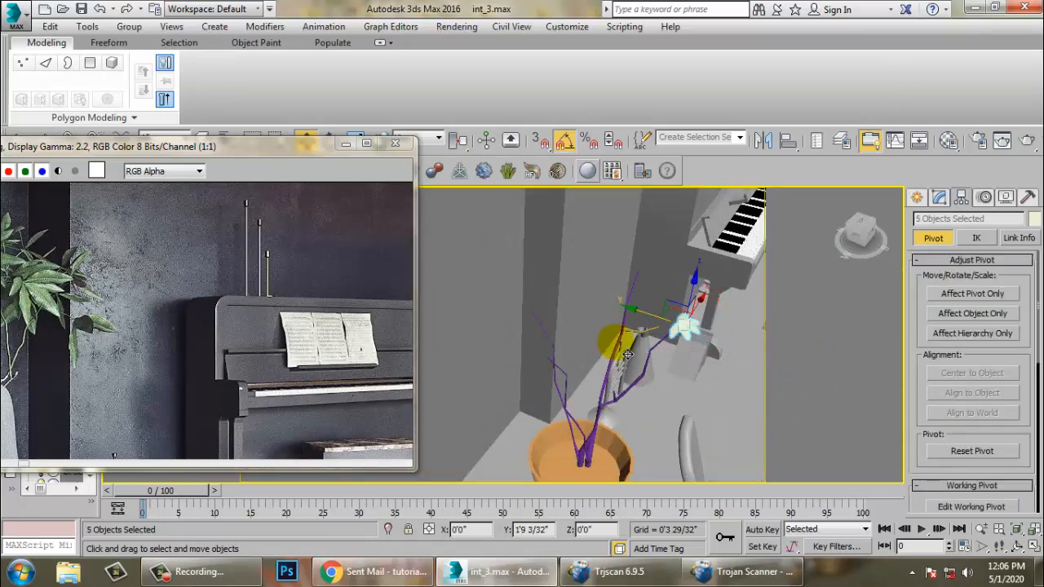
{"action": "key", "text": "z"}
{"action": "scroll", "coordinate": [586, 324], "scroll_direction": "down", "scroll_amount": 3}
{"action": "middle_click_drag", "start_coordinate": [669, 343], "coordinate": [569, 335], "text": "alt"}
{"action": "key", "text": "r"}
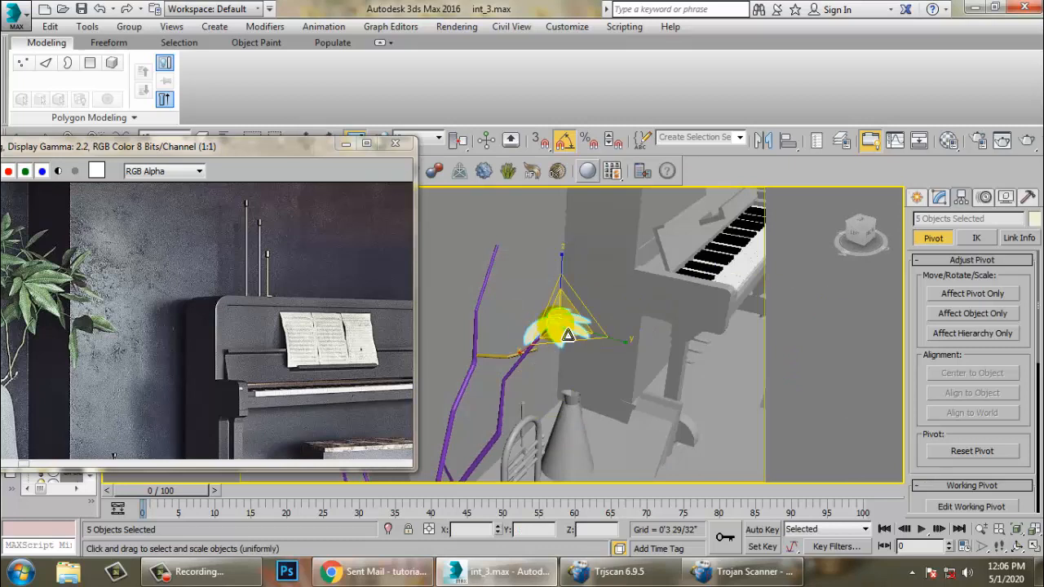
{"action": "key", "text": "w"}
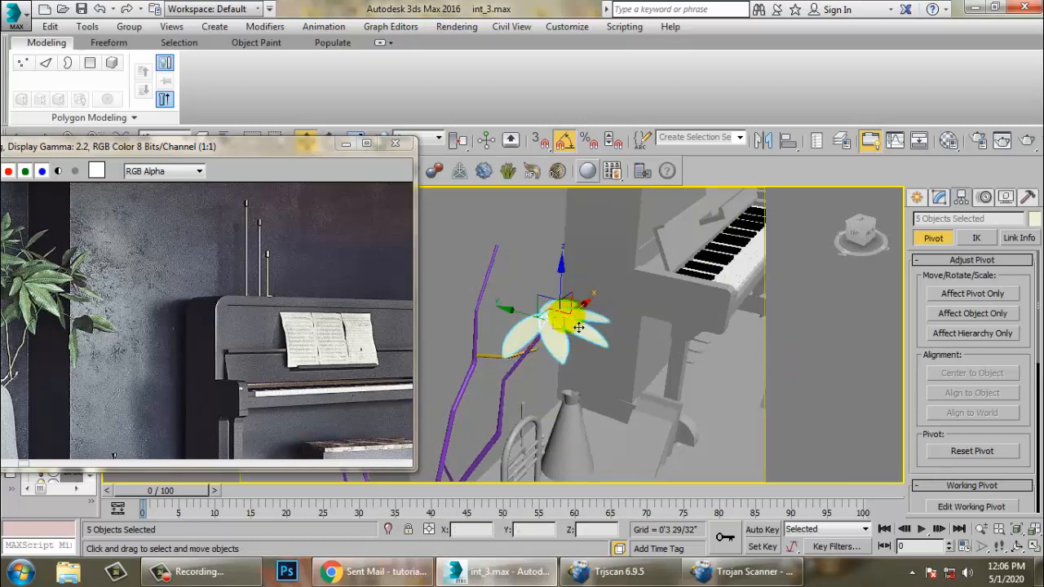
{"action": "left_click", "coordinate": [129, 26]}
{"action": "left_click", "coordinate": [151, 41]}
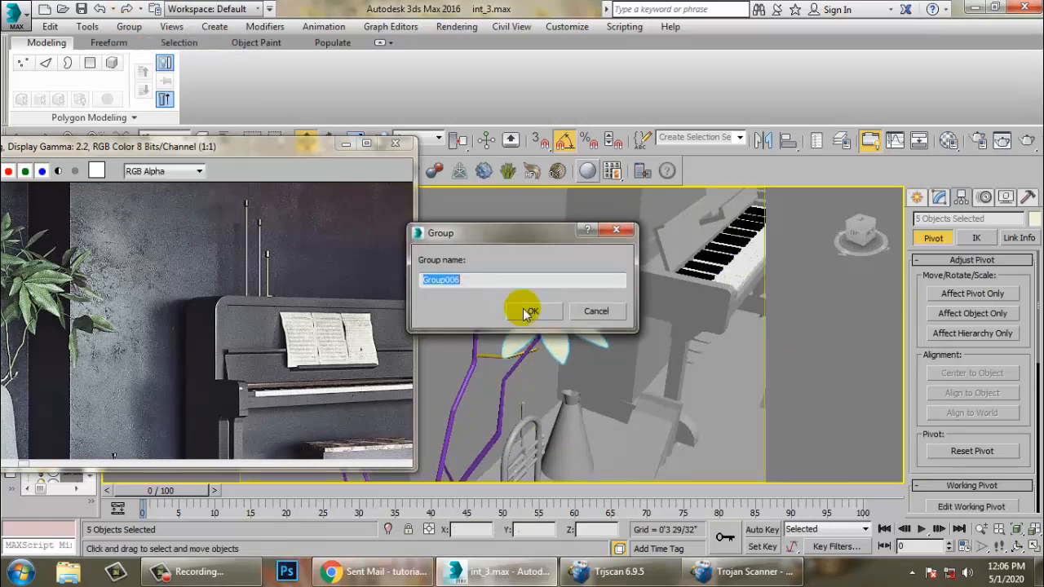
{"action": "left_click", "coordinate": [531, 311]}
- Rotate and move the leaf group so it sits on top of a stem in the pot
{"action": "key", "text": "e"}
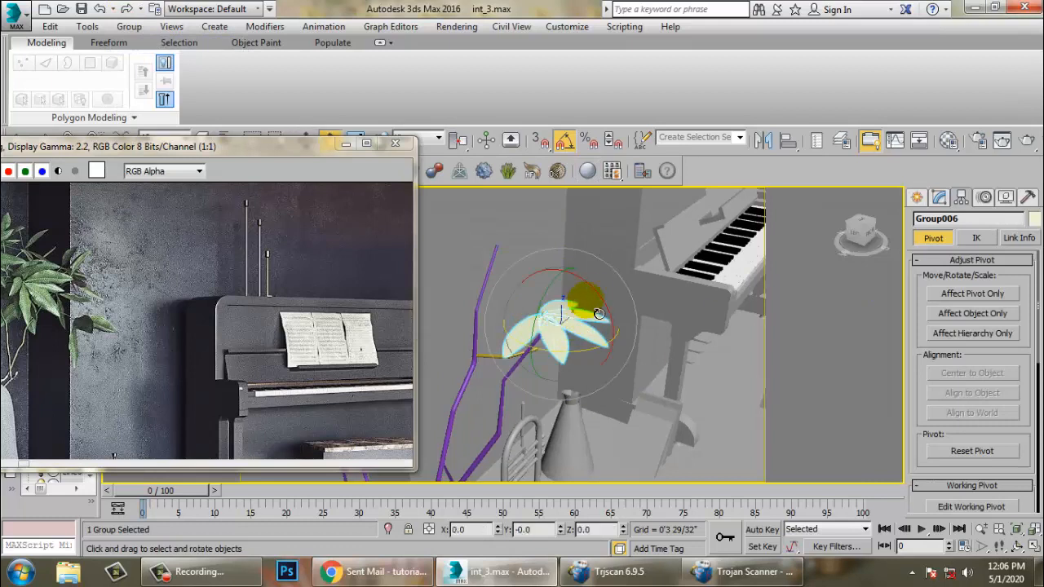
{"action": "left_click_drag", "start_coordinate": [627, 337], "coordinate": [626, 204]}
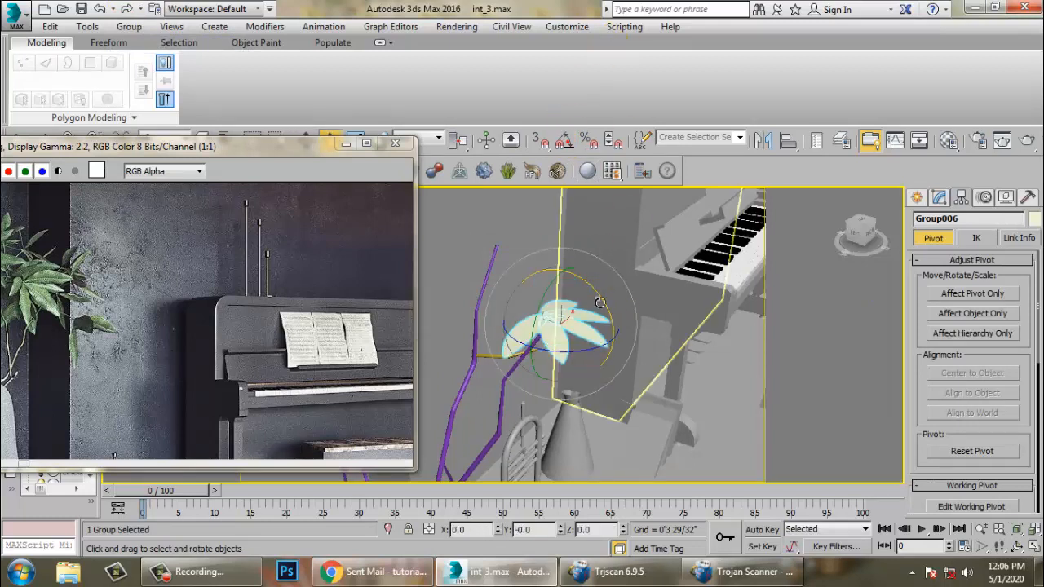
{"action": "key", "text": "w"}
{"action": "middle_click_drag", "start_coordinate": [625, 339], "coordinate": [515, 299], "text": "alt"}
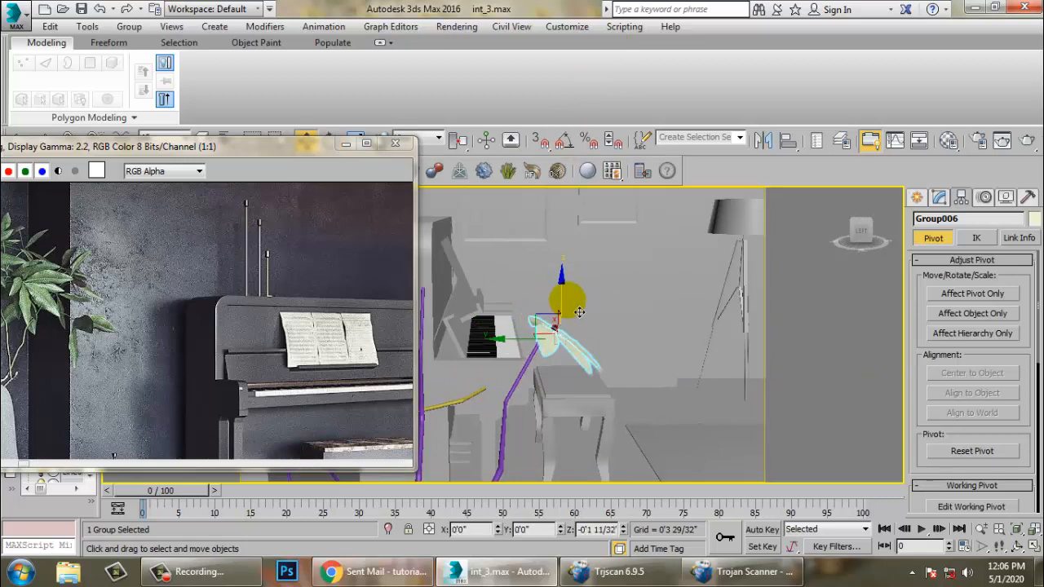
{"action": "middle_click_drag", "start_coordinate": [578, 313], "coordinate": [522, 339], "text": "alt"}
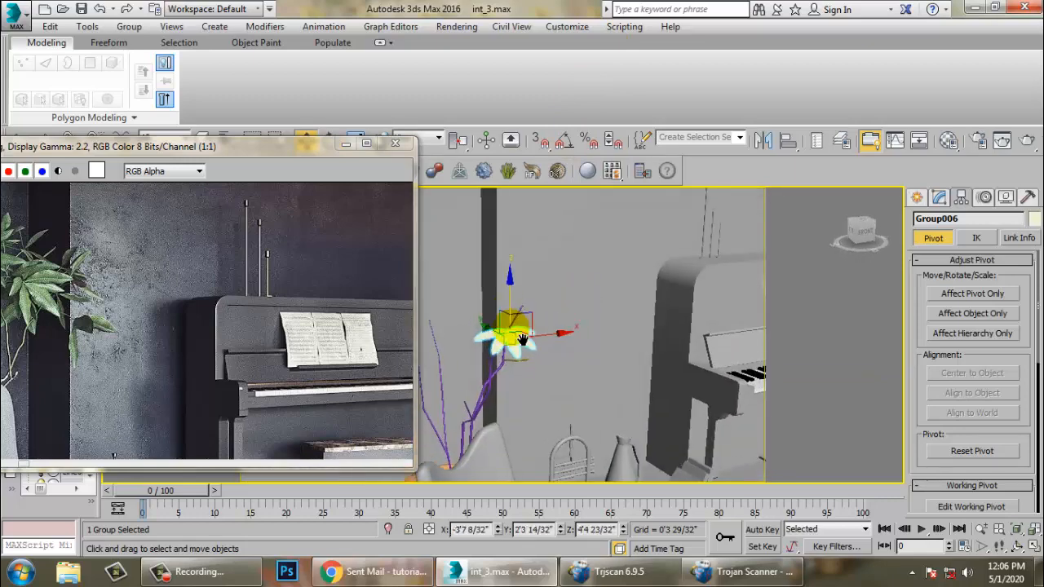
{"action": "scroll", "coordinate": [522, 339], "scroll_direction": "up", "scroll_amount": 4}
{"action": "key", "text": "e"}
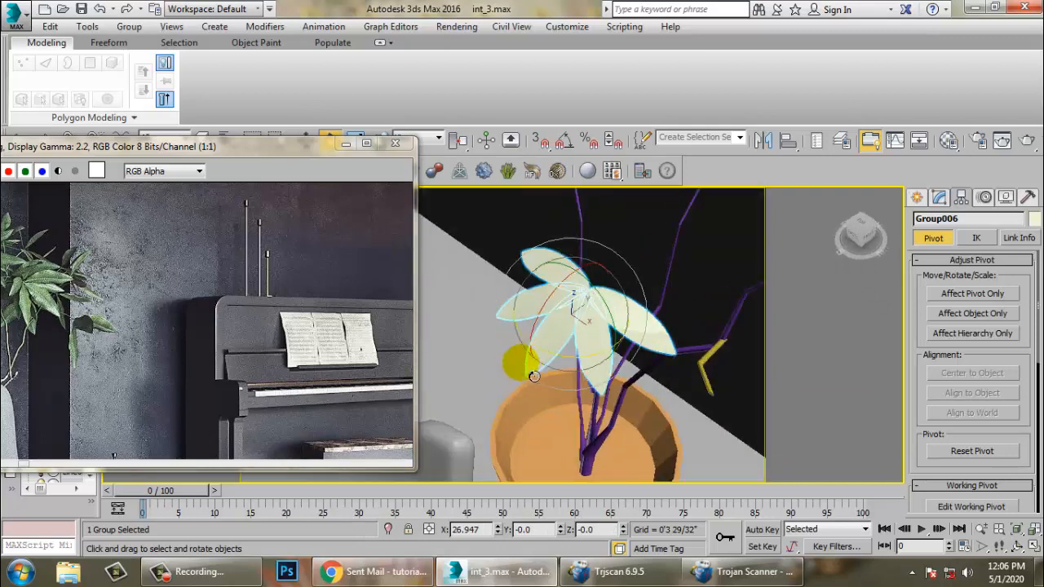
{"action": "middle_click_drag", "start_coordinate": [533, 376], "coordinate": [555, 370], "text": "alt"}
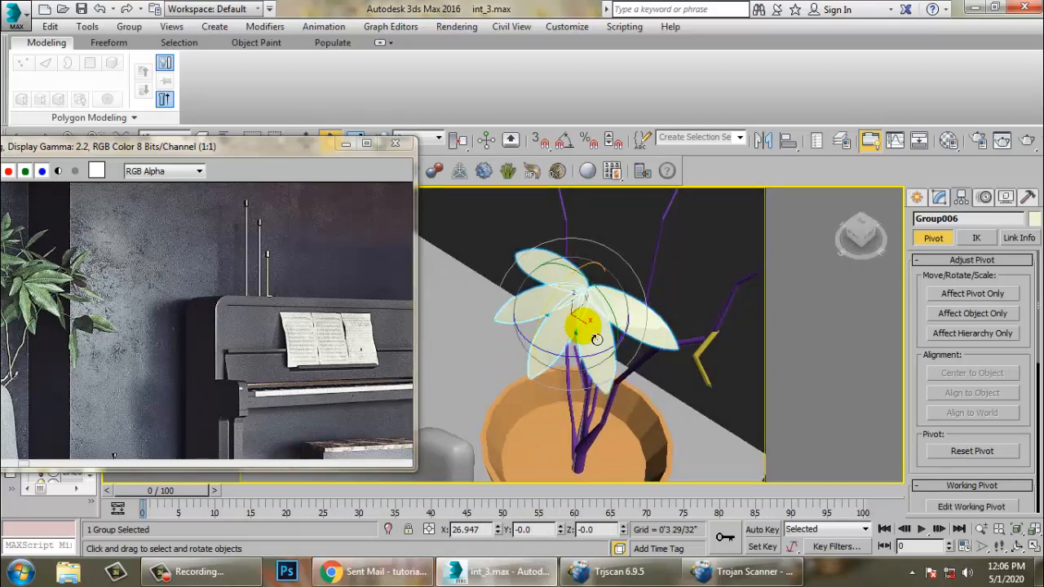
- Clone the leaf group as an independent copy
{"action": "key", "text": "w"}
{"action": "left_click_drag", "start_coordinate": [622, 349], "coordinate": [644, 368], "text": "shift"}
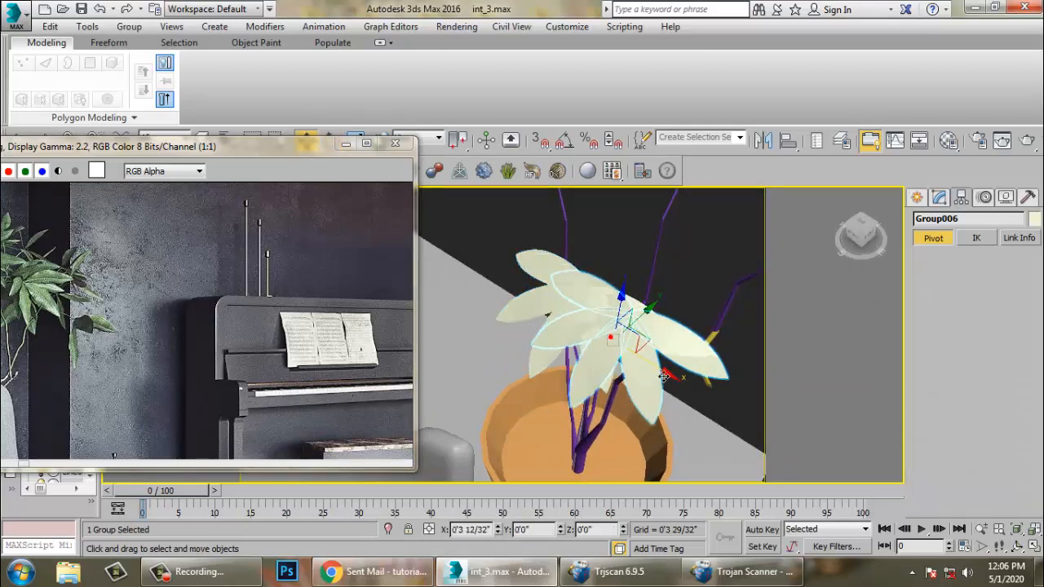
{"action": "left_click", "coordinate": [525, 347]}
- Move the copied leaf group onto the tip of another stem
{"action": "key", "text": "r"}
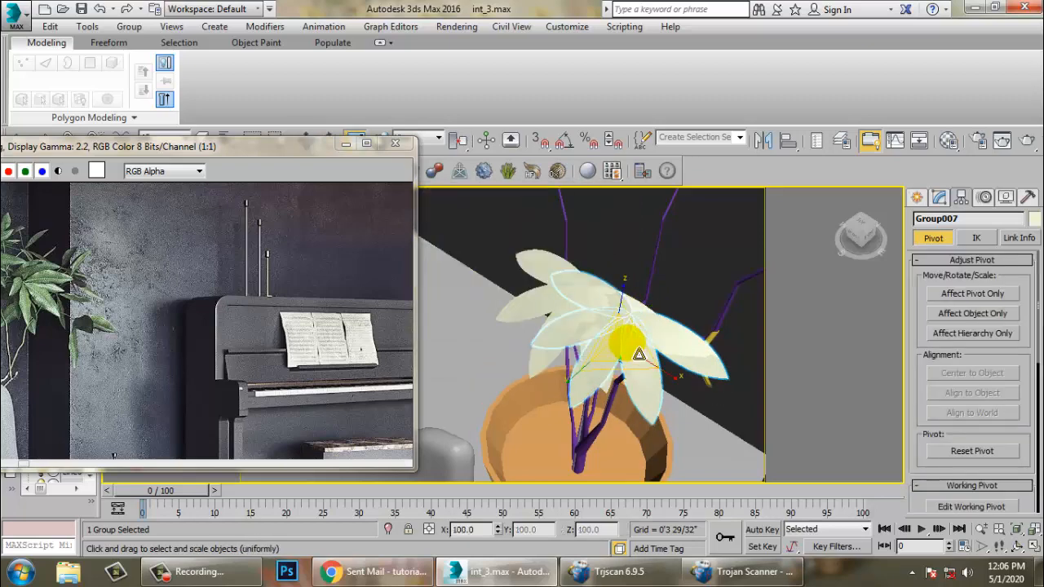
{"action": "key", "text": "e"}
{"action": "middle_click_drag", "start_coordinate": [587, 319], "coordinate": [684, 425], "text": "alt"}
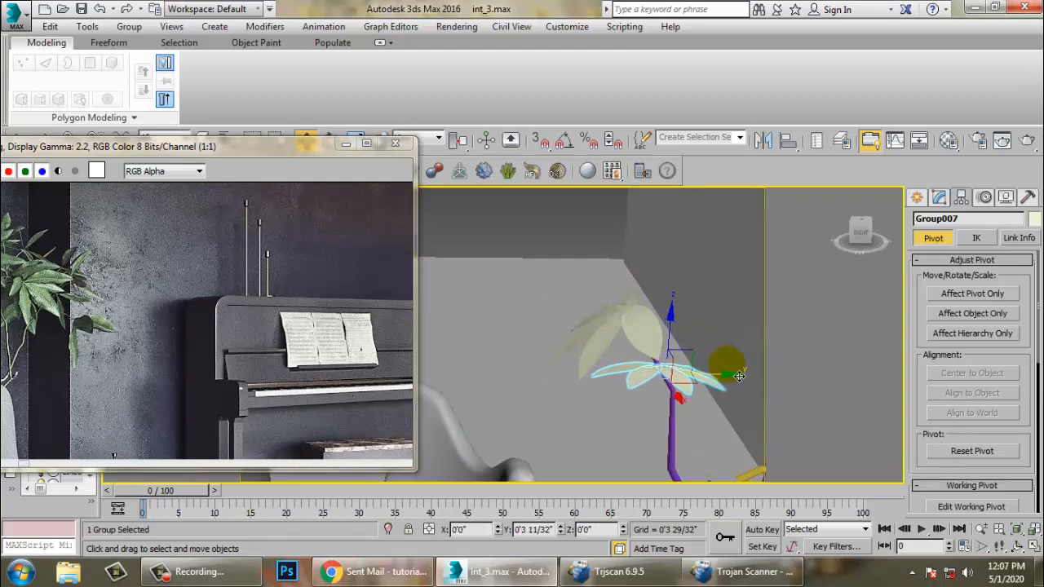
{"action": "middle_click_drag", "start_coordinate": [739, 376], "coordinate": [718, 474], "text": "alt"}
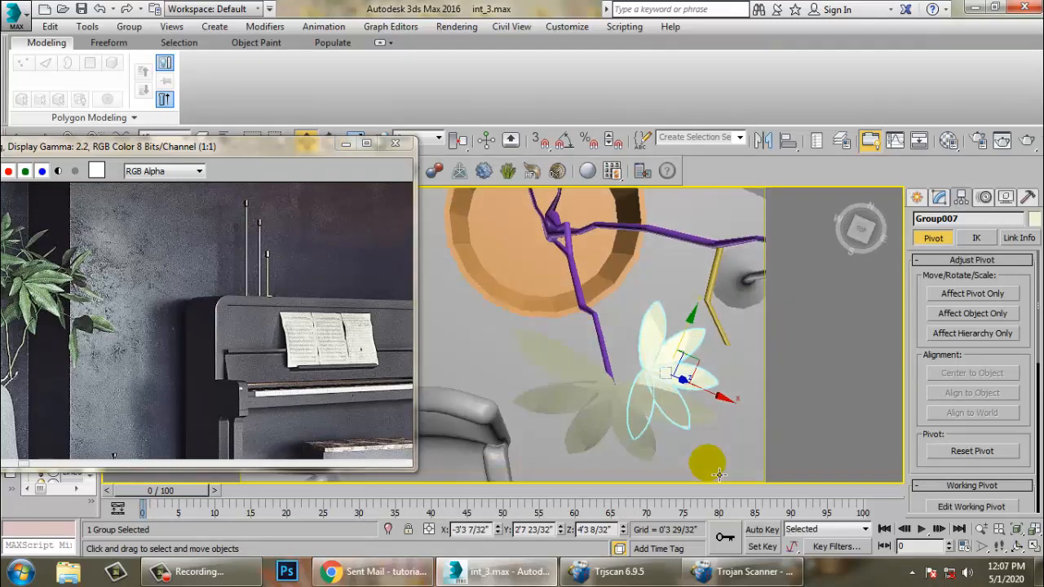
{"action": "left_click_drag", "start_coordinate": [719, 474], "coordinate": [683, 425]}
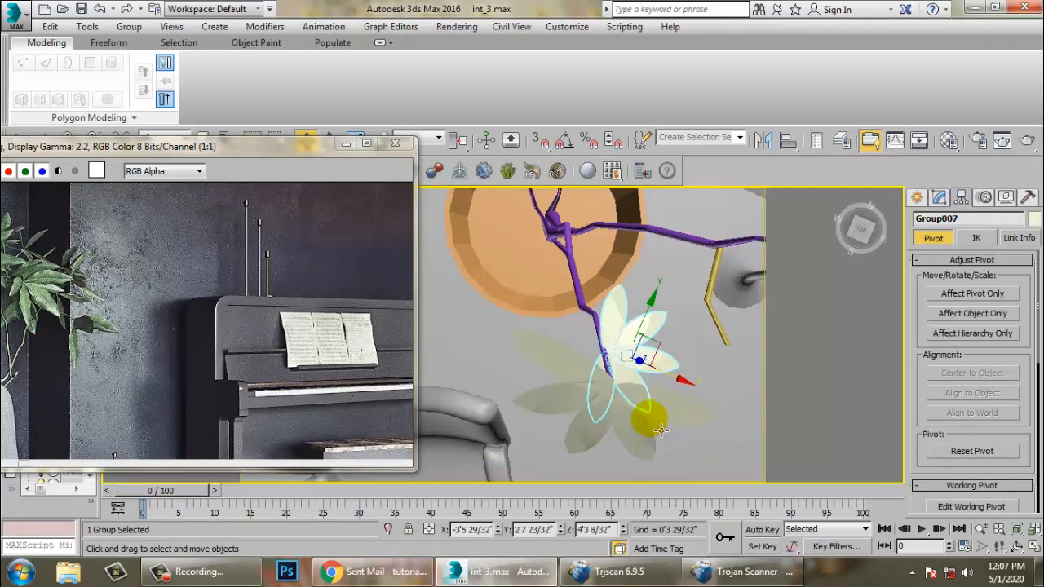
{"action": "middle_click_drag", "start_coordinate": [661, 431], "coordinate": [638, 335], "text": "alt"}
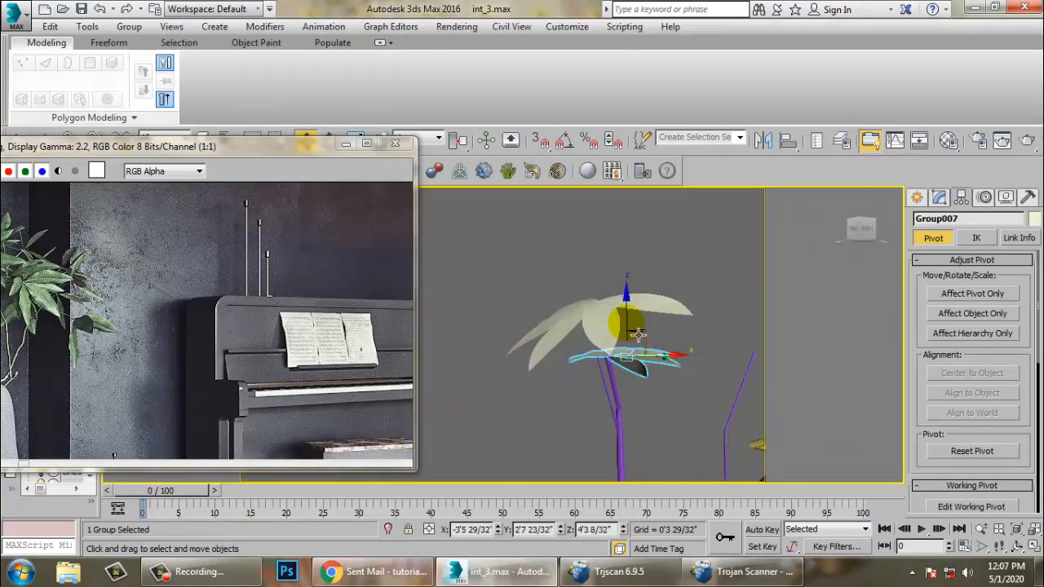
- Rotate the copied leaf group to fit its stem tip
{"action": "key", "text": "e"}
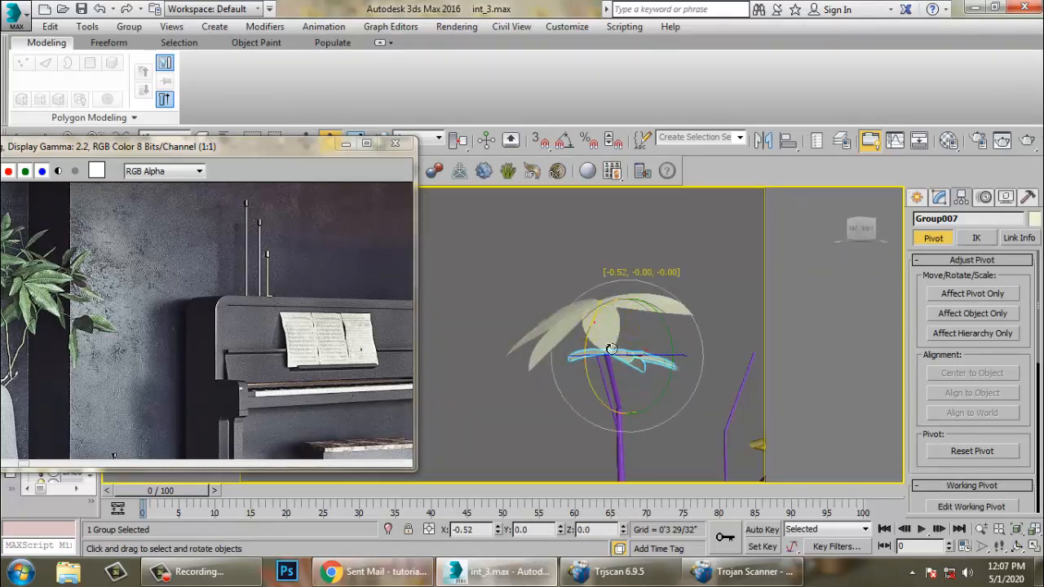
{"action": "left_click_drag", "start_coordinate": [614, 371], "coordinate": [607, 361]}
{"action": "scroll", "coordinate": [605, 357], "scroll_direction": "down", "scroll_amount": 4}
{"action": "middle_click_drag", "start_coordinate": [606, 356], "coordinate": [565, 414], "text": "alt"}
{"action": "scroll", "coordinate": [505, 383], "scroll_direction": "up", "scroll_amount": 4}
{"action": "left_click", "coordinate": [582, 371]}
{"action": "middle_click_drag", "start_coordinate": [582, 371], "coordinate": [631, 377], "text": "alt"}
{"action": "scroll", "coordinate": [609, 364], "scroll_direction": "down", "scroll_amount": 4}
- Make another copy of the leaf group
{"action": "key", "text": "w"}
{"action": "left_click_drag", "start_coordinate": [631, 377], "coordinate": [688, 376], "text": "shift"}
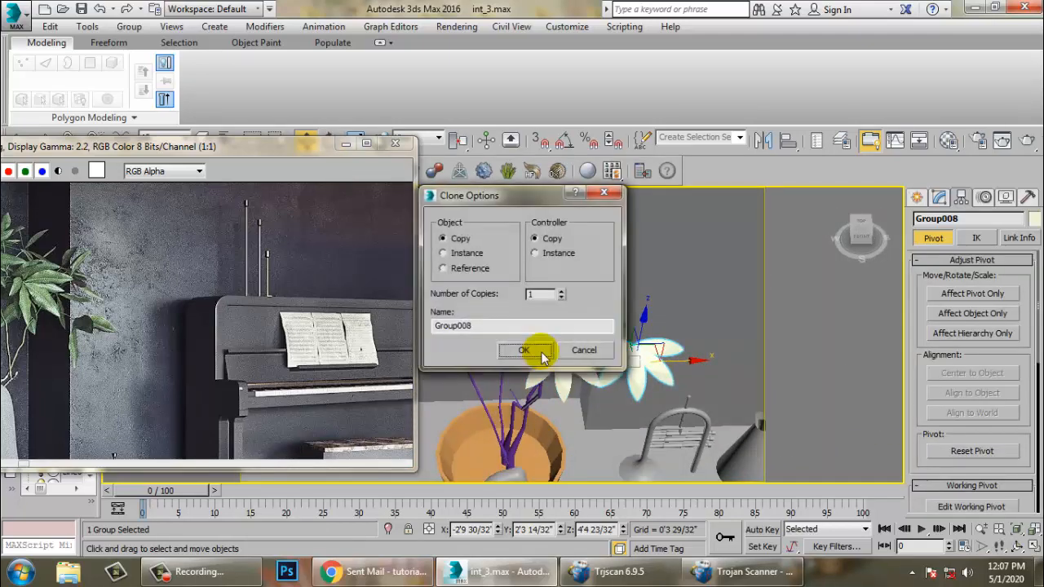
{"action": "left_click", "coordinate": [534, 350]}
- Scale up the new leaf group and move it toward a stem, undoing an accidental box selection
{"action": "key", "text": "r"}
{"action": "middle_click_drag", "start_coordinate": [571, 359], "coordinate": [617, 360], "text": "alt"}
{"action": "key", "text": "w"}
{"action": "mouse_move", "coordinate": [639, 382]}
{"action": "left_mouse_down"}
{"action": "mouse_move", "coordinate": [705, 263]}
{"action": "mouse_move", "coordinate": [601, 351]}
{"action": "mouse_move", "coordinate": [506, 328]}
{"action": "left_mouse_up"}
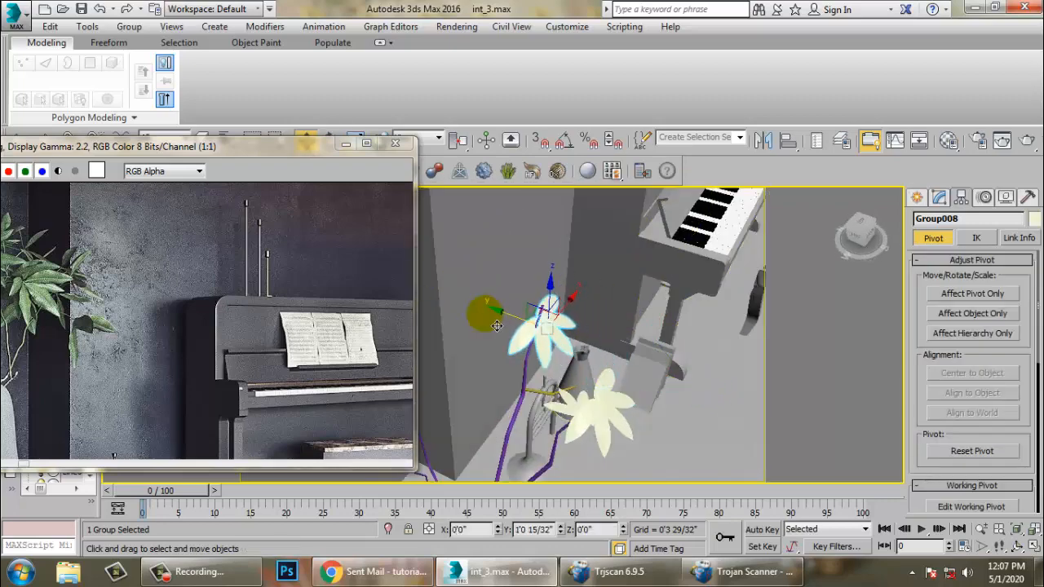
{"action": "left_click", "coordinate": [551, 288]}
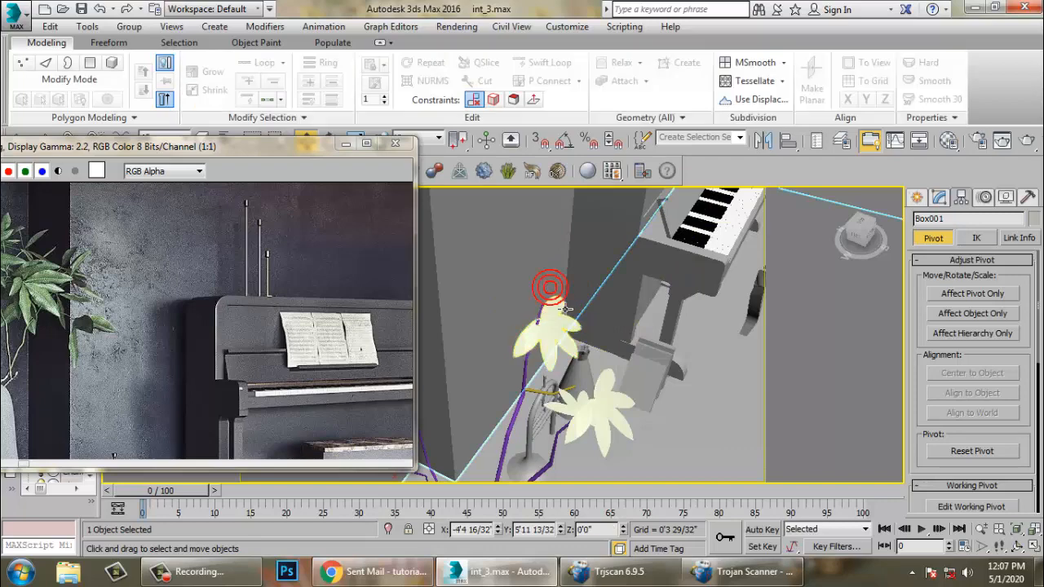
{"action": "key", "text": "ctrl+z"}
- Rotate and move the third leaf group onto its stem tip
{"action": "scroll", "coordinate": [563, 285], "scroll_direction": "up", "scroll_amount": 6}
{"action": "key", "text": "e"}
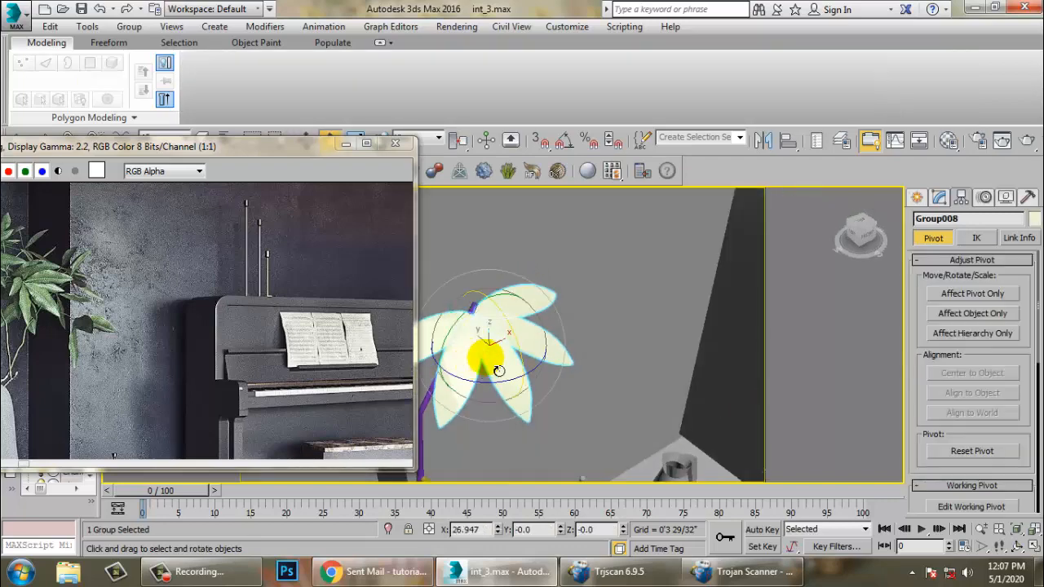
{"action": "left_click_drag", "start_coordinate": [500, 396], "coordinate": [482, 361]}
{"action": "key", "text": "r"}
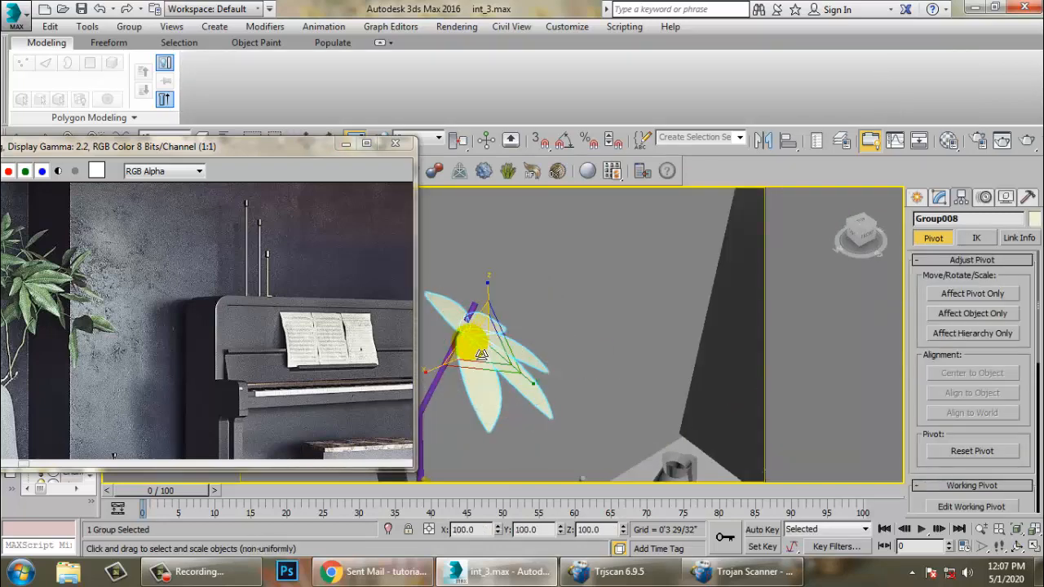
{"action": "key", "text": "w"}
{"action": "middle_click_drag", "start_coordinate": [463, 344], "coordinate": [488, 324], "text": "alt"}
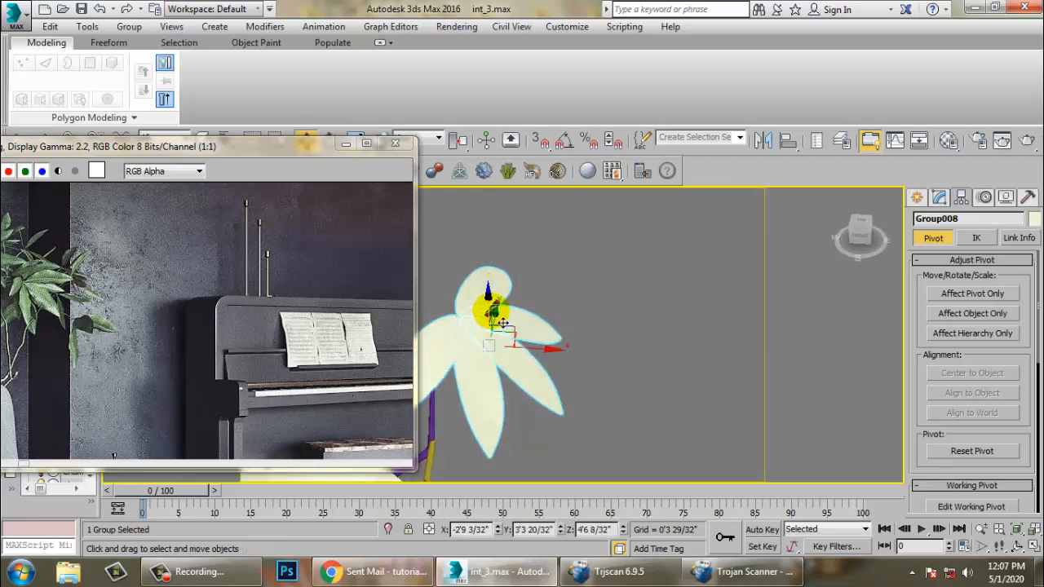
{"action": "left_click_drag", "start_coordinate": [500, 320], "coordinate": [498, 299]}
{"action": "left_click_drag", "start_coordinate": [549, 337], "coordinate": [560, 327]}
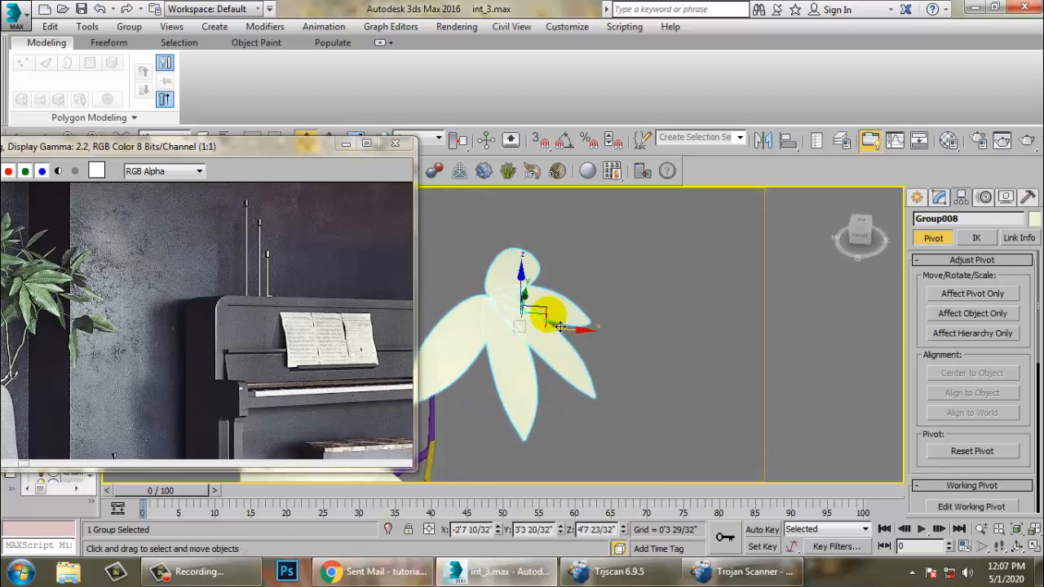
{"action": "left_click_drag", "start_coordinate": [532, 292], "coordinate": [532, 303]}
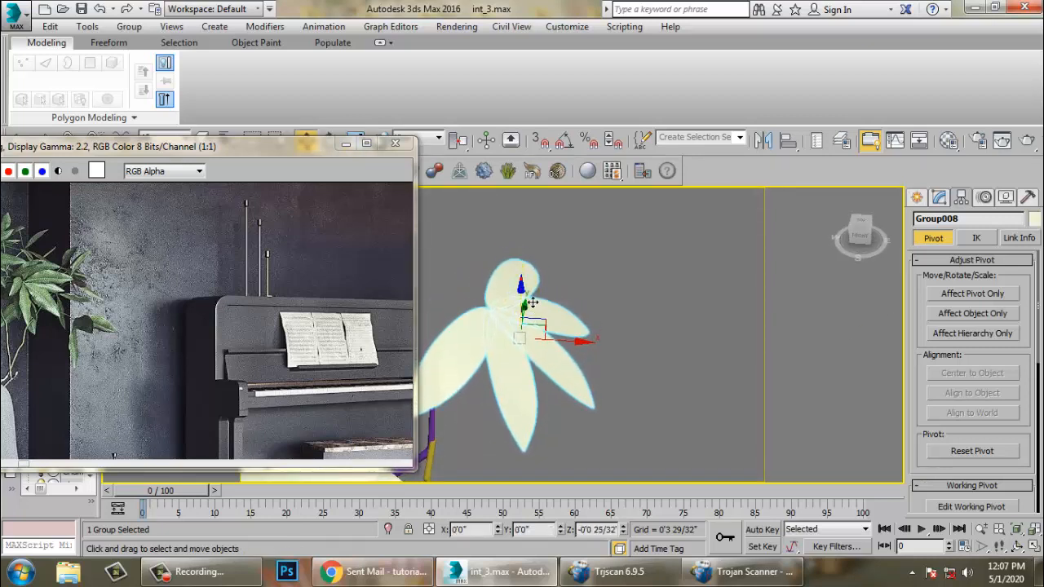
{"action": "middle_click_drag", "start_coordinate": [535, 308], "coordinate": [539, 318], "text": "alt"}
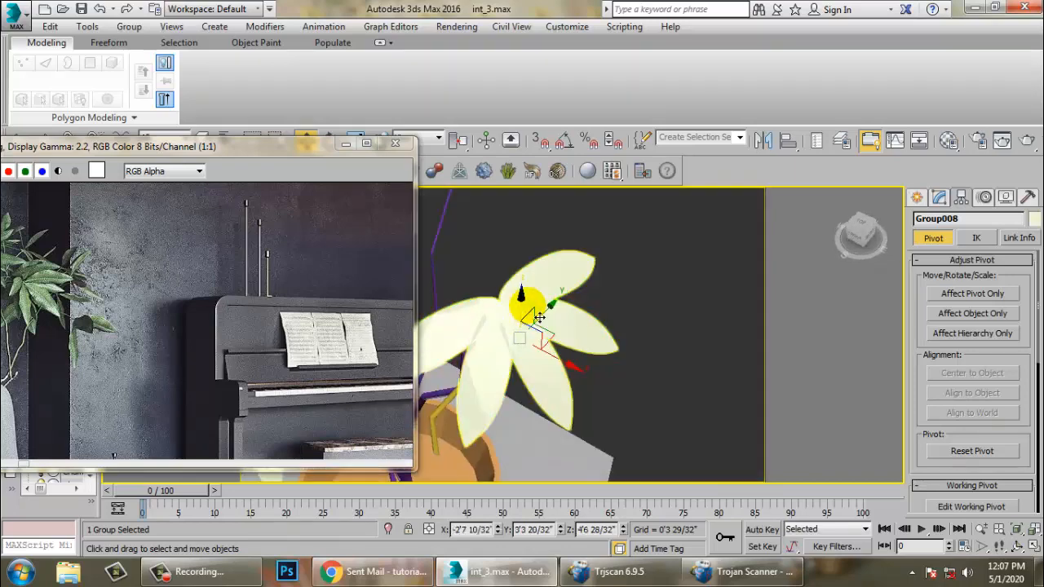
{"action": "left_click_drag", "start_coordinate": [559, 323], "coordinate": [575, 317]}
{"action": "middle_click_drag", "start_coordinate": [555, 316], "coordinate": [632, 247], "text": "alt"}
- Clone the third leaf group as a fourth copy
{"action": "scroll", "coordinate": [615, 259], "scroll_direction": "down", "scroll_amount": 4}
{"action": "key", "text": "e"}
{"action": "key", "text": "w"}
{"action": "mouse_move", "coordinate": [631, 246]}
{"action": "left_mouse_down", "text": "shift"}
{"action": "mouse_move", "coordinate": [613, 372]}
{"action": "mouse_move", "coordinate": [648, 456]}
{"action": "left_mouse_up", "text": "shift"}
{"action": "left_click", "coordinate": [535, 350]}
- Move the fourth leaf group down to a lower stem tip near the pot
{"action": "key", "text": "r"}
{"action": "key", "text": "w"}
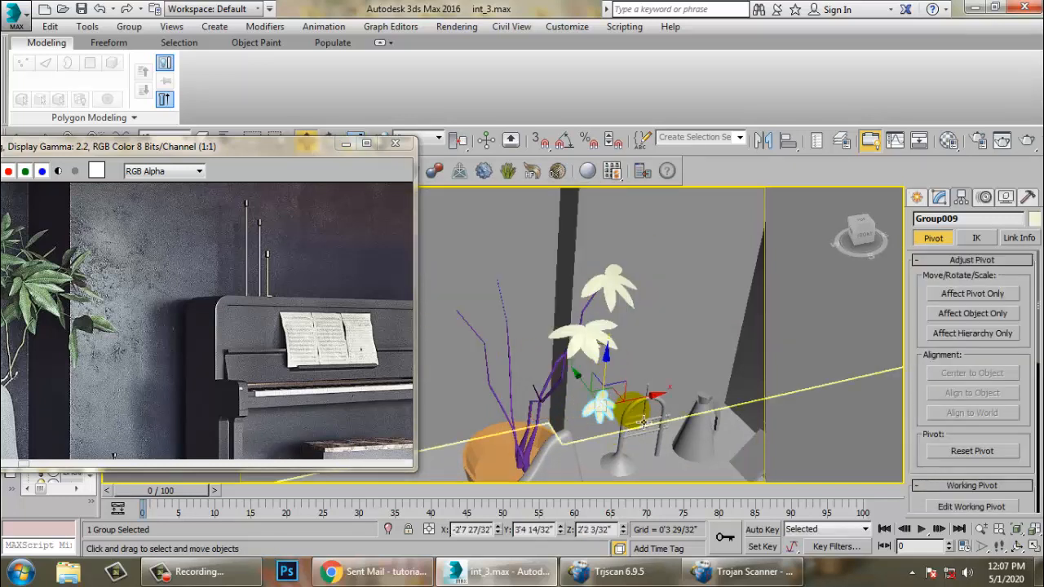
{"action": "left_click_drag", "start_coordinate": [632, 400], "coordinate": [572, 405]}
{"action": "mouse_move", "coordinate": [572, 404]}
{"action": "middle_mouse_down", "text": "alt"}
{"action": "mouse_move", "coordinate": [586, 403]}
{"action": "mouse_move", "coordinate": [563, 388]}
{"action": "middle_mouse_up", "text": "alt"}
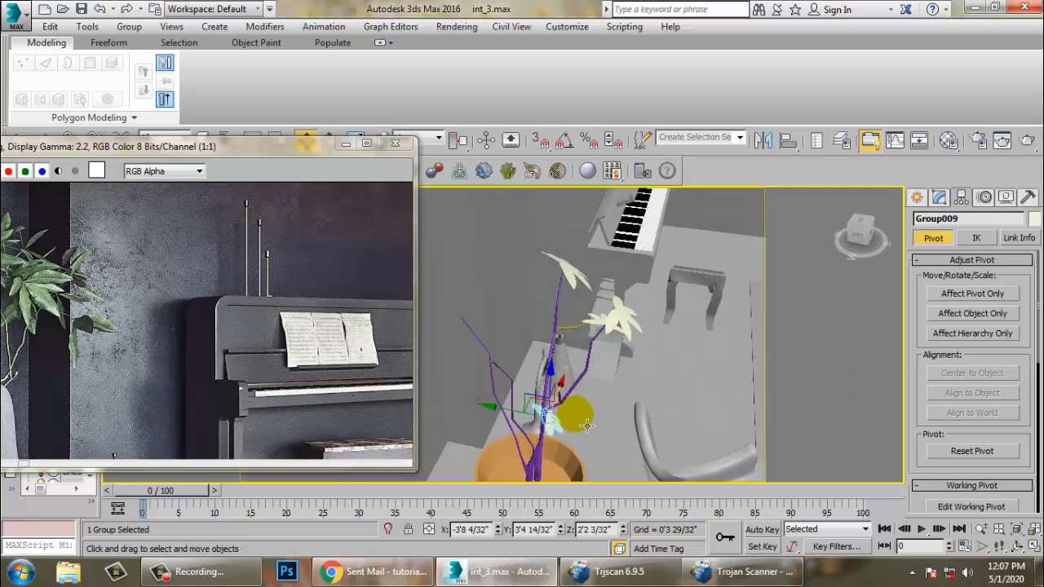
{"action": "left_click_drag", "start_coordinate": [553, 377], "coordinate": [554, 355]}
{"action": "middle_click_drag", "start_coordinate": [613, 368], "coordinate": [520, 387], "text": "alt"}
{"action": "left_click_drag", "start_coordinate": [619, 408], "coordinate": [599, 416]}
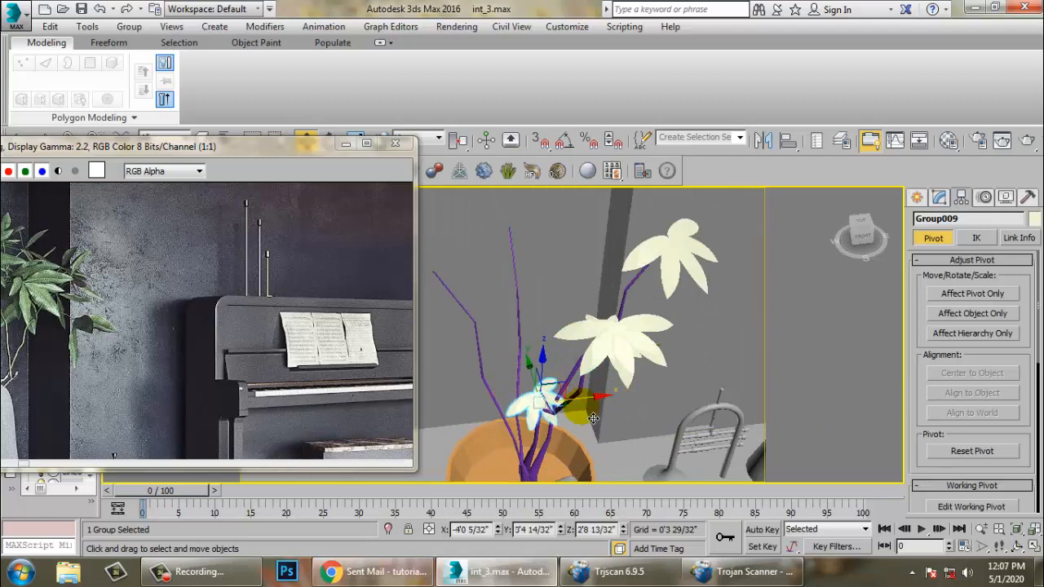
{"action": "scroll", "coordinate": [565, 418], "scroll_direction": "up", "scroll_amount": 5}
{"action": "middle_click_drag", "start_coordinate": [557, 399], "coordinate": [531, 372], "text": "alt"}
- Rotate the fourth leaf group and adjust its position on the stem
{"action": "key", "text": "e"}
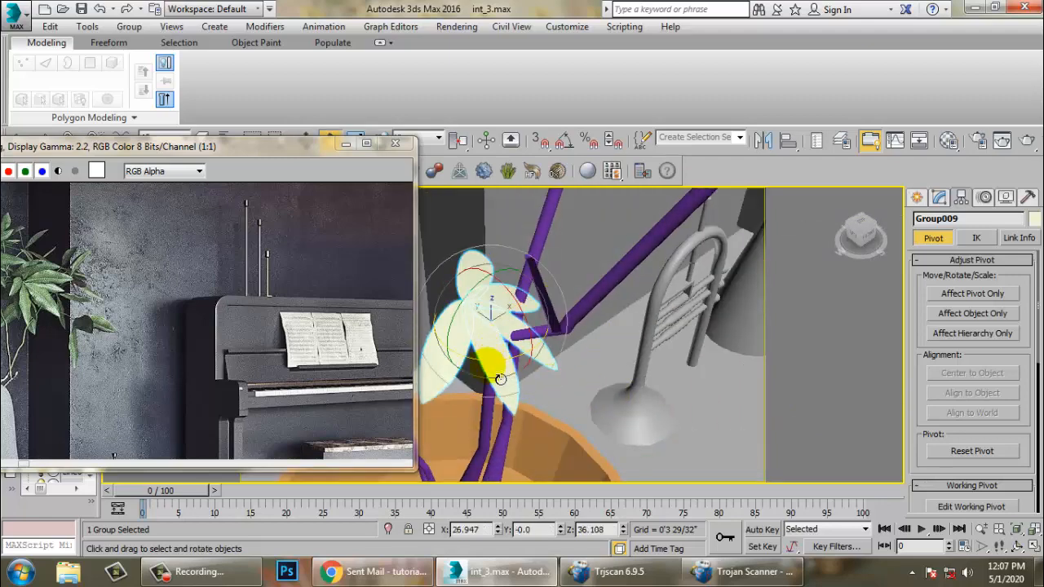
{"action": "left_click_drag", "start_coordinate": [500, 379], "coordinate": [590, 345]}
{"action": "key", "text": "w"}
{"action": "left_click_drag", "start_coordinate": [477, 313], "coordinate": [514, 232]}
{"action": "scroll", "coordinate": [515, 239], "scroll_direction": "down", "scroll_amount": 5}
{"action": "middle_click_drag", "start_coordinate": [515, 240], "coordinate": [659, 354], "text": "alt"}
{"action": "scroll", "coordinate": [500, 251], "scroll_direction": "down", "scroll_amount": 3}
{"action": "scroll", "coordinate": [500, 251], "scroll_direction": "down", "scroll_amount": 3}
{"action": "scroll", "coordinate": [562, 333], "scroll_direction": "up", "scroll_amount": 6}
- Clone a fifth leaf group from the existing one
{"action": "left_click", "coordinate": [655, 359]}
{"action": "mouse_move", "coordinate": [674, 340]}
{"action": "left_mouse_down"}
{"action": "mouse_move", "coordinate": [666, 348]}
{"action": "mouse_move", "coordinate": [597, 342]}
{"action": "mouse_move", "coordinate": [611, 291]}
{"action": "mouse_move", "coordinate": [628, 302]}
{"action": "left_mouse_up"}
{"action": "left_click", "coordinate": [526, 350]}
- Rotate and place the fifth leaf group on a branch just above the pot
{"action": "middle_click_drag", "start_coordinate": [637, 376], "coordinate": [679, 427], "text": "alt"}
{"action": "key", "text": "e"}
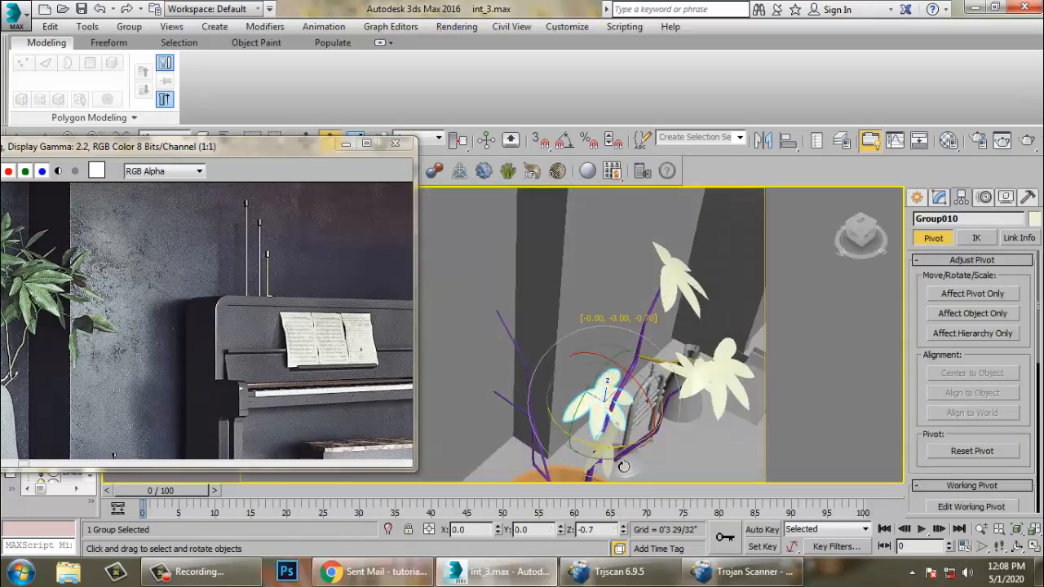
{"action": "middle_click_drag", "start_coordinate": [430, 414], "coordinate": [534, 358], "text": "alt"}
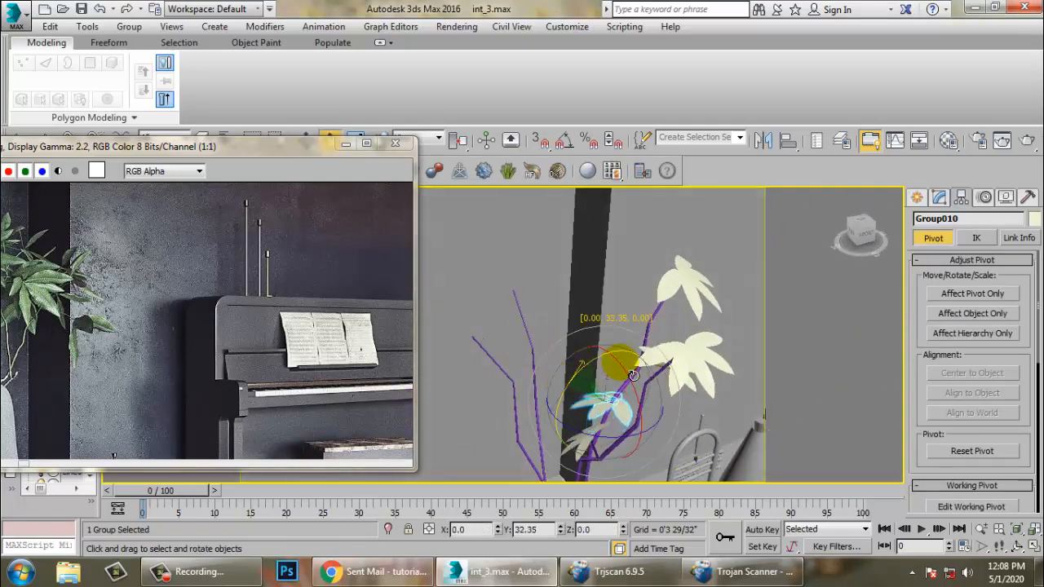
{"action": "middle_click_drag", "start_coordinate": [634, 375], "coordinate": [629, 456], "text": "alt"}
{"action": "middle_click_drag", "start_coordinate": [661, 418], "coordinate": [635, 353], "text": "alt"}
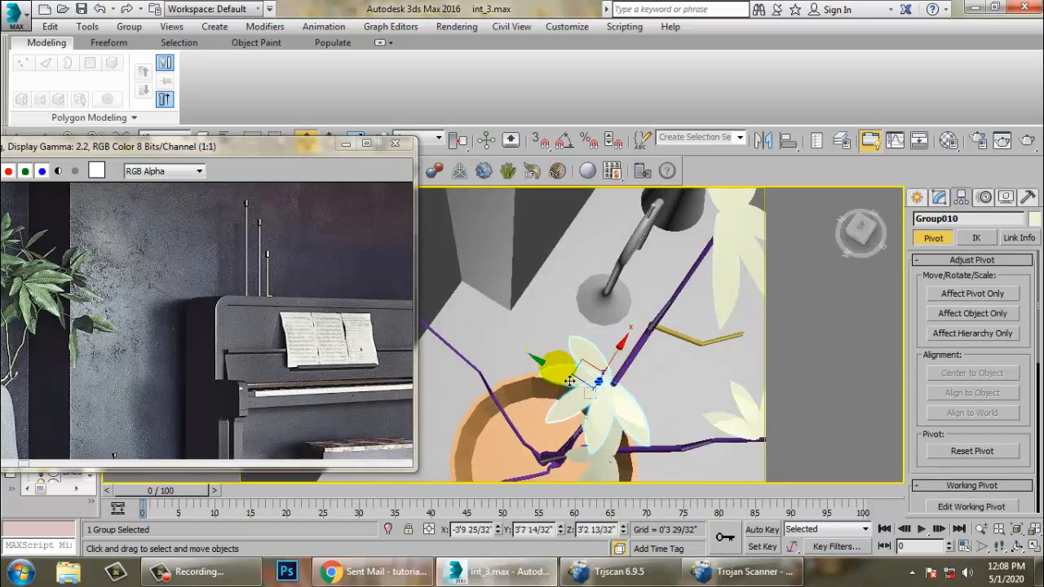
{"action": "middle_click_drag", "start_coordinate": [626, 399], "coordinate": [662, 424], "text": "alt"}
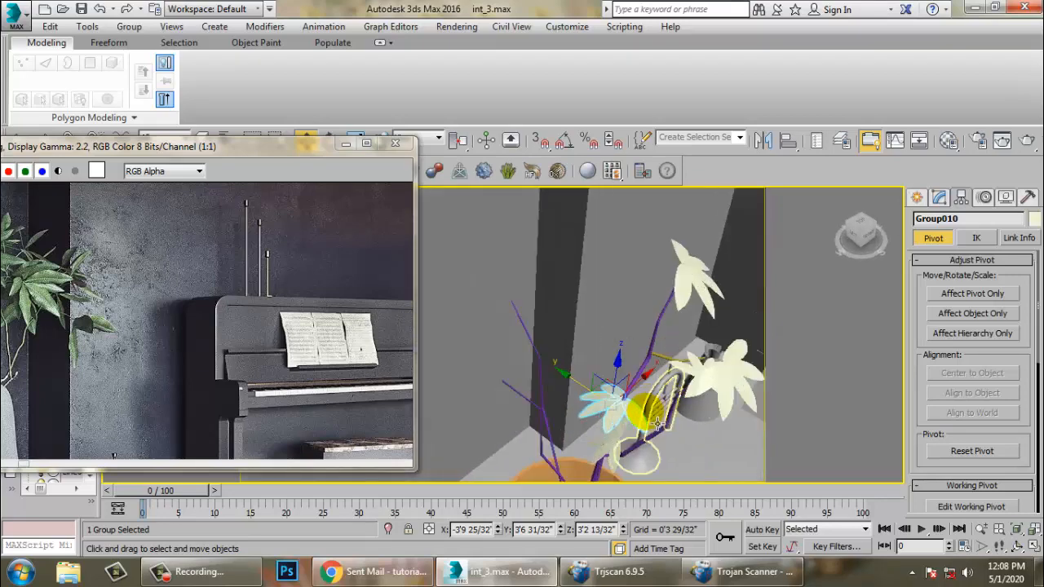
- Adjust the fifth leaf group's position on the branch just above the pot
{"action": "middle_click_drag", "start_coordinate": [595, 412], "coordinate": [624, 349], "text": "alt"}
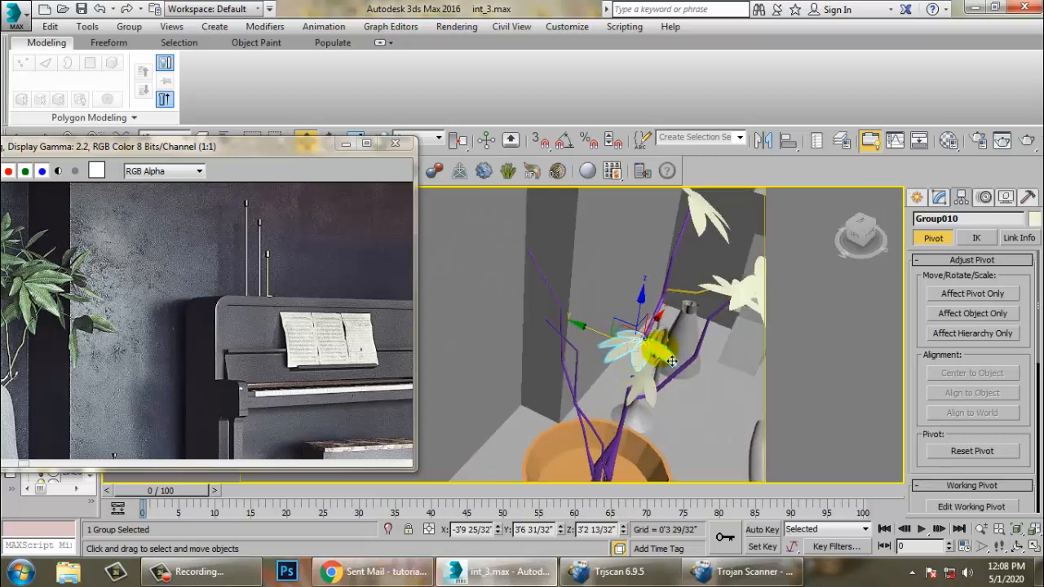
{"action": "middle_click_drag", "start_coordinate": [670, 361], "coordinate": [632, 375], "text": "alt"}
{"action": "middle_click_drag", "start_coordinate": [752, 373], "coordinate": [676, 323], "text": "alt"}
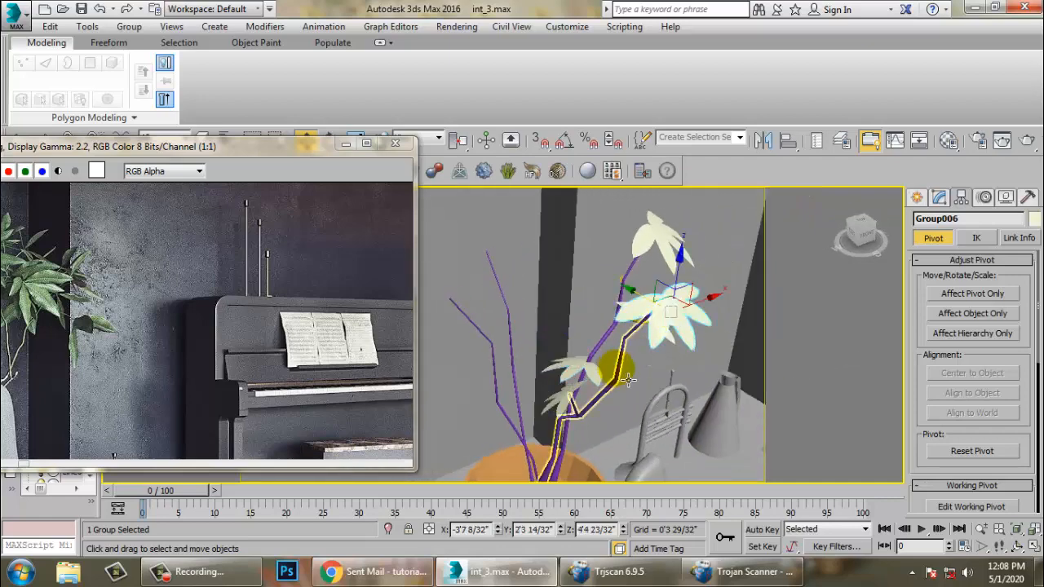
- Select the branch together with its leaf groups and rotate-clone it as a copy
{"action": "left_click", "coordinate": [628, 380], "text": "ctrl"}
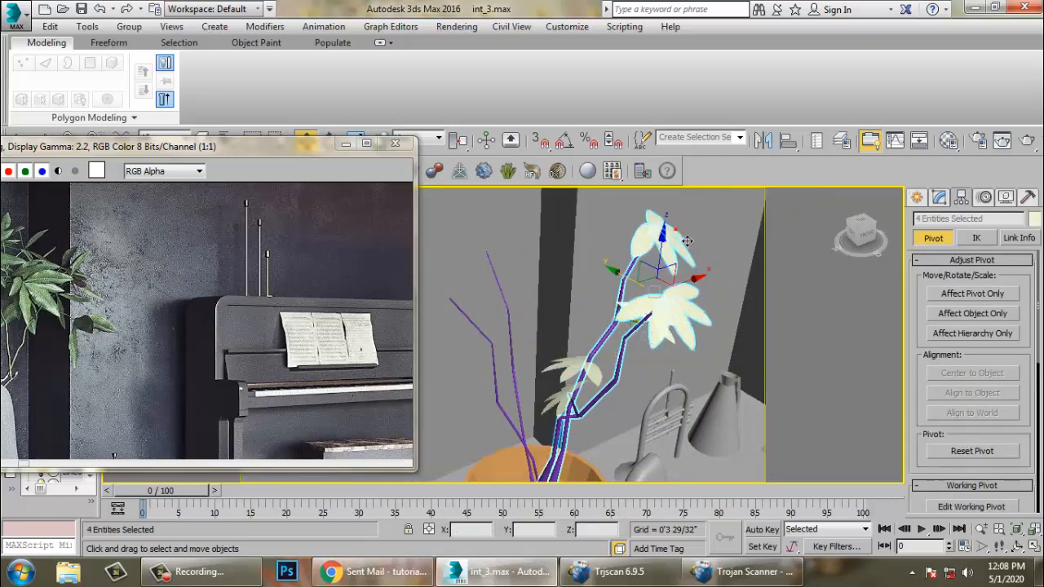
{"action": "key", "text": "e"}
{"action": "mouse_move", "coordinate": [669, 336]}
{"action": "left_mouse_down", "text": "shift"}
{"action": "mouse_move", "coordinate": [636, 318]}
{"action": "mouse_move", "coordinate": [497, 293]}
{"action": "mouse_move", "coordinate": [457, 266]}
{"action": "mouse_move", "coordinate": [539, 298]}
{"action": "left_mouse_up", "text": "shift"}
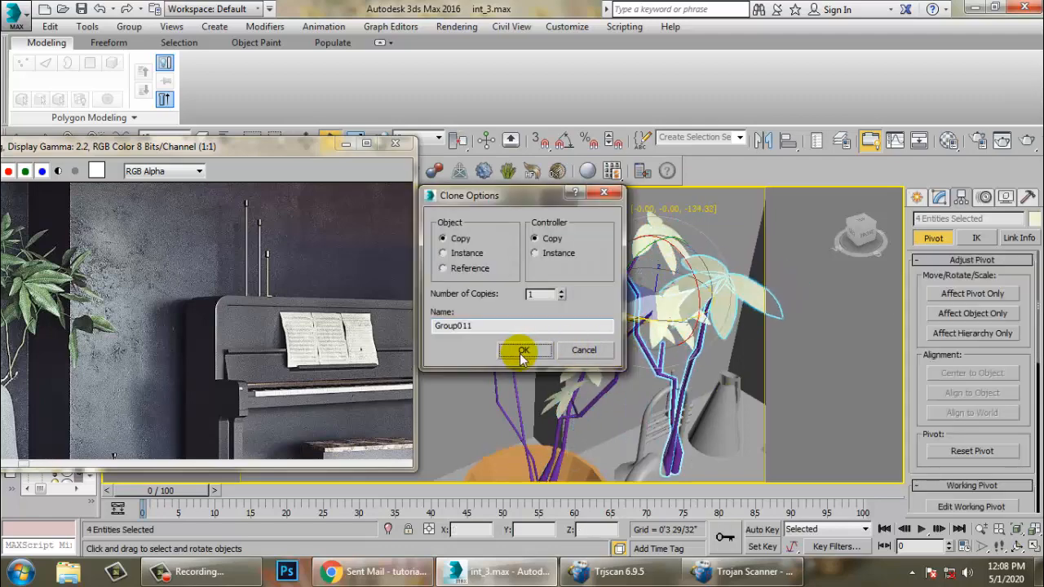
{"action": "left_click", "coordinate": [519, 349]}
- Move the cloned branch down so it grows out of the pot
{"action": "key", "text": "w"}
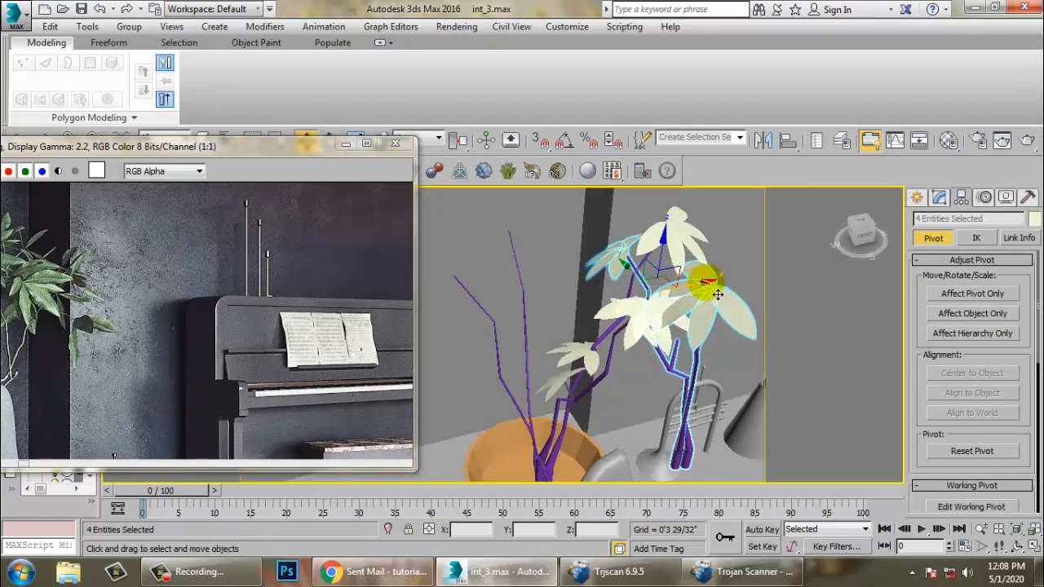
{"action": "middle_click_drag", "start_coordinate": [717, 293], "coordinate": [582, 435], "text": "alt"}
{"action": "scroll", "coordinate": [630, 373], "scroll_direction": "down", "scroll_amount": 5}
{"action": "scroll", "coordinate": [582, 379], "scroll_direction": "up", "scroll_amount": 4}
{"action": "middle_click_drag", "start_coordinate": [507, 357], "coordinate": [576, 406]}
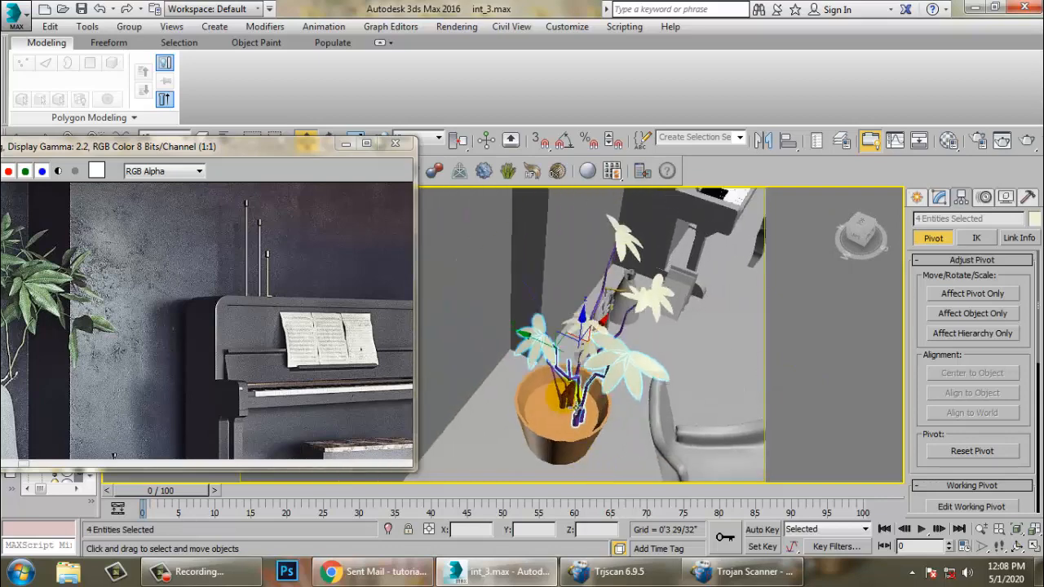
{"action": "middle_click_drag", "start_coordinate": [555, 356], "coordinate": [609, 423], "text": "alt"}
{"action": "scroll", "coordinate": [674, 389], "scroll_direction": "up", "scroll_amount": 3}
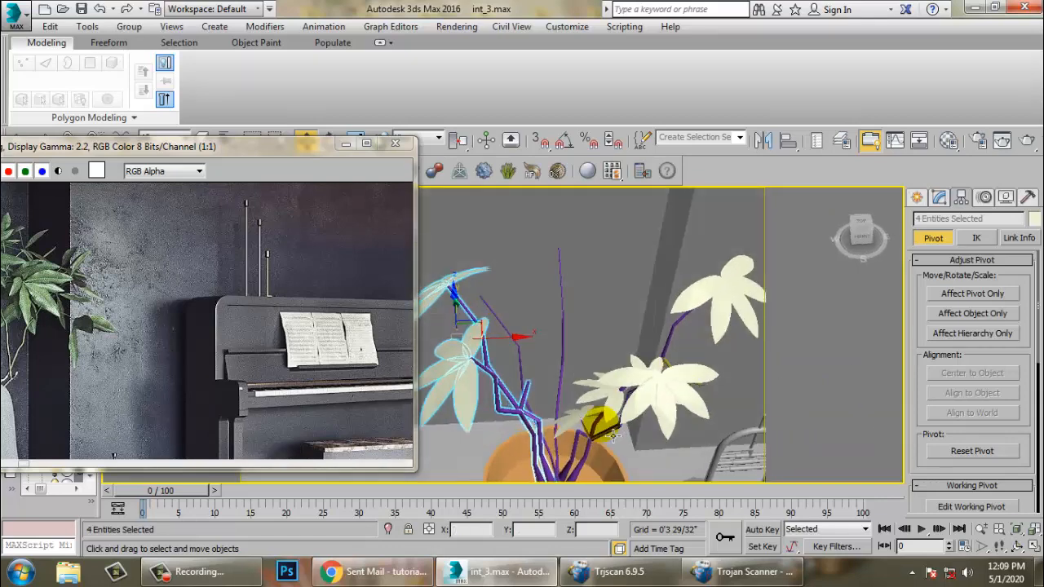
{"action": "middle_click_drag", "start_coordinate": [600, 367], "coordinate": [645, 403], "text": "alt"}
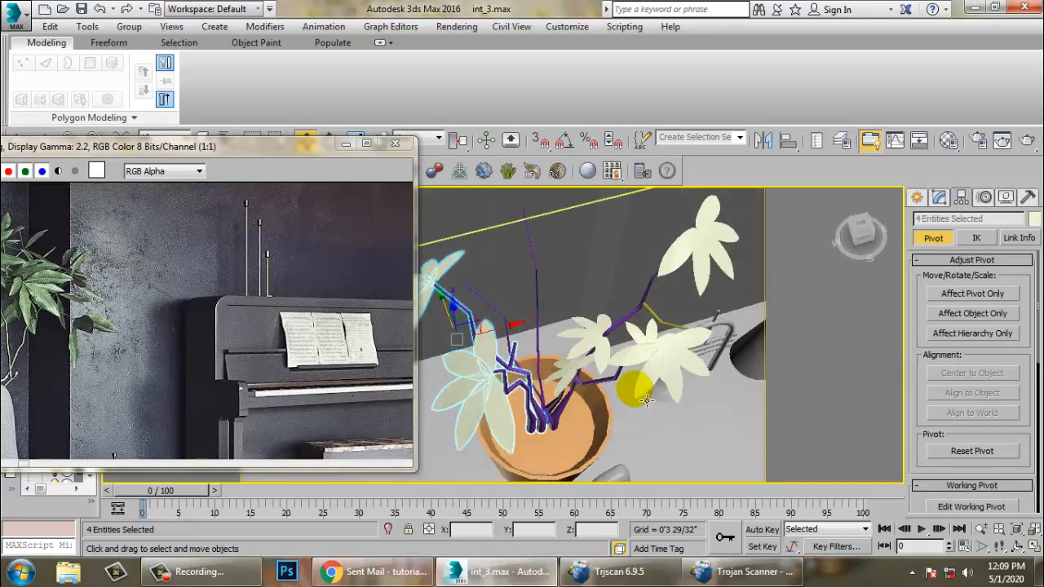
- Select a small leaf group and clone it as a copy while moving it
{"action": "left_click", "coordinate": [589, 349]}
{"action": "middle_click_drag", "start_coordinate": [591, 351], "coordinate": [613, 366], "text": "alt"}
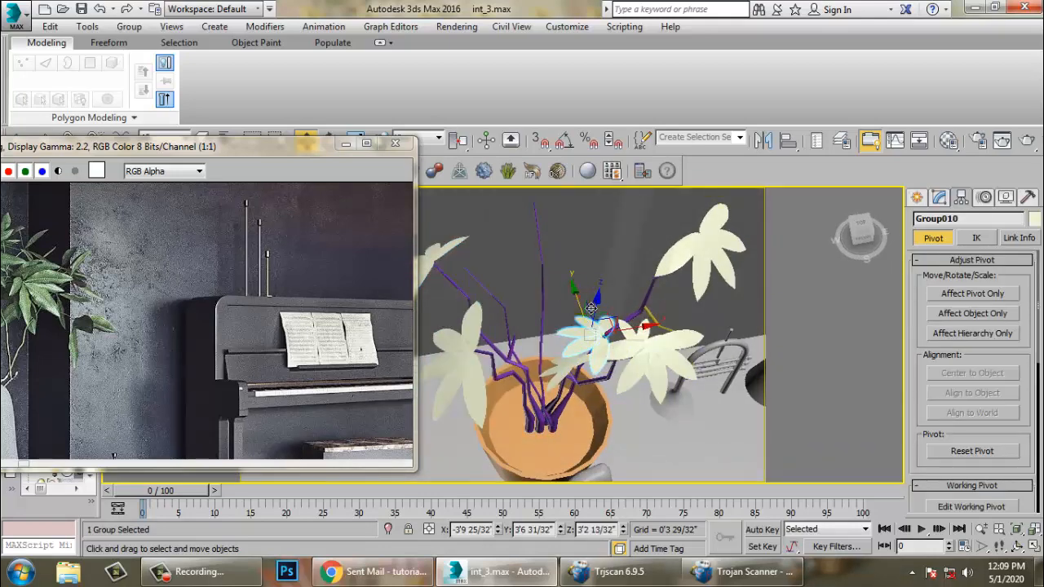
{"action": "mouse_move", "coordinate": [591, 309]}
{"action": "left_mouse_down", "text": "shift"}
{"action": "mouse_move", "coordinate": [581, 244]}
{"action": "mouse_move", "coordinate": [620, 261]}
{"action": "left_mouse_up", "text": "shift"}
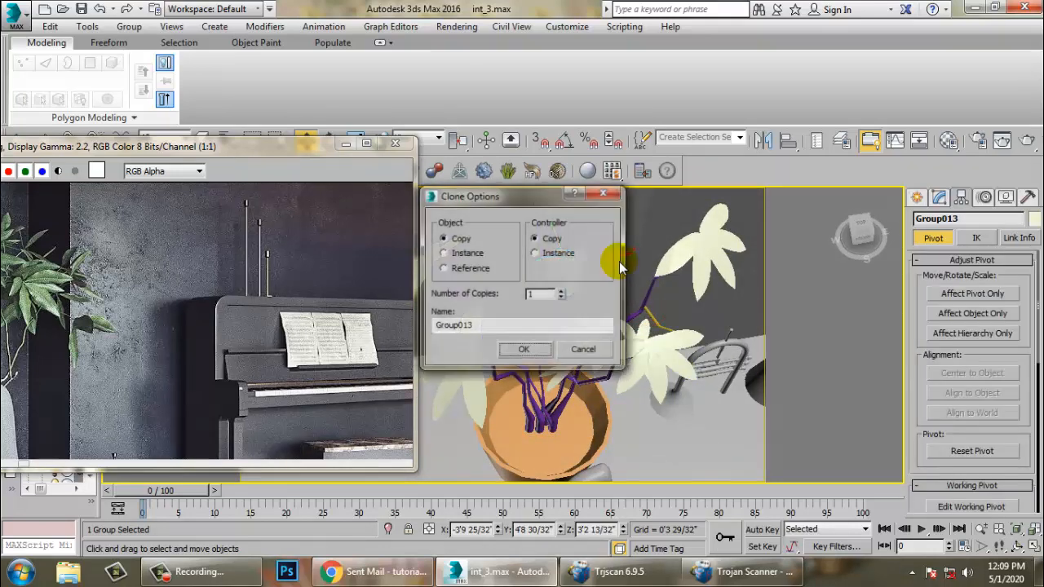
{"action": "left_click", "coordinate": [524, 350]}
- Rotate the sixth leaf group upright and move it up toward the tip of a tall stem
{"action": "key", "text": "e"}
{"action": "middle_click_drag", "start_coordinate": [584, 282], "coordinate": [561, 351], "text": "alt"}
{"action": "left_click_drag", "start_coordinate": [555, 319], "coordinate": [471, 327]}
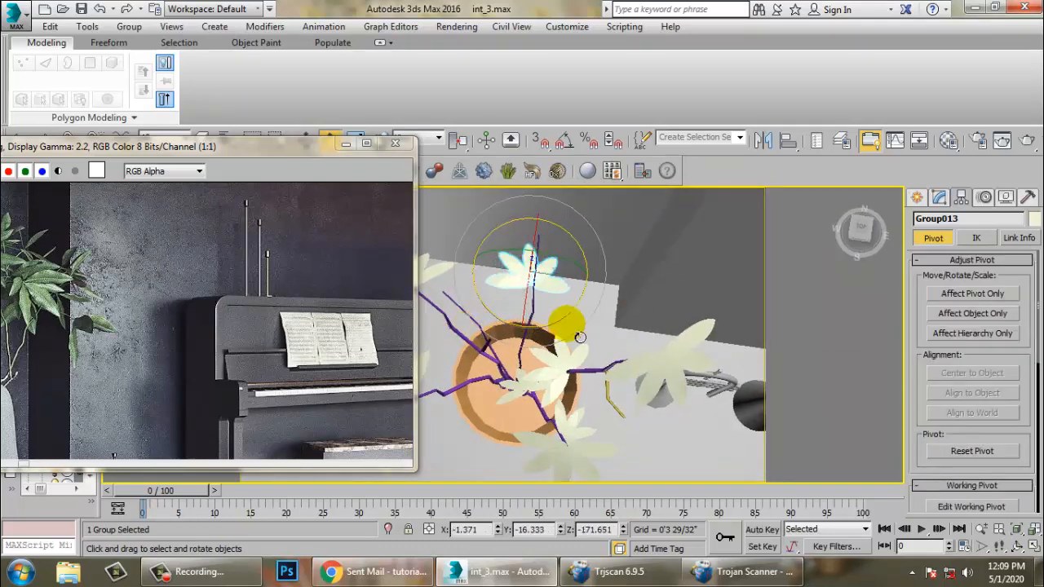
{"action": "key", "text": "w"}
{"action": "middle_click_drag", "start_coordinate": [565, 328], "coordinate": [541, 223], "text": "alt"}
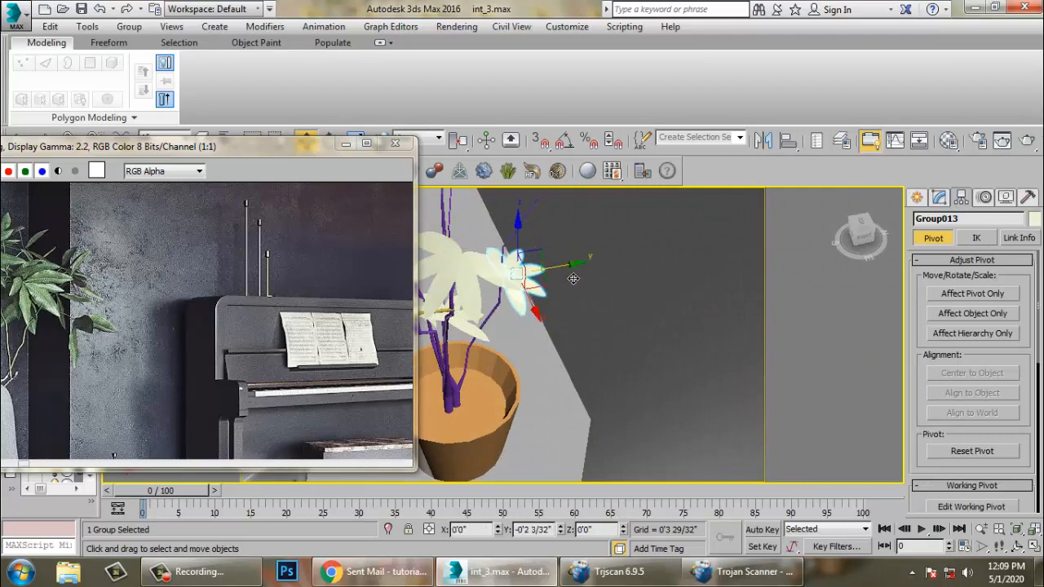
- Position the sixth leaf group onto the tall stem's tip
{"action": "scroll", "coordinate": [586, 286], "scroll_direction": "up", "scroll_amount": 5}
{"action": "middle_click_drag", "start_coordinate": [587, 288], "coordinate": [594, 321], "text": "alt"}
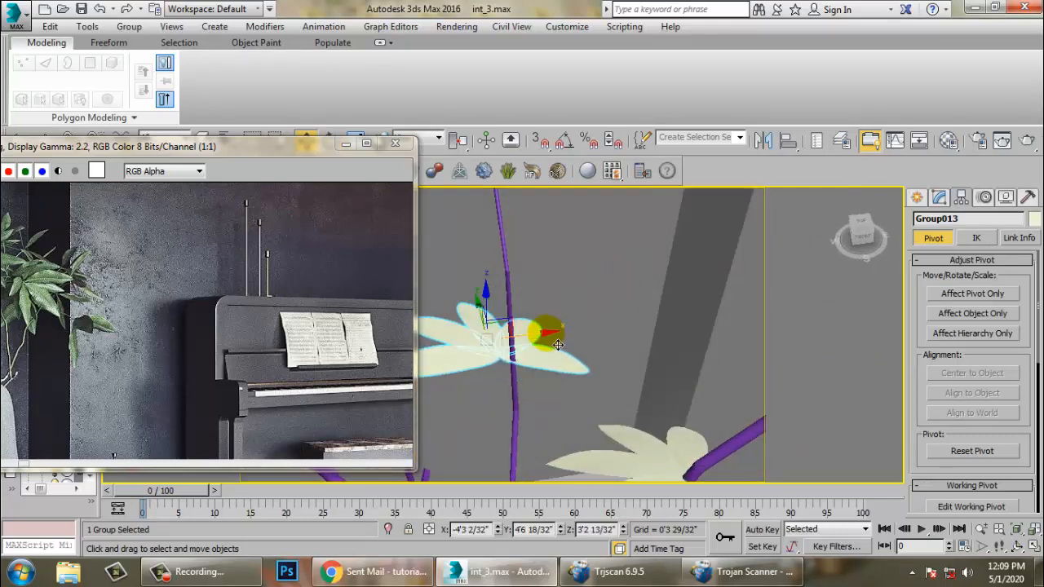
{"action": "left_click_drag", "start_coordinate": [558, 343], "coordinate": [570, 341]}
{"action": "scroll", "coordinate": [545, 345], "scroll_direction": "down", "scroll_amount": 4}
{"action": "mouse_move", "coordinate": [545, 344]}
{"action": "middle_mouse_down", "text": "alt"}
{"action": "mouse_move", "coordinate": [599, 323]}
{"action": "mouse_move", "coordinate": [539, 351]}
{"action": "middle_mouse_up", "text": "alt"}
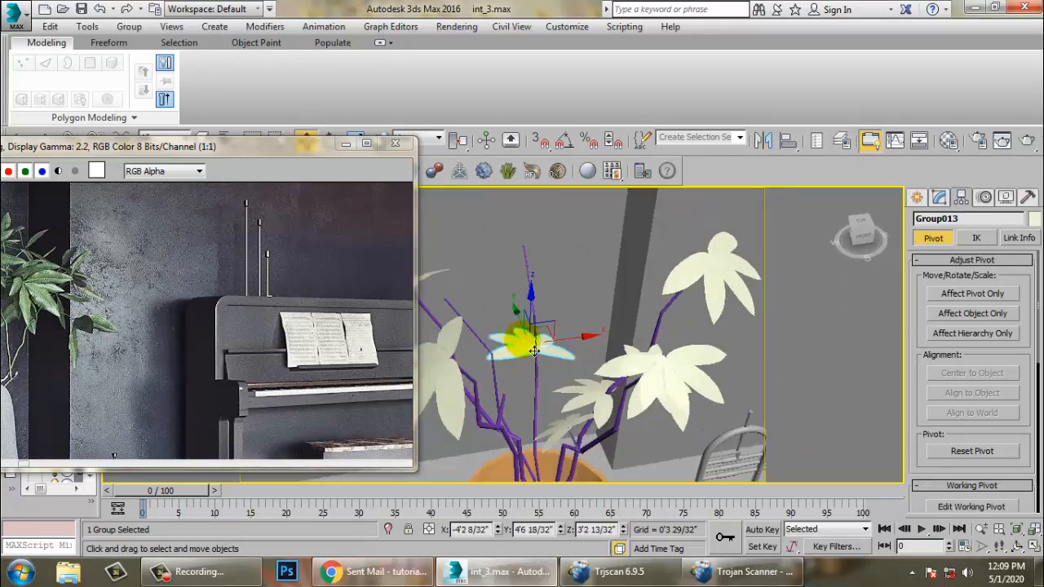
{"action": "left_click_drag", "start_coordinate": [544, 316], "coordinate": [537, 211]}
{"action": "scroll", "coordinate": [537, 208], "scroll_direction": "up", "scroll_amount": 5}
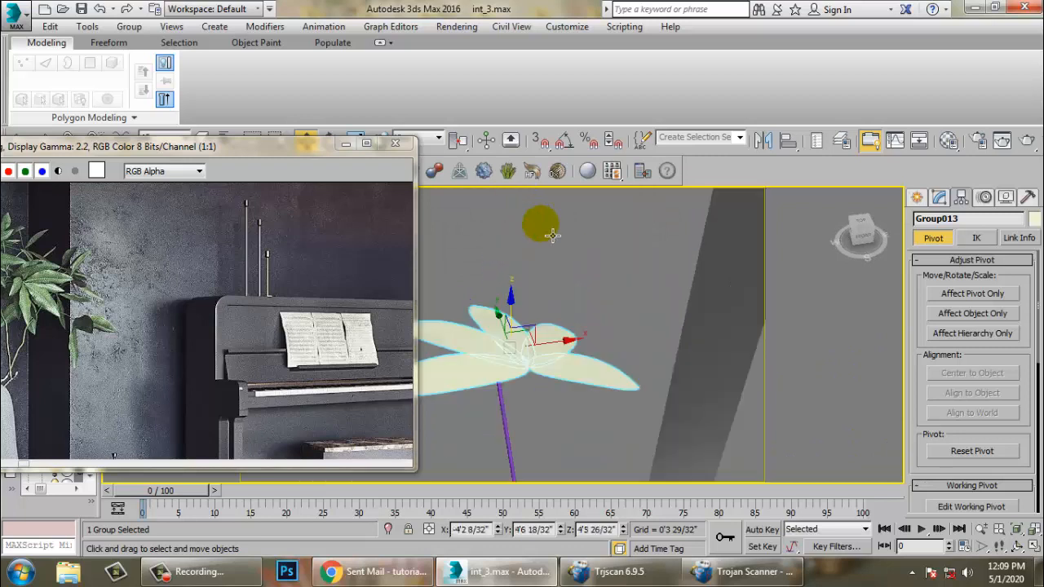
{"action": "middle_click_drag", "start_coordinate": [555, 235], "coordinate": [545, 302], "text": "alt"}
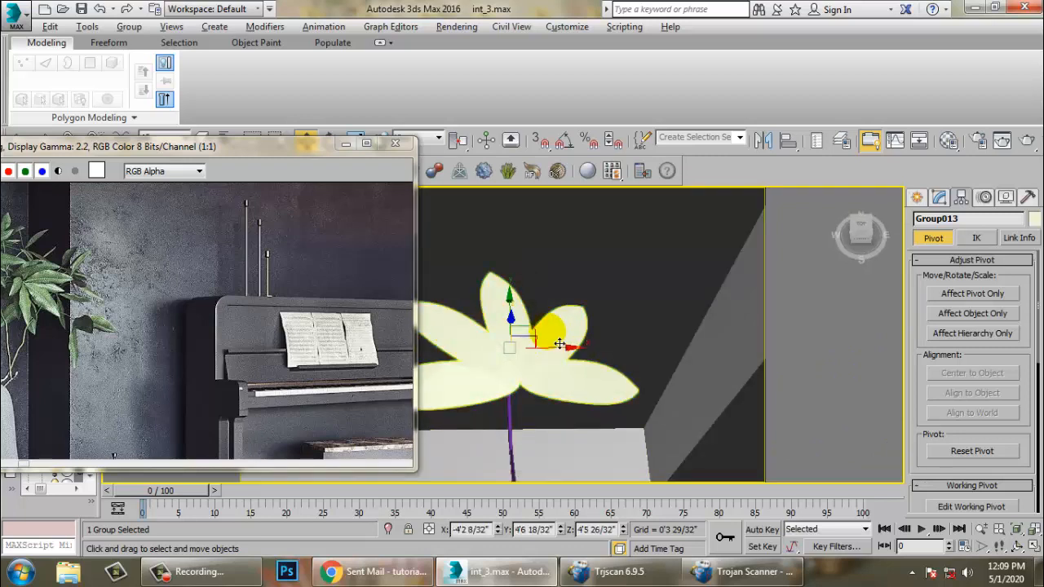
{"action": "middle_click_drag", "start_coordinate": [559, 340], "coordinate": [510, 347], "text": "alt"}
- Fine-tune the sixth leaf group's position and orientation so it sits on the stem tip
{"action": "key", "text": "F3"}
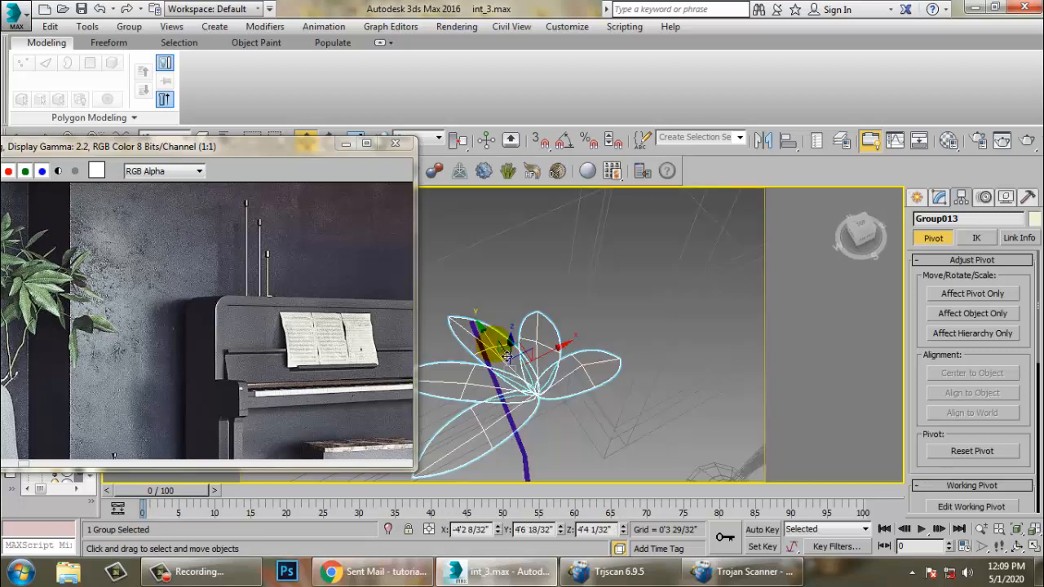
{"action": "left_click_drag", "start_coordinate": [505, 357], "coordinate": [429, 308]}
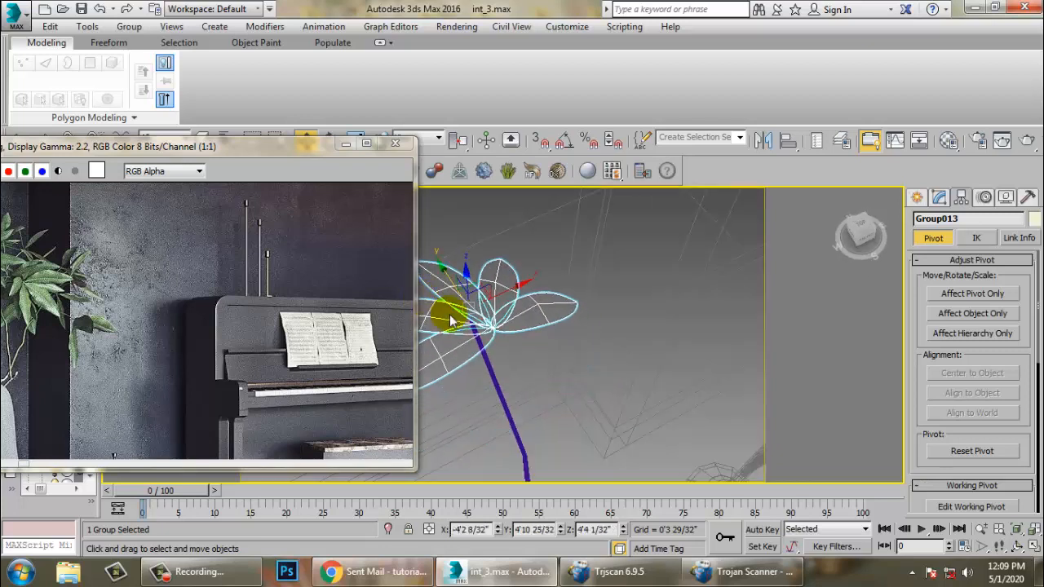
{"action": "key", "text": "F3"}
{"action": "mouse_move", "coordinate": [451, 321]}
{"action": "middle_mouse_down", "text": "alt"}
{"action": "mouse_move", "coordinate": [500, 352]}
{"action": "mouse_move", "coordinate": [479, 304]}
{"action": "mouse_move", "coordinate": [524, 357]}
{"action": "middle_mouse_up", "text": "alt"}
{"action": "left_click_drag", "start_coordinate": [527, 320], "coordinate": [512, 323]}
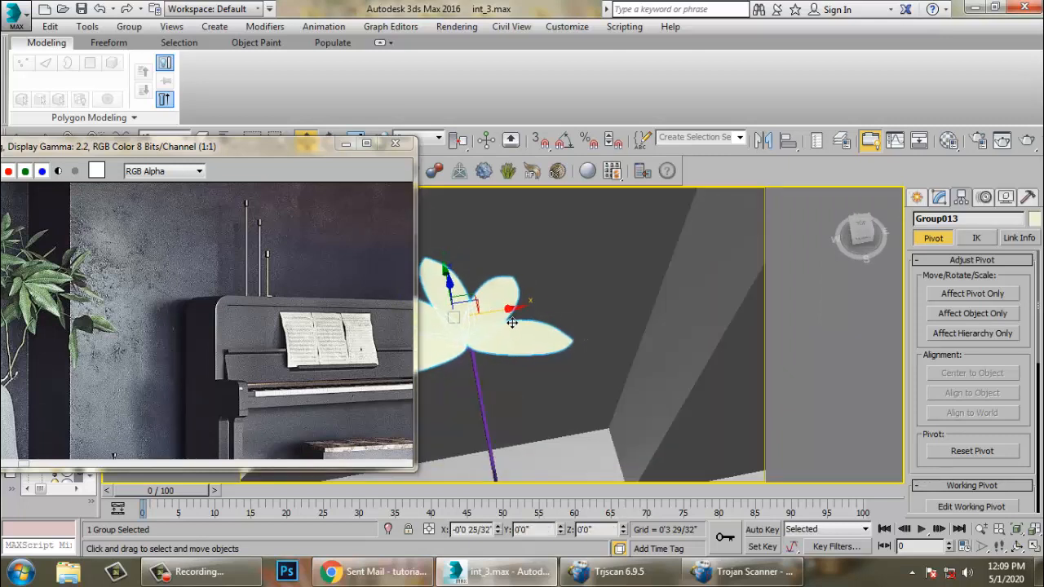
{"action": "middle_click_drag", "start_coordinate": [439, 307], "coordinate": [569, 321], "text": "alt"}
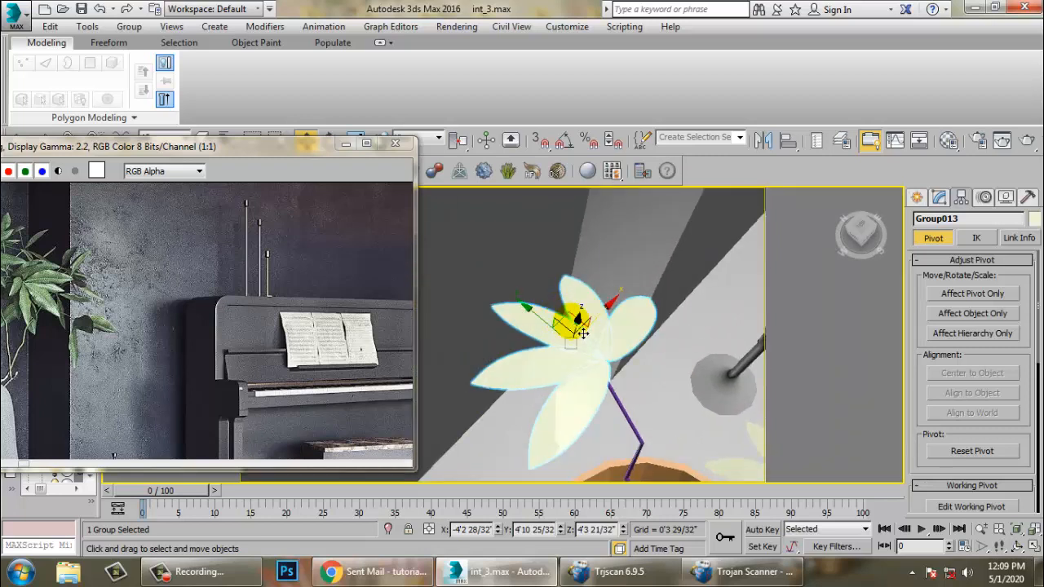
{"action": "left_click_drag", "start_coordinate": [592, 330], "coordinate": [589, 341]}
{"action": "middle_click_drag", "start_coordinate": [587, 336], "coordinate": [577, 297], "text": "alt"}
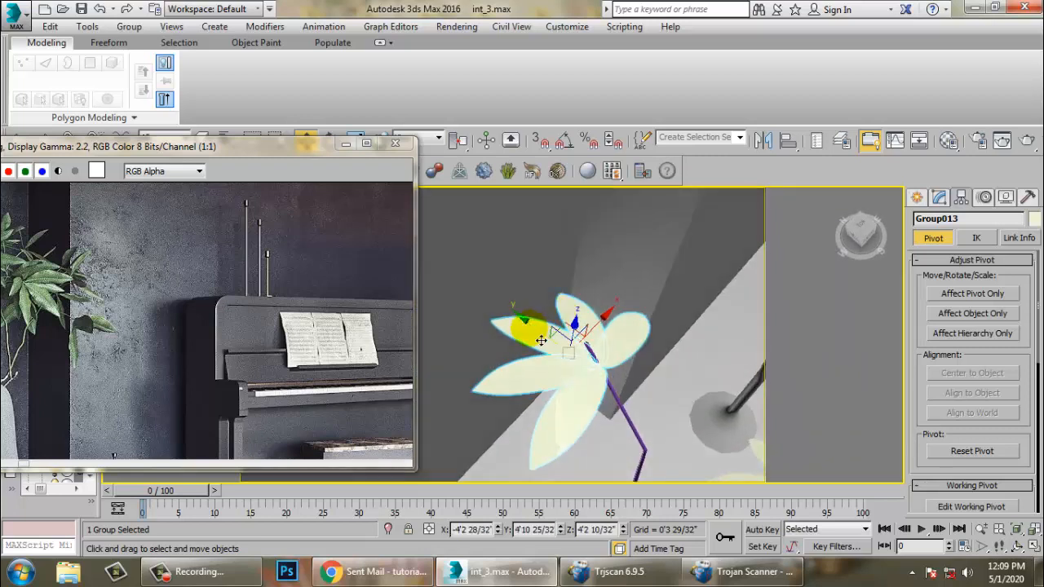
{"action": "mouse_move", "coordinate": [539, 335]}
{"action": "left_mouse_down"}
{"action": "mouse_move", "coordinate": [526, 331]}
{"action": "mouse_move", "coordinate": [536, 331]}
{"action": "left_mouse_up"}
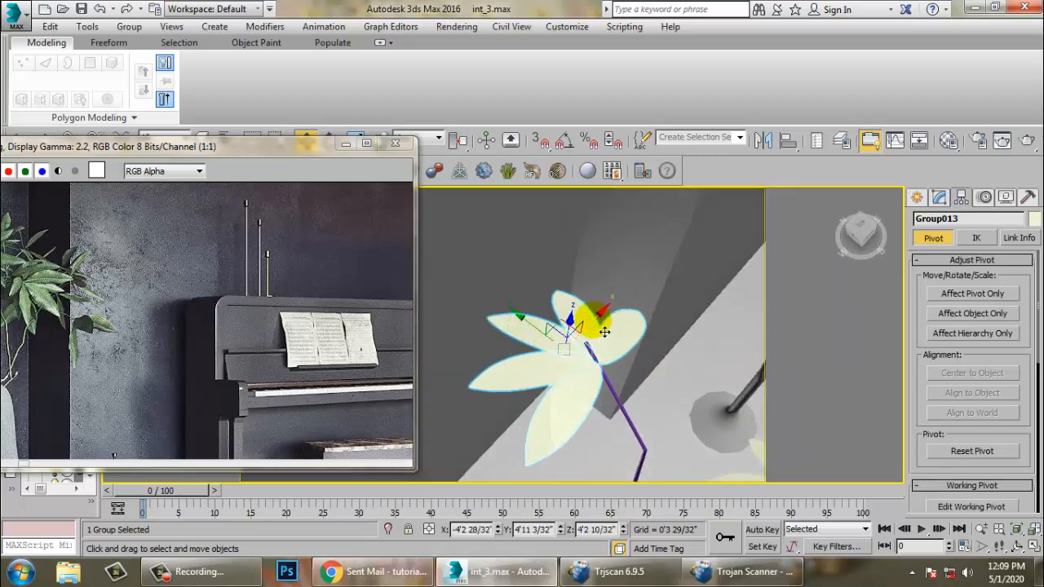
{"action": "middle_click_drag", "start_coordinate": [610, 328], "coordinate": [563, 311], "text": "alt"}
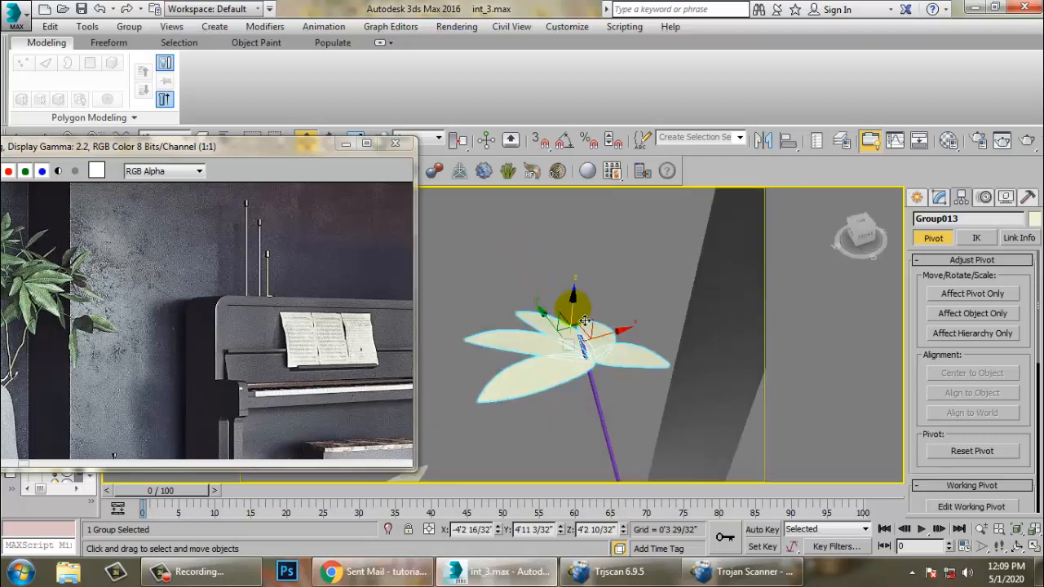
{"action": "left_click_drag", "start_coordinate": [585, 320], "coordinate": [587, 303]}
{"action": "middle_click_drag", "start_coordinate": [587, 310], "coordinate": [598, 384], "text": "alt"}
- Rotate-clone the sixth leaf group as a copy to create a seventh leaf group
{"action": "key", "text": "e"}
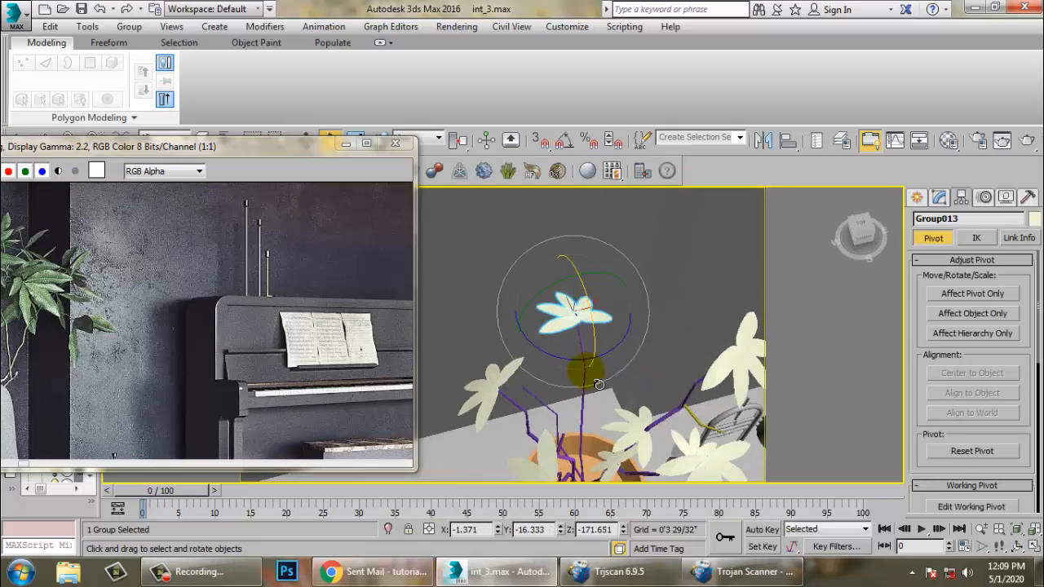
{"action": "left_click_drag", "start_coordinate": [590, 378], "coordinate": [419, 353]}
{"action": "left_click_drag", "start_coordinate": [329, 307], "coordinate": [330, 307], "text": "shift"}
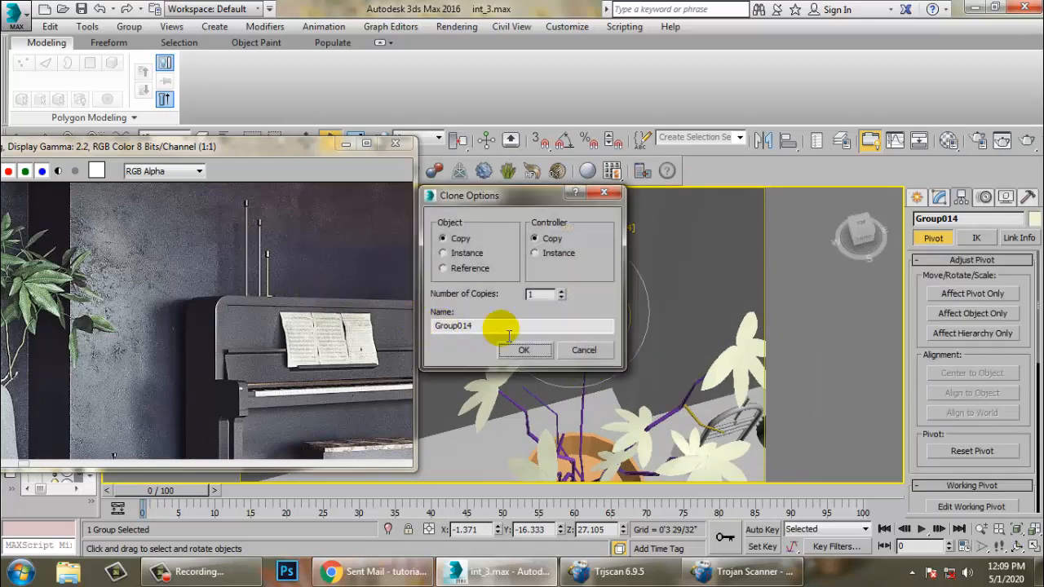
{"action": "left_click", "coordinate": [524, 351]}
- Move and rotate the seventh leaf group onto another stem tip
{"action": "key", "text": "w"}
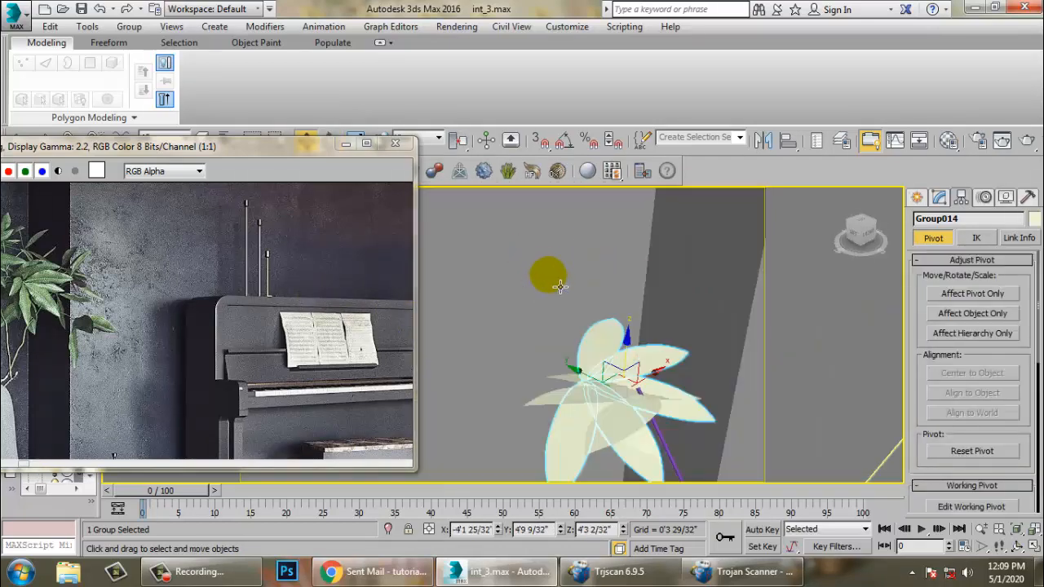
{"action": "left_click_drag", "start_coordinate": [601, 392], "coordinate": [708, 396]}
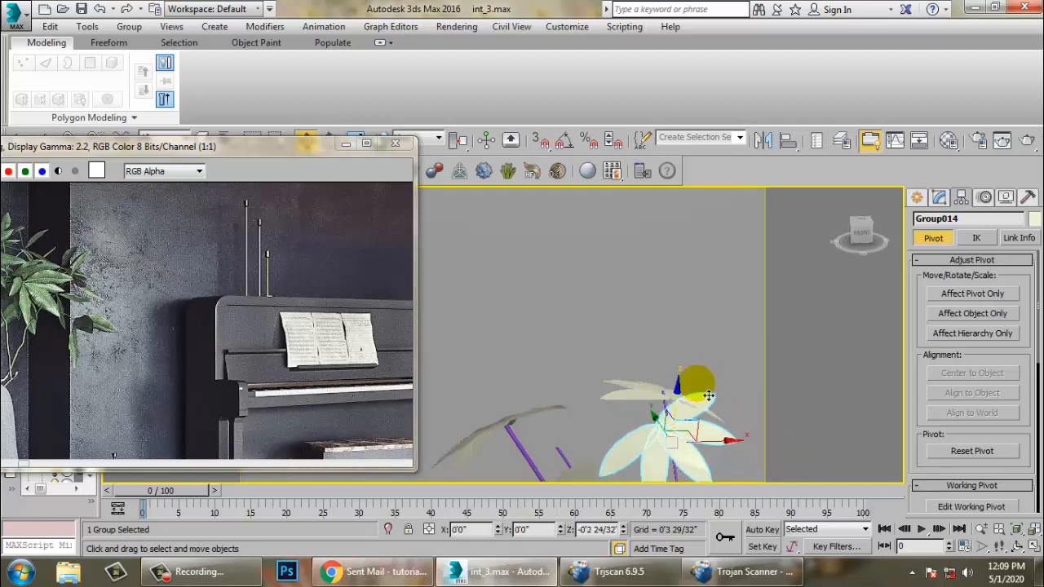
{"action": "middle_click_drag", "start_coordinate": [695, 420], "coordinate": [701, 469], "text": "alt"}
{"action": "key", "text": "e"}
{"action": "middle_click_drag", "start_coordinate": [724, 435], "coordinate": [660, 365]}
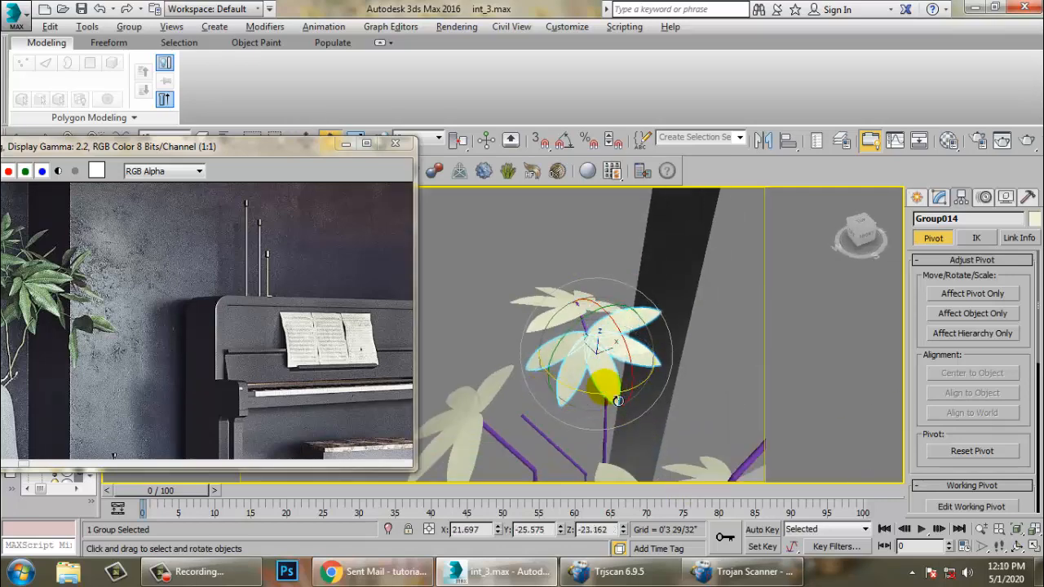
{"action": "middle_click_drag", "start_coordinate": [617, 401], "coordinate": [616, 424], "text": "alt"}
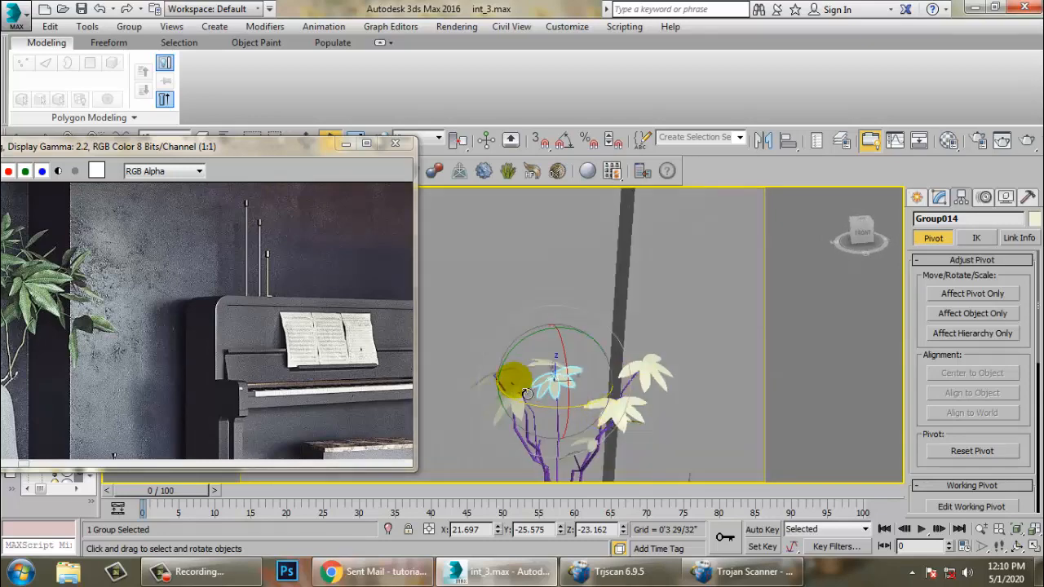
{"action": "middle_click_drag", "start_coordinate": [527, 394], "coordinate": [506, 384], "text": "alt"}
{"action": "left_click_drag", "start_coordinate": [94, 149], "coordinate": [138, 108]}
{"action": "middle_click_drag", "start_coordinate": [588, 357], "coordinate": [684, 385], "text": "alt"}
{"action": "scroll", "coordinate": [601, 408], "scroll_direction": "up", "scroll_amount": 3}
{"action": "scroll", "coordinate": [652, 400], "scroll_direction": "up", "scroll_amount": 2}
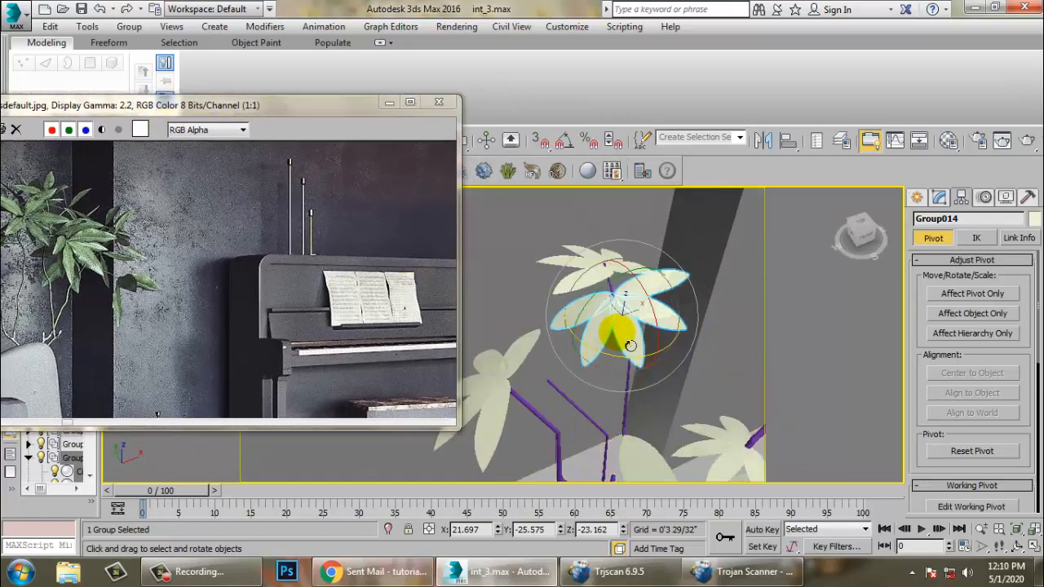
- Clone the seventh leaf group as a copy while moving it down
{"action": "key", "text": "w"}
{"action": "left_click_drag", "start_coordinate": [638, 319], "coordinate": [589, 379], "text": "shift"}
{"action": "left_click", "coordinate": [524, 350]}
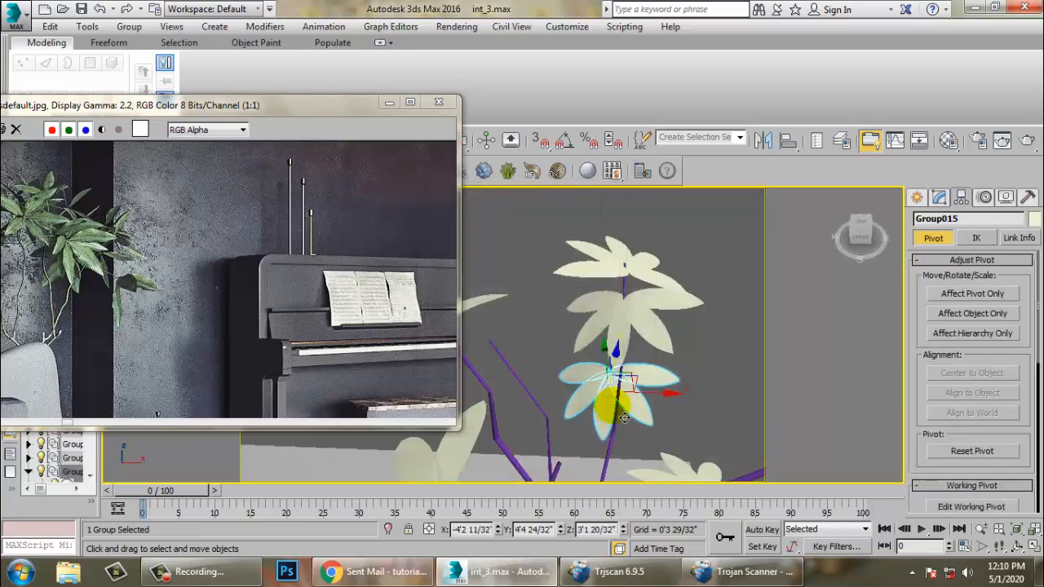
- Move and rotate the eighth leaf group onto a lower stem branch
{"action": "mouse_move", "coordinate": [674, 400]}
{"action": "left_mouse_down"}
{"action": "mouse_move", "coordinate": [549, 410]}
{"action": "mouse_move", "coordinate": [568, 405]}
{"action": "left_mouse_up"}
{"action": "key", "text": "e"}
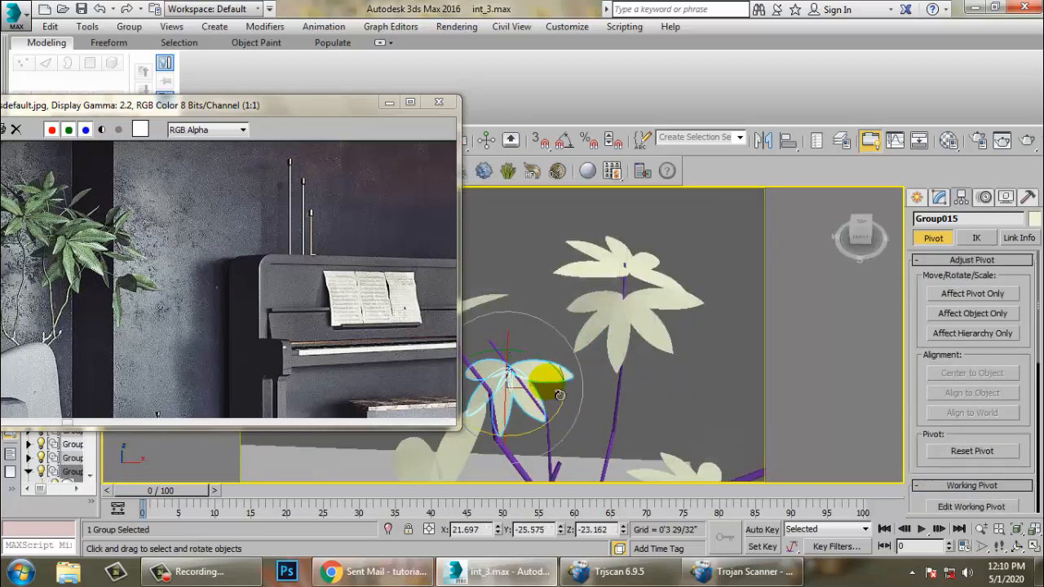
{"action": "middle_click_drag", "start_coordinate": [560, 408], "coordinate": [689, 375], "text": "alt"}
{"action": "key", "text": "w"}
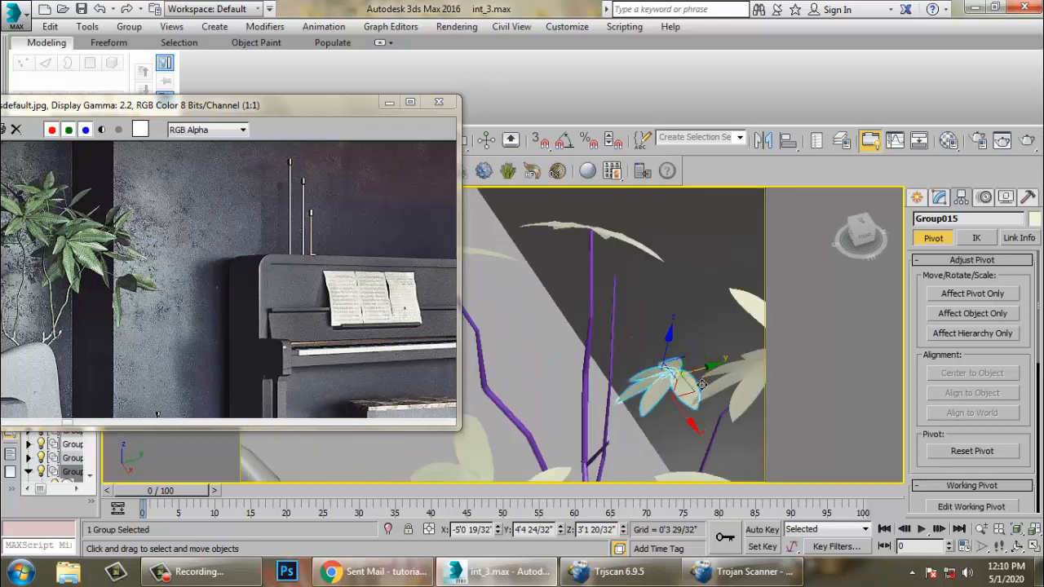
{"action": "left_click_drag", "start_coordinate": [701, 384], "coordinate": [633, 276]}
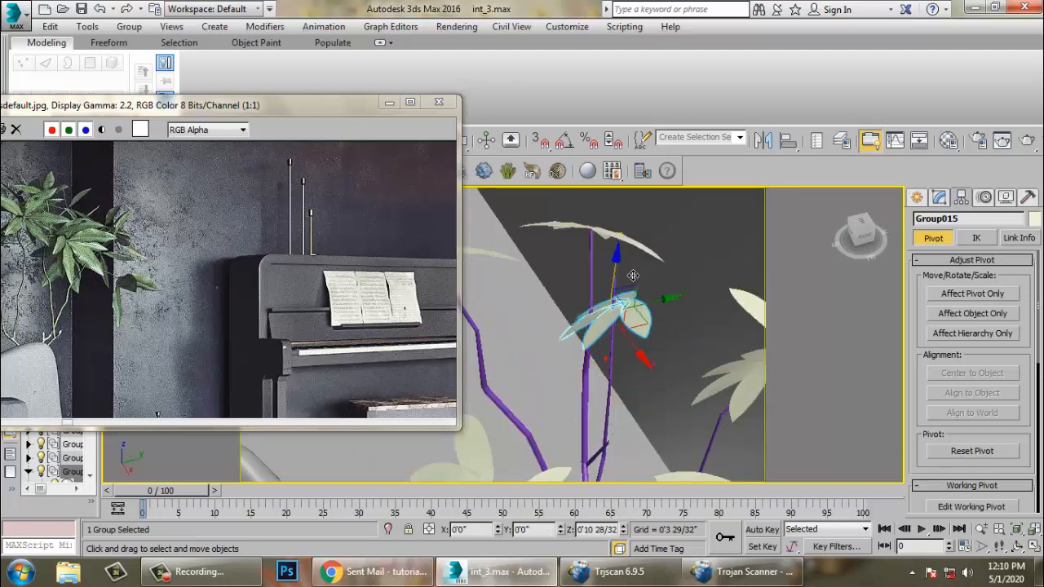
{"action": "middle_click_drag", "start_coordinate": [630, 264], "coordinate": [621, 289], "text": "alt"}
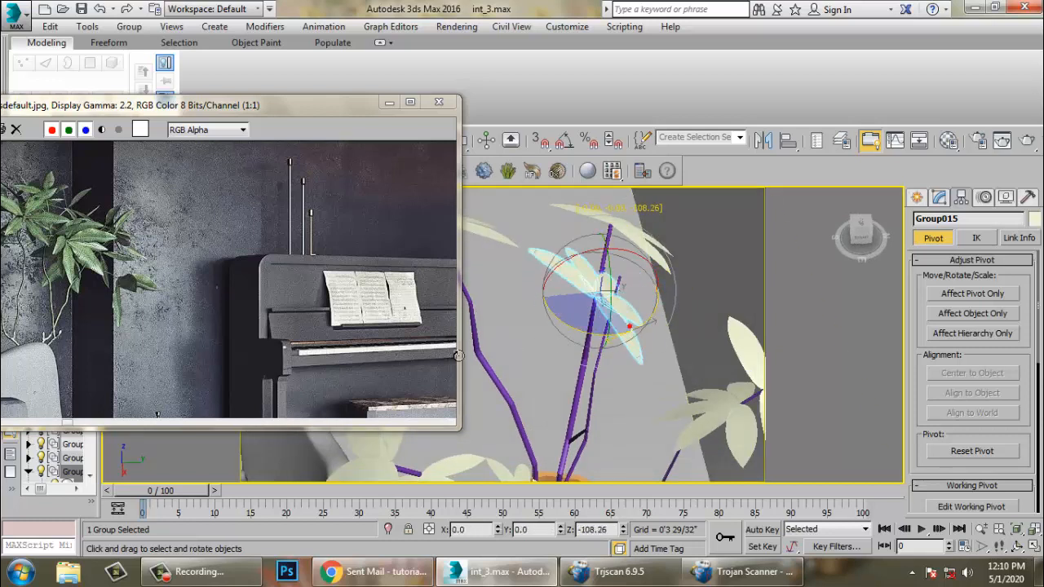
- Rotate the eighth leaf group so its leaves spread more horizontally over the branch tip
{"action": "left_click_drag", "start_coordinate": [458, 355], "coordinate": [413, 354]}
{"action": "key", "text": "w"}
{"action": "middle_click_drag", "start_coordinate": [613, 318], "coordinate": [627, 300], "text": "alt"}
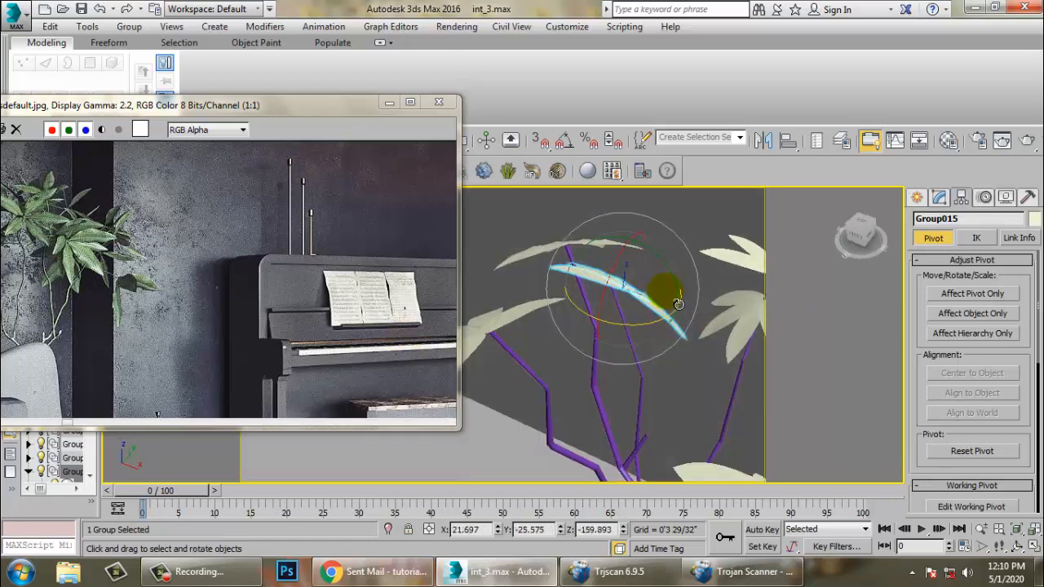
{"action": "key", "text": "r"}
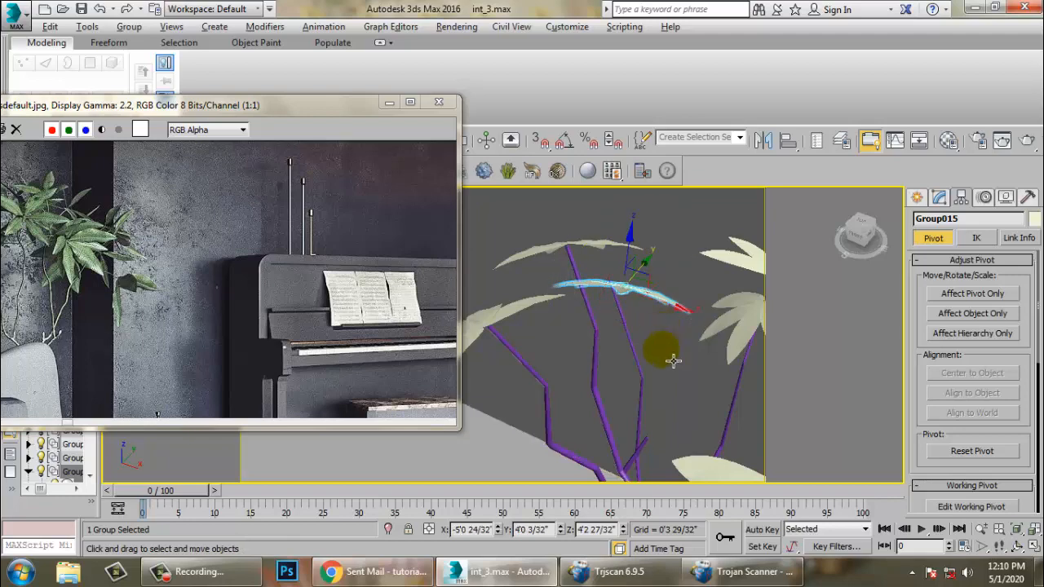
{"action": "middle_click_drag", "start_coordinate": [673, 361], "coordinate": [598, 286], "text": "alt"}
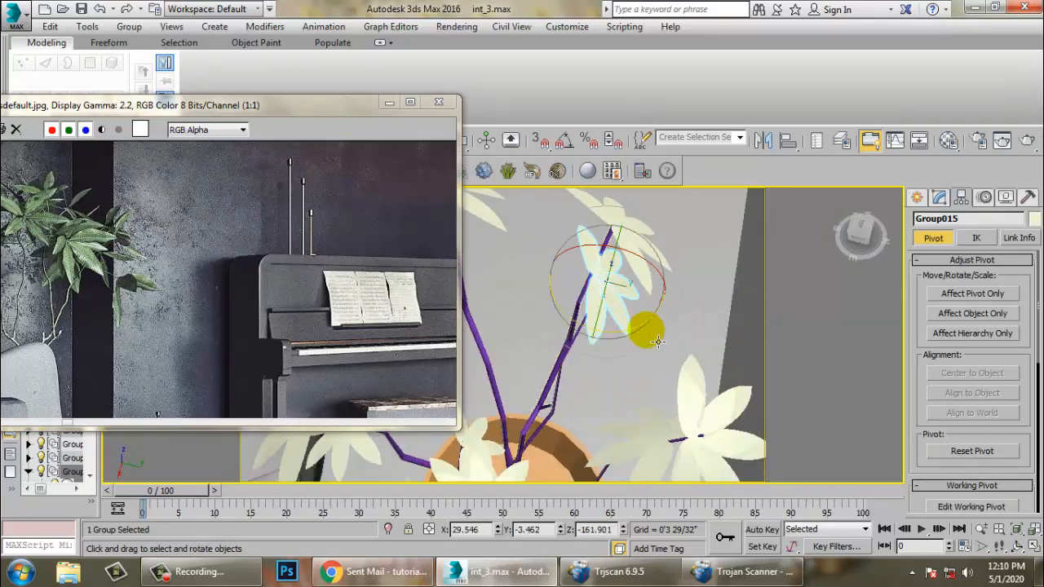
{"action": "left_click_drag", "start_coordinate": [407, 280], "coordinate": [480, 272]}
{"action": "middle_click_drag", "start_coordinate": [522, 255], "coordinate": [606, 288], "text": "alt"}
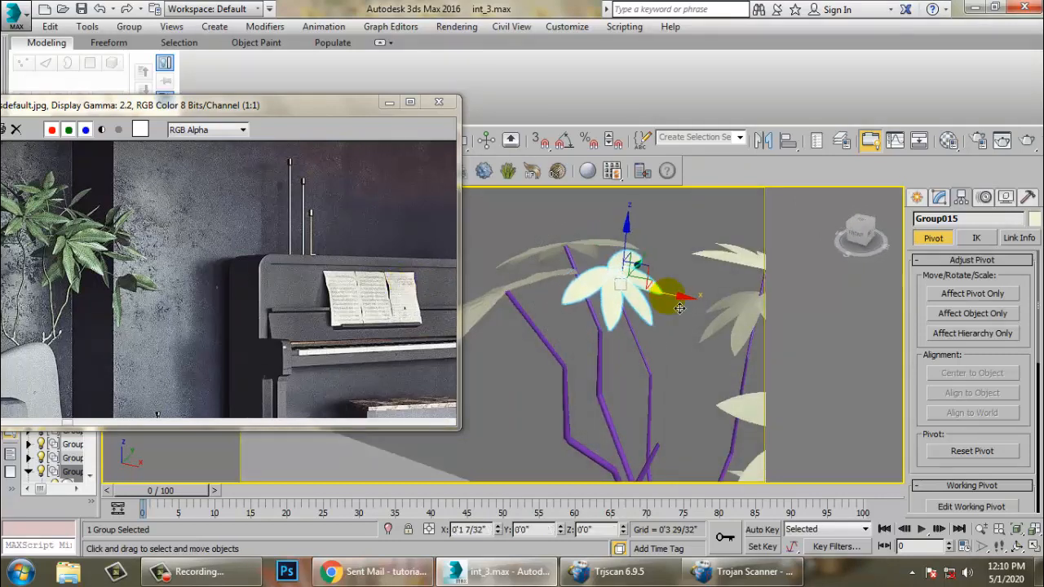
- Move the eighth leaf group down onto the end of its stem branch
{"action": "key", "text": "w"}
{"action": "middle_click_drag", "start_coordinate": [648, 232], "coordinate": [613, 275], "text": "alt"}
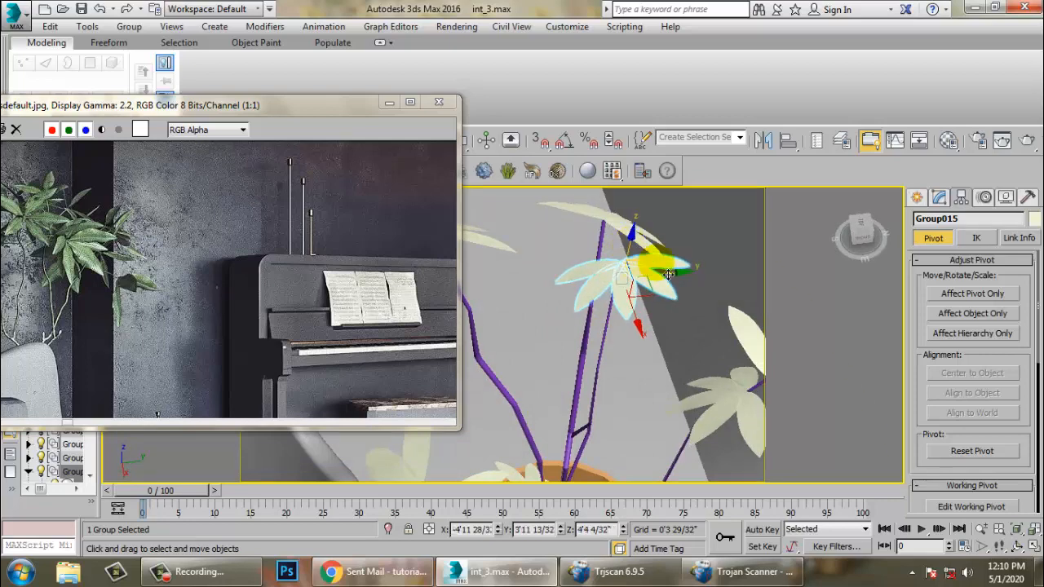
{"action": "left_click_drag", "start_coordinate": [685, 283], "coordinate": [685, 284]}
{"action": "middle_click_drag", "start_coordinate": [685, 284], "coordinate": [678, 293], "text": "alt"}
{"action": "scroll", "coordinate": [636, 304], "scroll_direction": "down", "scroll_amount": 3}
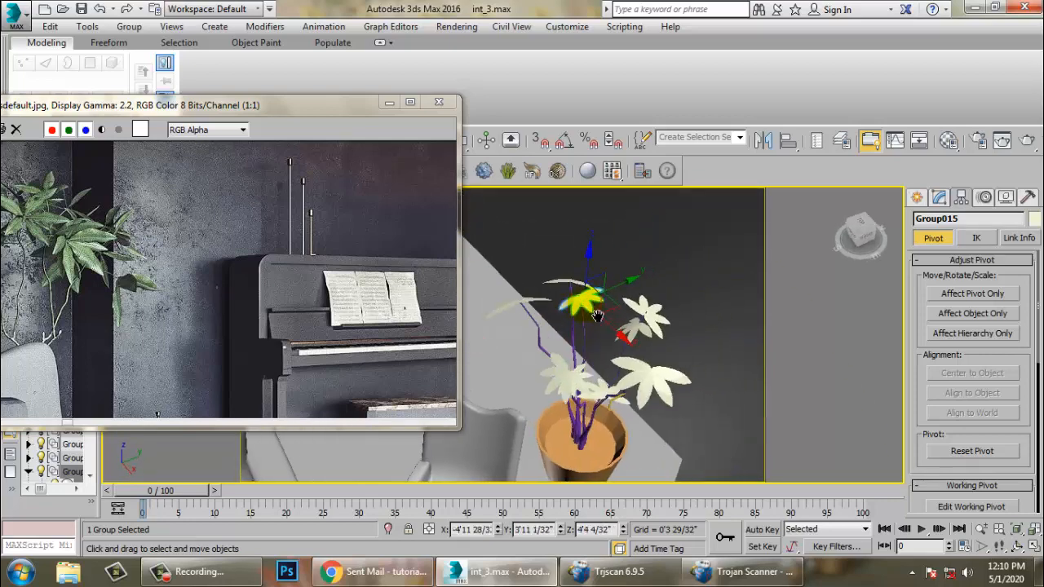
{"action": "middle_click_drag", "start_coordinate": [600, 315], "coordinate": [605, 364], "text": "alt"}
- Select the low leaf group near the pot and rotate it about 70 degrees around its vertical axis
{"action": "scroll", "coordinate": [610, 377], "scroll_direction": "up", "scroll_amount": 4}
{"action": "left_click", "coordinate": [641, 392]}
{"action": "scroll", "coordinate": [641, 377], "scroll_direction": "down", "scroll_amount": 2}
{"action": "left_click_drag", "start_coordinate": [667, 355], "coordinate": [806, 340]}
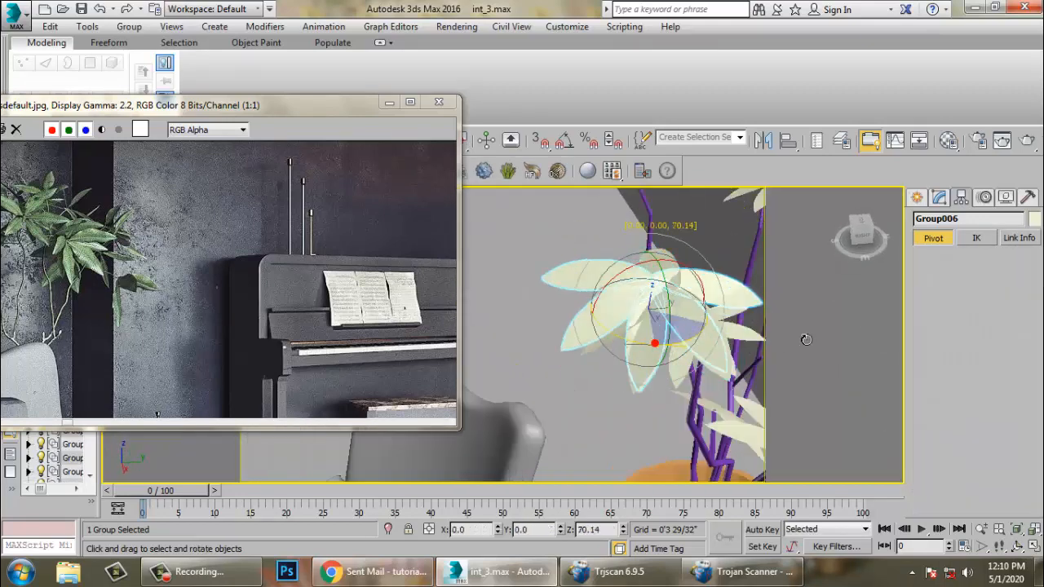
{"action": "left_click_drag", "start_coordinate": [844, 310], "coordinate": [847, 310], "text": "shift"}
- Rotate-clone the low leaf group to start a ninth leaf group
{"action": "left_click", "coordinate": [525, 350]}
{"action": "middle_click_drag", "start_coordinate": [524, 350], "coordinate": [680, 351], "text": "alt"}
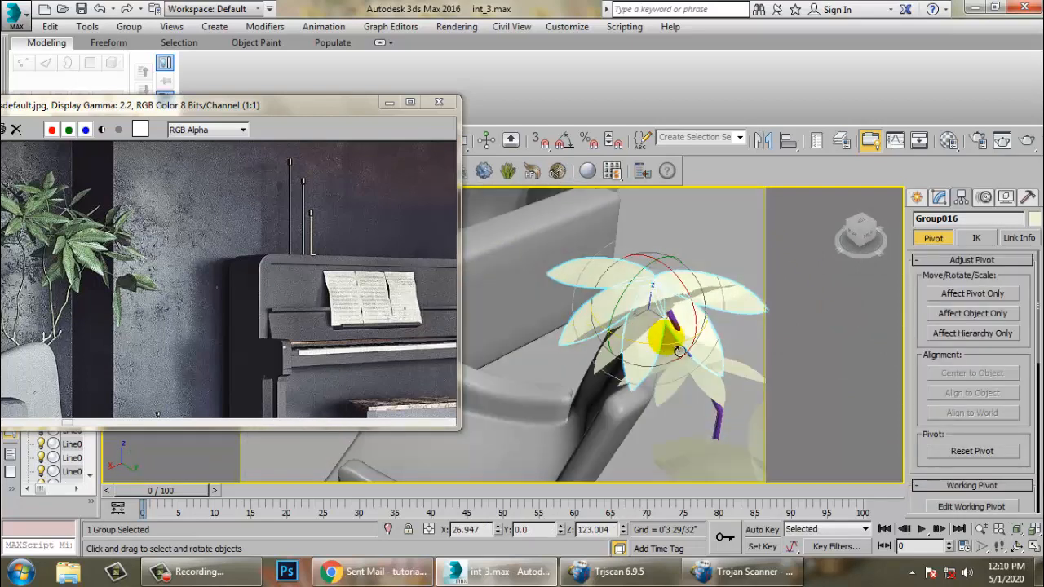
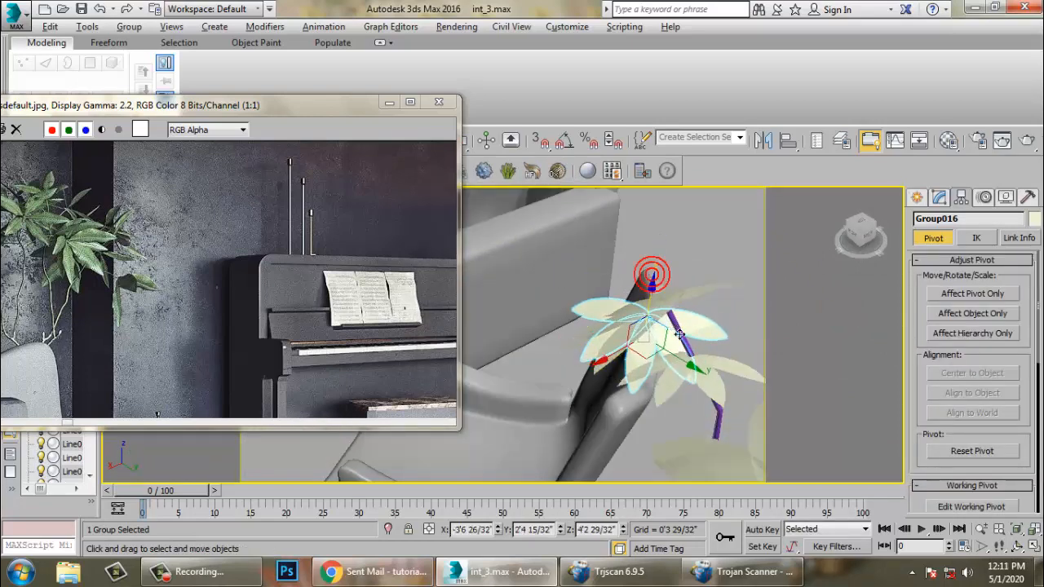
- Move and rotate the ninth leaf group so it sits on the end of its stem branch
{"action": "middle_click_drag", "start_coordinate": [679, 334], "coordinate": [596, 354], "text": "alt"}
{"action": "key", "text": "e"}
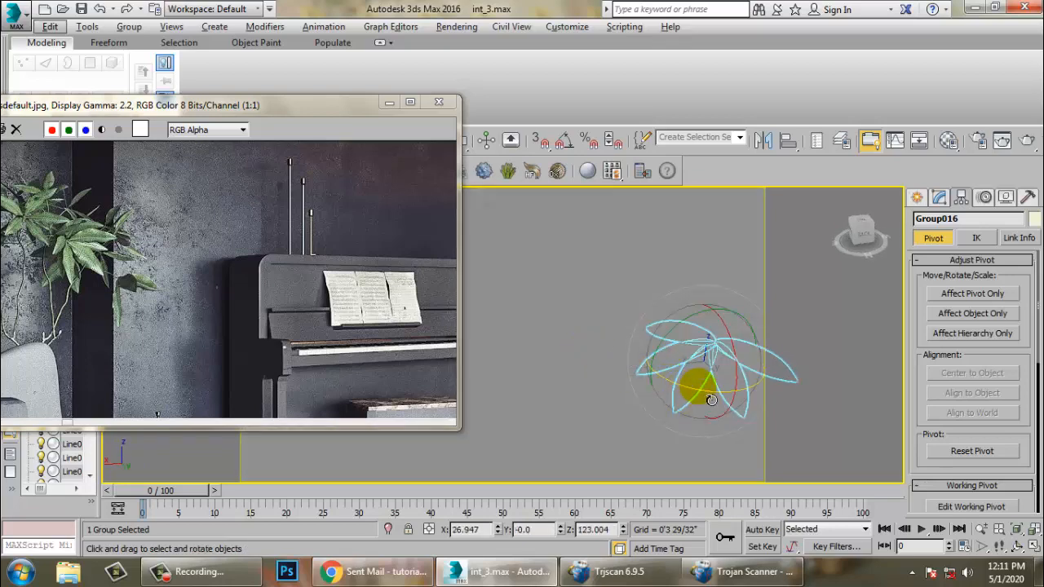
{"action": "middle_click_drag", "start_coordinate": [687, 386], "coordinate": [715, 362], "text": "alt"}
{"action": "middle_click_drag", "start_coordinate": [704, 418], "coordinate": [715, 392], "text": "alt"}
{"action": "key", "text": "w"}
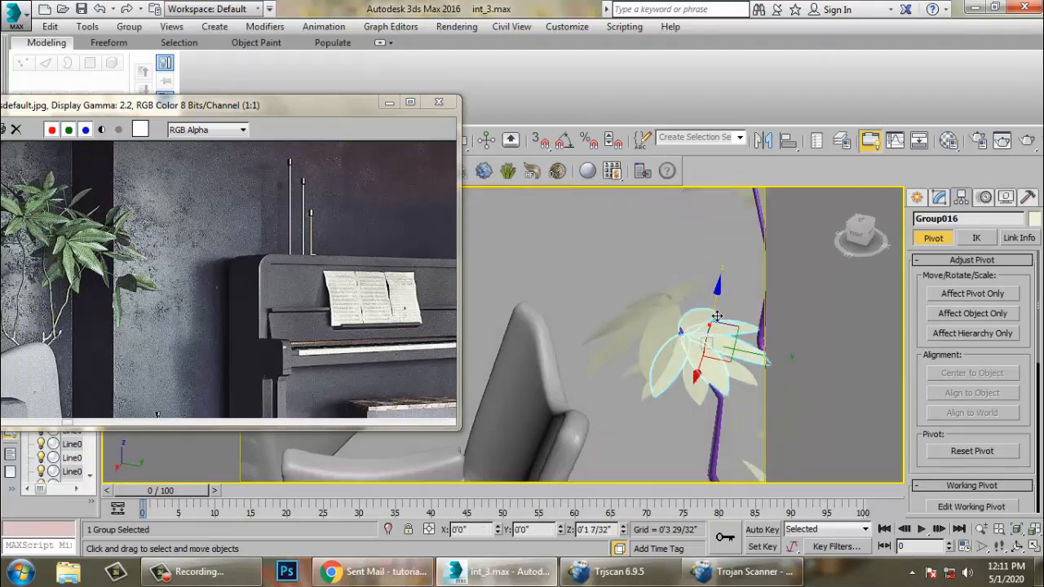
{"action": "middle_click_drag", "start_coordinate": [705, 308], "coordinate": [597, 350], "text": "alt"}
- Select an upper leaf group and copy-clone it downward to start a tenth leaf group
{"action": "scroll", "coordinate": [637, 354], "scroll_direction": "down", "scroll_amount": 3}
{"action": "scroll", "coordinate": [627, 375], "scroll_direction": "up", "scroll_amount": 4}
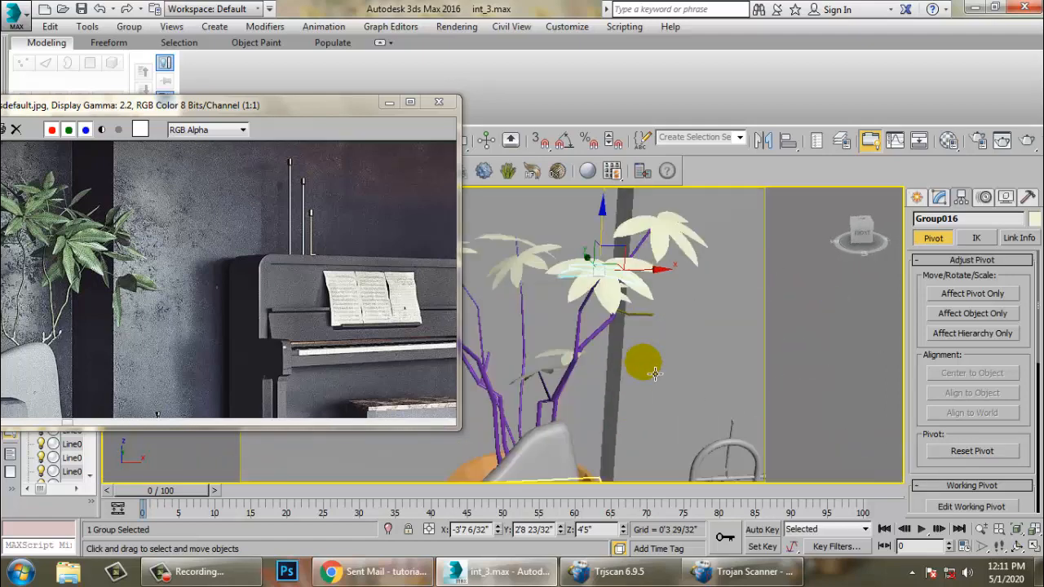
{"action": "scroll", "coordinate": [626, 374], "scroll_direction": "up", "scroll_amount": 3}
{"action": "scroll", "coordinate": [689, 347], "scroll_direction": "down", "scroll_amount": 2}
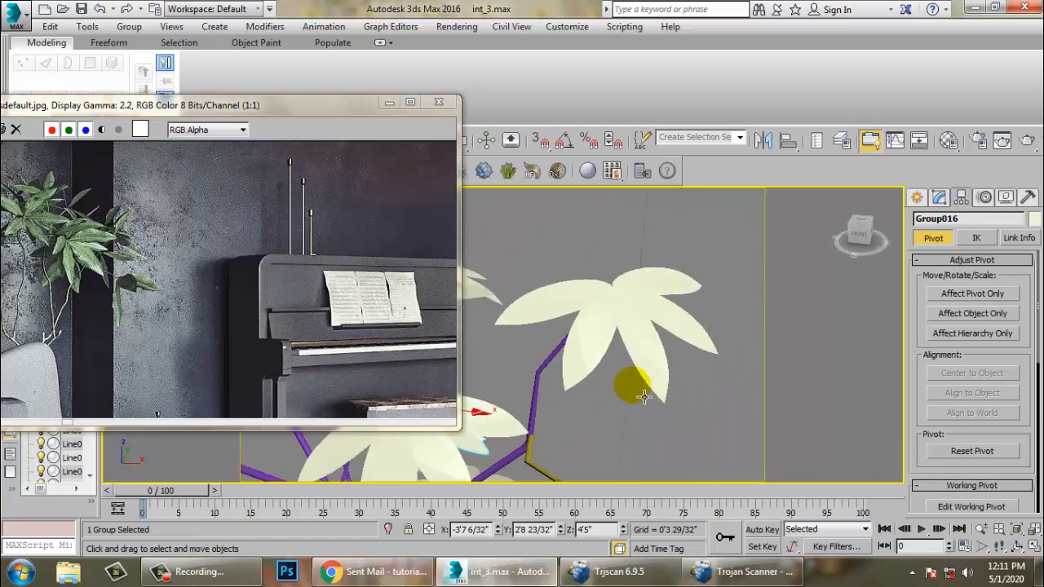
{"action": "left_click", "coordinate": [625, 371]}
{"action": "scroll", "coordinate": [620, 335], "scroll_direction": "down", "scroll_amount": 3}
{"action": "middle_click_drag", "start_coordinate": [614, 341], "coordinate": [623, 328]}
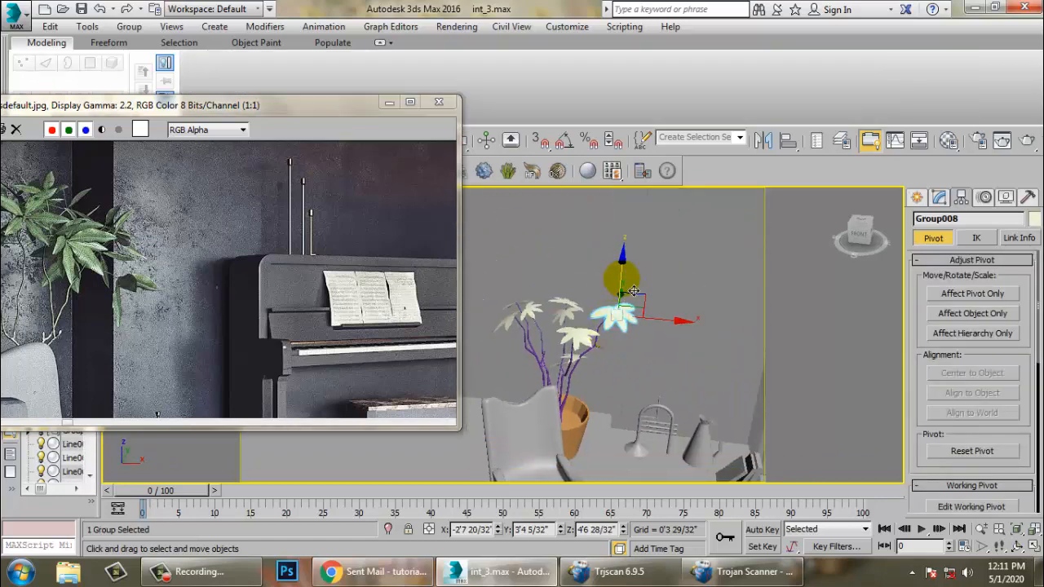
{"action": "left_click_drag", "start_coordinate": [633, 291], "coordinate": [632, 328], "text": "shift"}
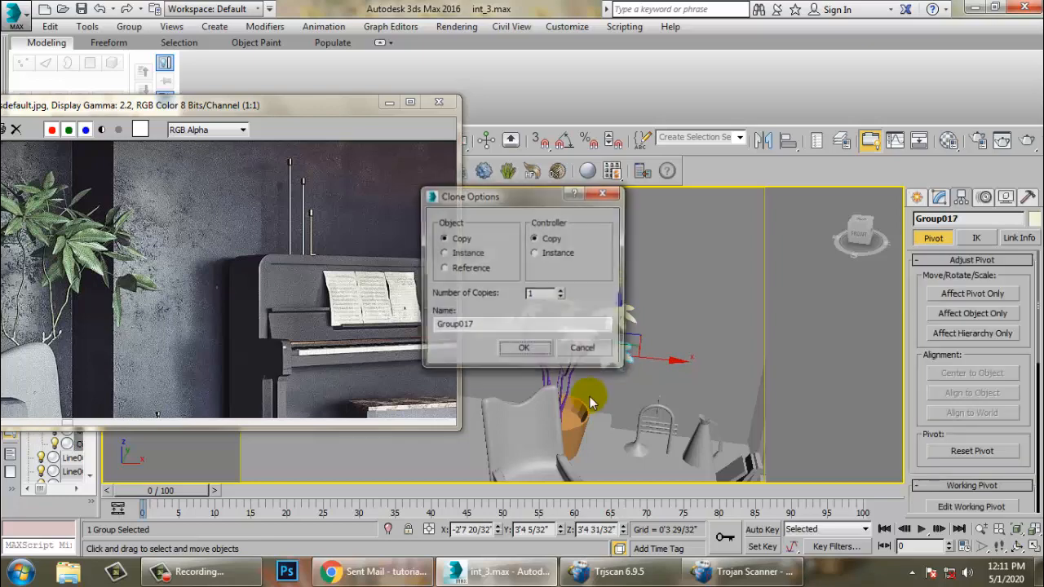
{"action": "left_click", "coordinate": [522, 351]}
- Scale the tenth leaf group and move it onto a lower stem branch beside the pot
{"action": "scroll", "coordinate": [557, 352], "scroll_direction": "up", "scroll_amount": 5}
{"action": "scroll", "coordinate": [557, 352], "scroll_direction": "up", "scroll_amount": 3}
{"action": "key", "text": "r"}
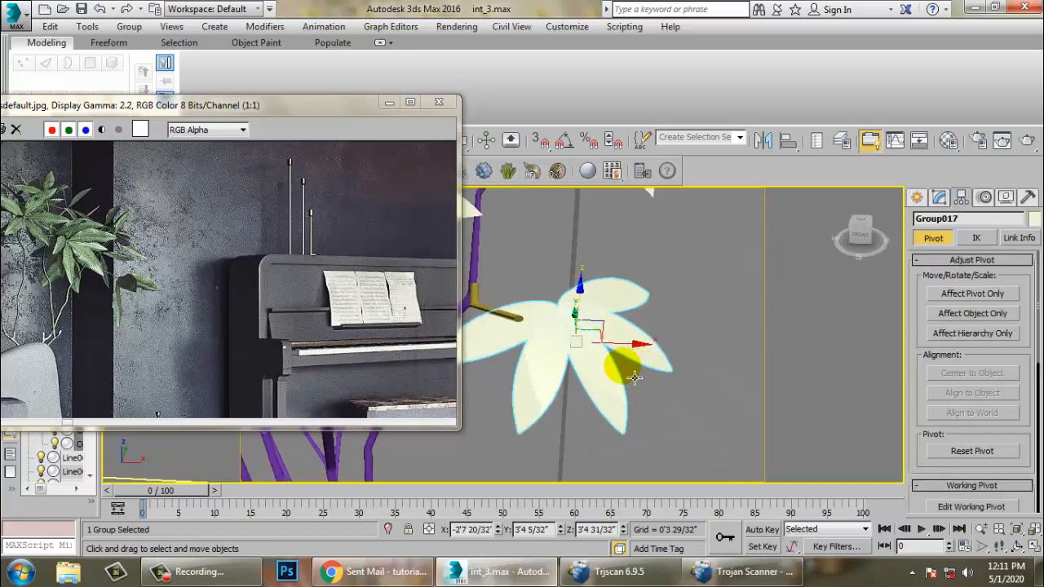
{"action": "middle_click_drag", "start_coordinate": [600, 351], "coordinate": [586, 326], "text": "alt"}
{"action": "key", "text": "w"}
{"action": "left_click_drag", "start_coordinate": [539, 295], "coordinate": [487, 255]}
{"action": "middle_click_drag", "start_coordinate": [489, 259], "coordinate": [615, 306], "text": "alt"}
{"action": "left_click_drag", "start_coordinate": [597, 335], "coordinate": [638, 265]}
{"action": "middle_click_drag", "start_coordinate": [639, 265], "coordinate": [623, 302], "text": "alt"}
{"action": "mouse_move", "coordinate": [681, 279]}
{"action": "left_mouse_down"}
{"action": "mouse_move", "coordinate": [677, 301]}
{"action": "mouse_move", "coordinate": [673, 285]}
{"action": "mouse_move", "coordinate": [684, 286]}
{"action": "left_mouse_up"}
{"action": "key", "text": "ctrl+z"}
{"action": "middle_click_drag", "start_coordinate": [679, 295], "coordinate": [686, 274], "text": "alt"}
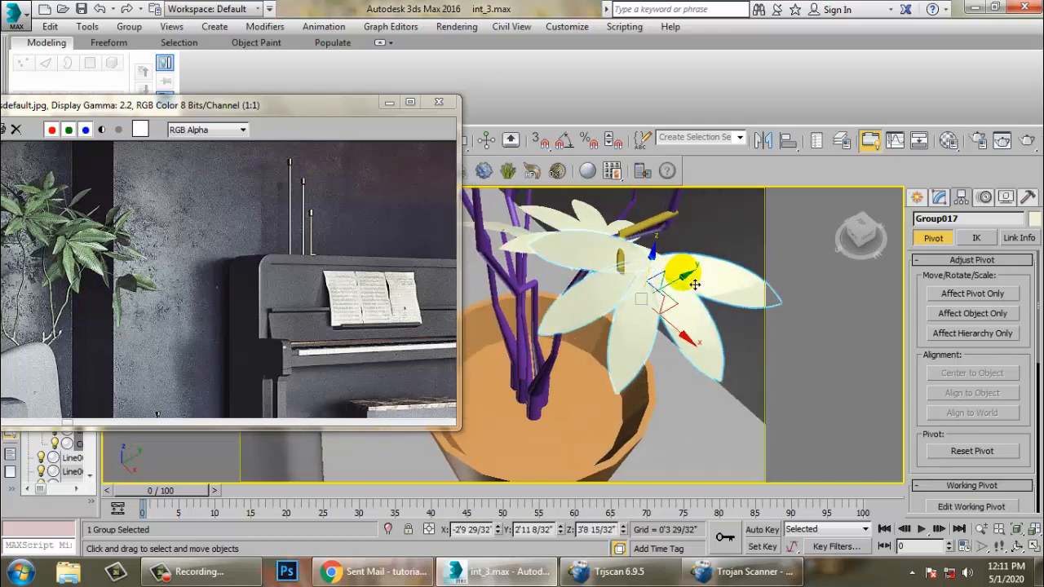
{"action": "left_click_drag", "start_coordinate": [695, 284], "coordinate": [662, 292]}
{"action": "middle_click_drag", "start_coordinate": [662, 292], "coordinate": [717, 266], "text": "alt"}
- Rotate the tenth leaf group to tilt its leaves and fine-tune its position on the branch
{"action": "key", "text": "e"}
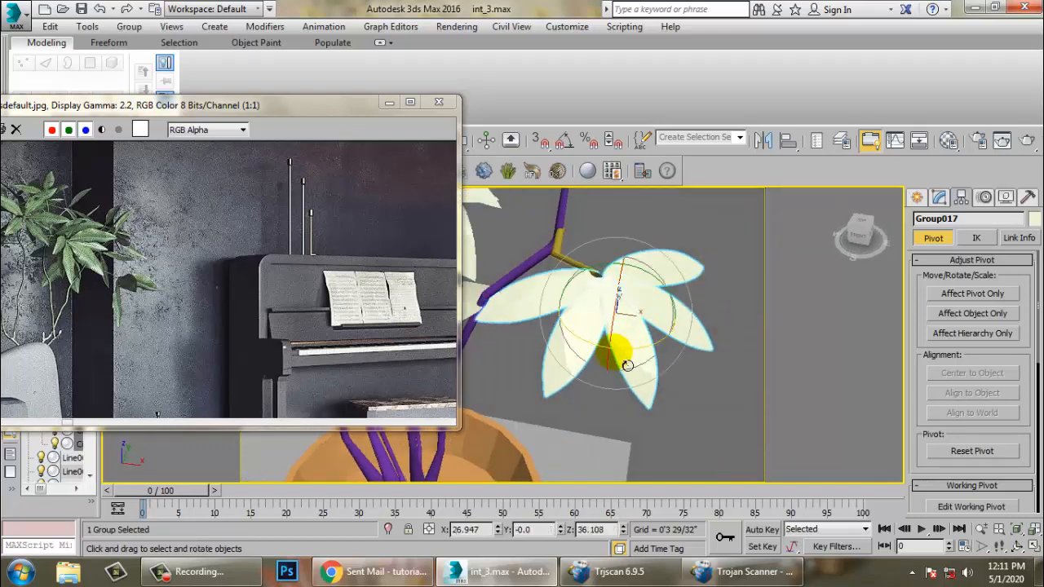
{"action": "left_click_drag", "start_coordinate": [642, 360], "coordinate": [631, 270]}
{"action": "key", "text": "w"}
{"action": "scroll", "coordinate": [657, 282], "scroll_direction": "down", "scroll_amount": 6}
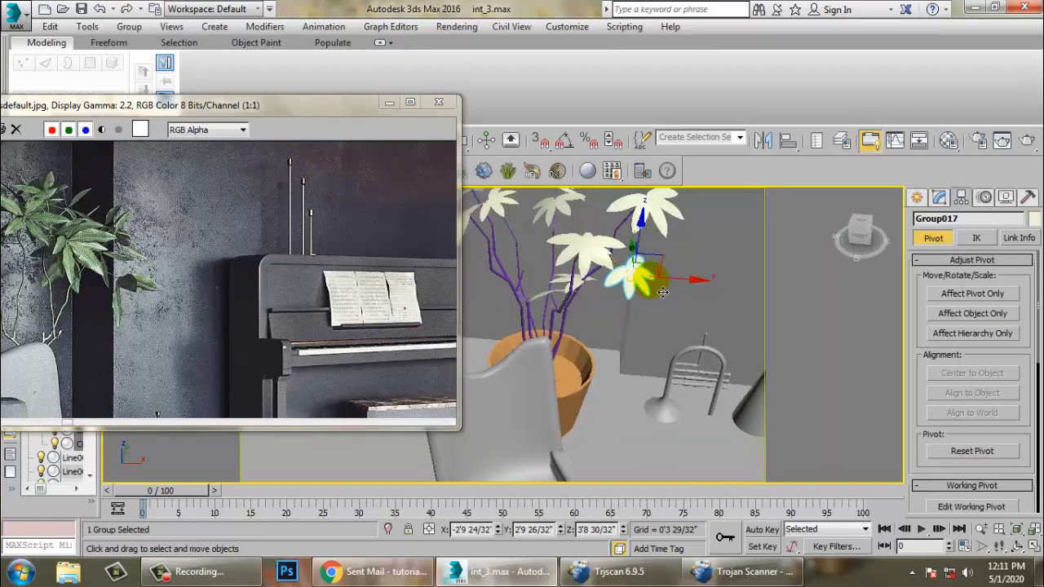
{"action": "middle_click_drag", "start_coordinate": [664, 286], "coordinate": [669, 276], "text": "alt"}
{"action": "middle_click_drag", "start_coordinate": [668, 275], "coordinate": [671, 323]}
{"action": "scroll", "coordinate": [671, 323], "scroll_direction": "up", "scroll_amount": 3}
{"action": "key", "text": "e"}
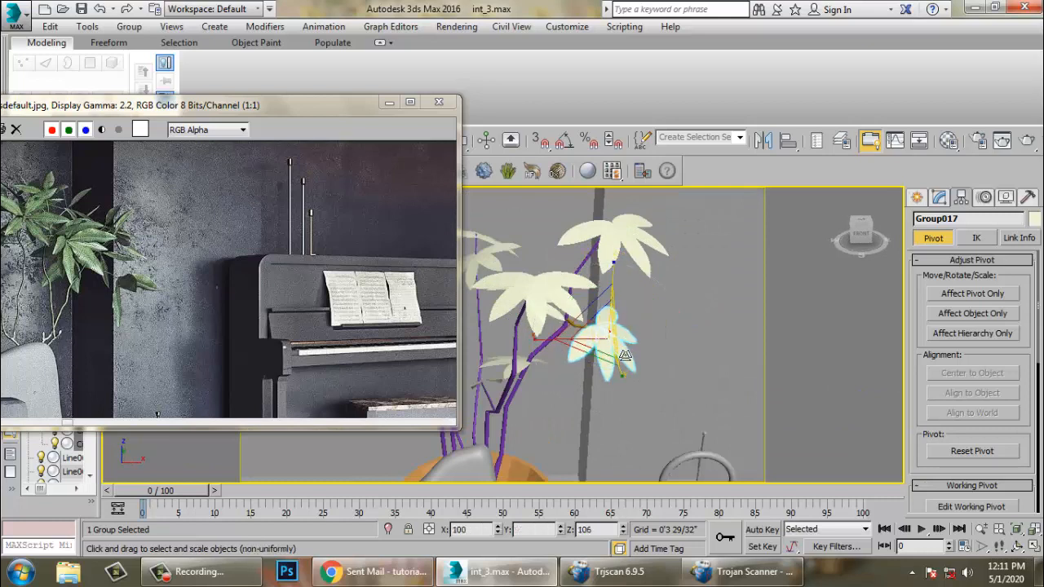
{"action": "key", "text": "w"}
{"action": "scroll", "coordinate": [628, 359], "scroll_direction": "down", "scroll_amount": 5}
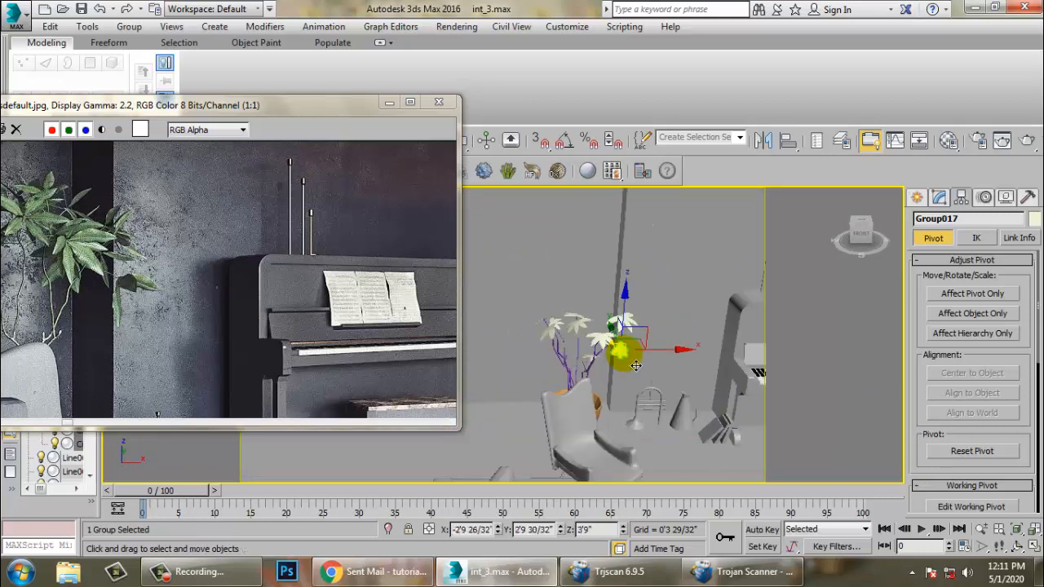
{"action": "middle_click_drag", "start_coordinate": [633, 361], "coordinate": [614, 383], "text": "alt"}
- Switch the viewport to PhysCamera002 and minimize the reference image window to check the plant in the shot
{"action": "middle_click_drag", "start_coordinate": [554, 318], "coordinate": [581, 377], "text": "alt"}
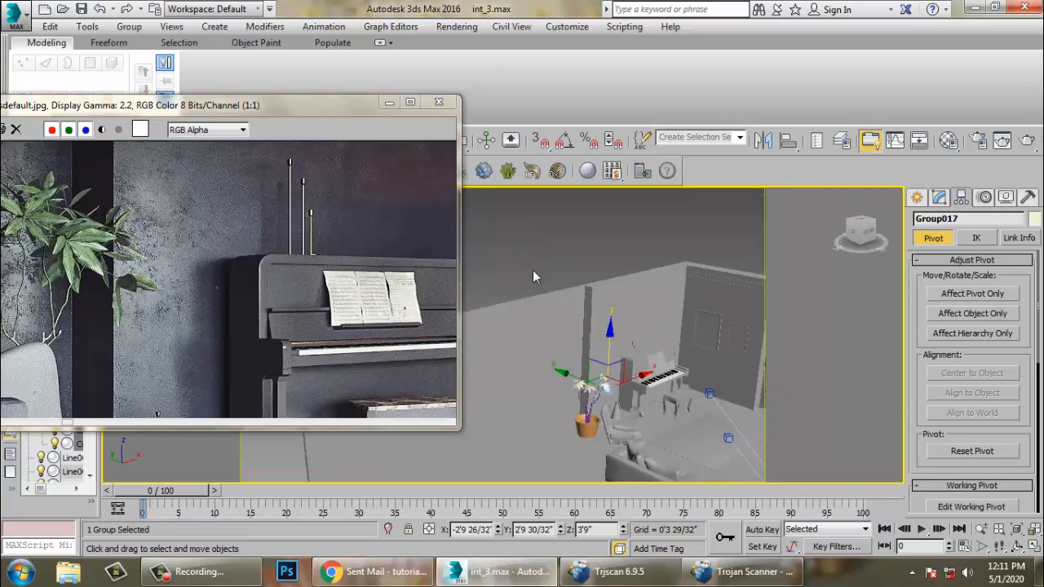
{"action": "left_click_drag", "start_coordinate": [612, 455], "coordinate": [612, 455]}
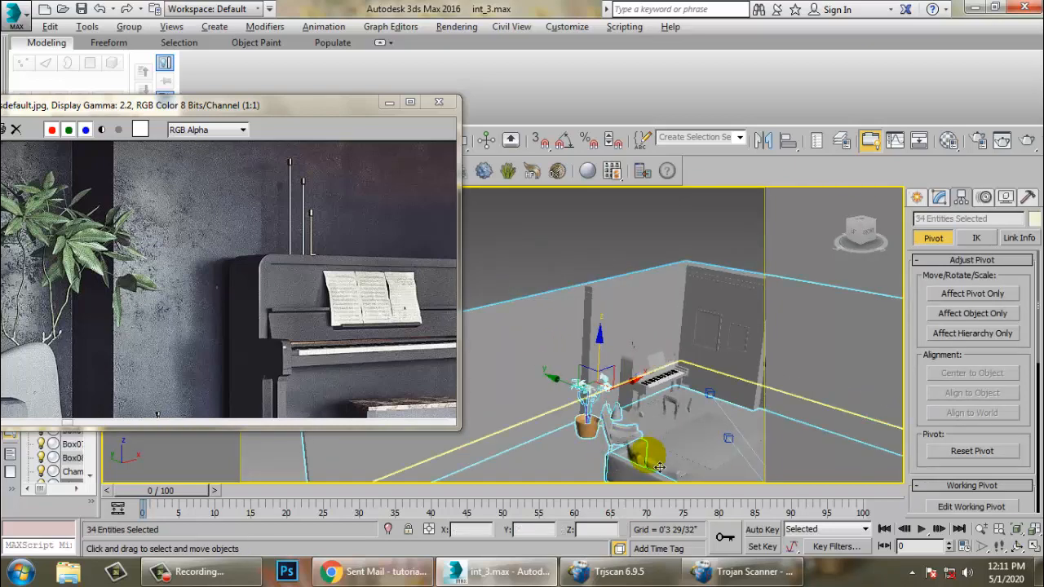
{"action": "middle_click_drag", "start_coordinate": [651, 457], "coordinate": [622, 466], "text": "alt"}
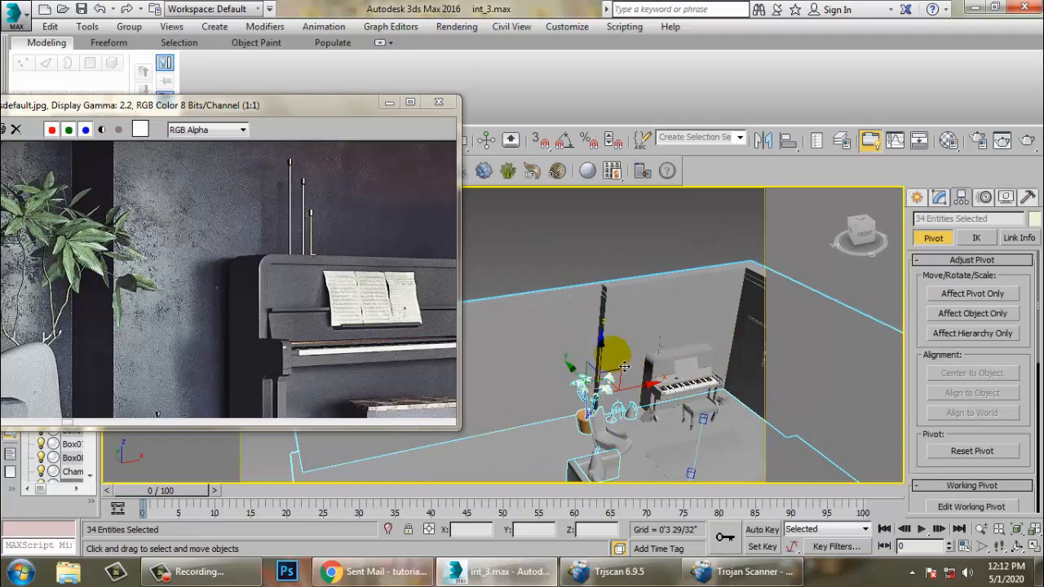
{"action": "left_click", "coordinate": [1034, 219]}
{"action": "left_click", "coordinate": [692, 420]}
{"action": "scroll", "coordinate": [652, 343], "scroll_direction": "down", "scroll_amount": 5}
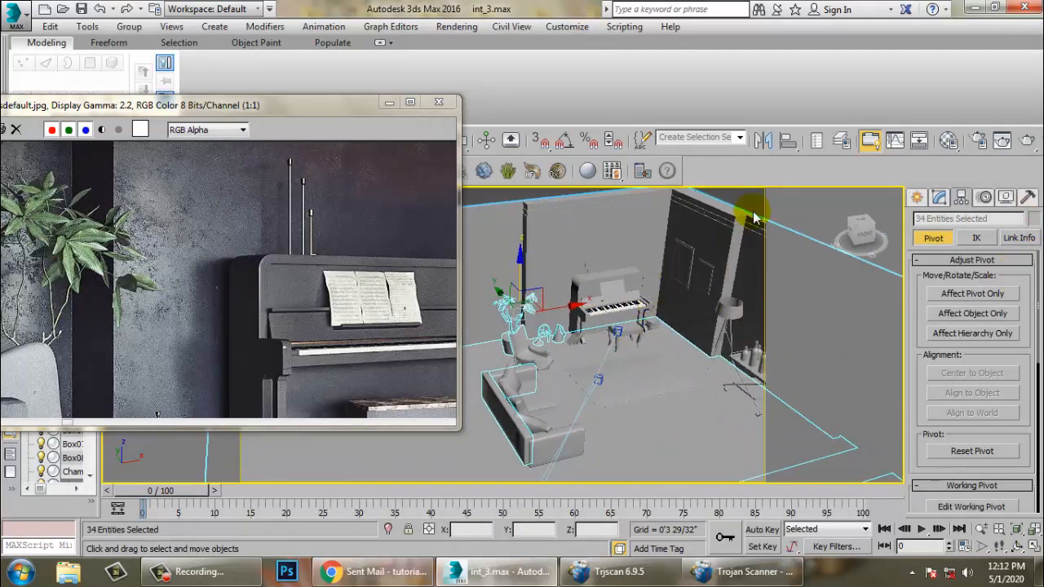
{"action": "left_click", "coordinate": [755, 217]}
{"action": "left_click", "coordinate": [589, 361]}
{"action": "key", "text": "c"}
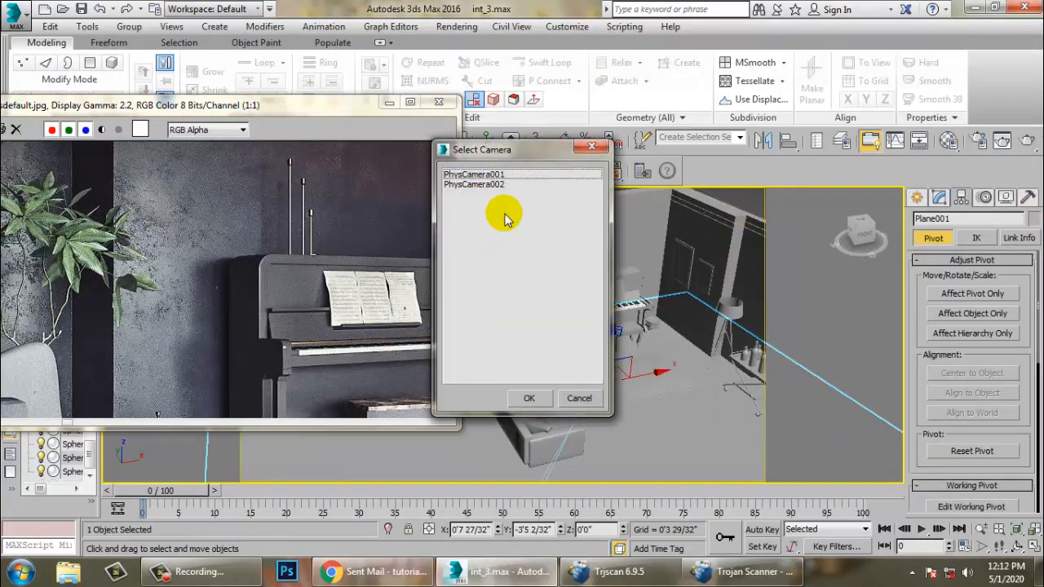
{"action": "left_click", "coordinate": [482, 183]}
{"action": "double_click", "coordinate": [483, 184]}
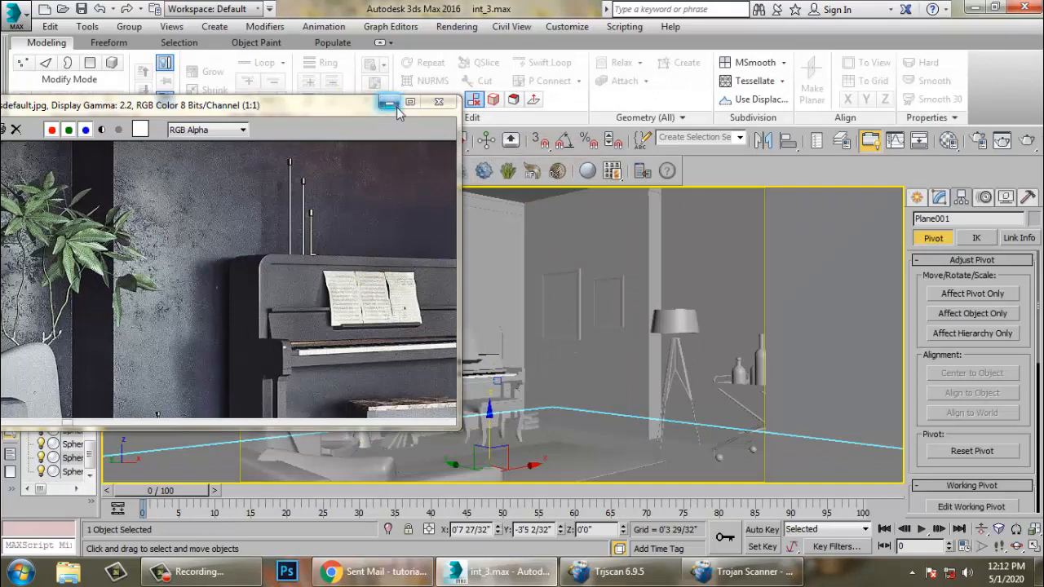
{"action": "left_click", "coordinate": [388, 103]}
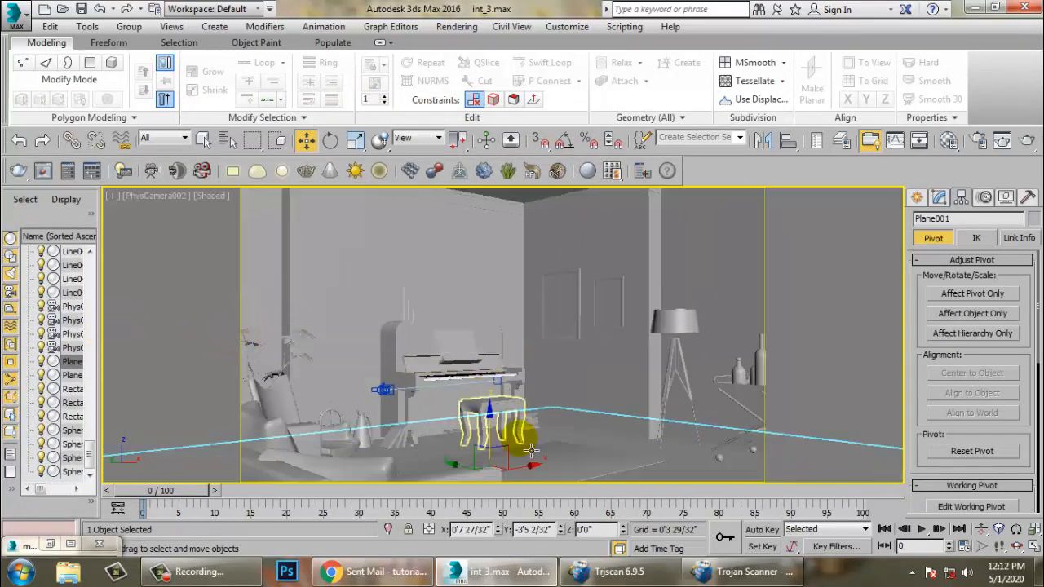
- Return to a perspective view with edged faces, select the left leaf group and copy-clone it downward as an eleventh leaf group
{"action": "key", "text": "F4"}
{"action": "left_click", "coordinate": [301, 346]}
{"action": "left_click", "coordinate": [320, 398]}
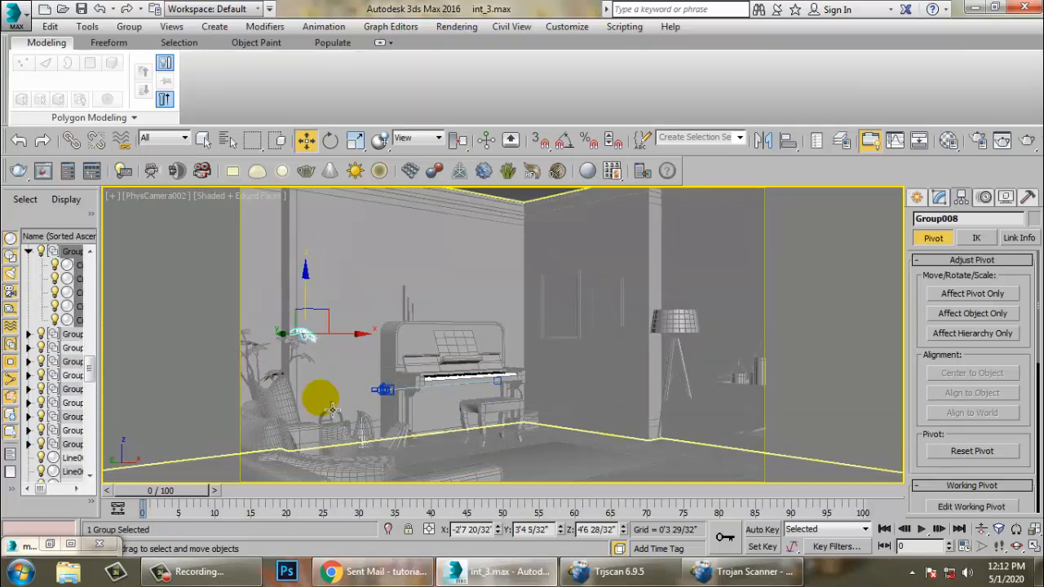
{"action": "key", "text": "p"}
{"action": "key", "text": "shift+f"}
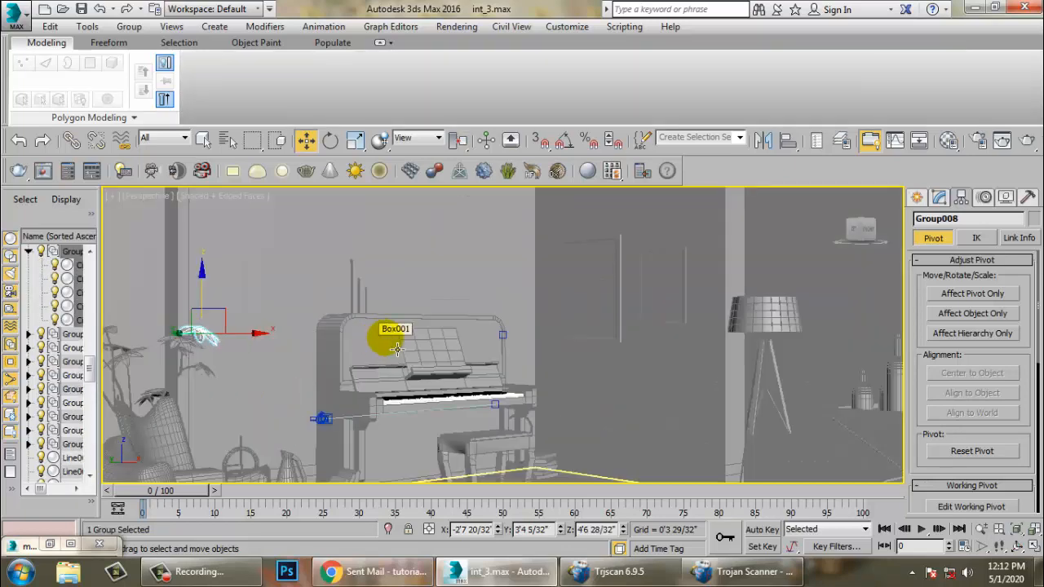
{"action": "middle_click_drag", "start_coordinate": [399, 349], "coordinate": [504, 329]}
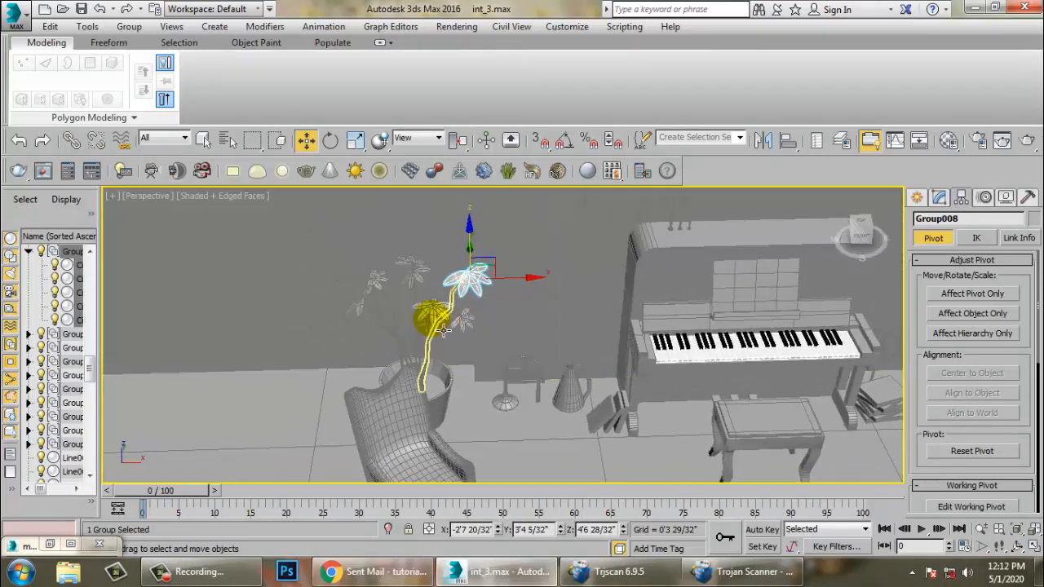
{"action": "left_click", "coordinate": [429, 329]}
{"action": "key", "text": "z"}
{"action": "middle_click_drag", "start_coordinate": [427, 343], "coordinate": [510, 347], "text": "alt"}
{"action": "scroll", "coordinate": [510, 347], "scroll_direction": "down", "scroll_amount": 4}
{"action": "middle_click_drag", "start_coordinate": [509, 347], "coordinate": [522, 327]}
{"action": "scroll", "coordinate": [523, 361], "scroll_direction": "down", "scroll_amount": 5}
{"action": "middle_click_drag", "start_coordinate": [522, 326], "coordinate": [402, 311]}
{"action": "middle_click_drag", "start_coordinate": [616, 320], "coordinate": [628, 331], "text": "alt"}
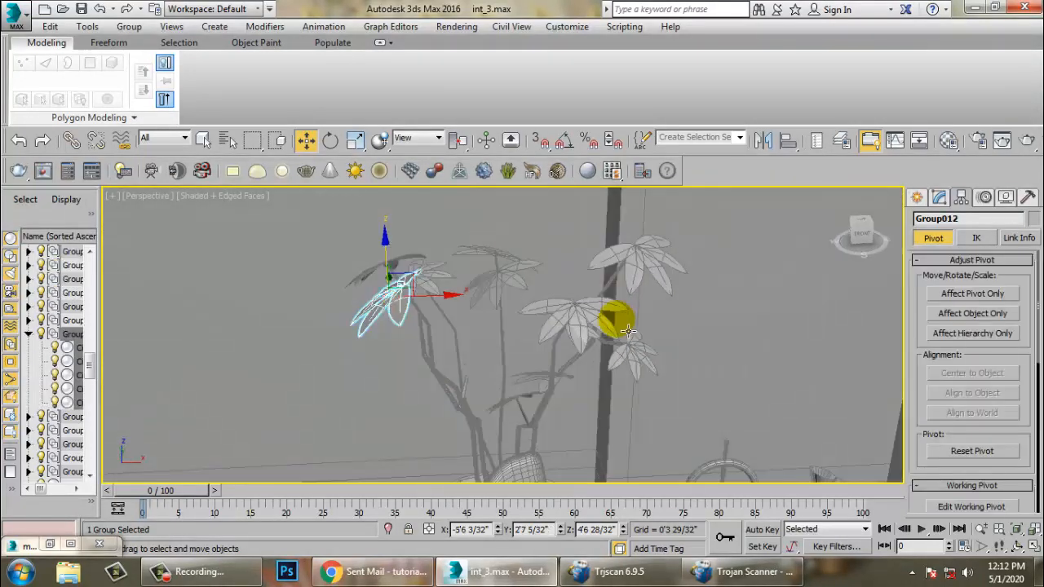
{"action": "mouse_move", "coordinate": [401, 273]}
{"action": "left_mouse_down", "text": "shift"}
{"action": "mouse_move", "coordinate": [399, 315]}
{"action": "mouse_move", "coordinate": [433, 351]}
{"action": "mouse_move", "coordinate": [424, 359]}
{"action": "left_mouse_up", "text": "shift"}
{"action": "left_click", "coordinate": [516, 357]}
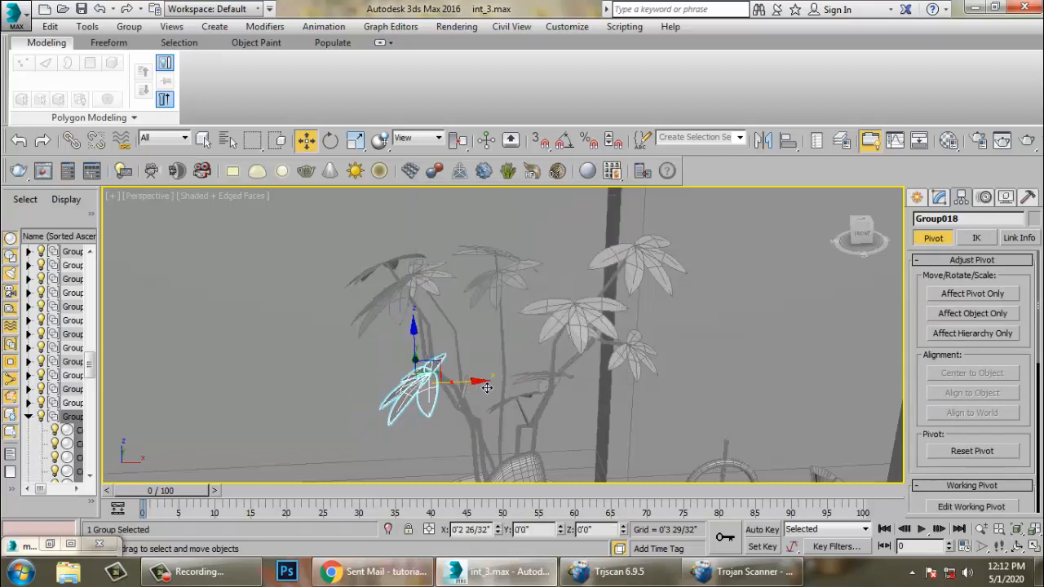
- Rotate the eleventh leaf group so its leaves spread horizontally
{"action": "middle_click_drag", "start_coordinate": [451, 396], "coordinate": [457, 438], "text": "alt"}
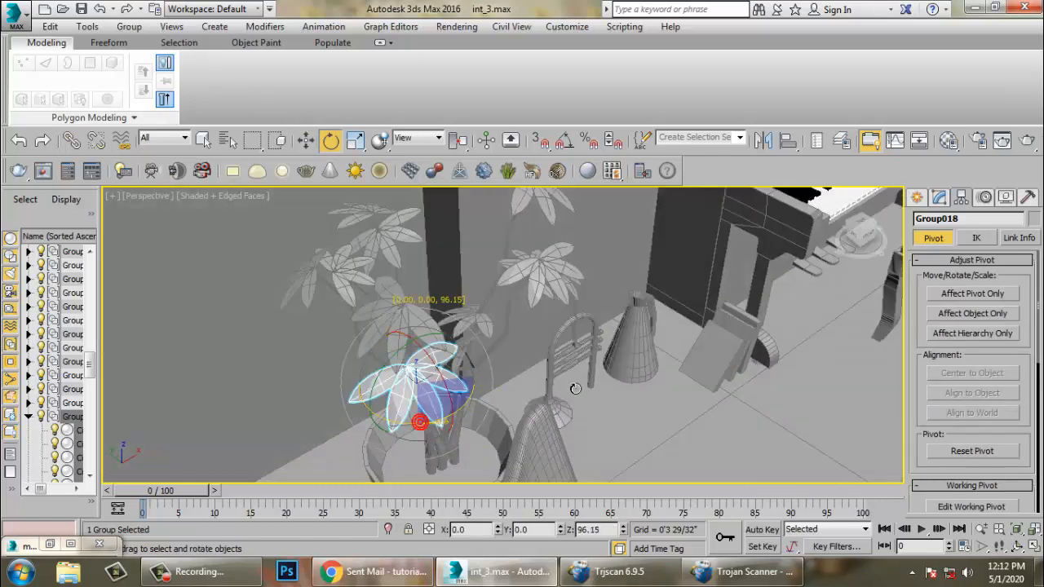
{"action": "key", "text": "w"}
{"action": "middle_click_drag", "start_coordinate": [510, 371], "coordinate": [463, 344], "text": "alt"}
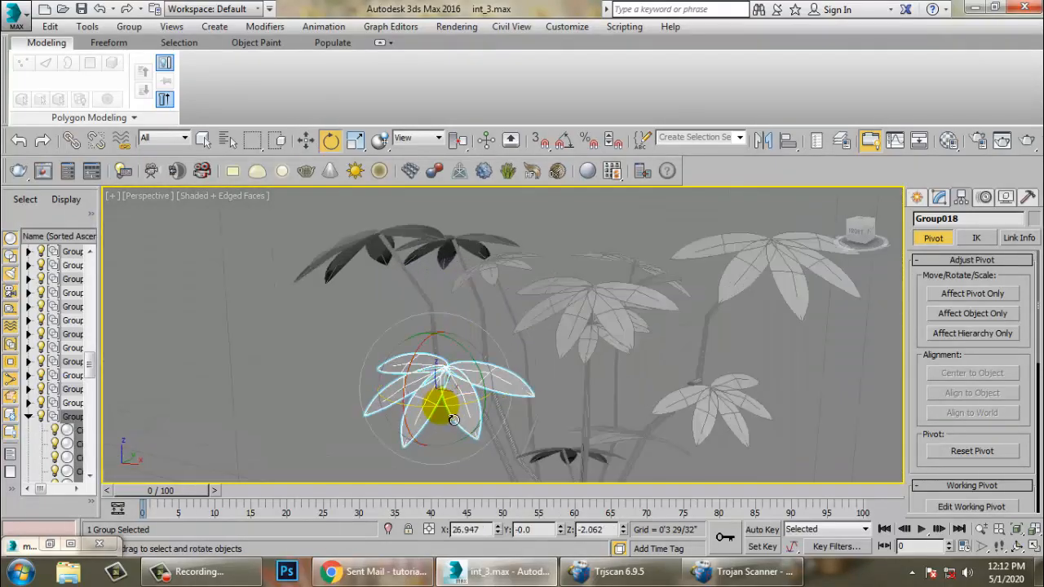
{"action": "key", "text": "w"}
{"action": "middle_click_drag", "start_coordinate": [500, 415], "coordinate": [394, 410], "text": "alt"}
{"action": "key", "text": "w"}
{"action": "left_click_drag", "start_coordinate": [468, 398], "coordinate": [453, 404]}
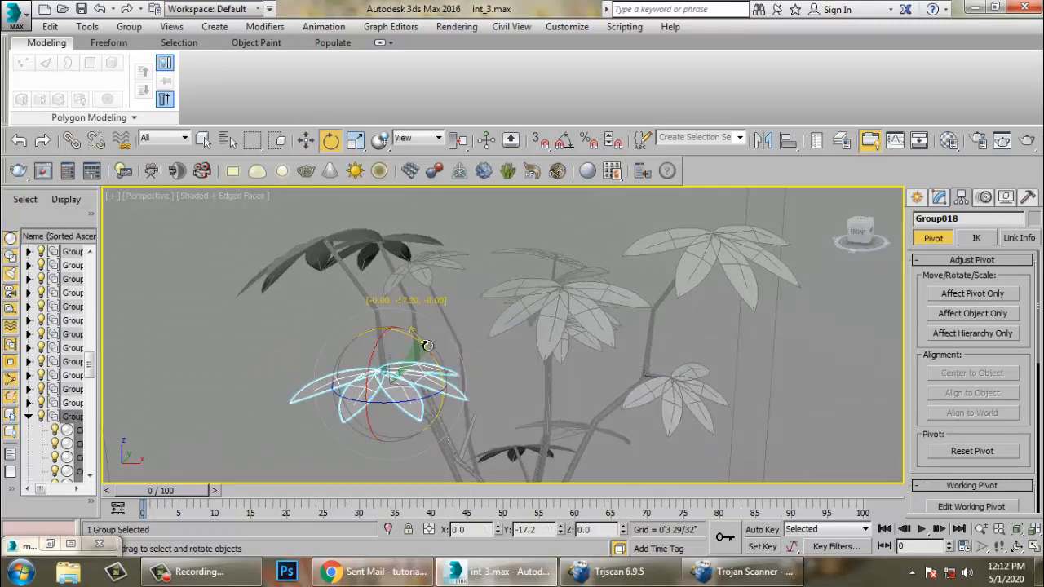
- Move the eleventh leaf group onto a lower left branch and tilt it slightly
{"action": "key", "text": "r"}
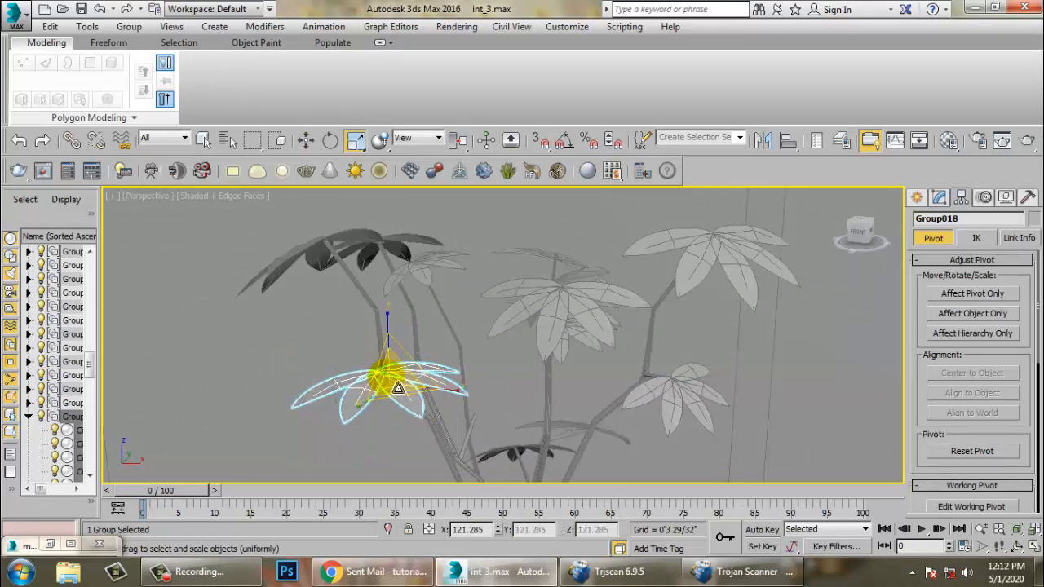
{"action": "key", "text": "w"}
{"action": "middle_click_drag", "start_coordinate": [419, 409], "coordinate": [445, 391], "text": "alt"}
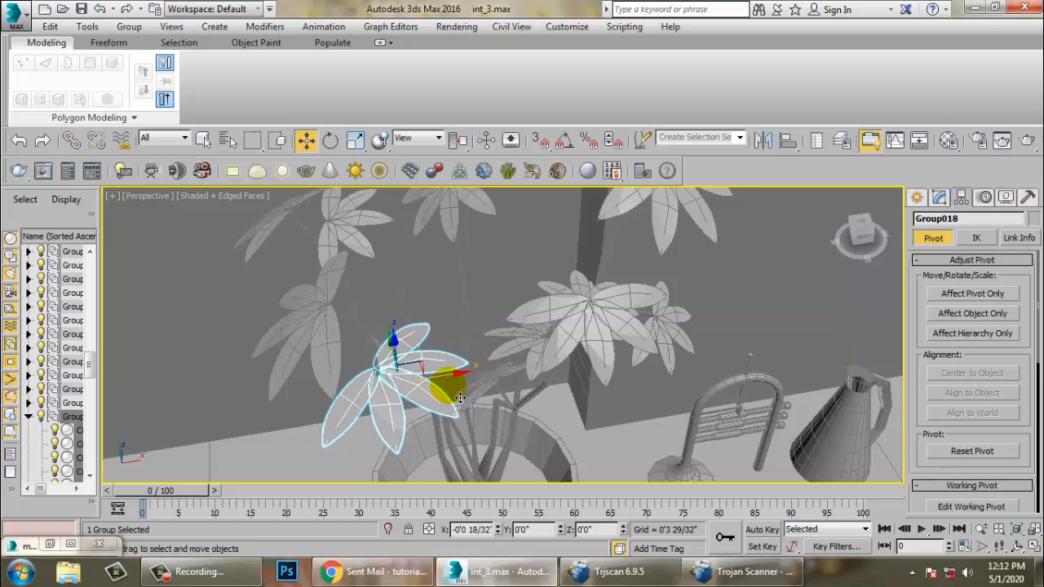
{"action": "middle_click_drag", "start_coordinate": [460, 398], "coordinate": [398, 332], "text": "alt"}
{"action": "key", "text": "e"}
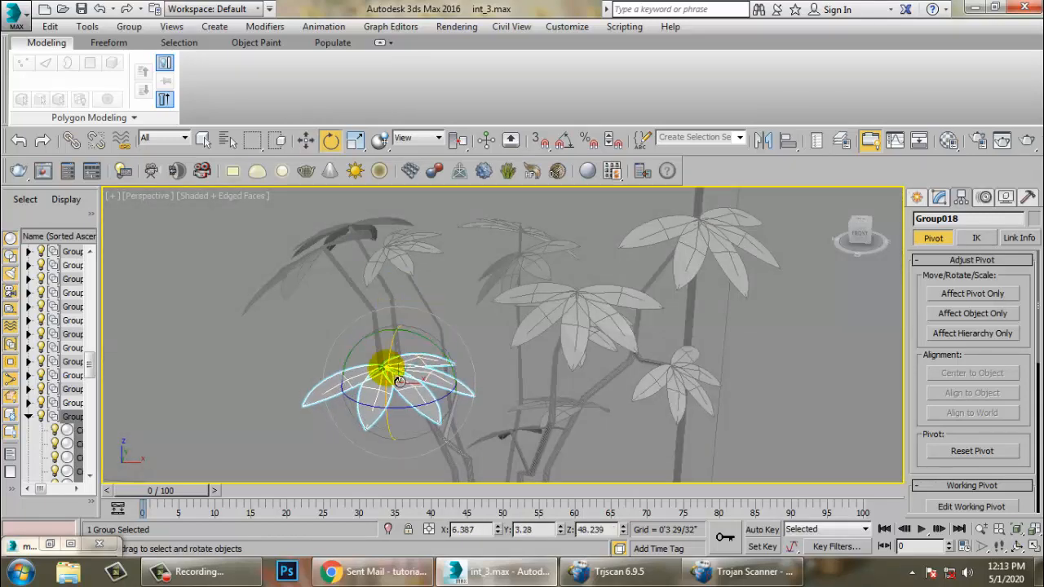
{"action": "mouse_move", "coordinate": [451, 382]}
{"action": "middle_mouse_down", "text": "alt"}
{"action": "mouse_move", "coordinate": [478, 357]}
{"action": "mouse_move", "coordinate": [503, 443]}
{"action": "mouse_move", "coordinate": [296, 381]}
{"action": "mouse_move", "coordinate": [442, 395]}
{"action": "middle_mouse_up", "text": "alt"}
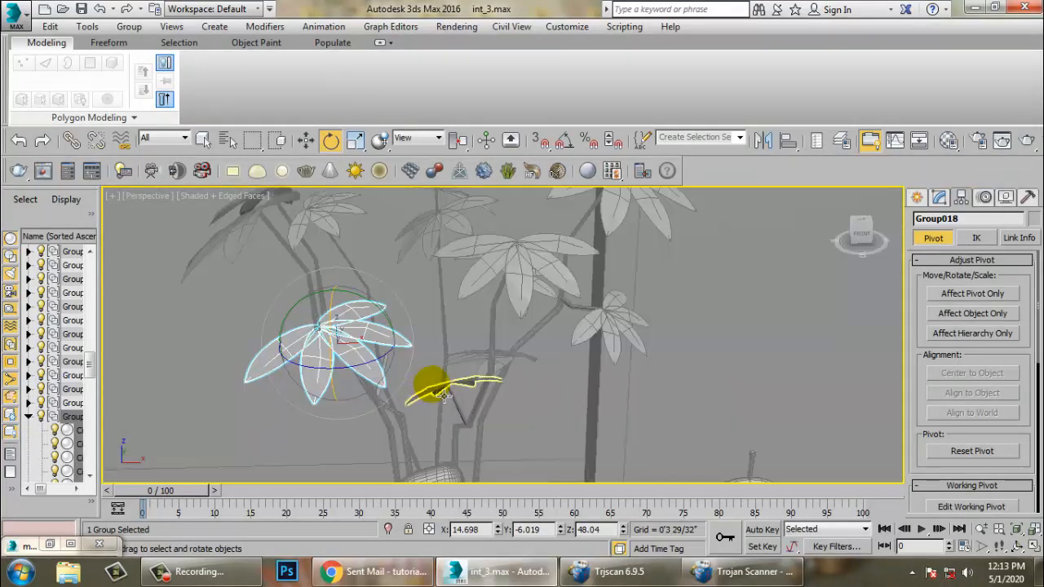
- Select the upper right leaf group and scale it slightly
{"action": "left_click", "coordinate": [643, 351]}
{"action": "mouse_move", "coordinate": [643, 351]}
{"action": "middle_mouse_down", "text": "alt"}
{"action": "mouse_move", "coordinate": [594, 345]}
{"action": "mouse_move", "coordinate": [604, 389]}
{"action": "mouse_move", "coordinate": [602, 363]}
{"action": "mouse_move", "coordinate": [526, 400]}
{"action": "mouse_move", "coordinate": [469, 371]}
{"action": "mouse_move", "coordinate": [601, 302]}
{"action": "mouse_move", "coordinate": [608, 397]}
{"action": "mouse_move", "coordinate": [627, 435]}
{"action": "mouse_move", "coordinate": [601, 445]}
{"action": "mouse_move", "coordinate": [643, 380]}
{"action": "mouse_move", "coordinate": [604, 370]}
{"action": "mouse_move", "coordinate": [623, 401]}
{"action": "mouse_move", "coordinate": [622, 349]}
{"action": "middle_mouse_up", "text": "alt"}
{"action": "scroll", "coordinate": [603, 388], "scroll_direction": "down", "scroll_amount": 3}
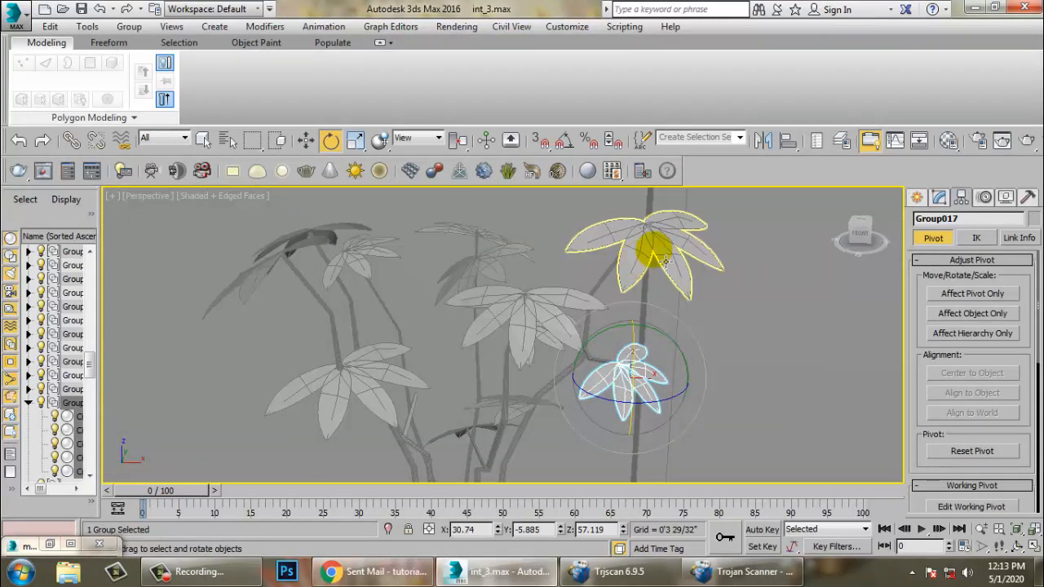
{"action": "left_click", "coordinate": [669, 262]}
{"action": "key", "text": "r"}
{"action": "mouse_move", "coordinate": [679, 245]}
{"action": "left_mouse_down"}
{"action": "mouse_move", "coordinate": [677, 222]}
{"action": "mouse_move", "coordinate": [679, 243]}
{"action": "mouse_move", "coordinate": [676, 232]}
{"action": "left_mouse_up"}
- Select the central leaf group and scale it uniformly
{"action": "left_click", "coordinate": [542, 324]}
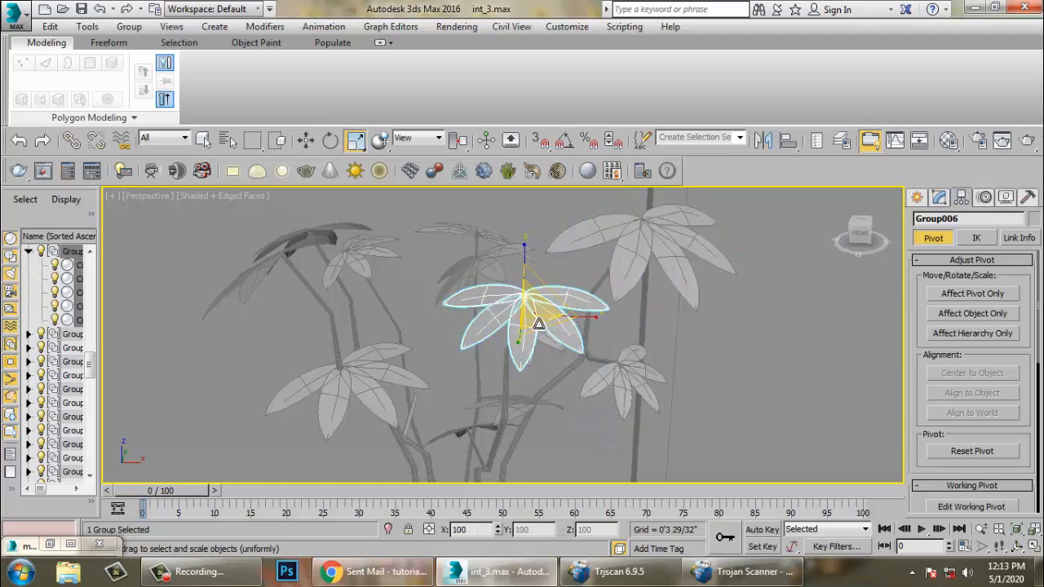
{"action": "left_click_drag", "start_coordinate": [538, 325], "coordinate": [572, 399]}
- Rescale the tenth leaf group beside the stem
{"action": "left_click", "coordinate": [619, 390]}
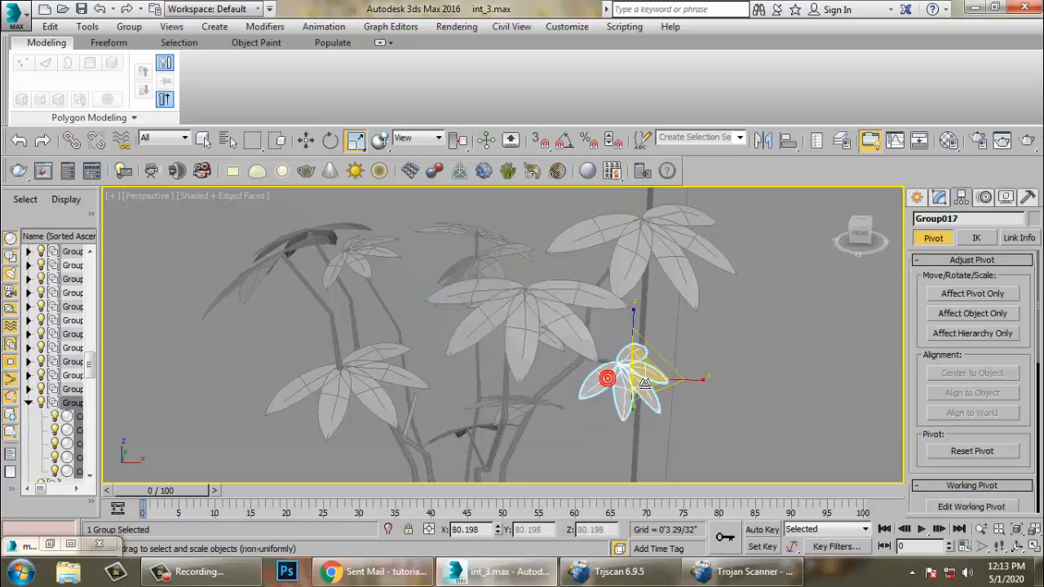
{"action": "mouse_move", "coordinate": [634, 372]}
{"action": "left_mouse_down"}
{"action": "mouse_move", "coordinate": [644, 372]}
{"action": "mouse_move", "coordinate": [632, 386]}
{"action": "left_mouse_up"}
{"action": "scroll", "coordinate": [636, 373], "scroll_direction": "down", "scroll_amount": 5}
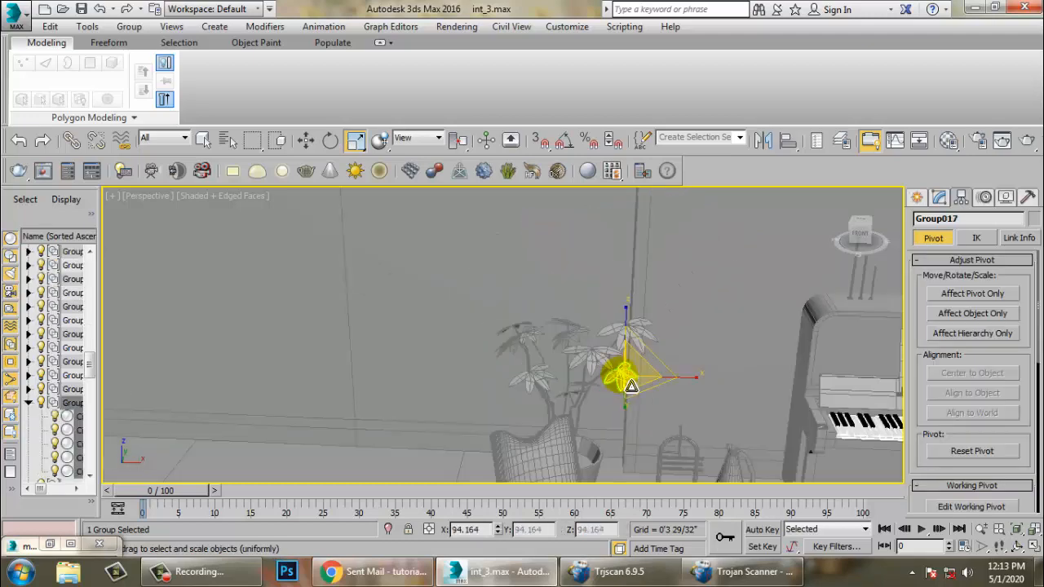
- Switch to the PhysCamera002 view with safe frame and compare the plant against the reference render
{"action": "key", "text": "c"}
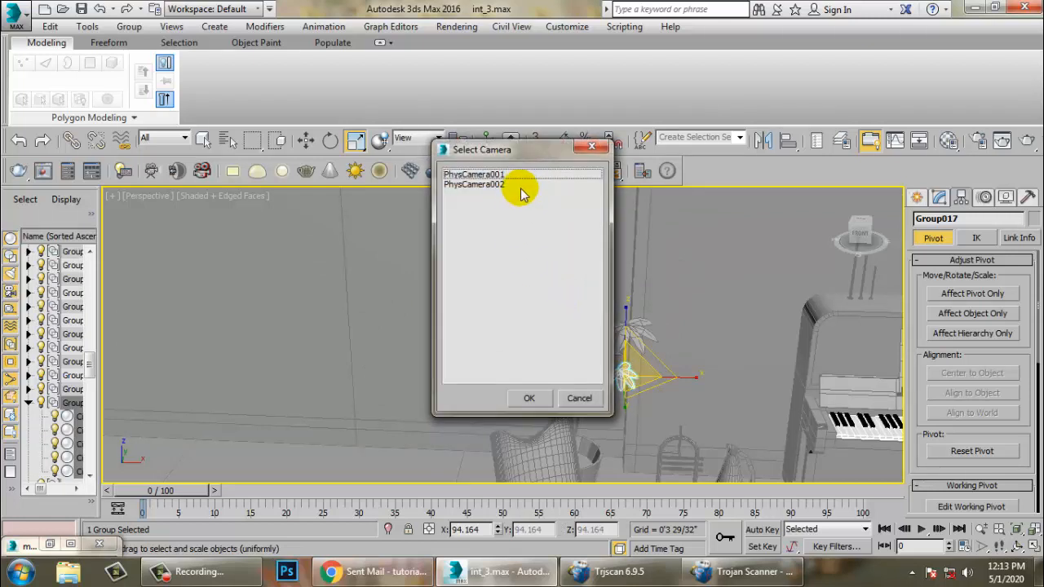
{"action": "double_click", "coordinate": [522, 190]}
{"action": "key", "text": "shift+f"}
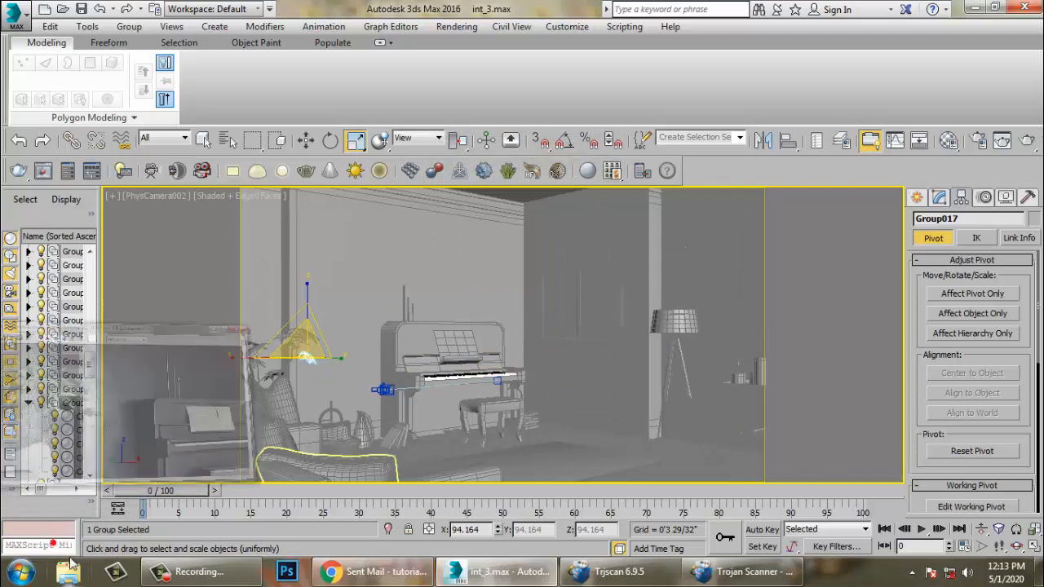
{"action": "left_click", "coordinate": [51, 545]}
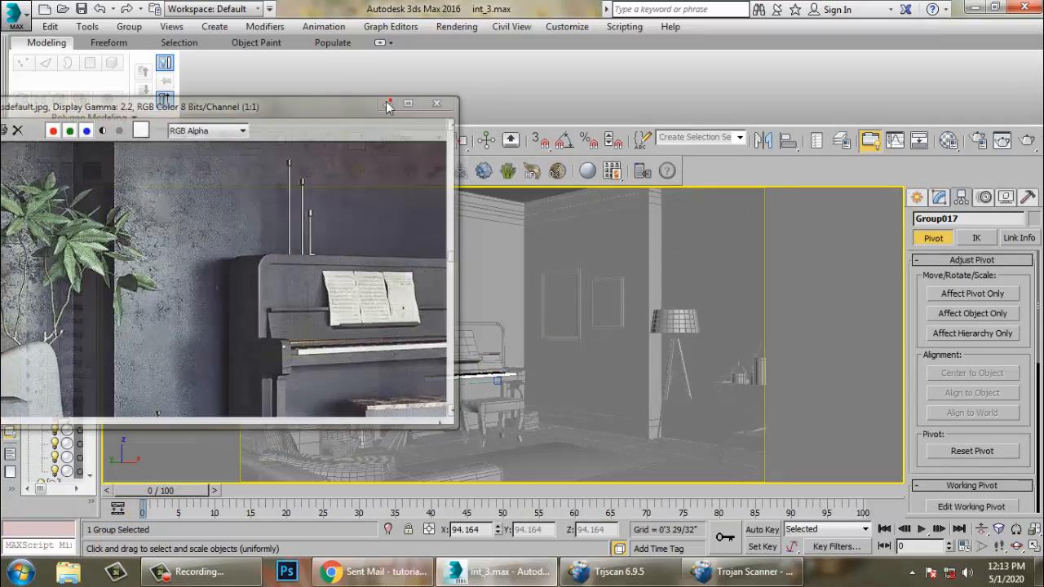
{"action": "left_click", "coordinate": [385, 102]}
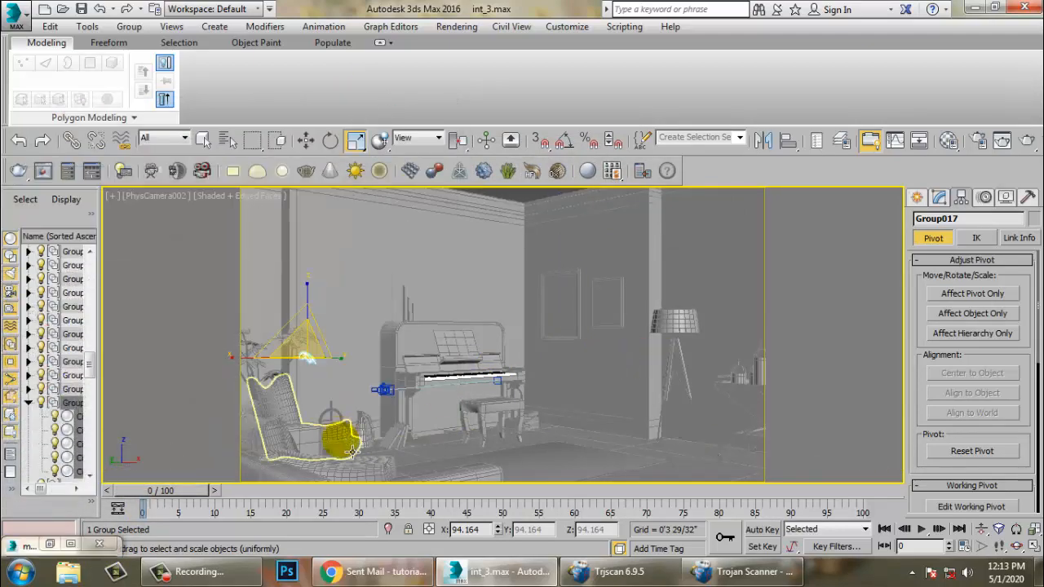
- Select the pot, stems and all leaf groups together and group them under the name plant
{"action": "key", "text": "alt+w"}
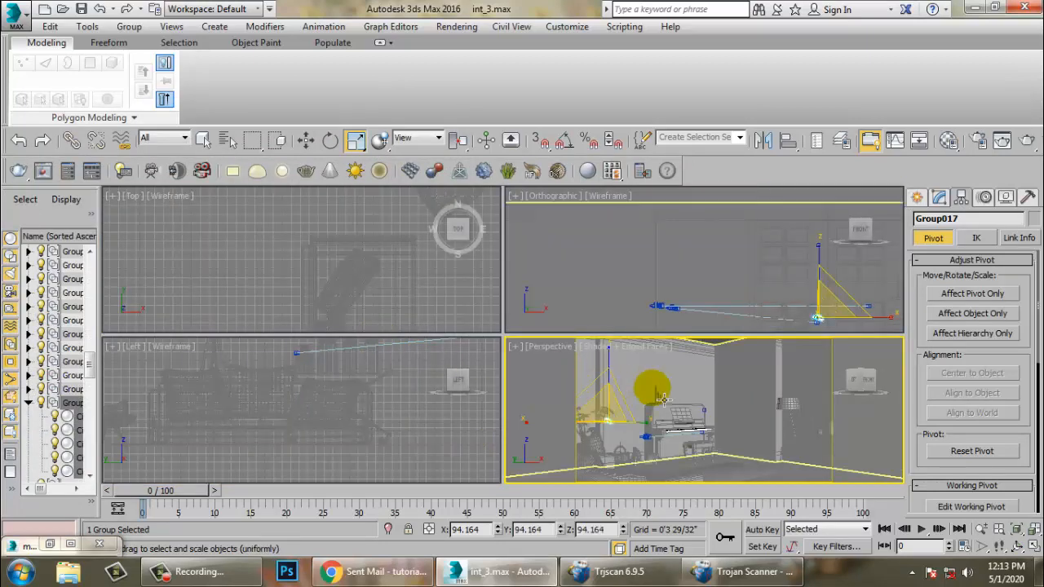
{"action": "key", "text": "alt+w"}
{"action": "middle_click_drag", "start_coordinate": [553, 389], "coordinate": [426, 298]}
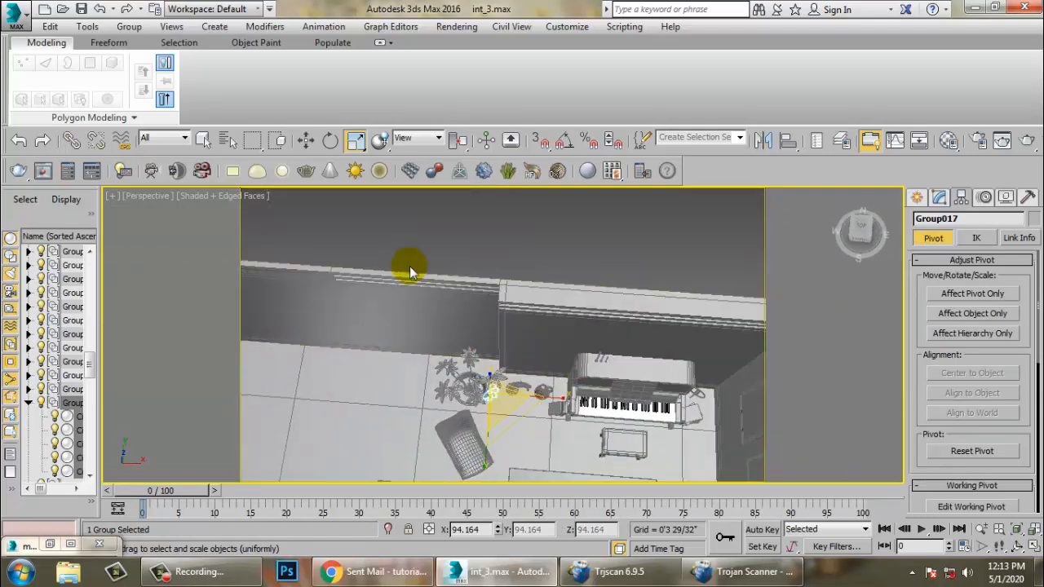
{"action": "left_click_drag", "start_coordinate": [506, 412], "coordinate": [506, 412]}
{"action": "left_click", "coordinate": [543, 288], "text": "alt"}
{"action": "left_click", "coordinate": [600, 277], "text": "alt"}
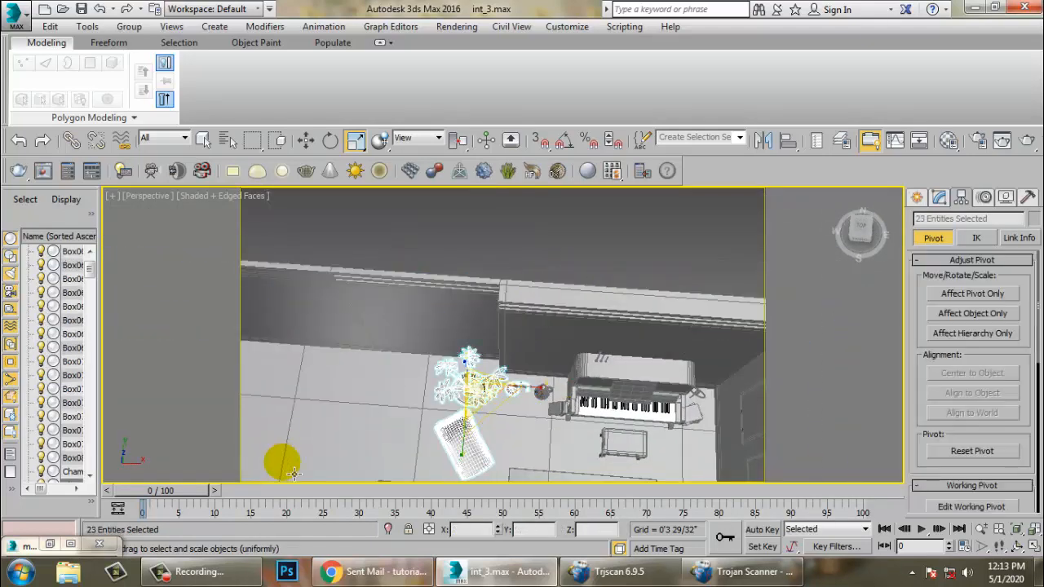
{"action": "left_click_drag", "start_coordinate": [324, 433], "coordinate": [541, 530], "text": "alt"}
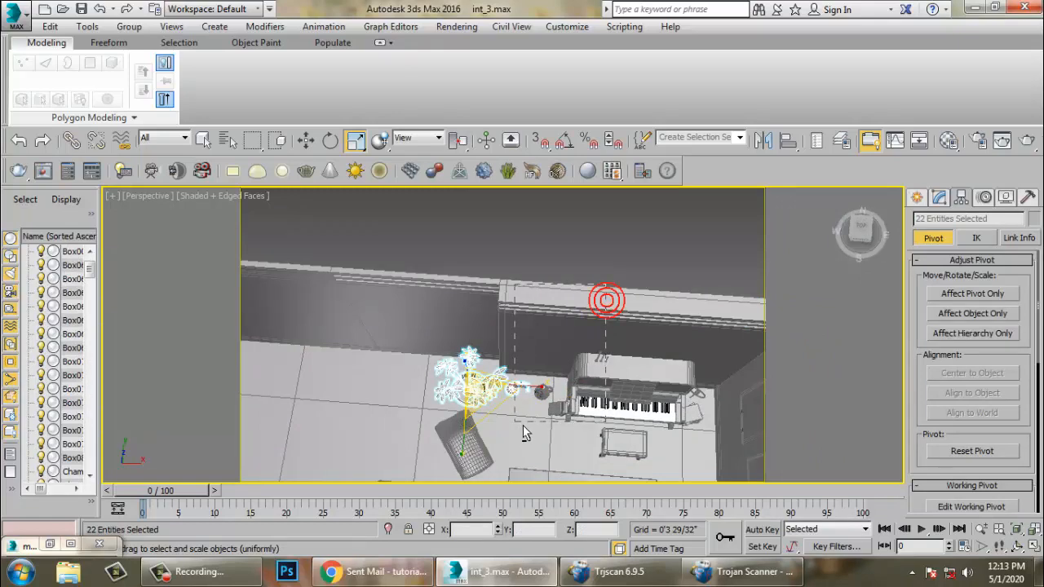
{"action": "left_click_drag", "start_coordinate": [523, 425], "coordinate": [523, 425], "text": "alt"}
{"action": "middle_click_drag", "start_coordinate": [512, 390], "coordinate": [525, 331], "text": "alt"}
{"action": "key", "text": "w"}
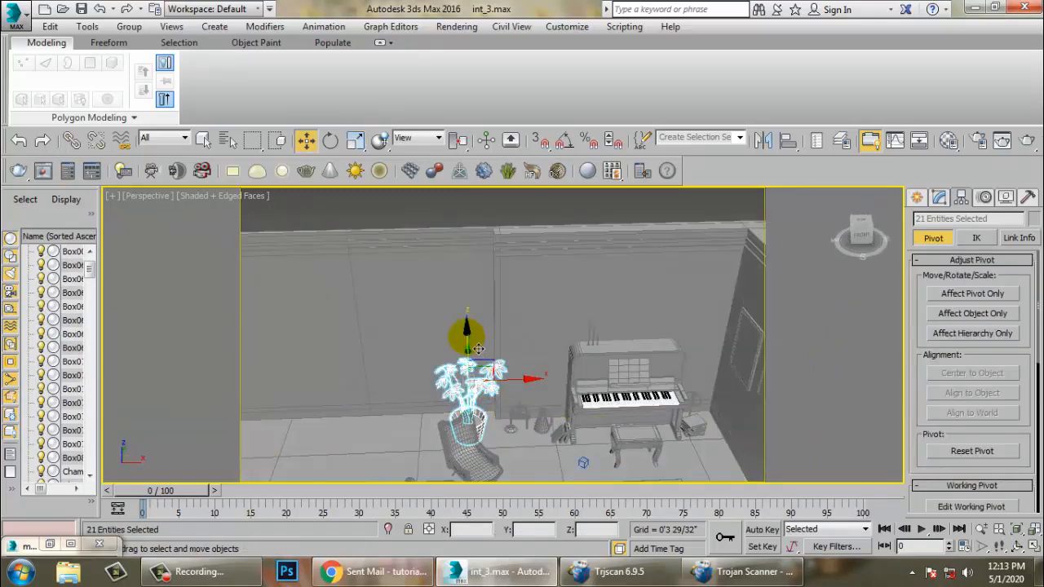
{"action": "left_click", "coordinate": [127, 27]}
{"action": "left_click", "coordinate": [135, 41]}
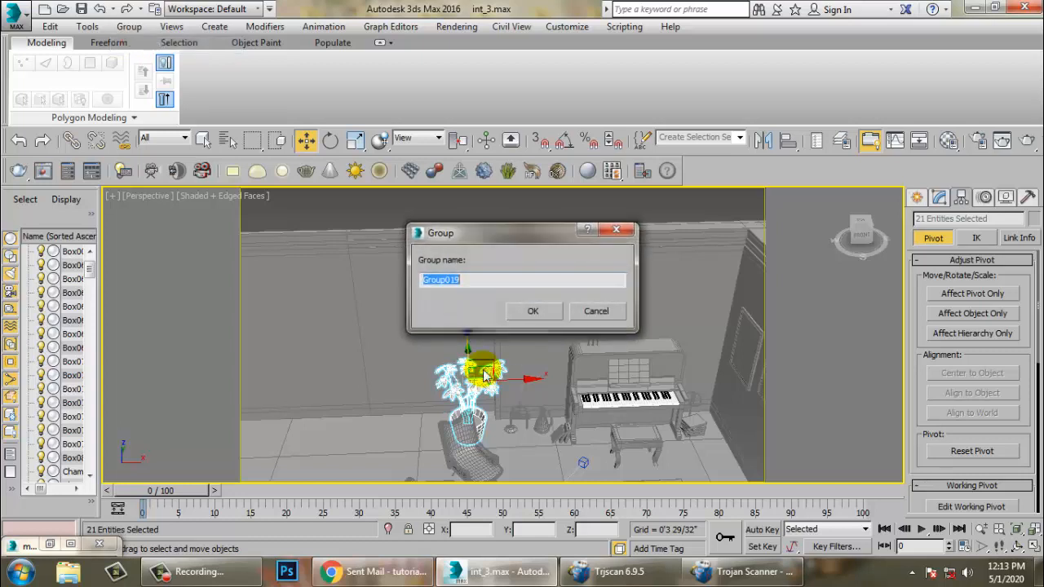
{"action": "type", "text": "plant"}
{"action": "key", "text": "Return"}
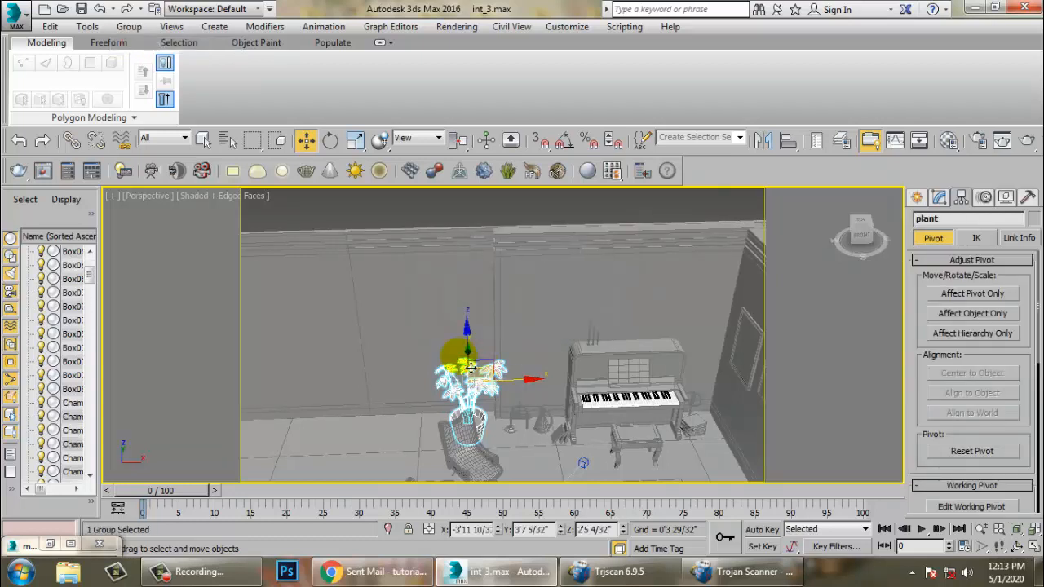
- Scale the plant group uniformly to about 114% and move it into place beside the armchair
{"action": "key", "text": "r"}
{"action": "left_click_drag", "start_coordinate": [469, 389], "coordinate": [449, 378]}
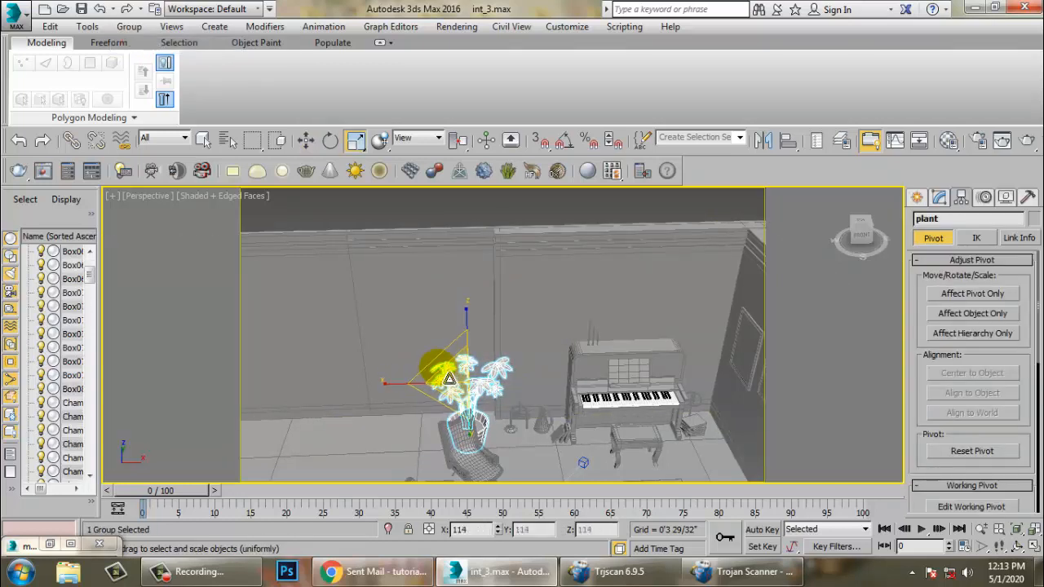
{"action": "key", "text": "w"}
{"action": "middle_click_drag", "start_coordinate": [489, 374], "coordinate": [509, 343], "text": "alt"}
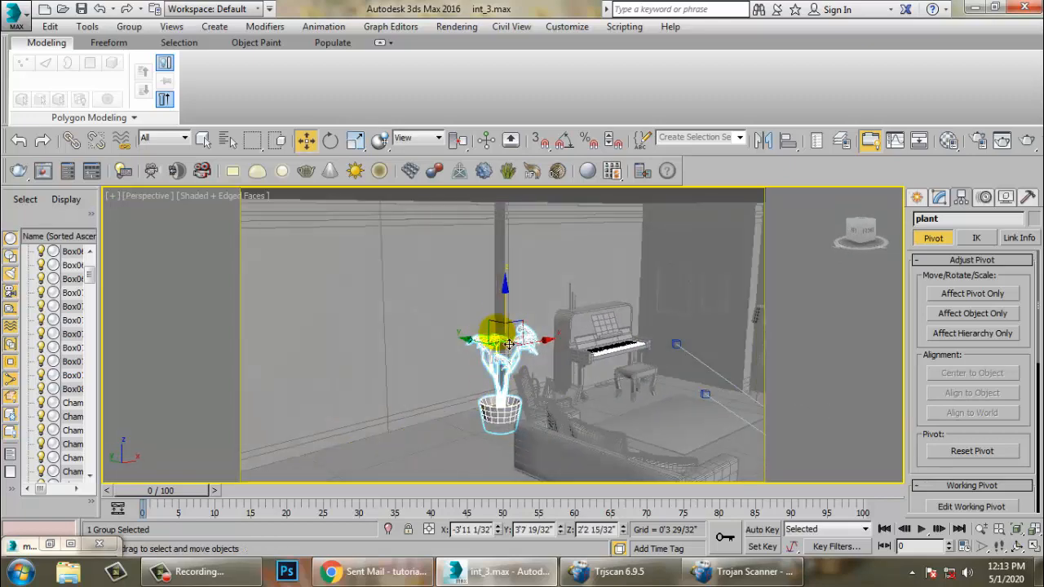
{"action": "left_click_drag", "start_coordinate": [516, 317], "coordinate": [516, 309]}
- Reposition the plant group next to the armchair, rescaling it slightly along the way
{"action": "scroll", "coordinate": [489, 380], "scroll_direction": "up", "scroll_amount": 4}
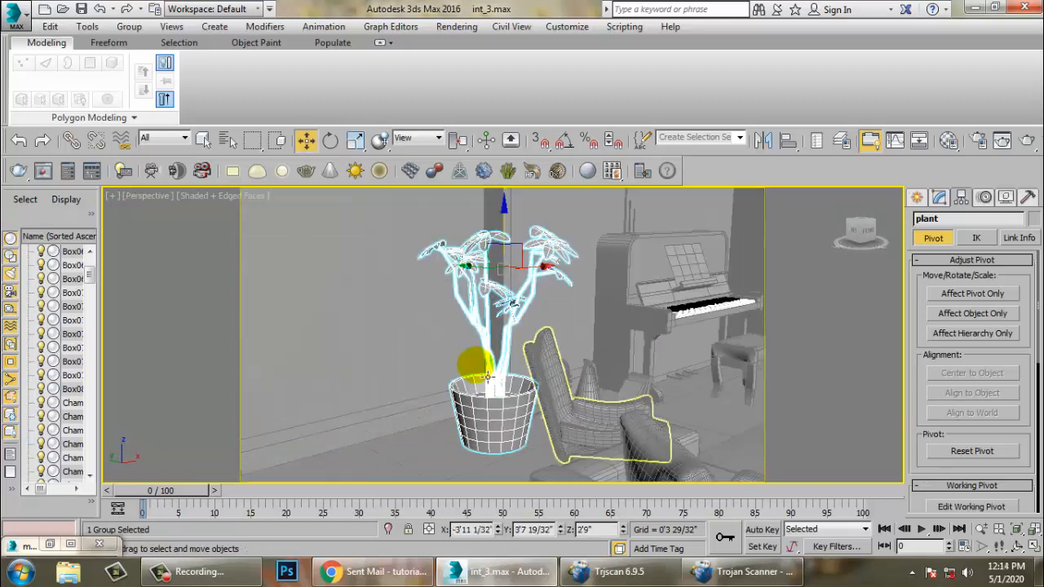
{"action": "middle_click_drag", "start_coordinate": [488, 381], "coordinate": [443, 368], "text": "alt"}
{"action": "key", "text": "r"}
{"action": "middle_click_drag", "start_coordinate": [465, 289], "coordinate": [495, 292], "text": "alt"}
{"action": "key", "text": "w"}
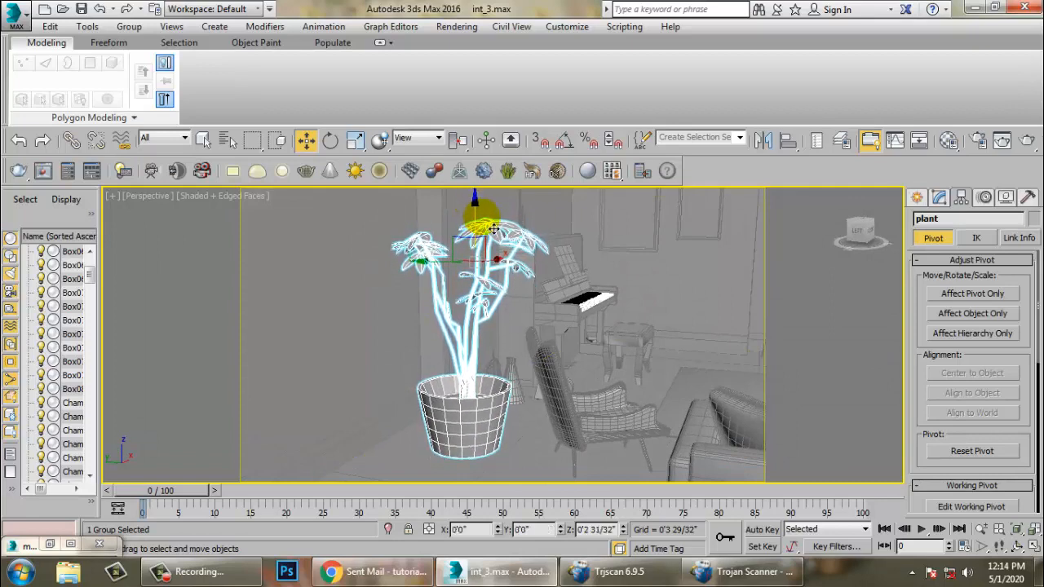
{"action": "middle_click_drag", "start_coordinate": [495, 230], "coordinate": [504, 348], "text": "alt"}
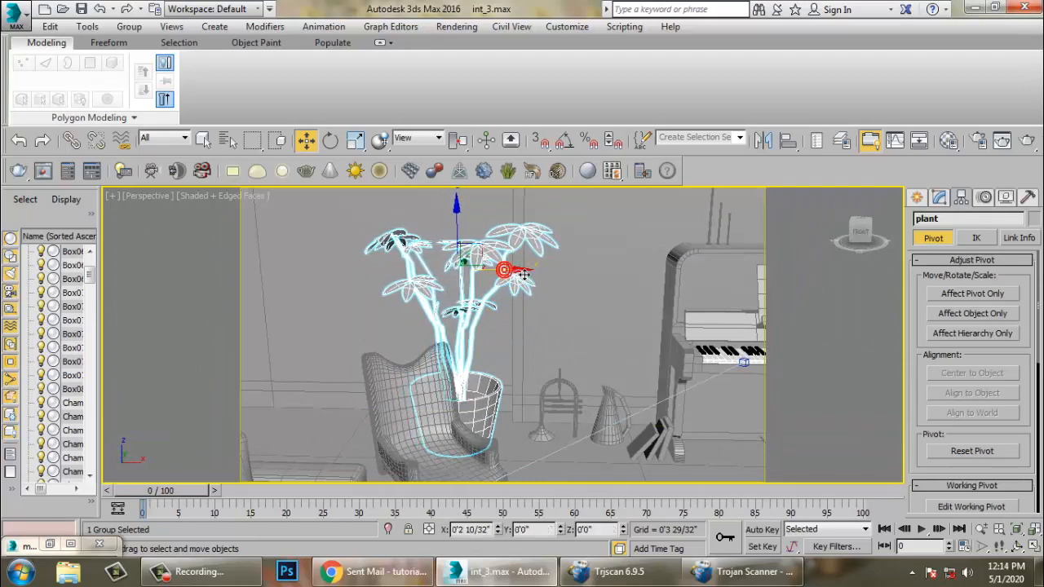
{"action": "middle_click_drag", "start_coordinate": [513, 261], "coordinate": [507, 307], "text": "alt"}
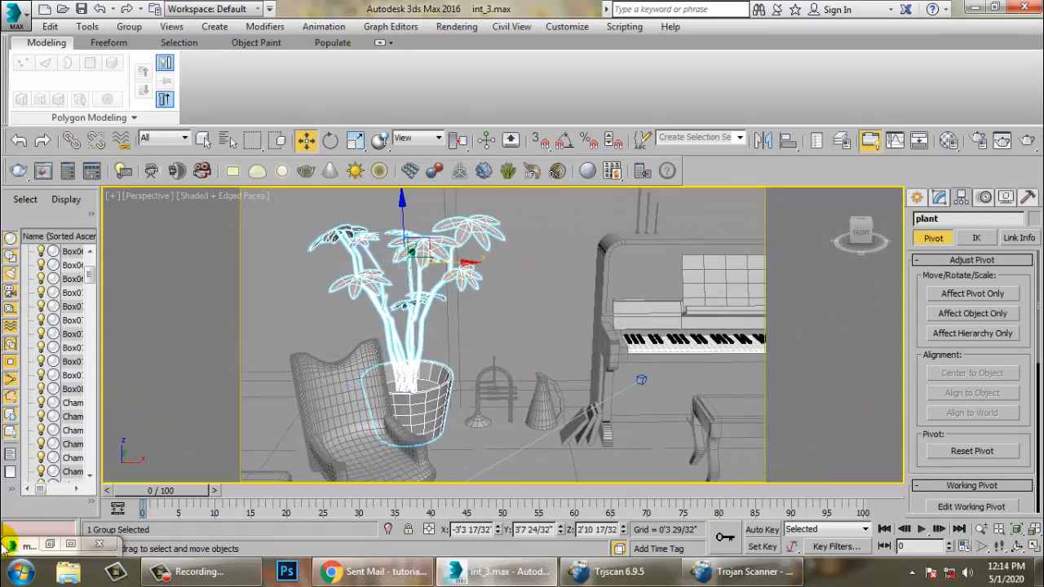
- Compare with the reference render, then enlarge the plant group and lower it slightly
{"action": "left_click", "coordinate": [49, 544]}
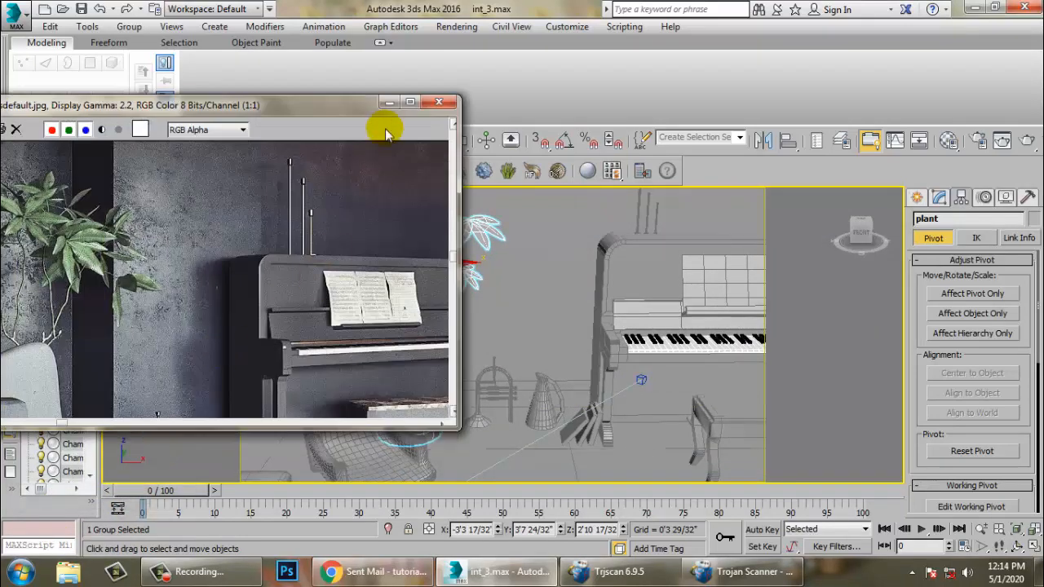
{"action": "left_click", "coordinate": [389, 102]}
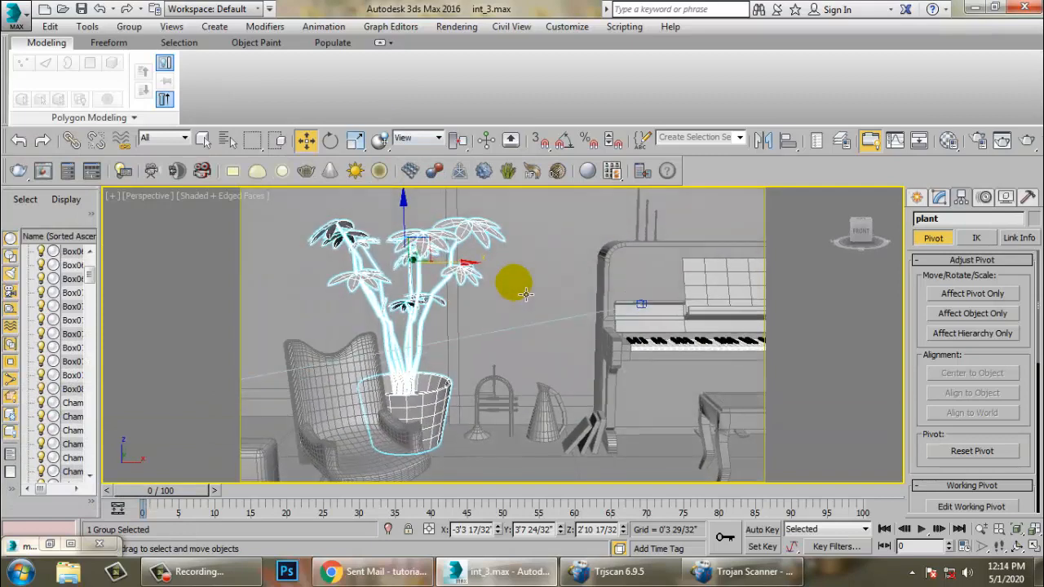
{"action": "key", "text": "r"}
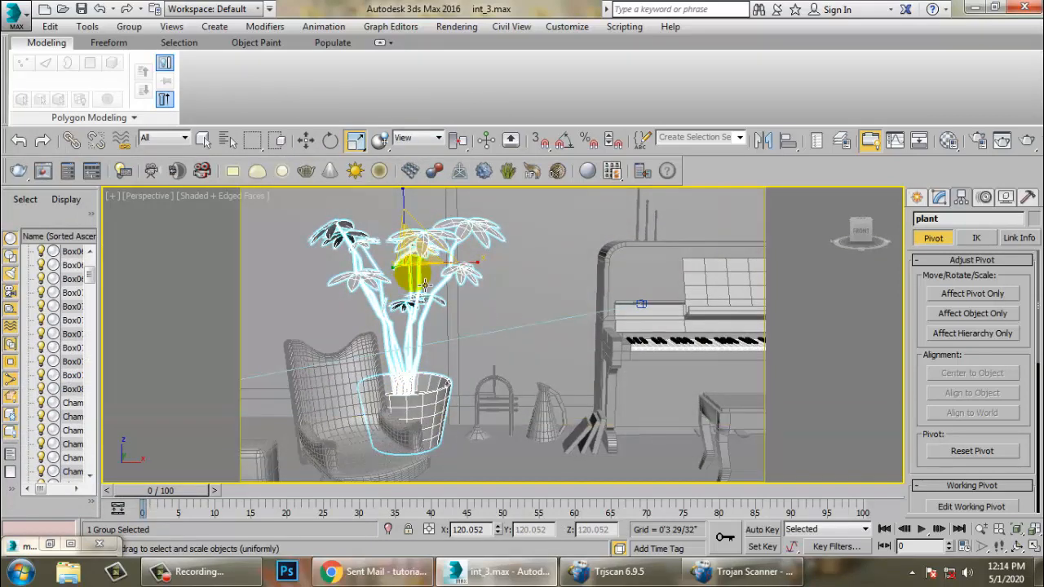
{"action": "left_click_drag", "start_coordinate": [424, 263], "coordinate": [414, 212]}
{"action": "key", "text": "w"}
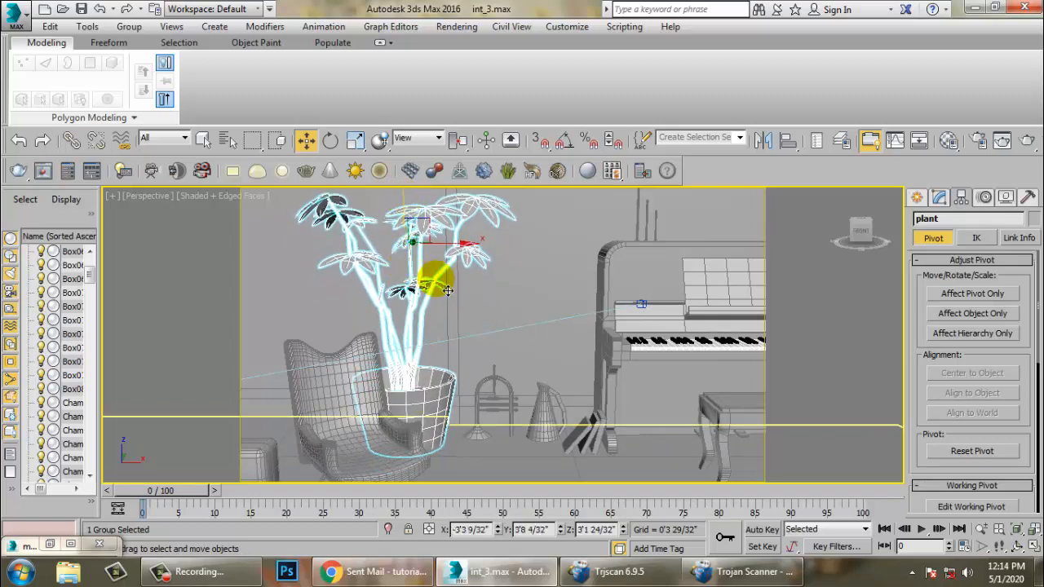
{"action": "middle_click_drag", "start_coordinate": [447, 294], "coordinate": [428, 309], "text": "alt"}
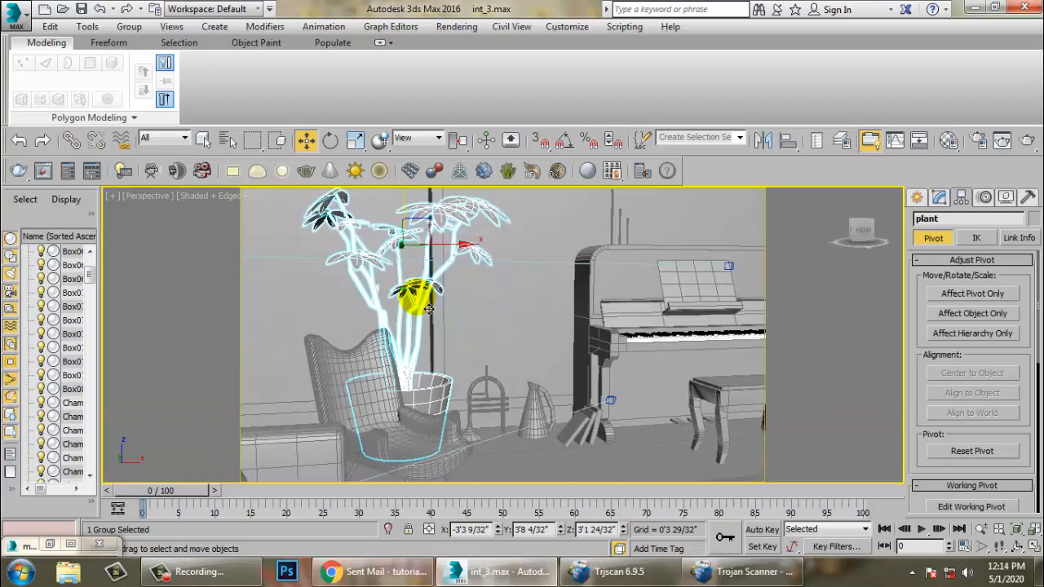
- Switch to the PhysCamera002 view and compare the plant's size and placement with the reference render
{"action": "key", "text": "c"}
{"action": "double_click", "coordinate": [489, 183]}
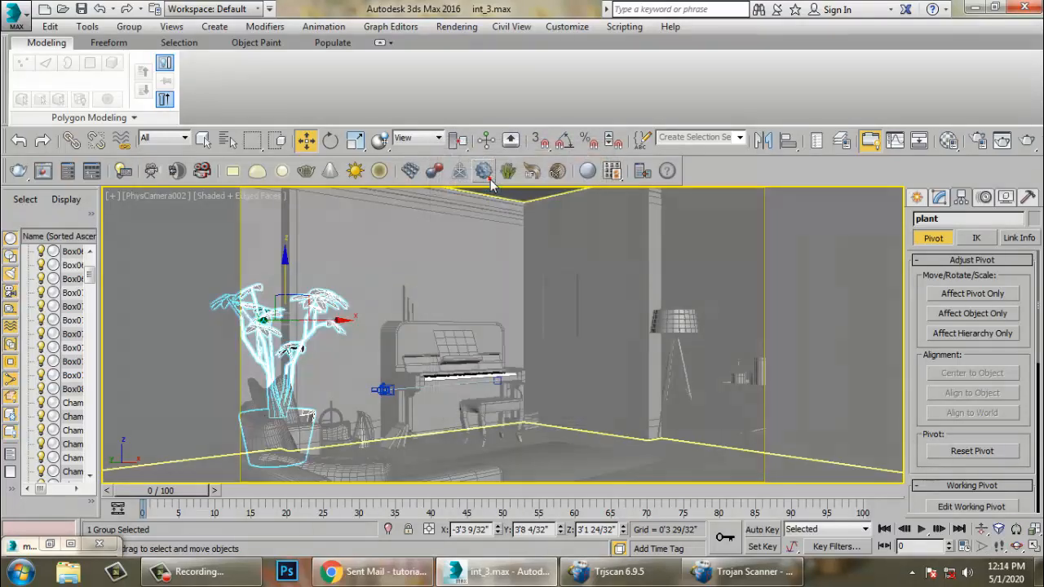
{"action": "scroll", "coordinate": [578, 310], "scroll_direction": "up", "scroll_amount": 2}
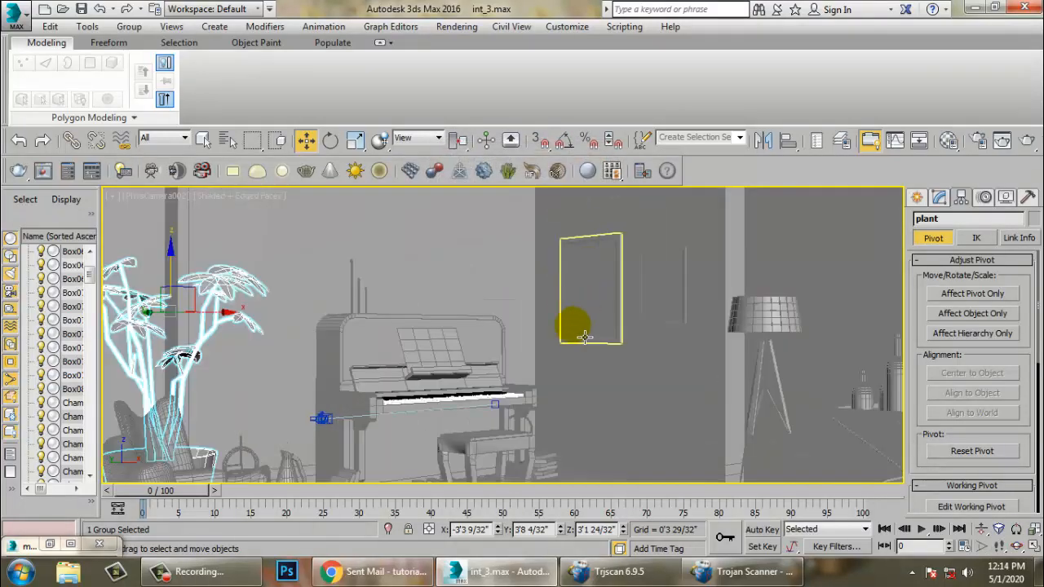
{"action": "scroll", "coordinate": [534, 412], "scroll_direction": "down", "scroll_amount": 3}
{"action": "left_click", "coordinate": [582, 416]}
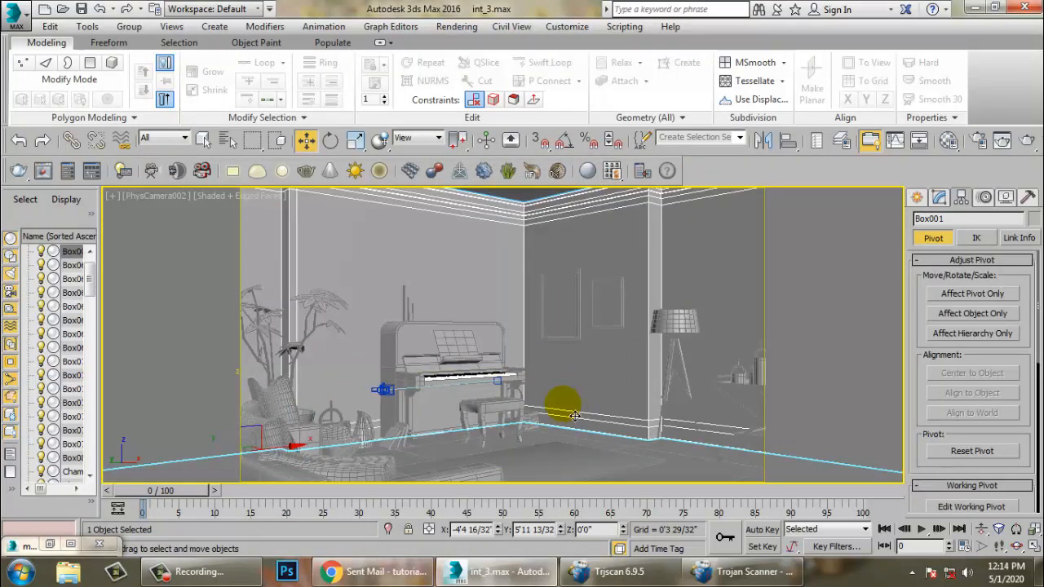
{"action": "left_click", "coordinate": [49, 544]}
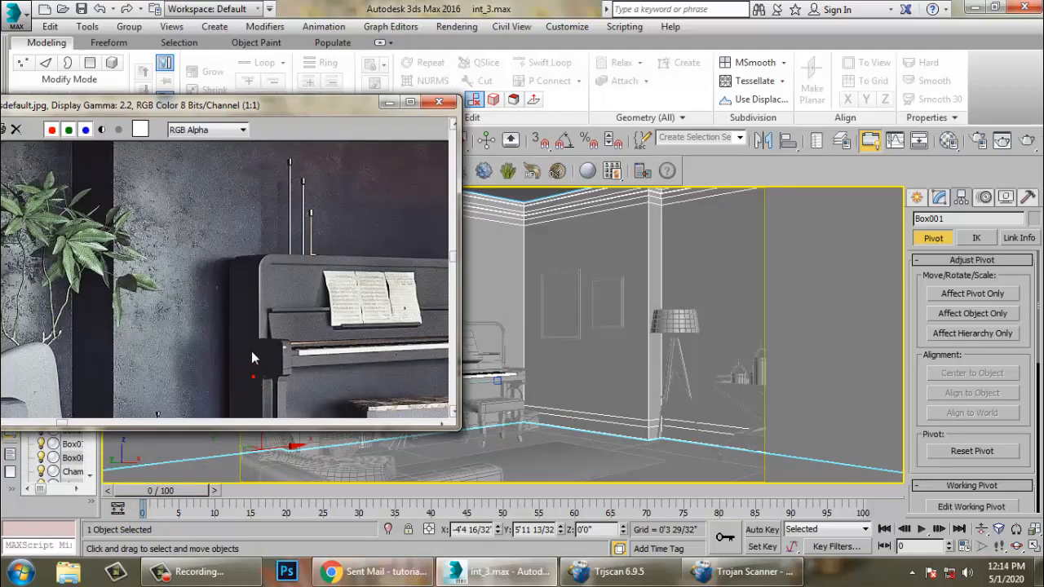
{"action": "scroll", "coordinate": [252, 358], "scroll_direction": "down", "scroll_amount": 1}
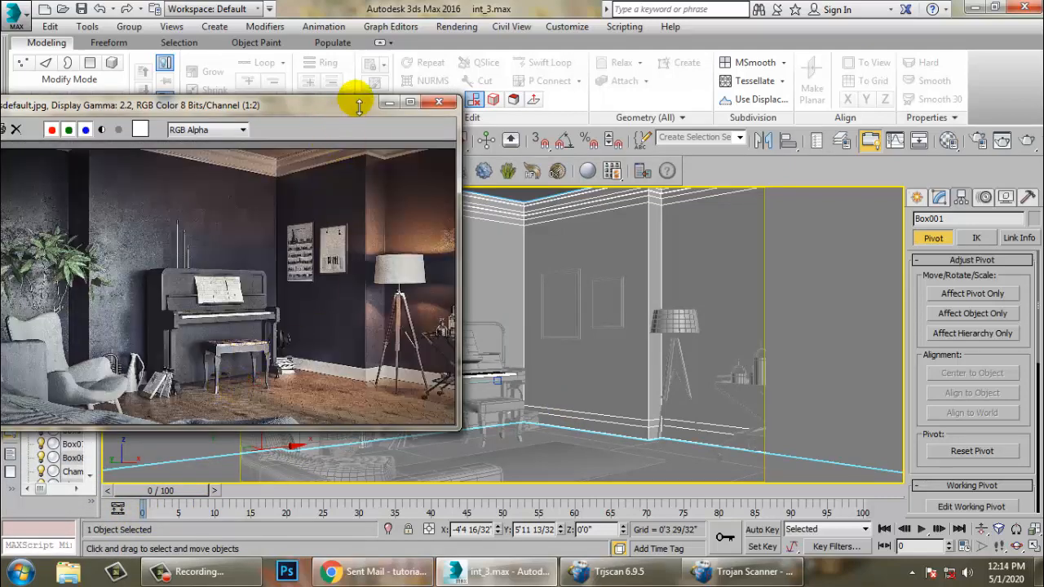
{"action": "left_click", "coordinate": [388, 104]}
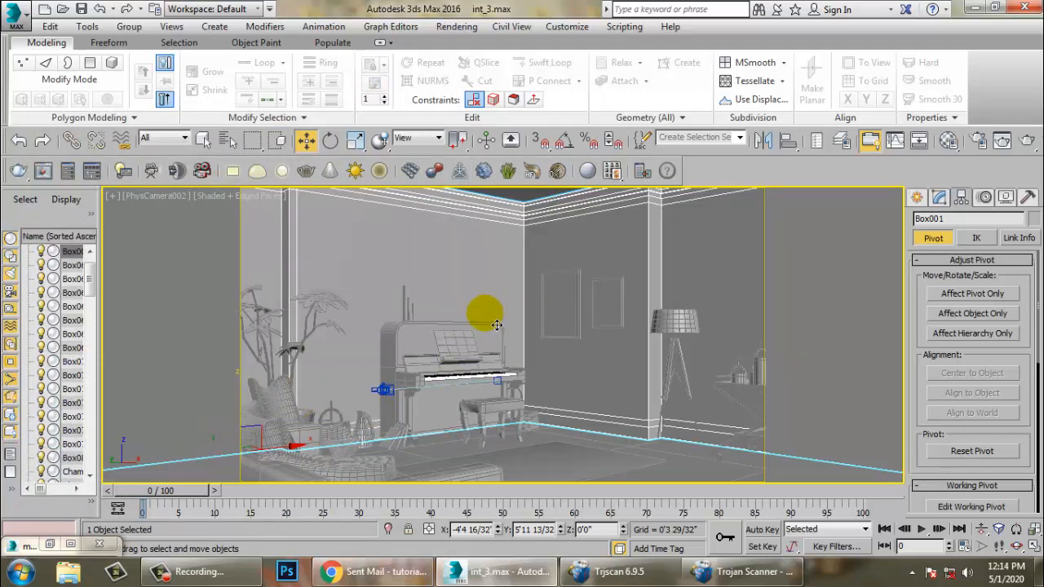
- Move the plant group closer to the wall and piano corner beside the armchair
{"action": "key", "text": "p"}
{"action": "key", "text": "alt+w"}
{"action": "key", "text": "alt+w"}
{"action": "middle_click_drag", "start_coordinate": [660, 385], "coordinate": [546, 372], "text": "alt"}
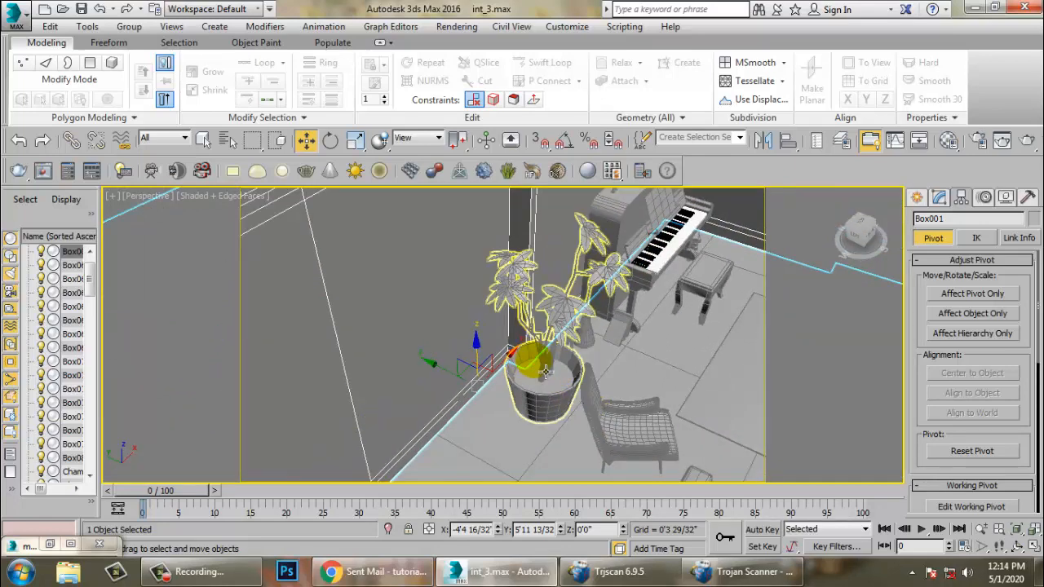
{"action": "left_click", "coordinate": [547, 373]}
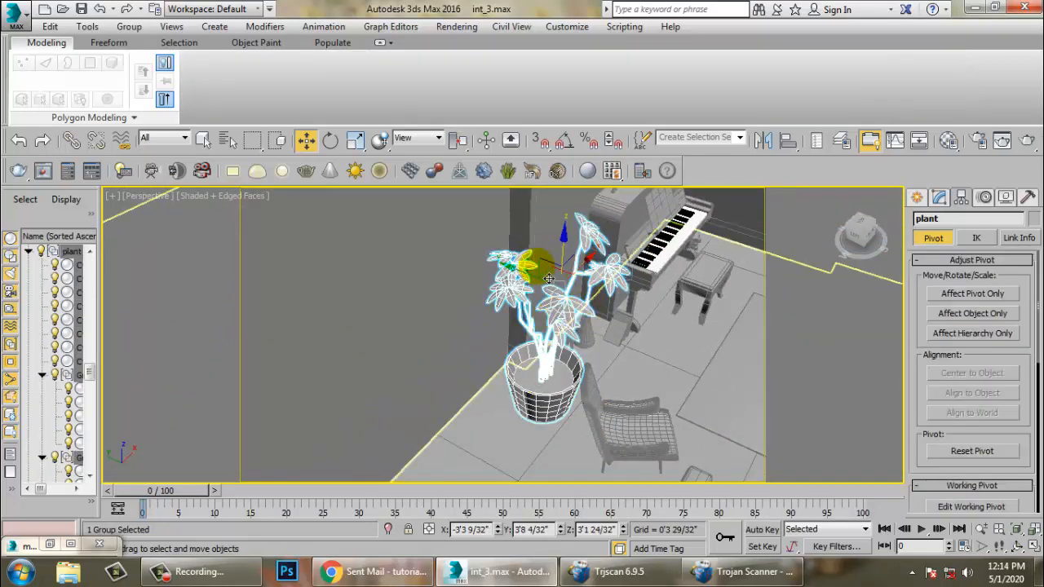
{"action": "middle_click_drag", "start_coordinate": [549, 278], "coordinate": [625, 338], "text": "alt"}
{"action": "key", "text": "alt+w"}
- Check the plant's placement through the scene camera view
{"action": "key", "text": "c"}
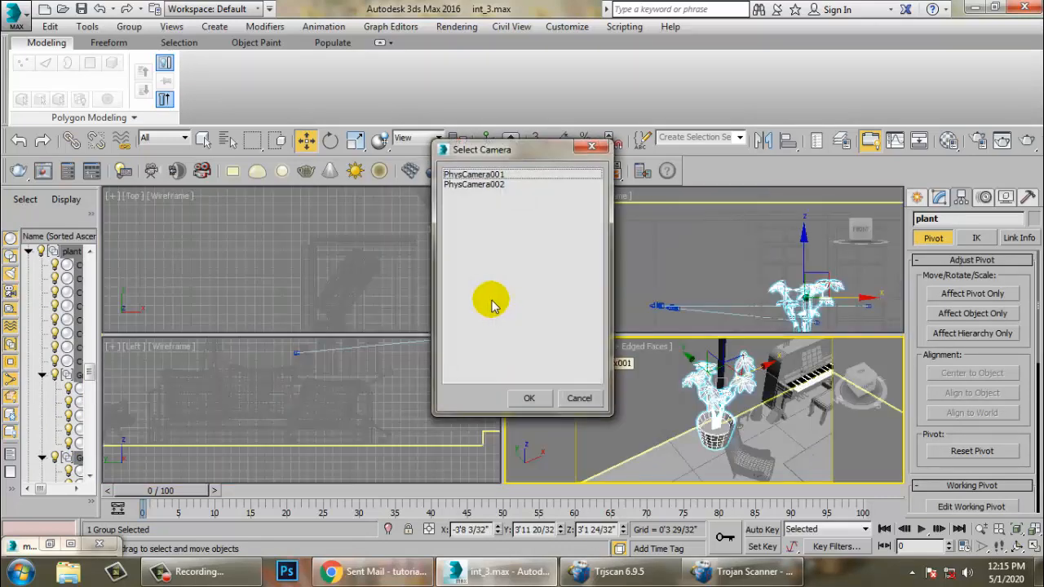
{"action": "double_click", "coordinate": [480, 175]}
{"action": "left_click", "coordinate": [680, 443]}
{"action": "key", "text": "alt+w"}
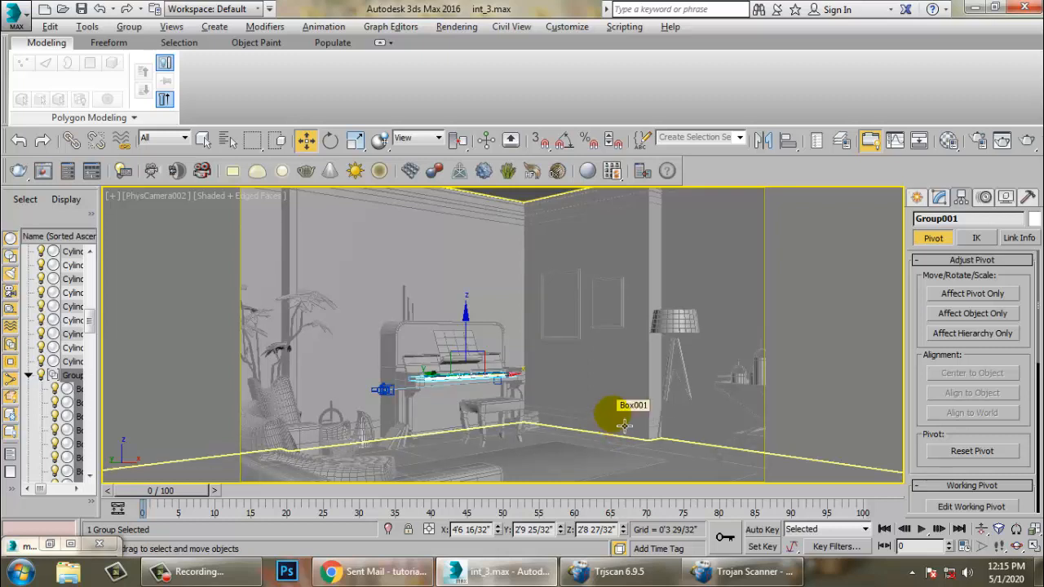
{"action": "left_click", "coordinate": [208, 574]}
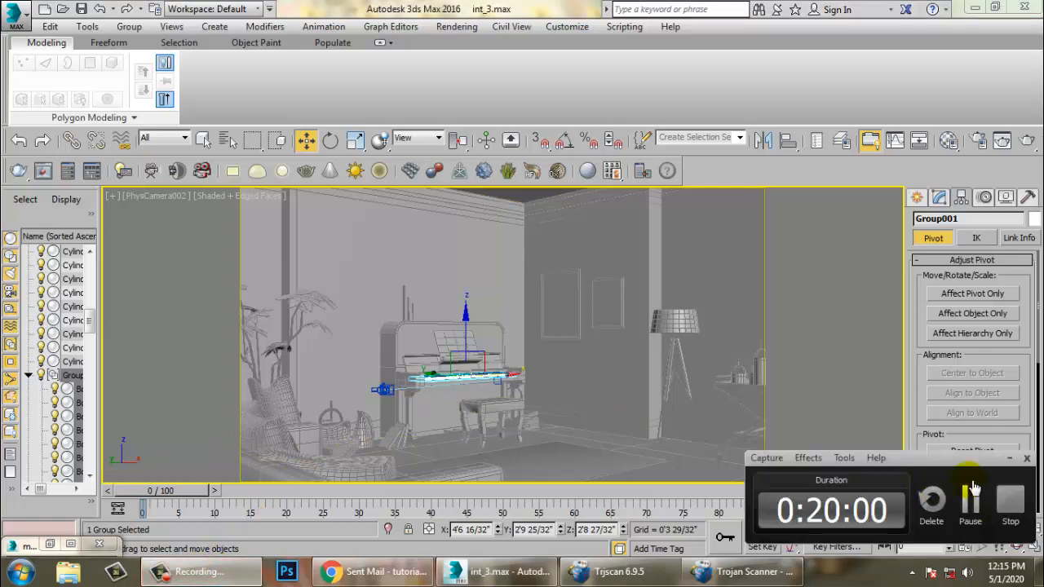
{"action": "left_click", "coordinate": [1011, 501]}
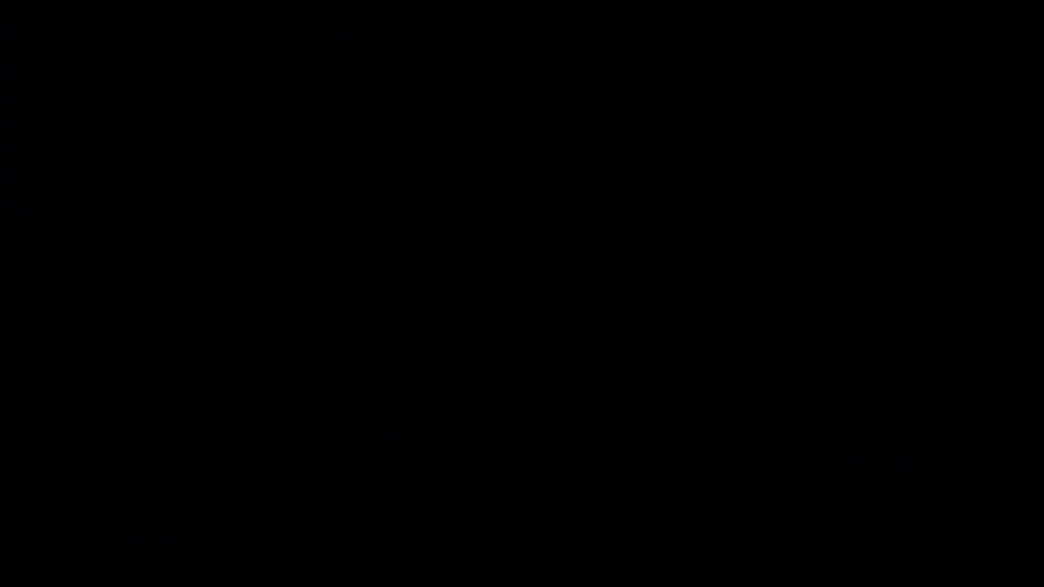